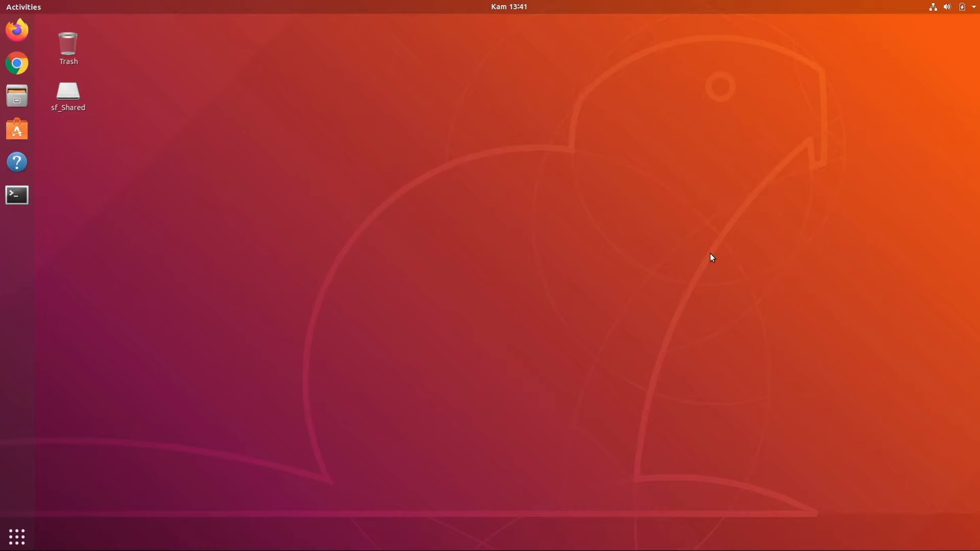
# Open the file pengumumankelulusan in gedit from a terminal and move its window toward the middle of the desktop.
pyautogui.click(23, 200)
pyautogui.write('gedit pe')
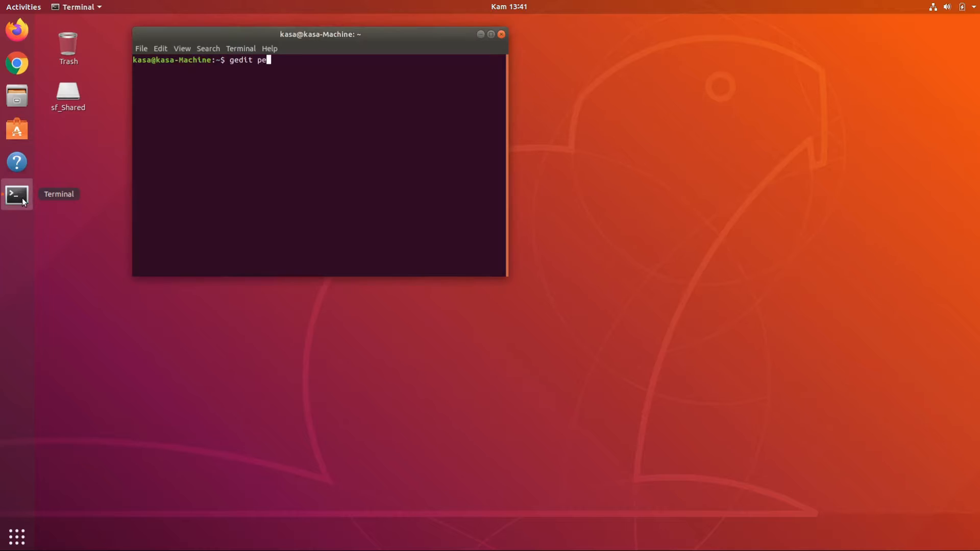
pyautogui.write('ngumumankelulusan')
pyautogui.press('Return')
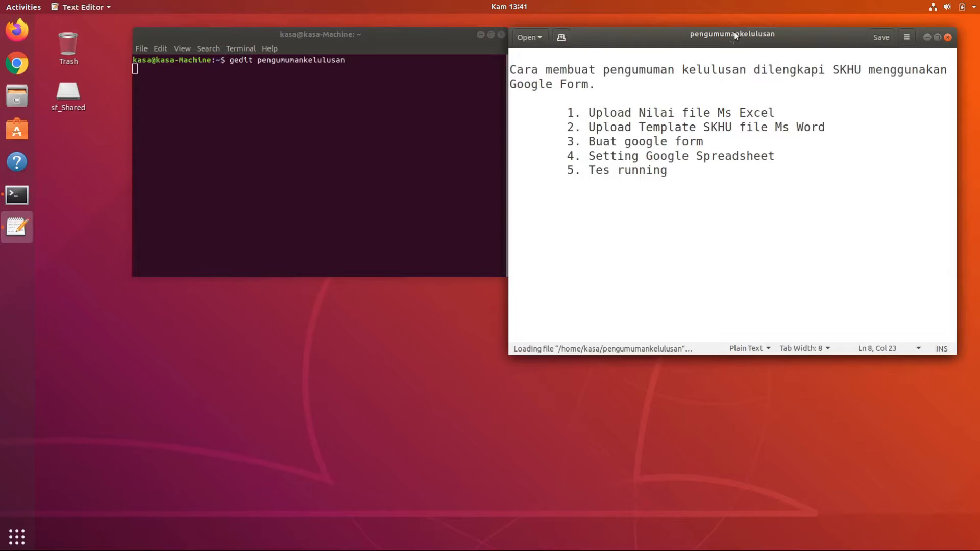
pyautogui.moveTo(734, 32); pyautogui.dragTo(455, 31)
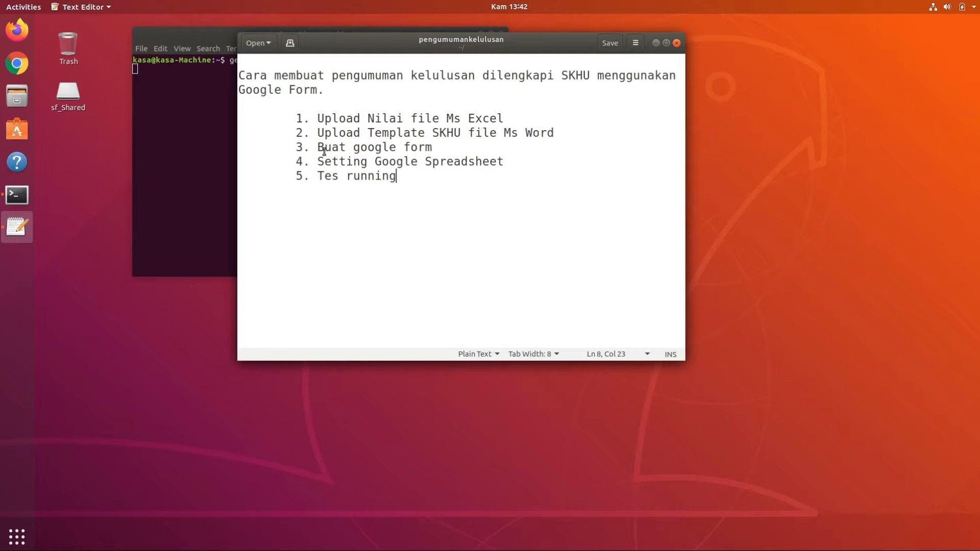
# Minimize the text editor and terminal windows, then switch to Chrome and open Google Drive.
pyautogui.click(656, 43)
pyautogui.click(479, 35)
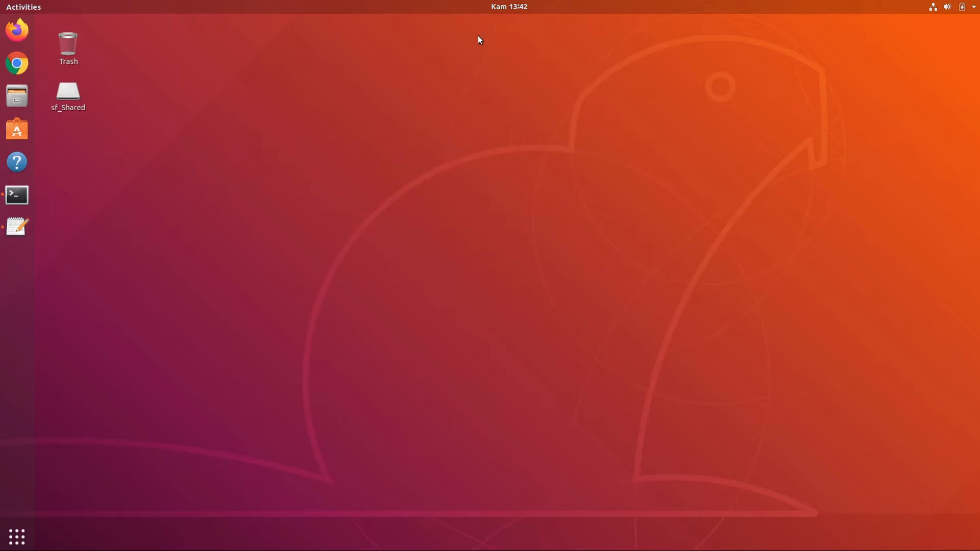
pyautogui.click(21, 67)
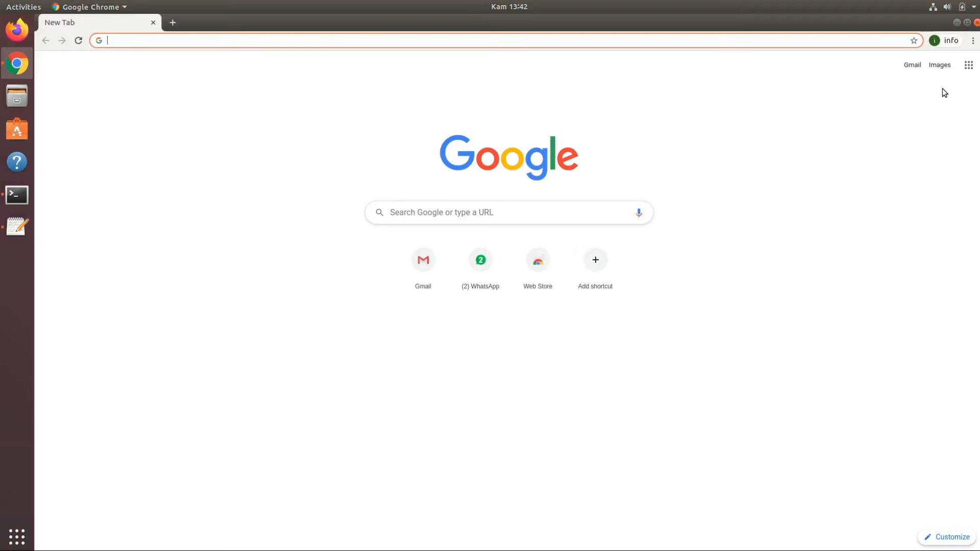
pyautogui.click(968, 65)
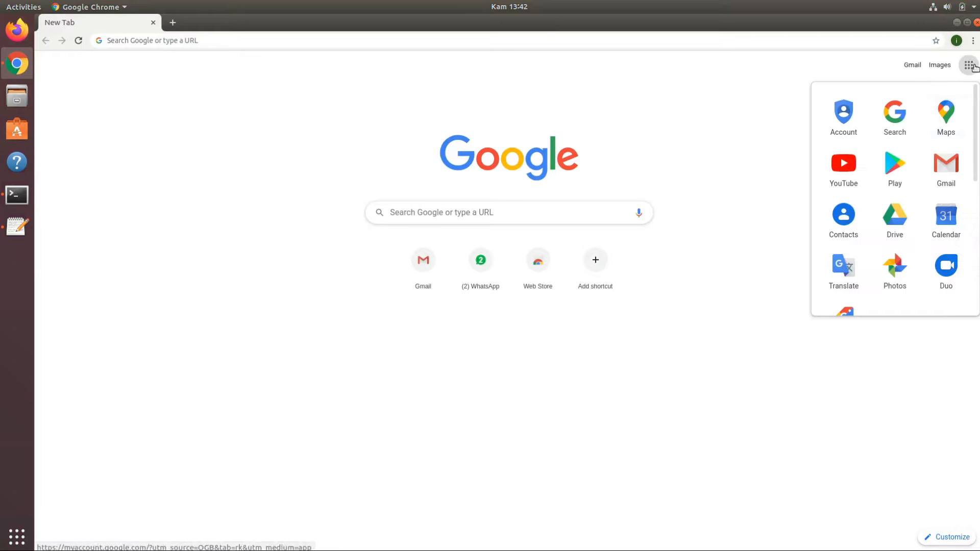
pyautogui.click(906, 223)
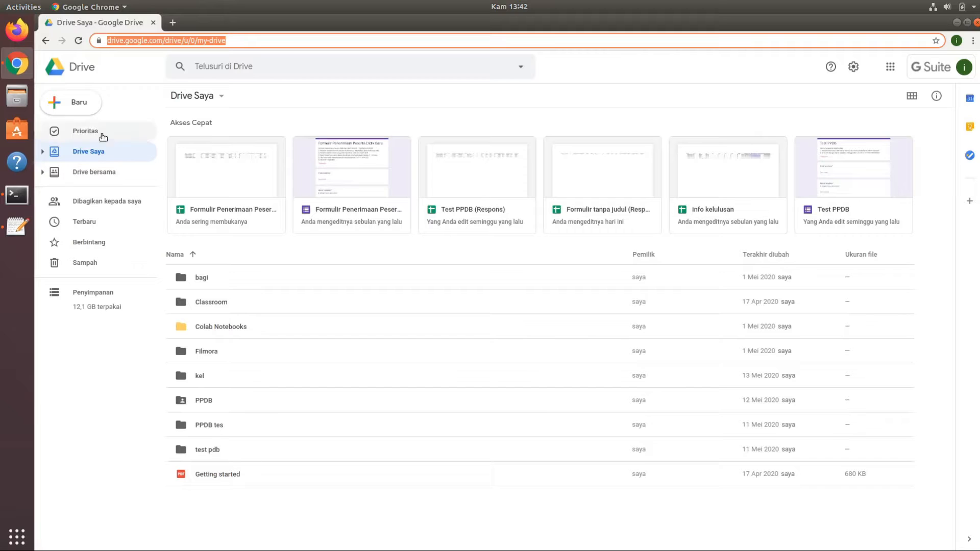
# Create a folder named kelulusan in Drive Saya and open it.
pyautogui.click(79, 104)
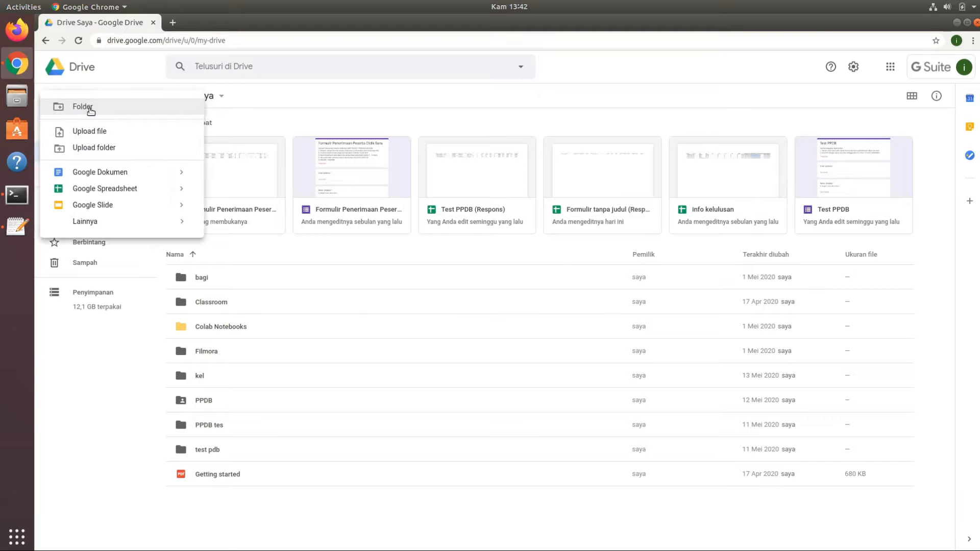
pyautogui.click(87, 108)
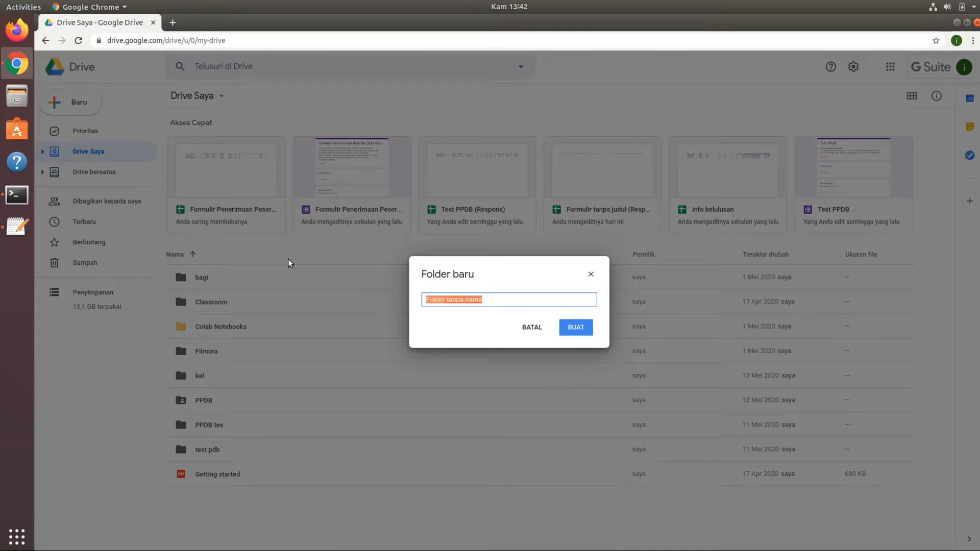
pyautogui.write('kelulusan')
pyautogui.press('Return')
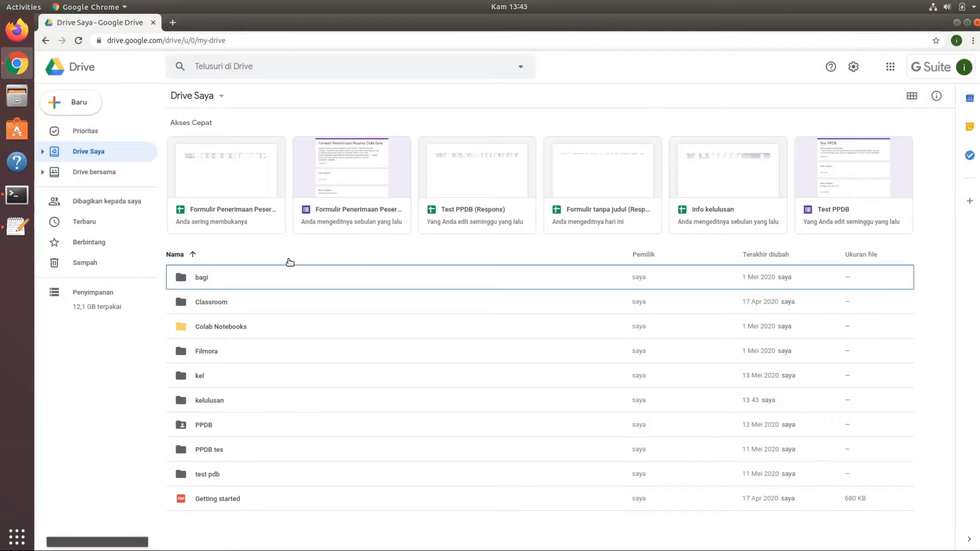
pyautogui.doubleClick(216, 396)
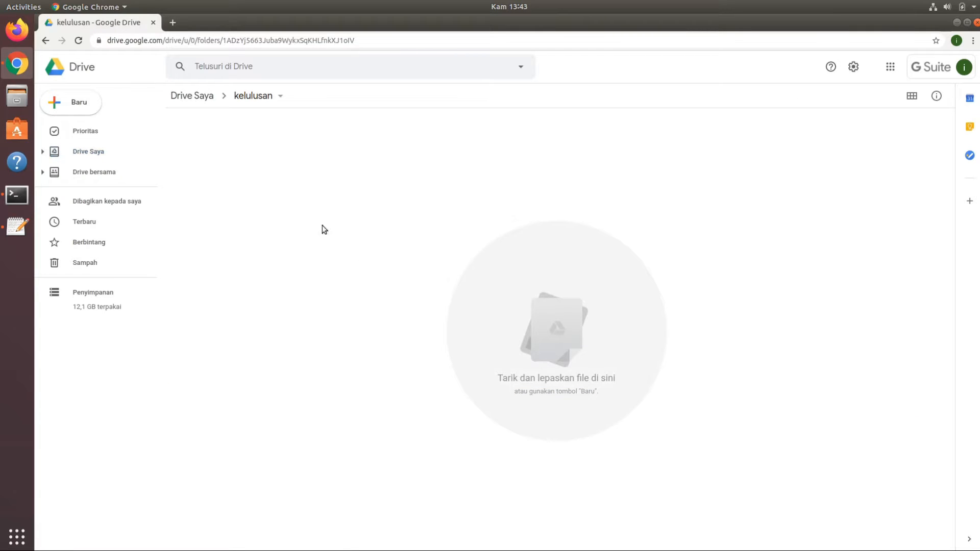
pyautogui.click(87, 102)
pyautogui.click(87, 105)
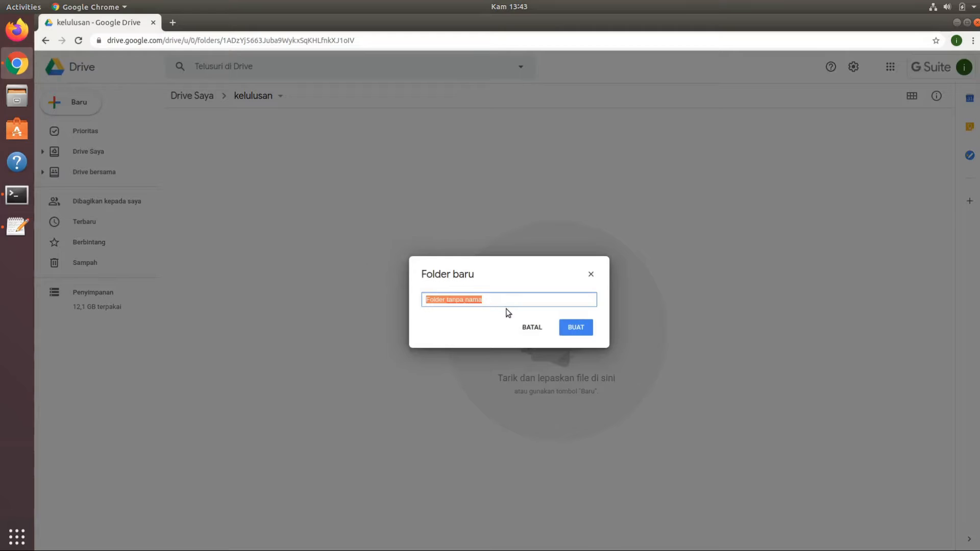
pyautogui.click(518, 324)
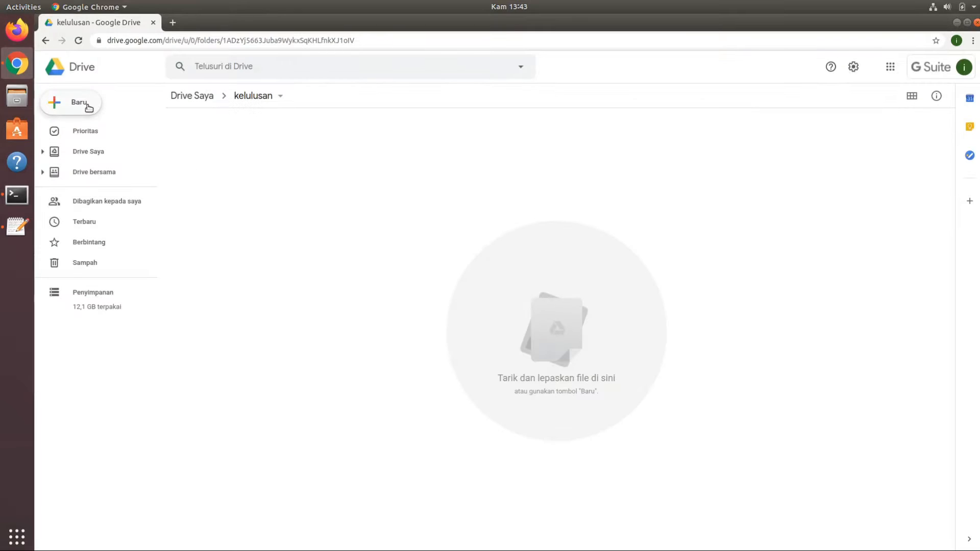
# Upload Nilaicontoh.xlsx from the Downloads folder into the kelulusan folder.
pyautogui.click(87, 105)
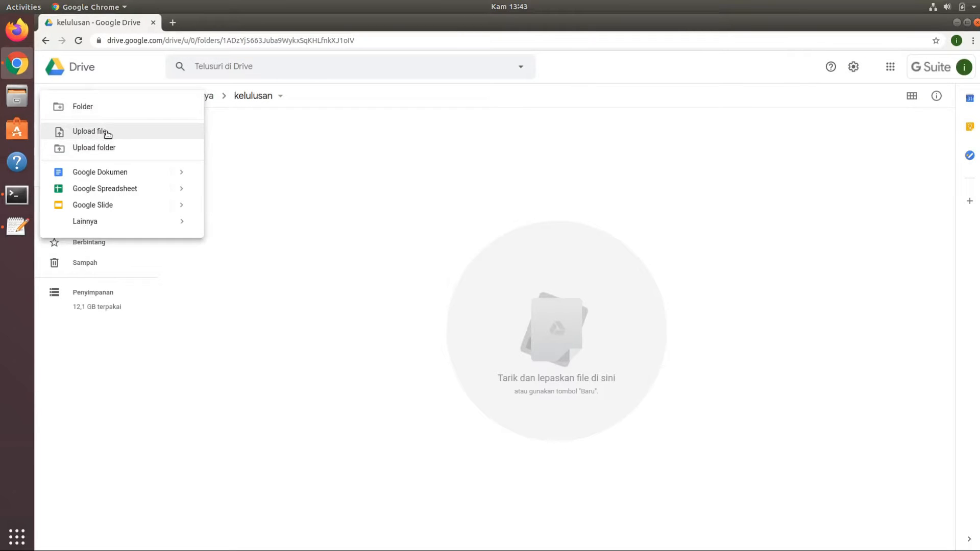
pyautogui.click(335, 269)
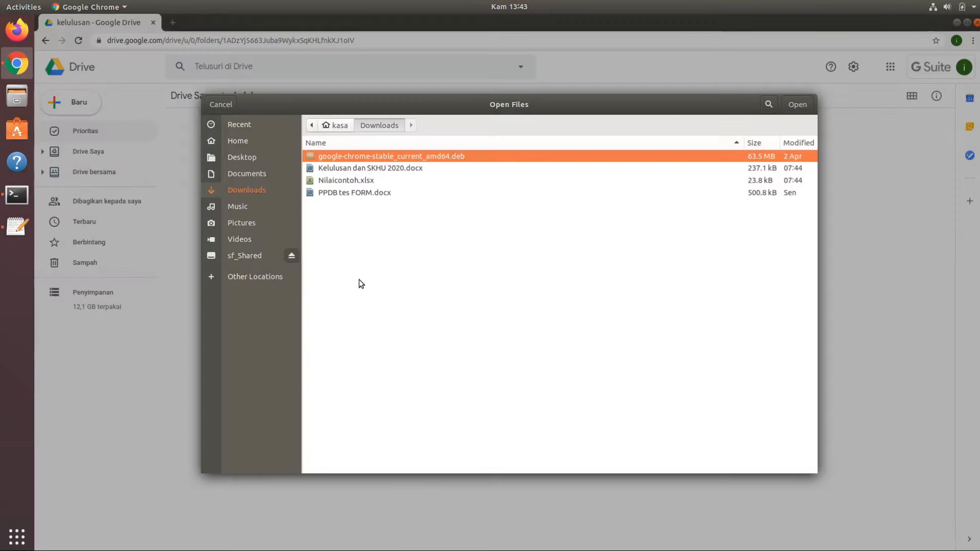
pyautogui.click(370, 169)
pyautogui.click(356, 179)
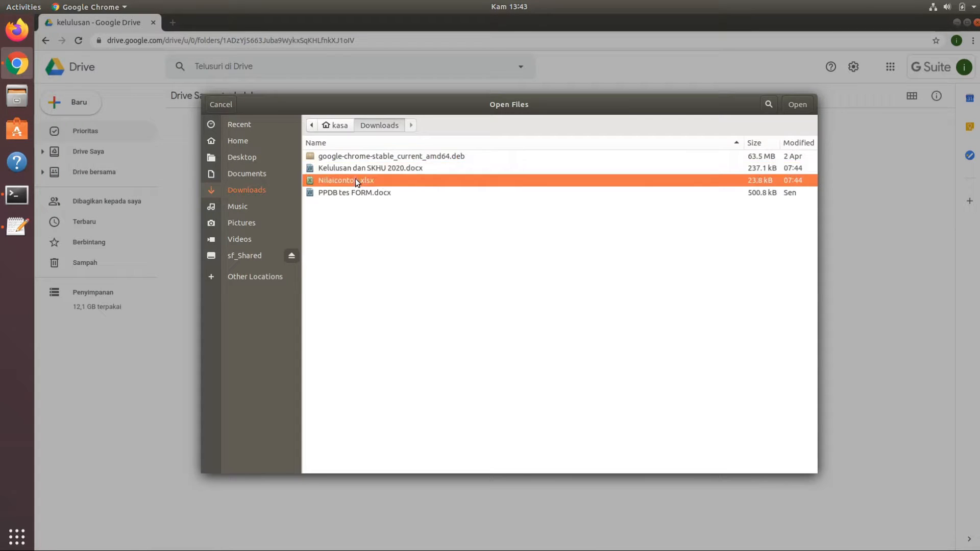
pyautogui.click(797, 105)
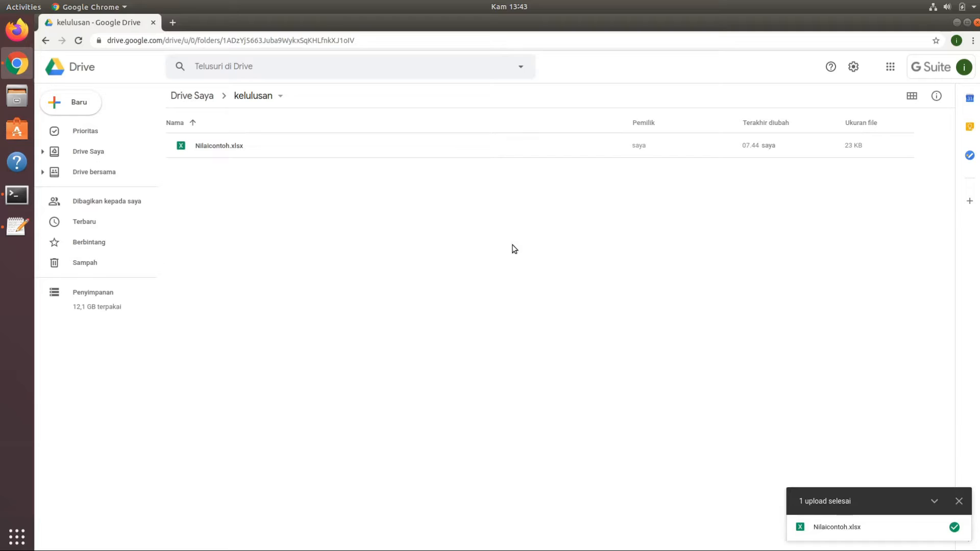
# Upload Kelulusan dan SKHU 2020.docx from the Downloads folder into the kelulusan folder.
pyautogui.rightClick(364, 241)
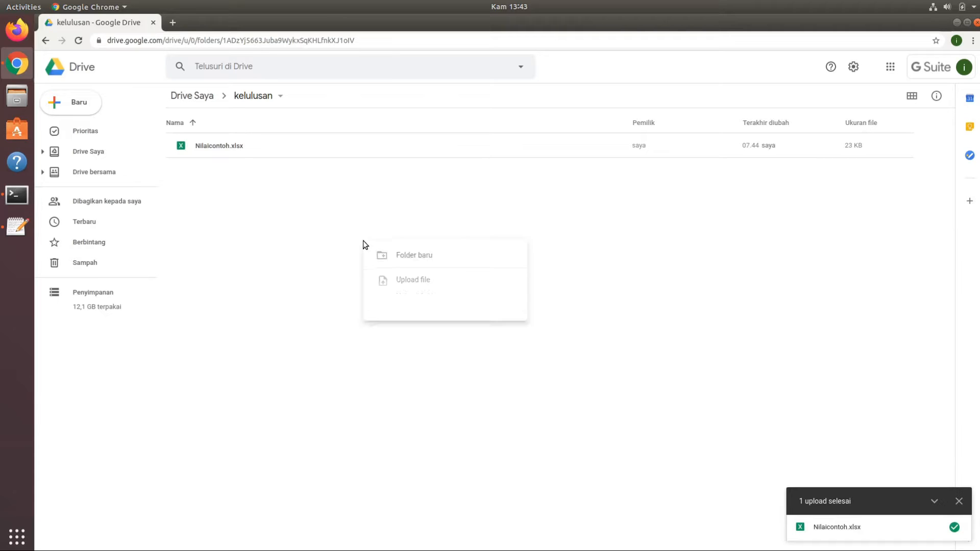
pyautogui.click(414, 284)
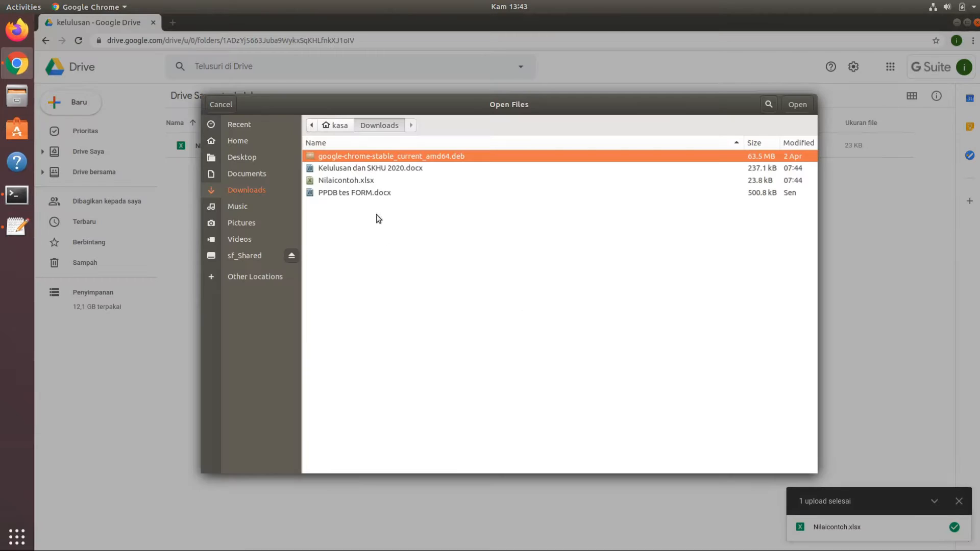
pyautogui.click(350, 167)
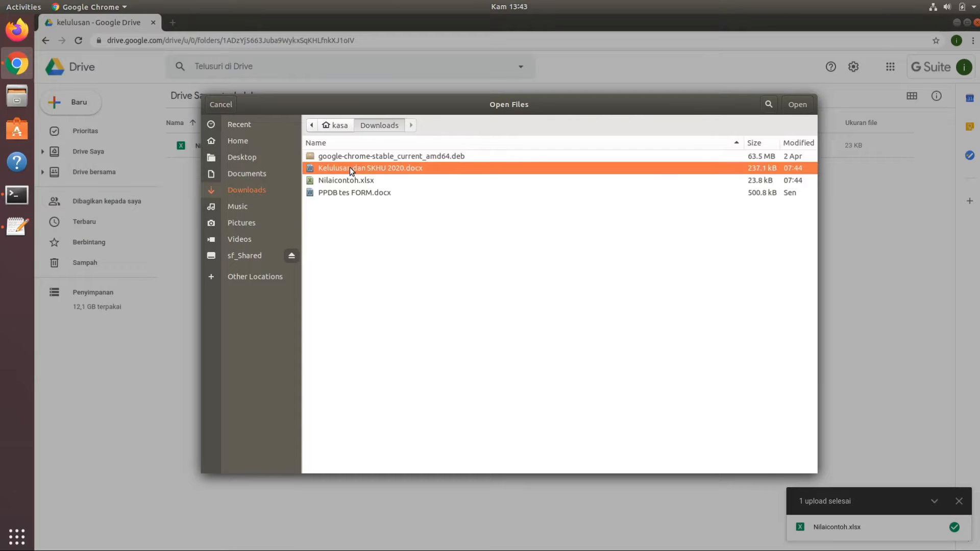
pyautogui.click(797, 104)
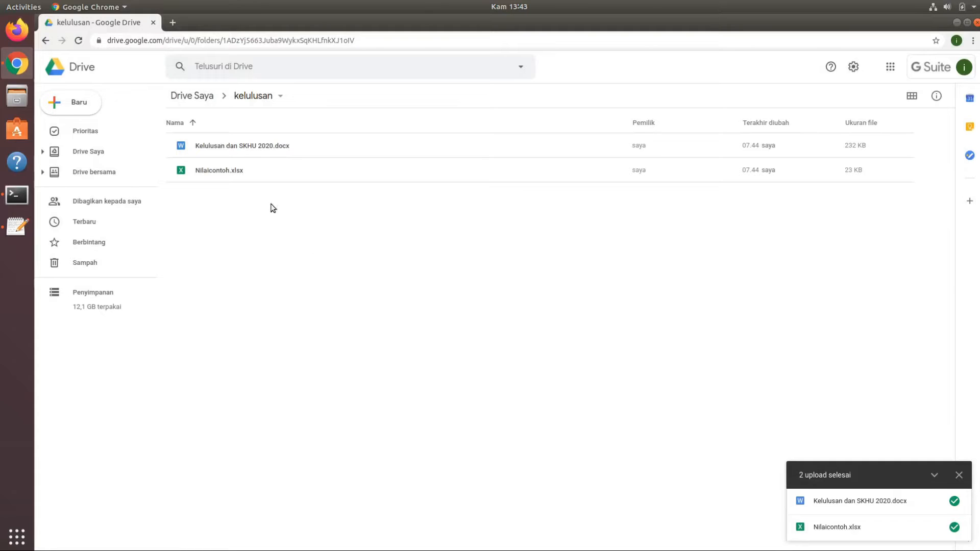
# Preview Kelulusan dan SKHU 2020.docx and open it with Google Dokumen.
pyautogui.click(252, 151)
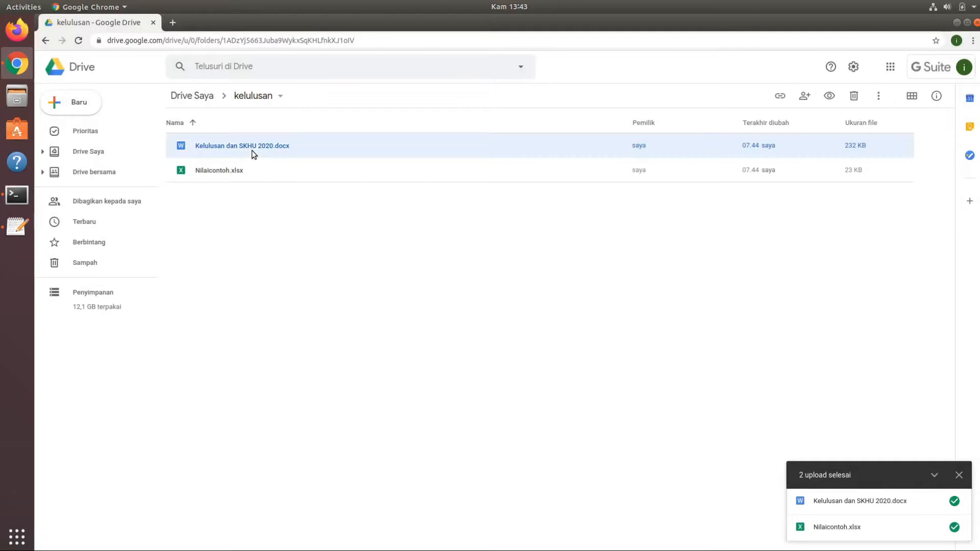
pyautogui.click(235, 175)
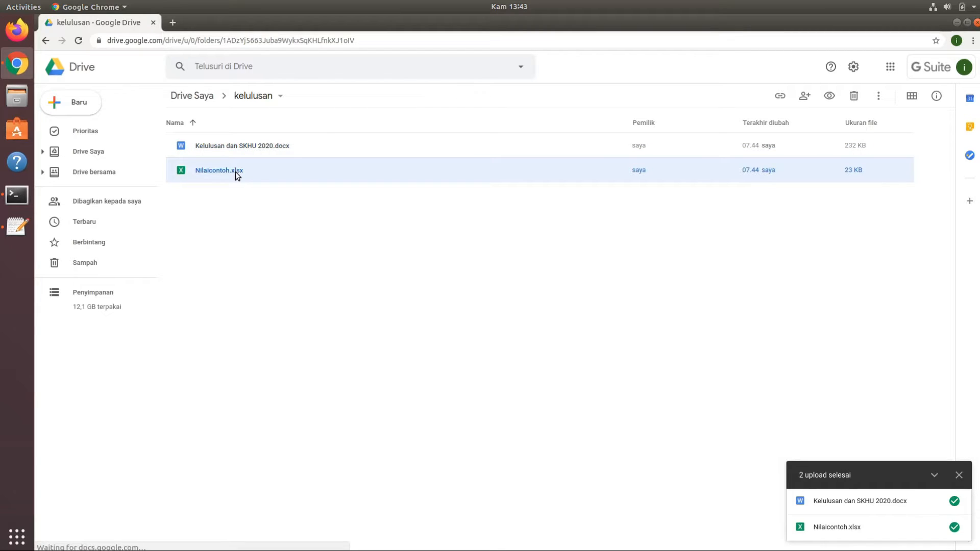
pyautogui.click(276, 150)
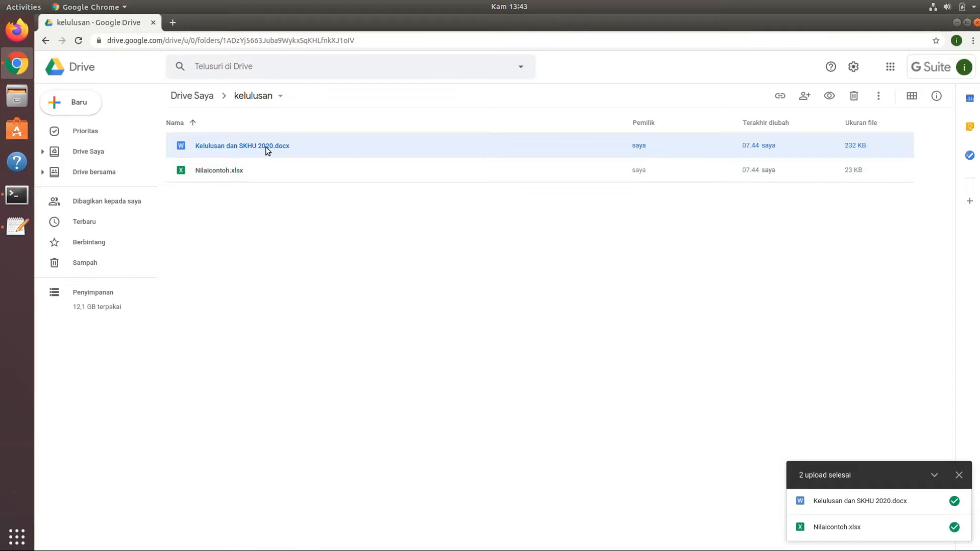
pyautogui.doubleClick(265, 146)
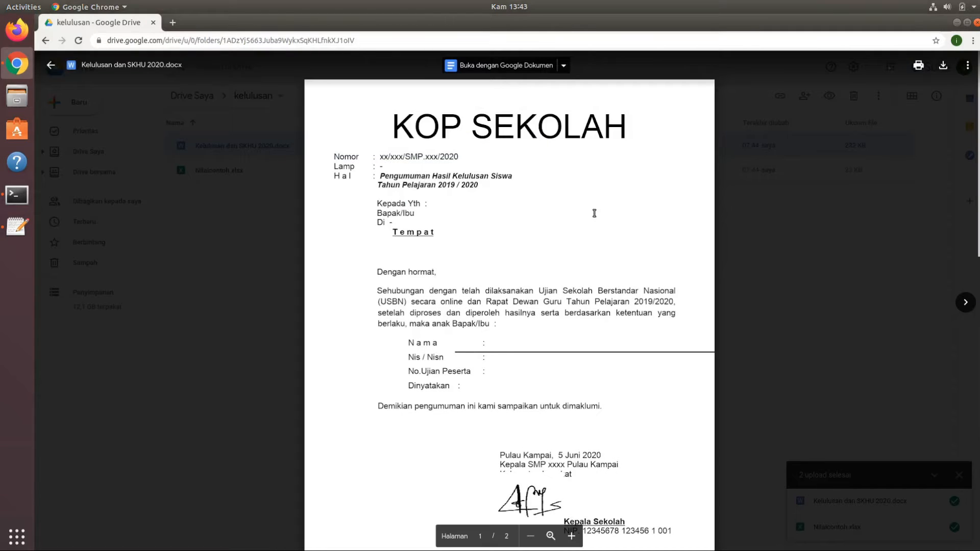
pyautogui.click(505, 65)
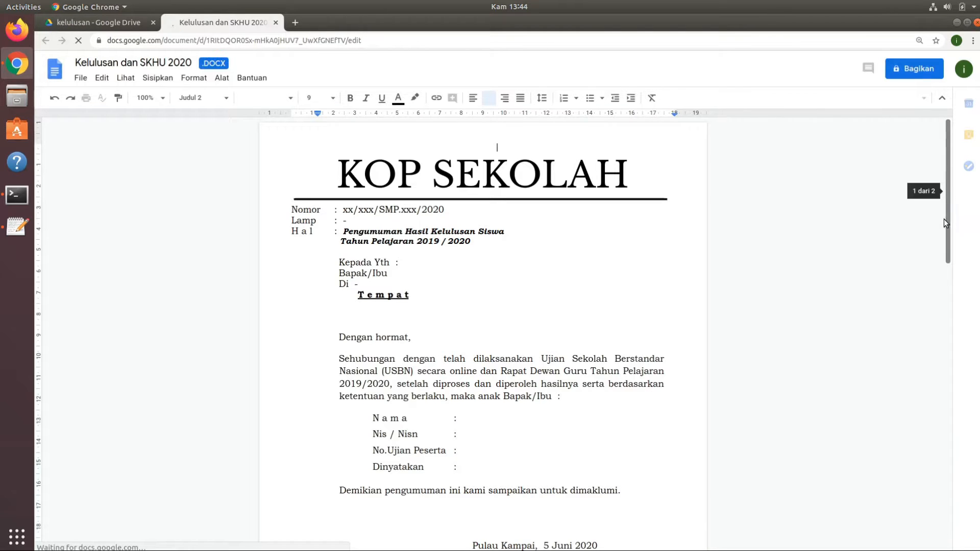
# Look over both pages of the DOCX template and save it as a Google Dokumen file.
pyautogui.scroll(-3, 946, 223)
pyautogui.moveTo(948, 222); pyautogui.dragTo(948, 448)
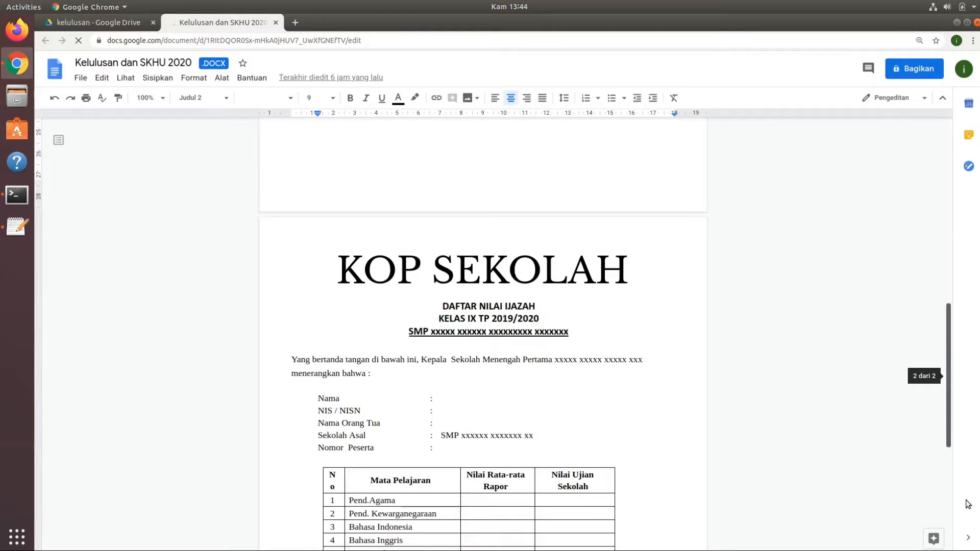
pyautogui.scroll(-8, 948, 448)
pyautogui.scroll(20, 934, 255)
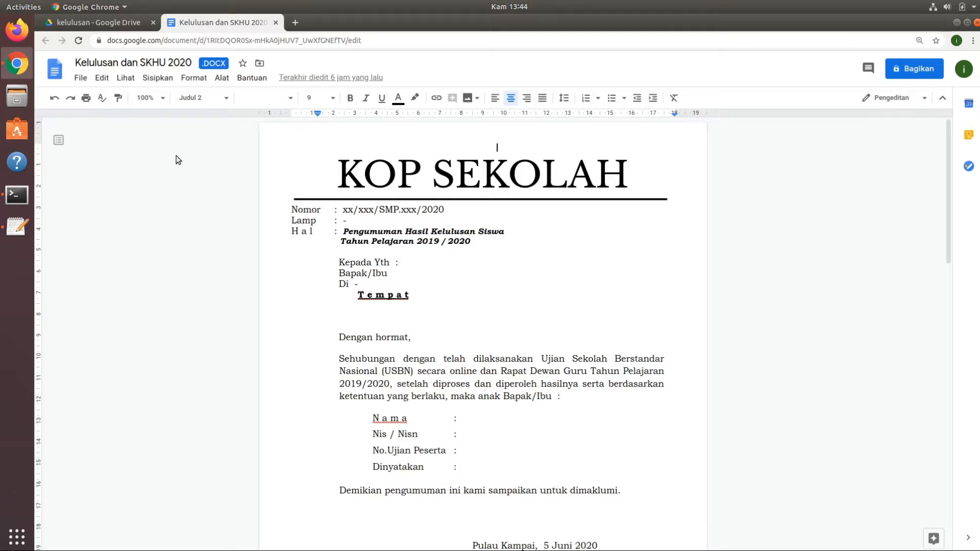
pyautogui.click(81, 78)
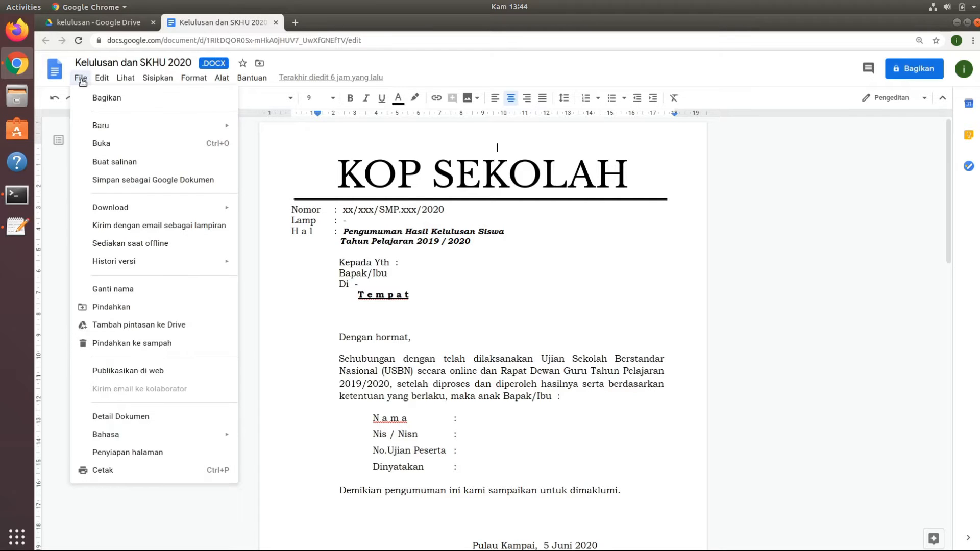
pyautogui.click(117, 180)
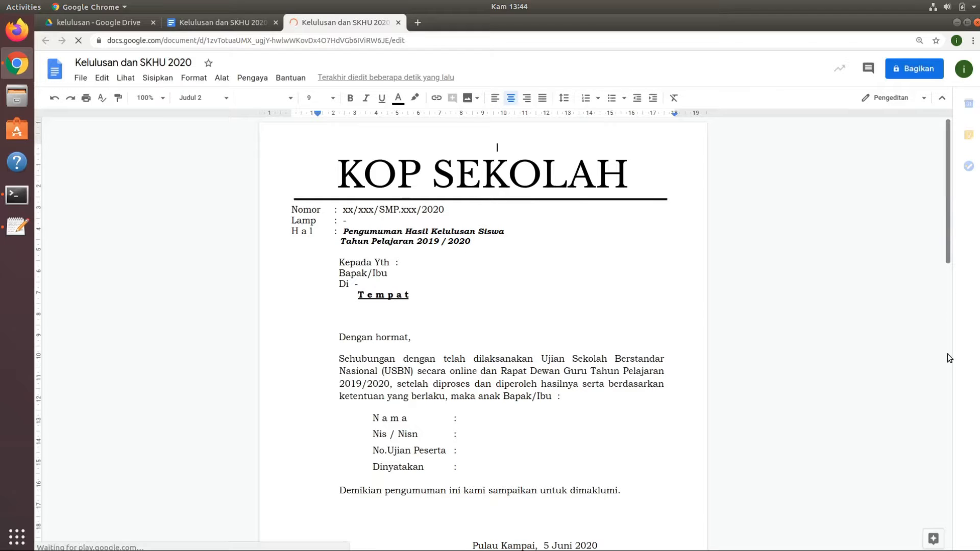
# Check both pages of the converted Google Dokumen copy and close the original DOCX version's tab.
pyautogui.scroll(-10, 946, 360)
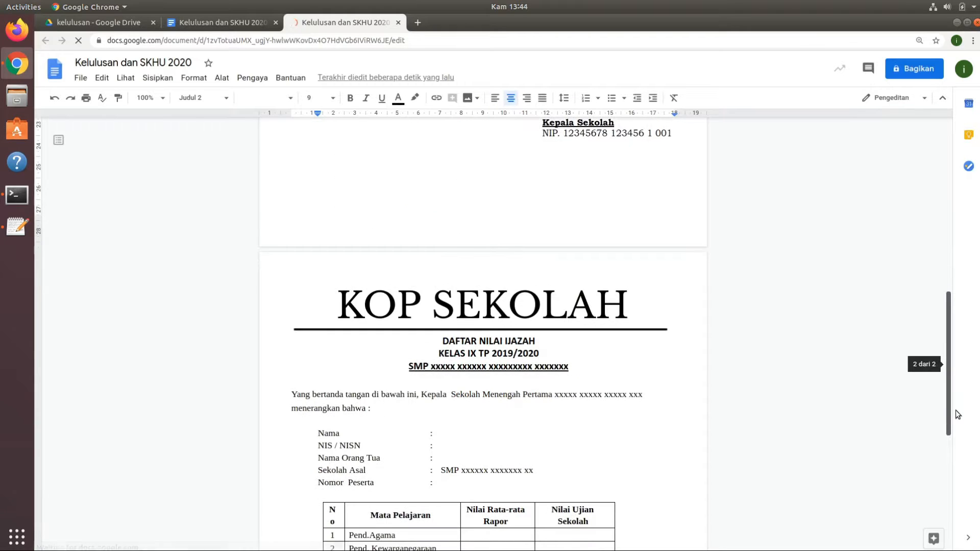
pyautogui.scroll(-7, 956, 460)
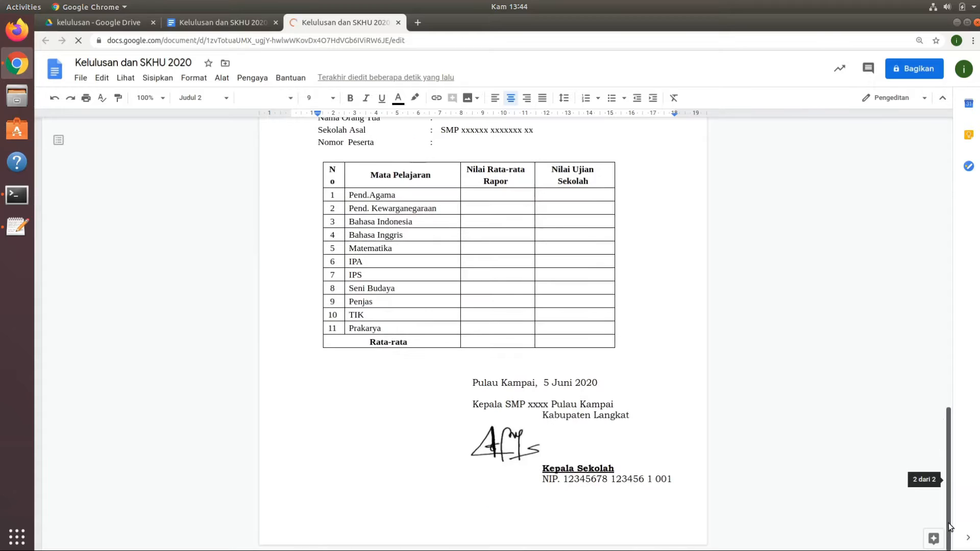
pyautogui.moveTo(948, 523); pyautogui.dragTo(934, 261)
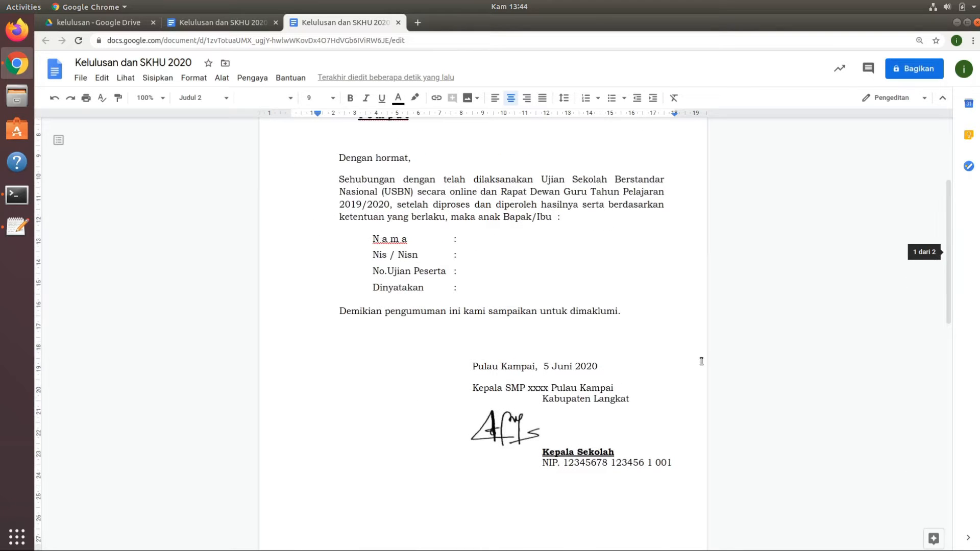
pyautogui.click(241, 21)
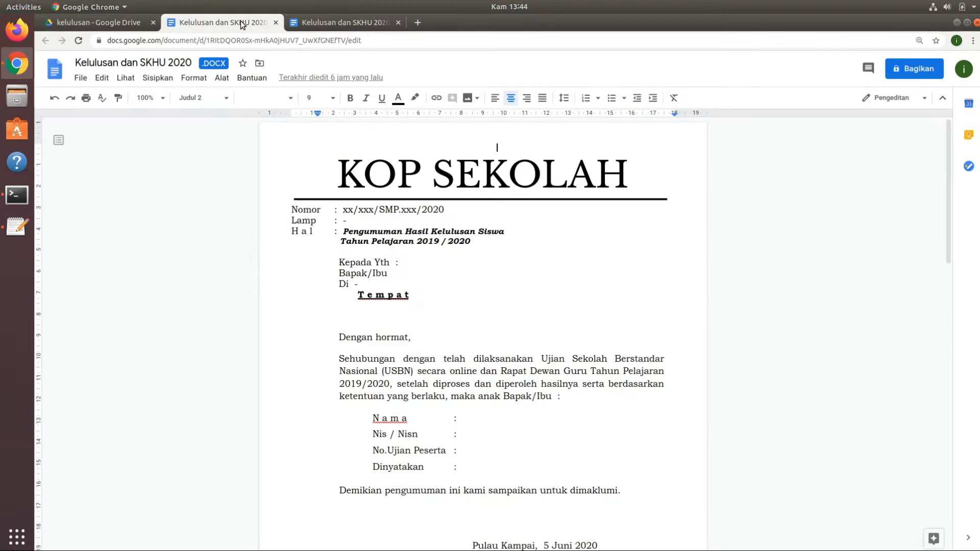
pyautogui.click(276, 23)
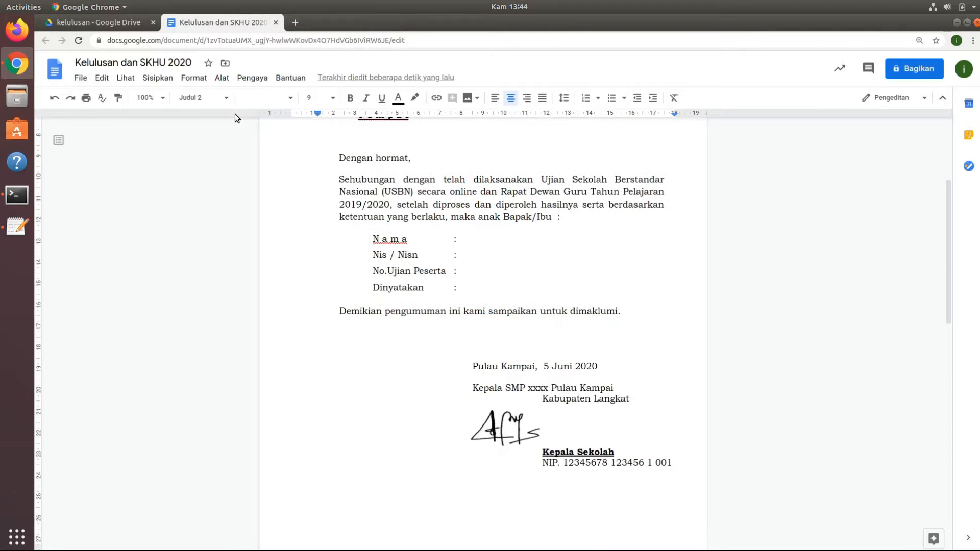
# Close the DOCX preview in the kelulusan folder and open Nilaicontoh.xlsx with Google Spreadsheet.
pyautogui.click(118, 22)
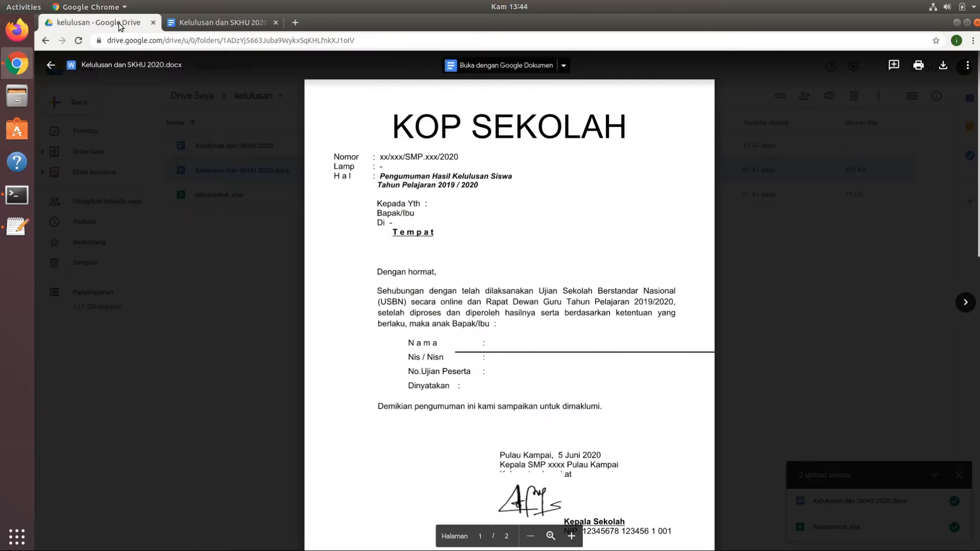
pyautogui.click(802, 211)
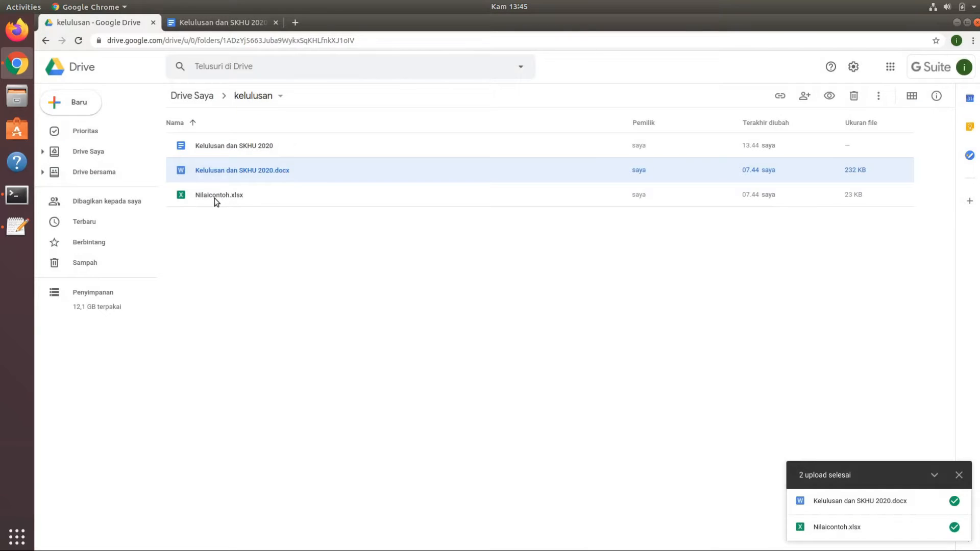
pyautogui.click(244, 151)
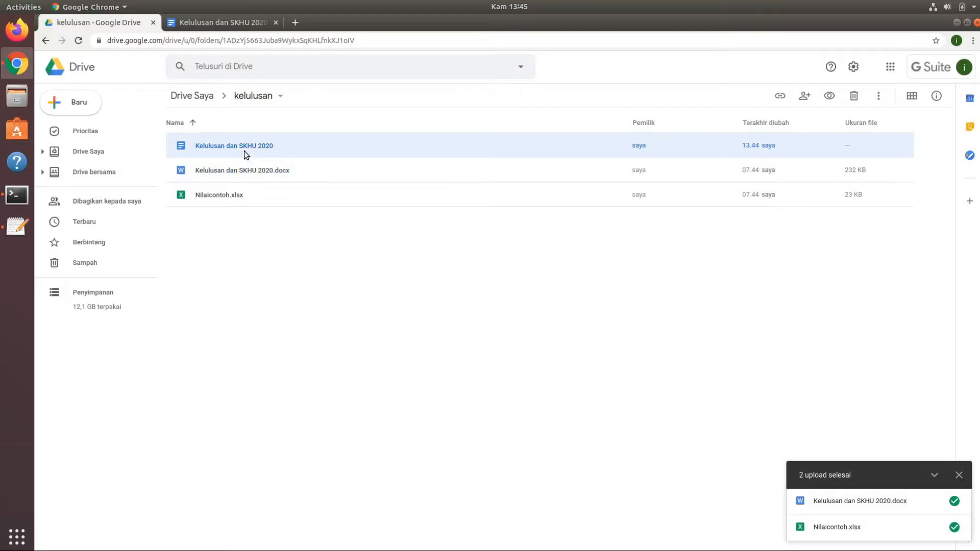
pyautogui.click(228, 197)
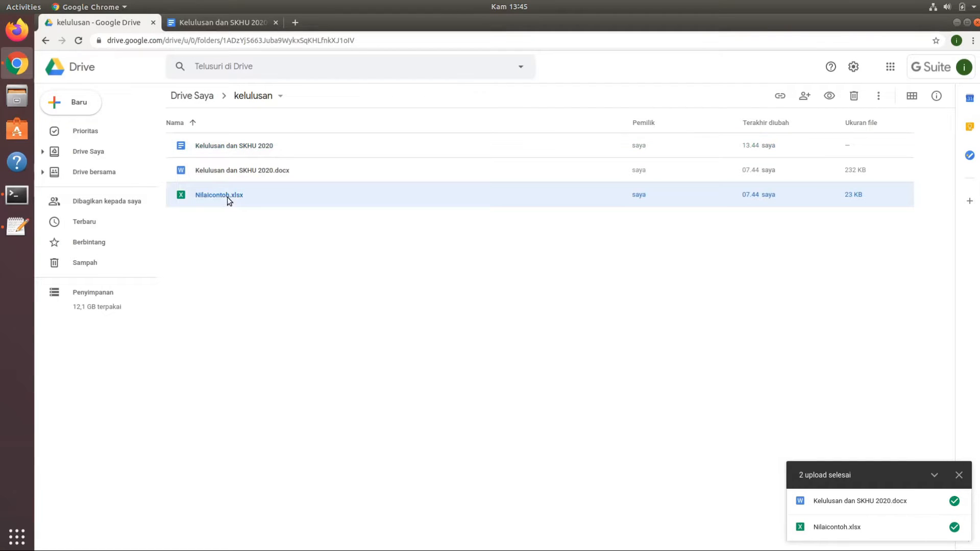
pyautogui.doubleClick(228, 197)
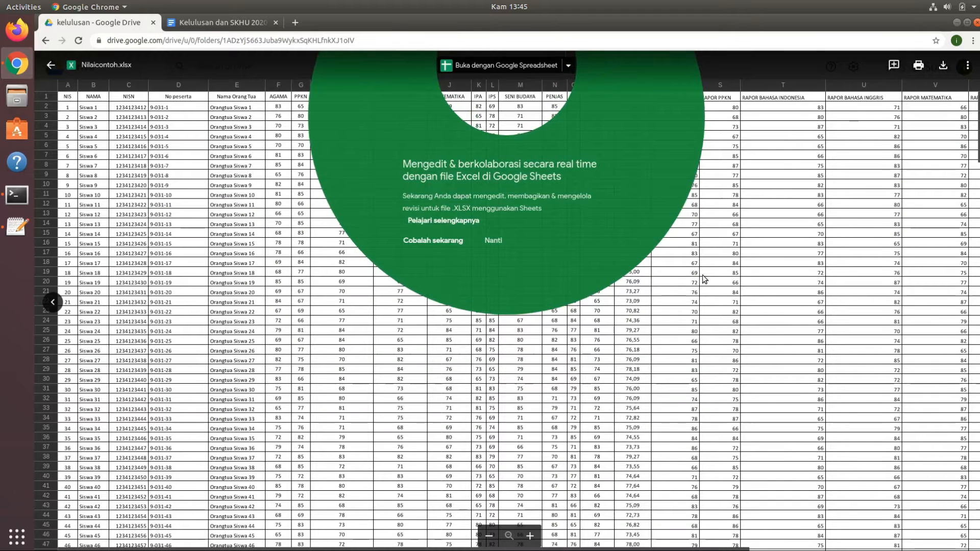
pyautogui.click(703, 279)
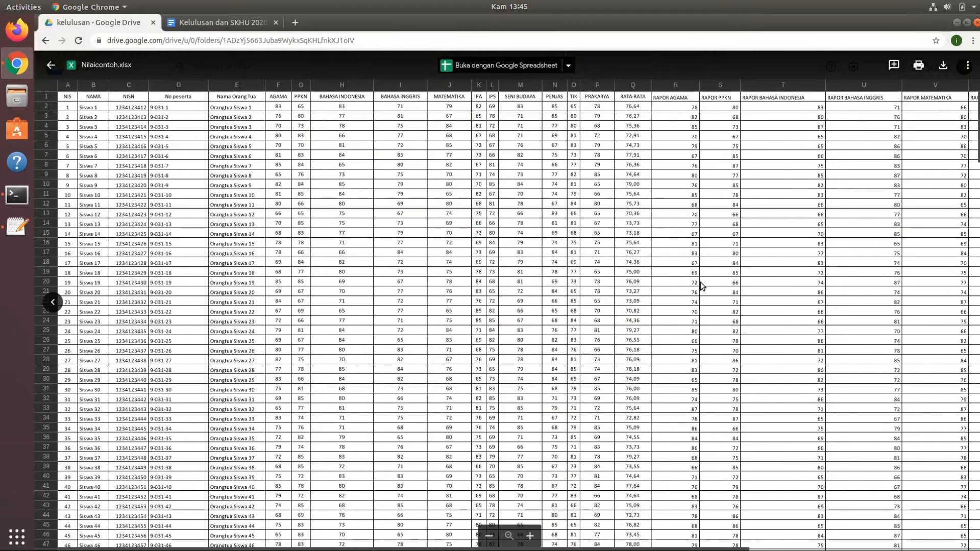
pyautogui.click(477, 62)
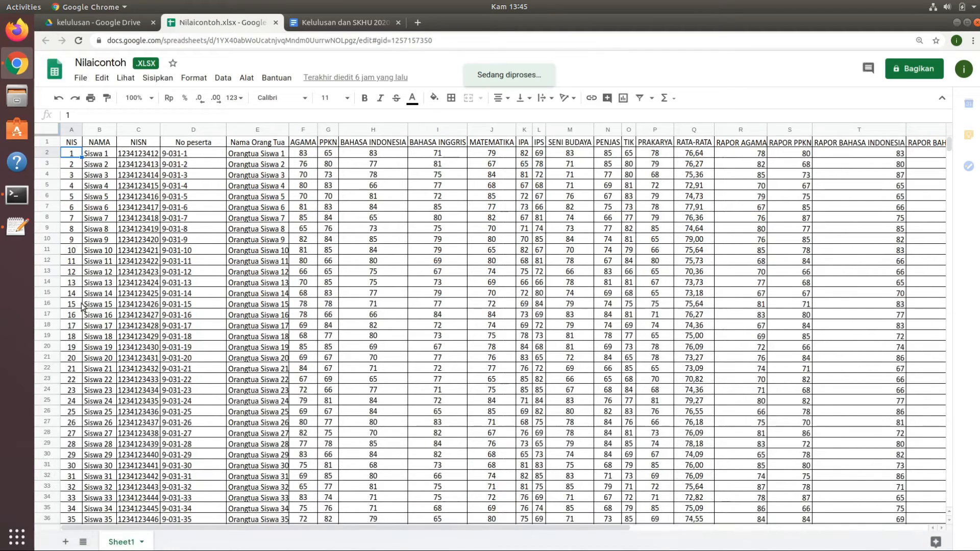
# Look over the student rows in Nilaicontoh, from the identity columns through the subject grades to the first RATA-RATA column.
pyautogui.moveTo(950, 147)
pyautogui.mouseDown()
pyautogui.moveTo(949, 307)
pyautogui.moveTo(949, 163)
pyautogui.mouseUp()
pyautogui.scroll(-5, 598, 319)
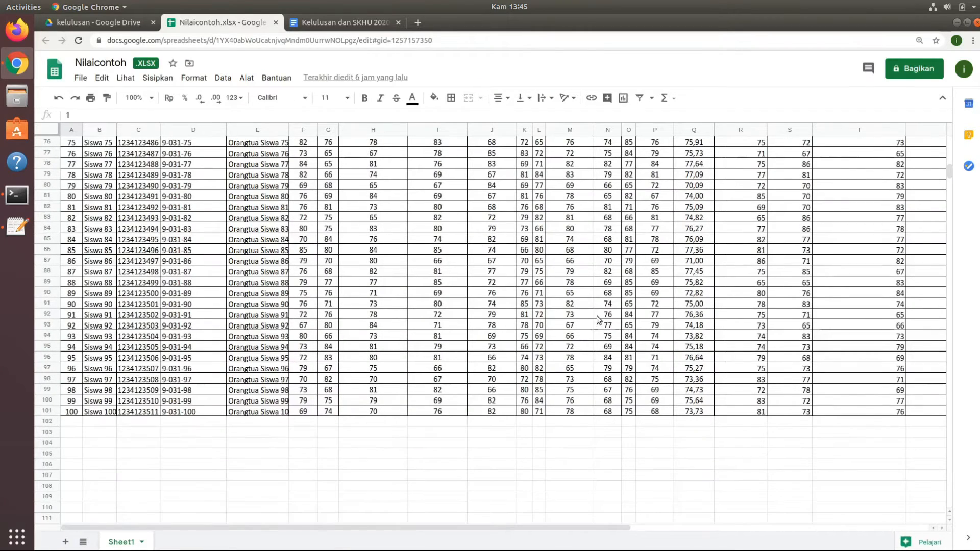
pyautogui.moveTo(951, 170); pyautogui.dragTo(951, 118)
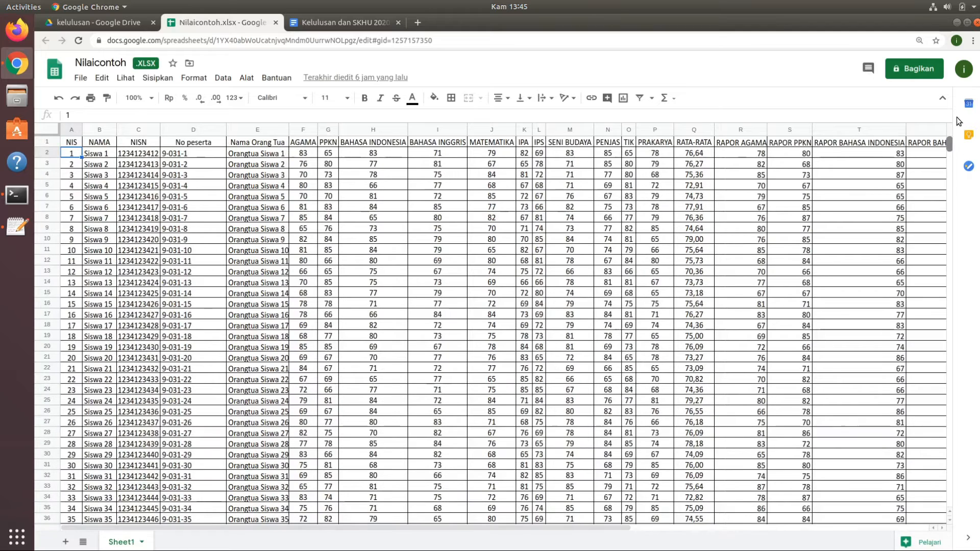
pyautogui.click(107, 153)
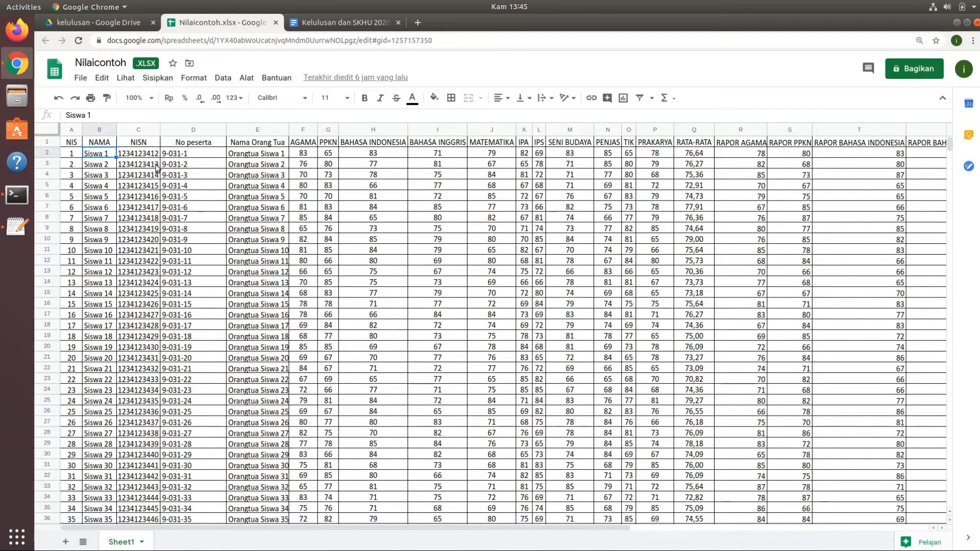
pyautogui.click(210, 151)
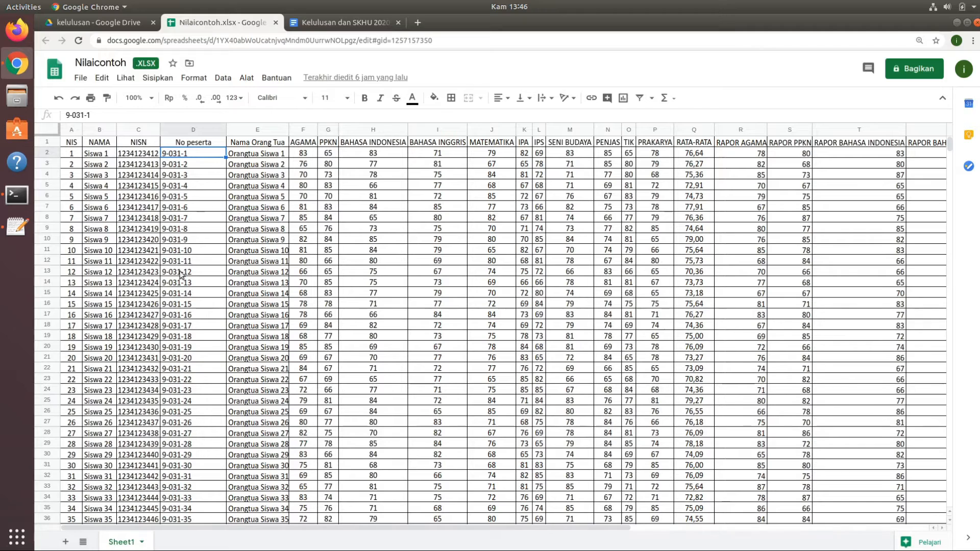
pyautogui.click(278, 156)
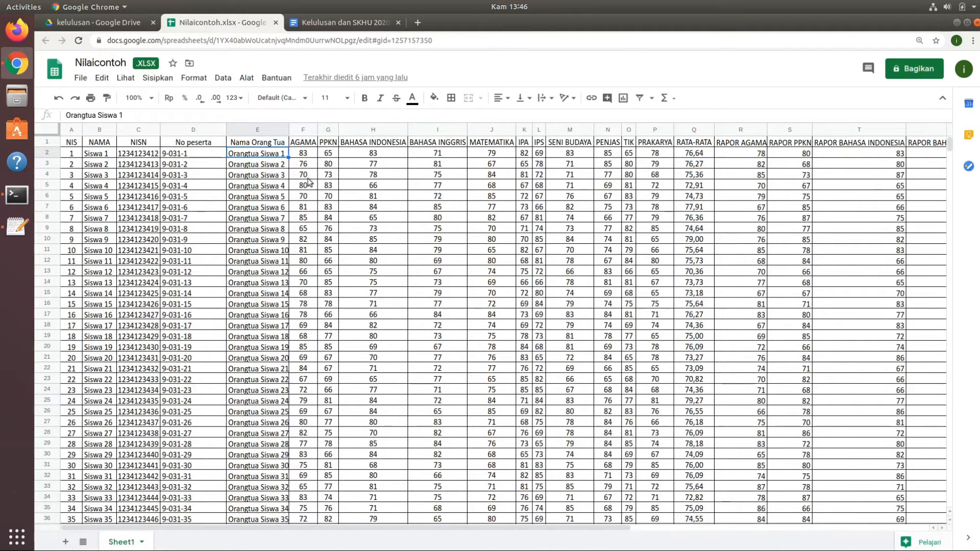
pyautogui.click(306, 155)
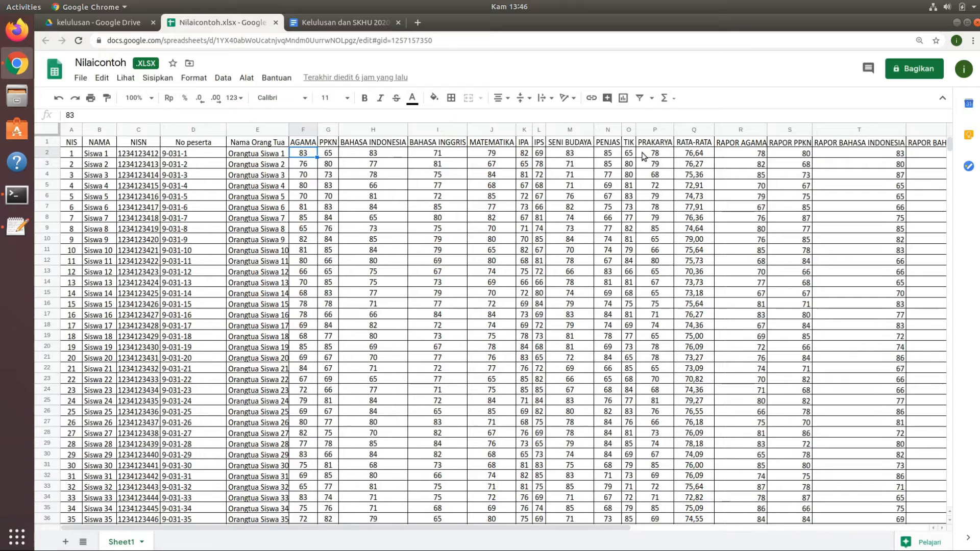
pyautogui.click(696, 155)
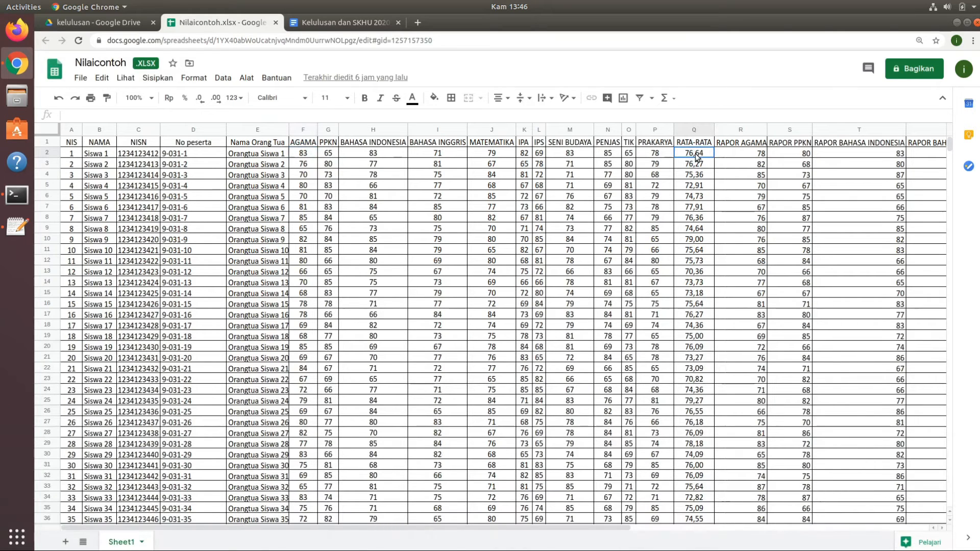
# Examine the RAPOR grade columns from RAPOR AGAMA through RAPOR PRAKARYA and the formula in the final RATA-RATA column.
pyautogui.click(257, 162)
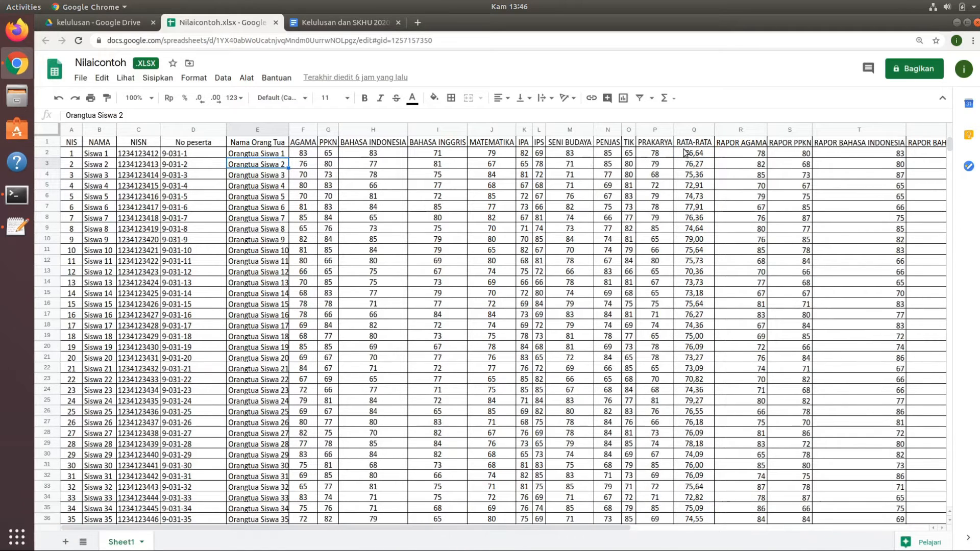
pyautogui.click(740, 152)
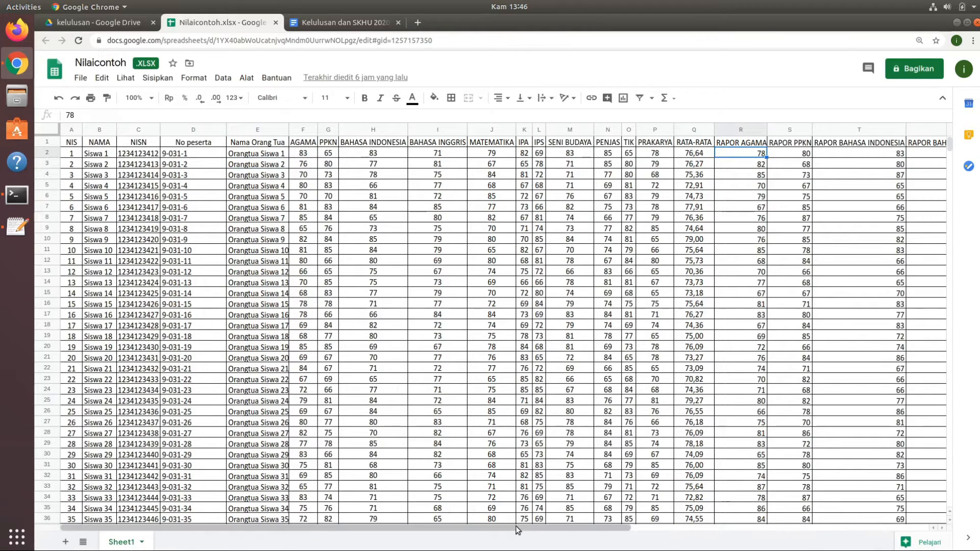
pyautogui.moveTo(515, 525); pyautogui.dragTo(827, 546)
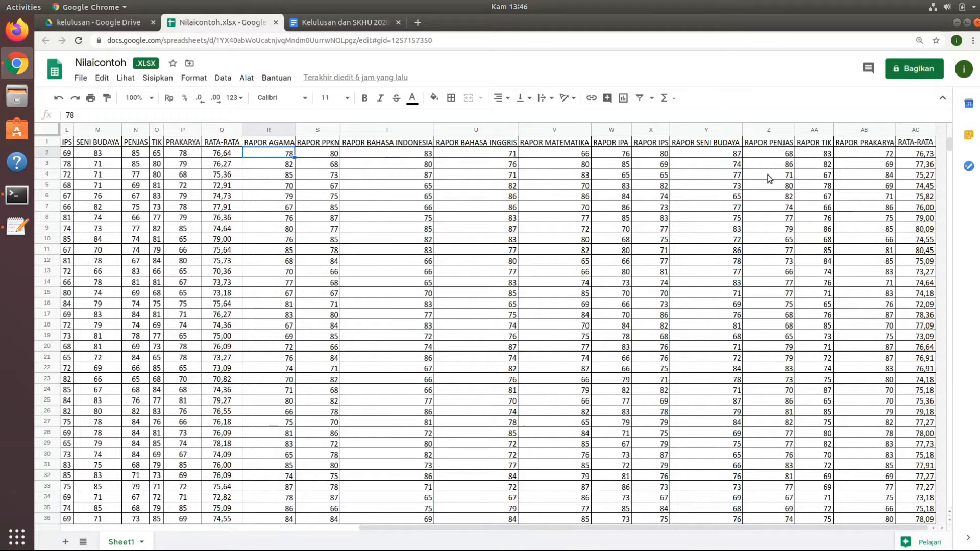
pyautogui.click(917, 154)
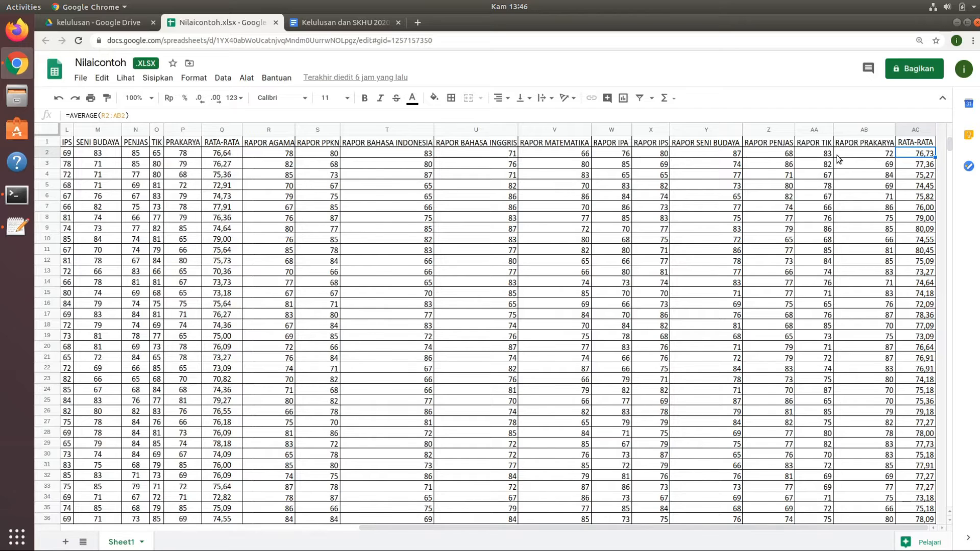
pyautogui.hscroll(-10, 837, 160)
# Review the first three items of the pengumumankelulusan checklist in Text Editor and minimize it.
pyautogui.click(16, 227)
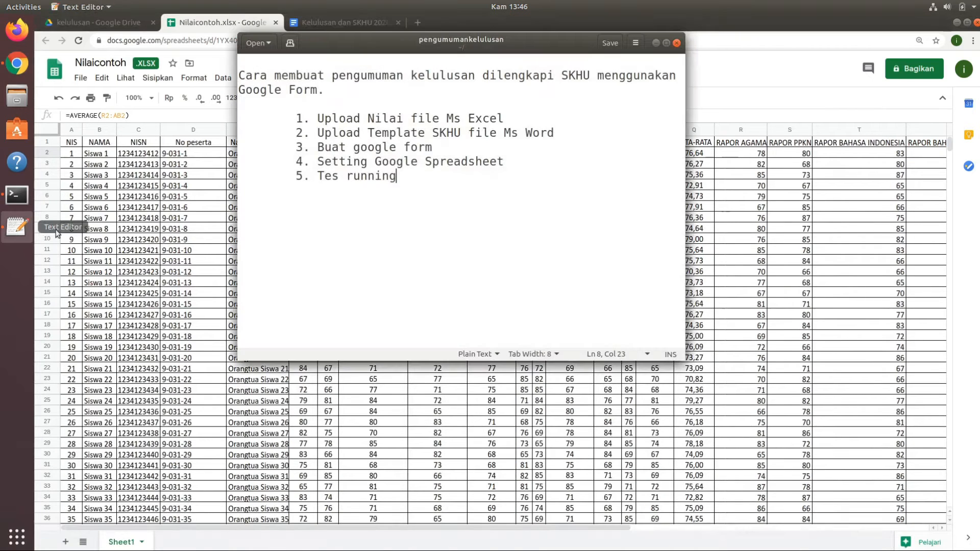
pyautogui.click(432, 118)
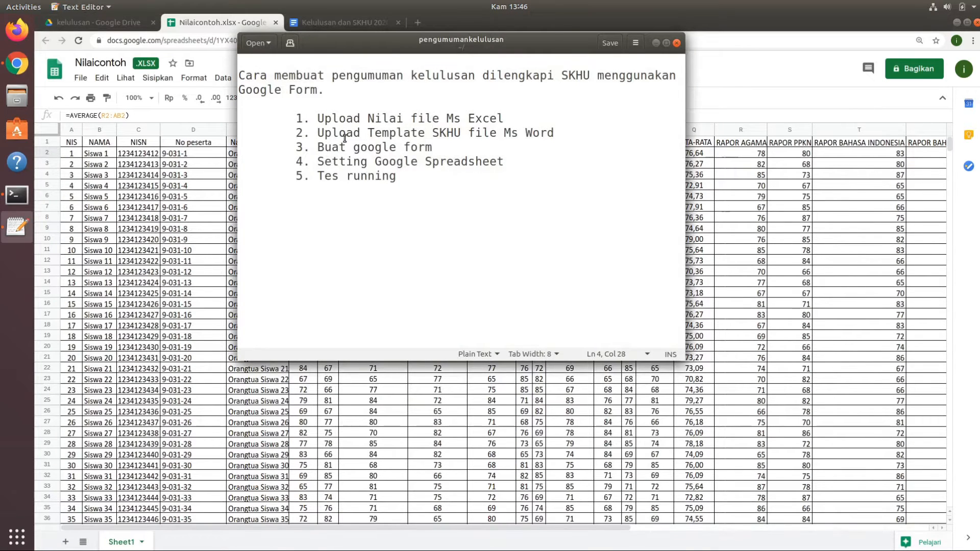
pyautogui.click(437, 134)
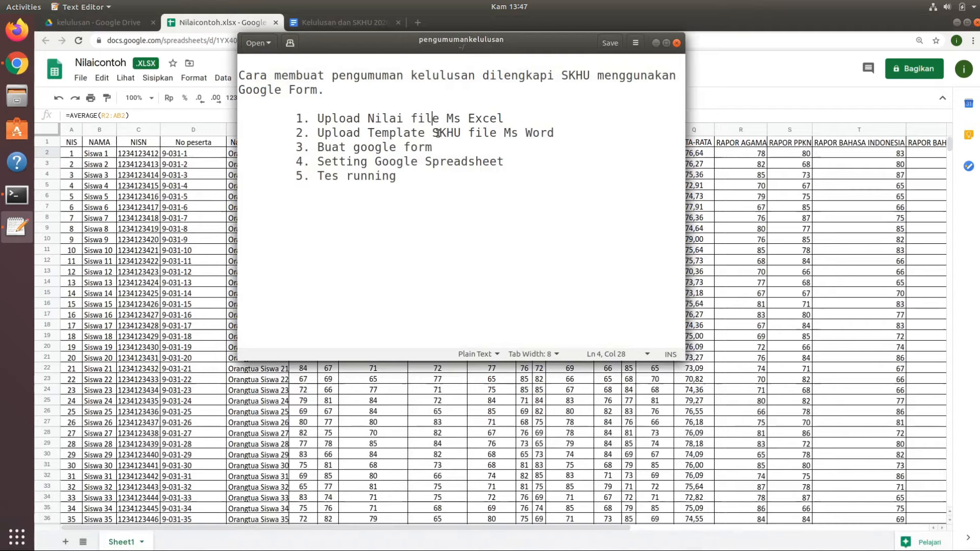
pyautogui.click(403, 147)
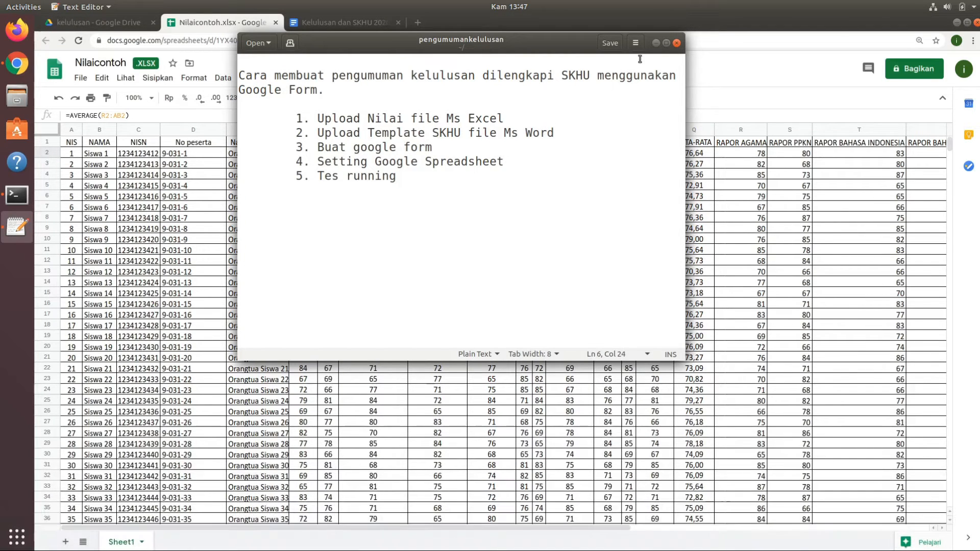
pyautogui.click(656, 43)
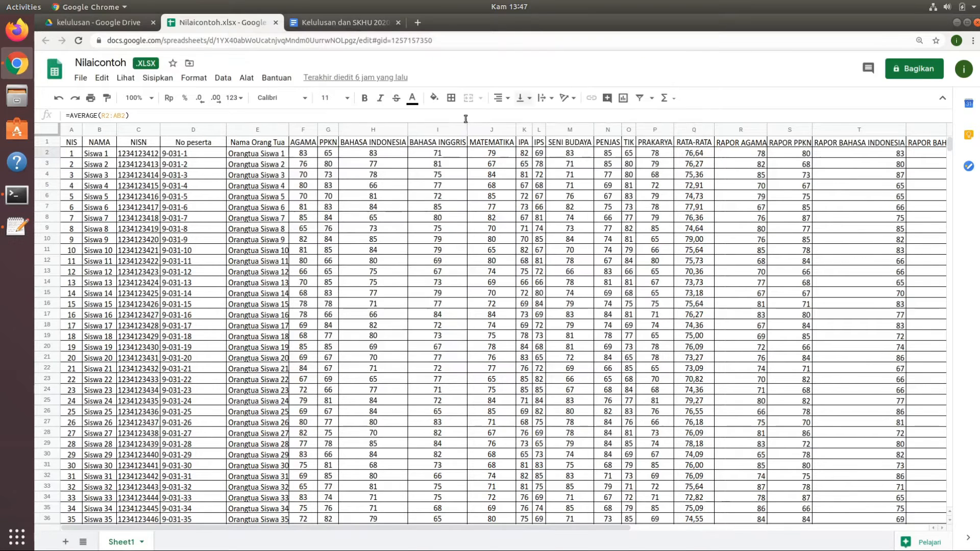
# Close the Nilaicontoh.xlsx preview in the kelulusan folder and save the opened workbook as a Google Spreadsheet.
pyautogui.click(107, 24)
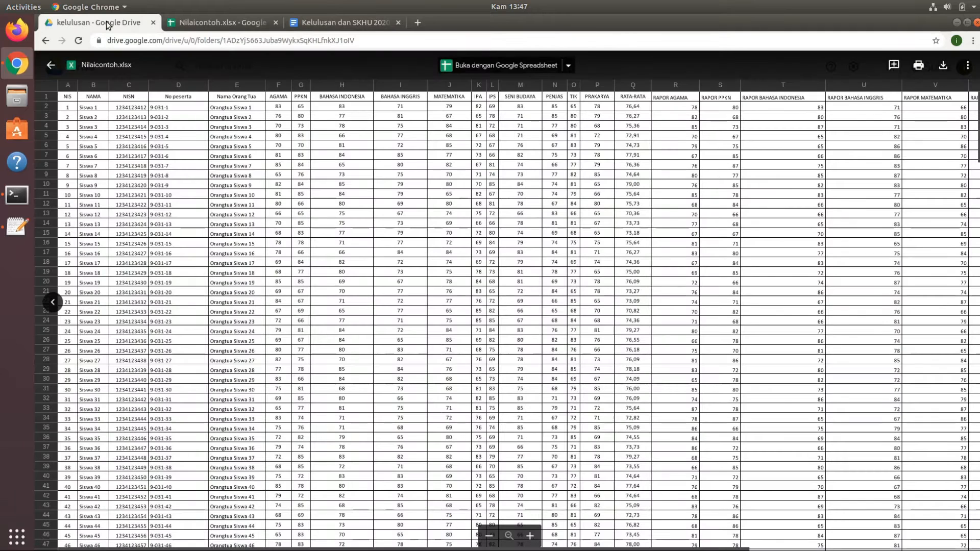
pyautogui.click(50, 65)
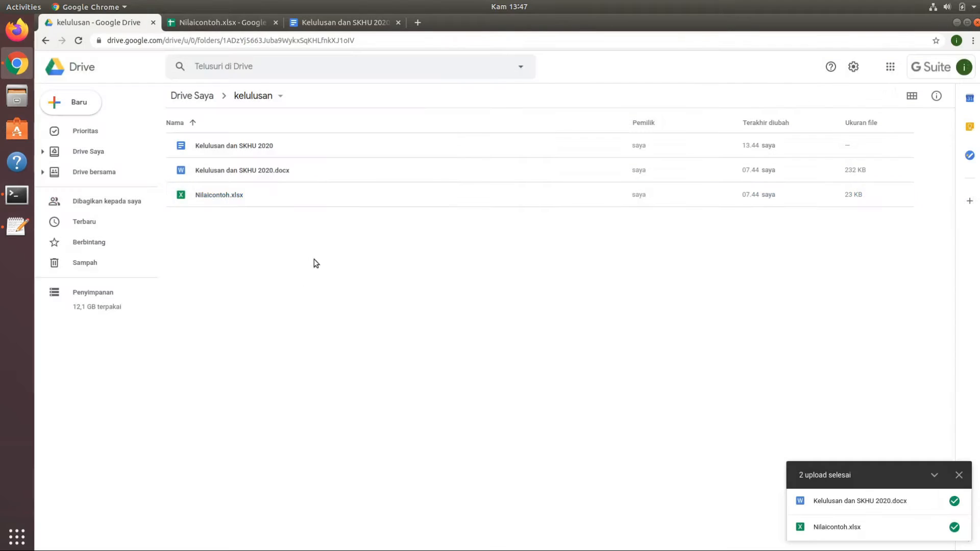
pyautogui.click(232, 23)
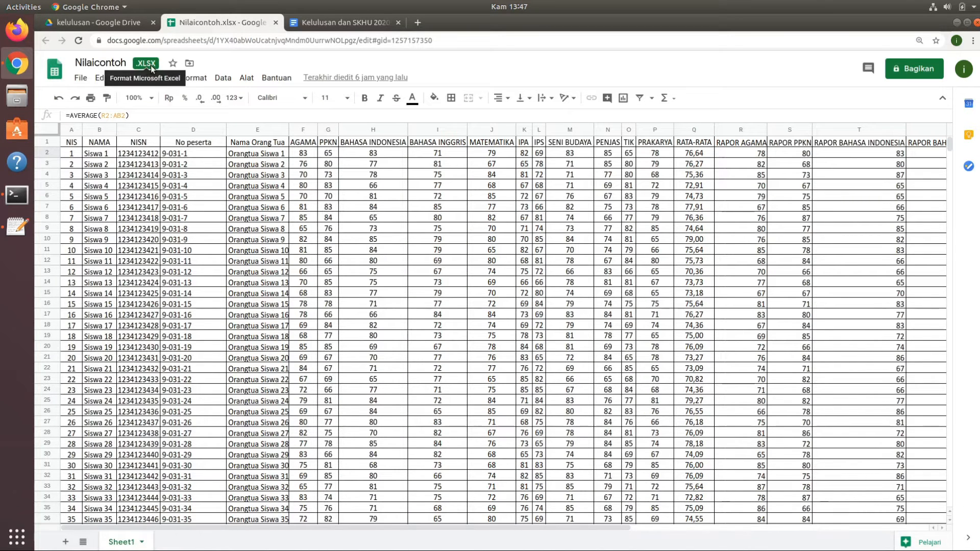
pyautogui.click(80, 78)
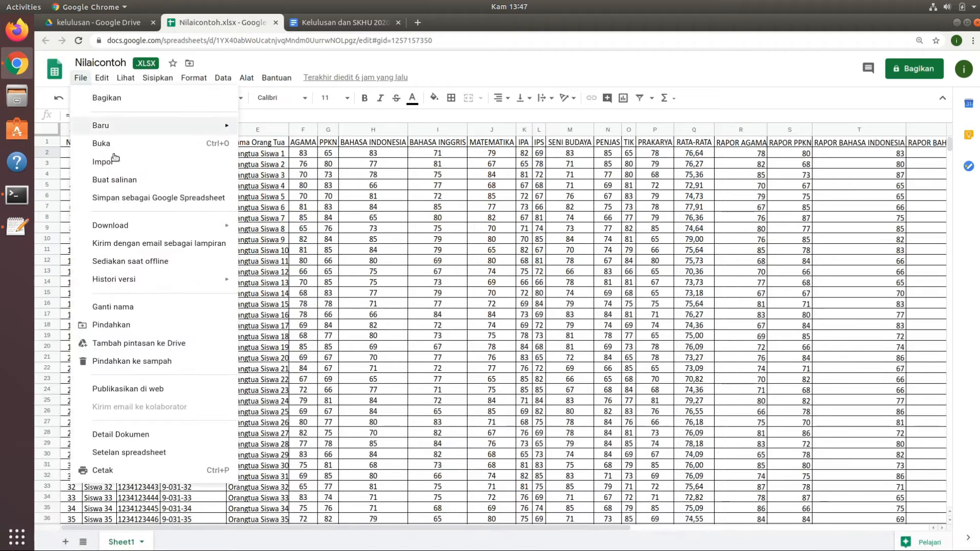
pyautogui.click(110, 199)
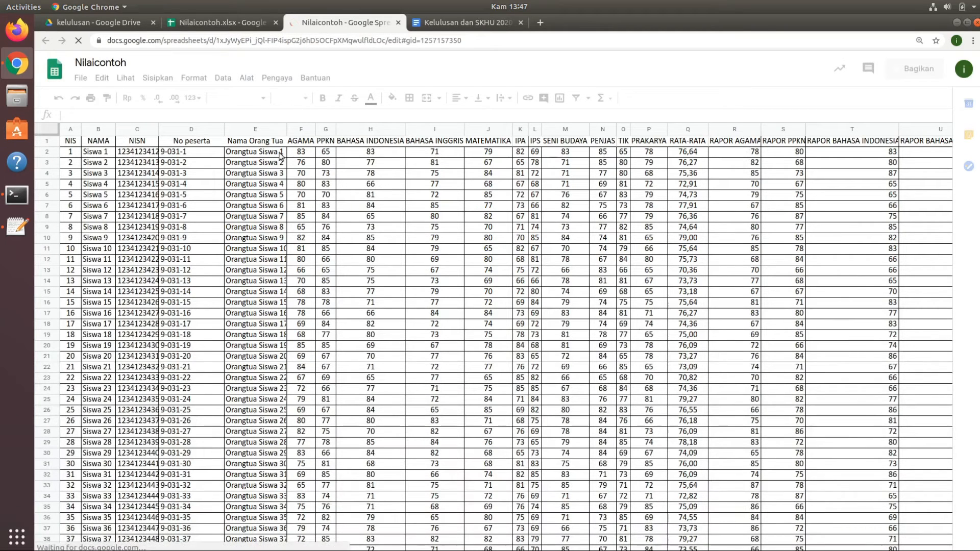
# Compare the original Nilaicontoh.xlsx with its converted Google Spreadsheet copy and close the XLSX version's tab.
pyautogui.click(229, 21)
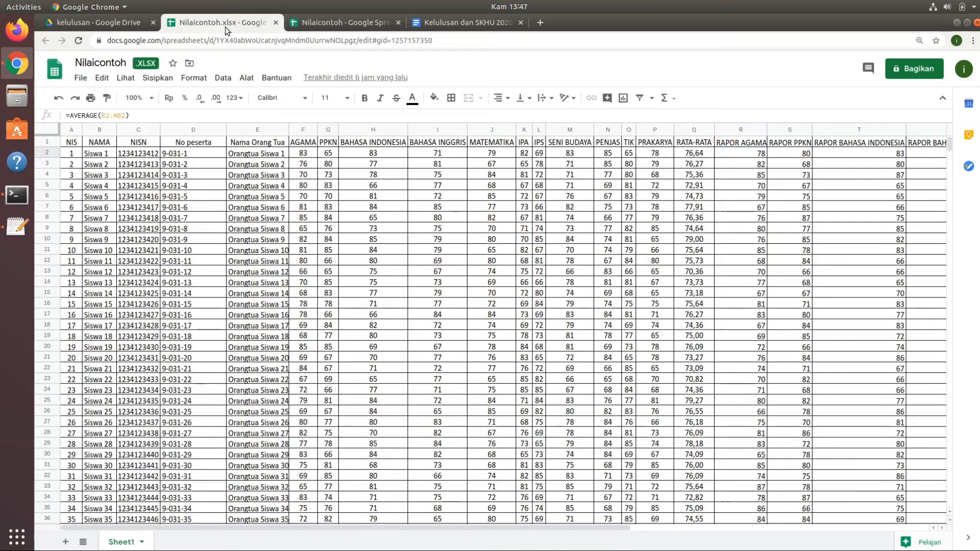
pyautogui.click(317, 24)
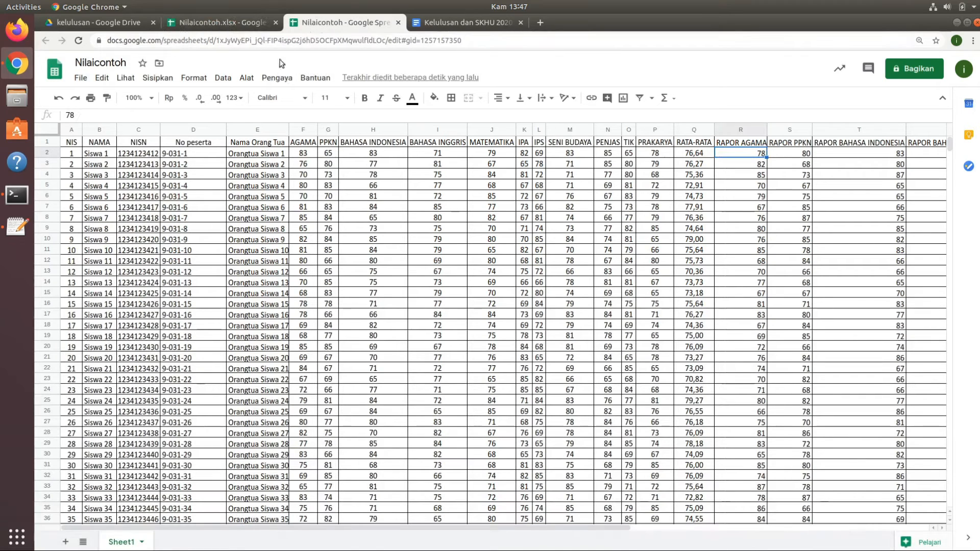
pyautogui.middleClick(234, 20)
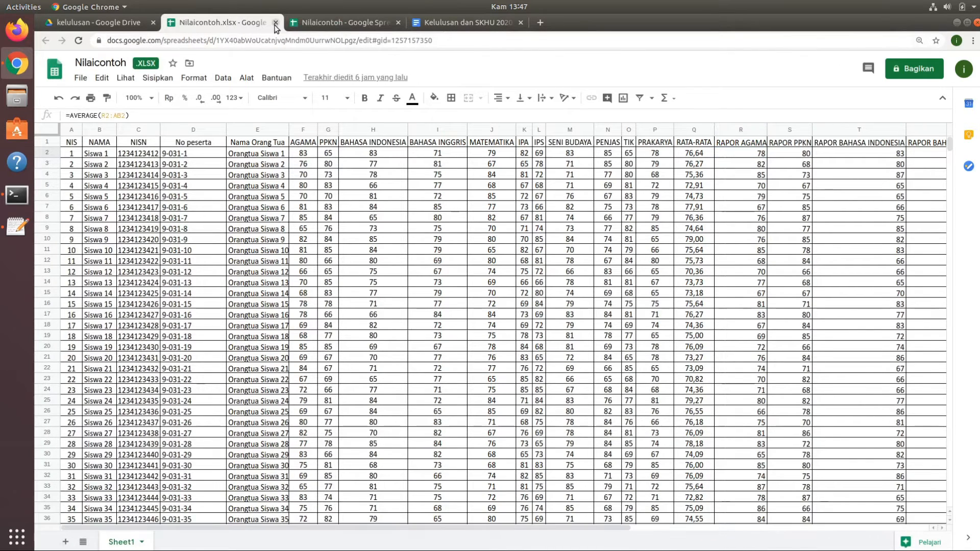
# Delete the original Nilaicontoh.xlsx and Kelulusan dan SKHU 2020.docx files from the kelulusan folder.
pyautogui.click(106, 23)
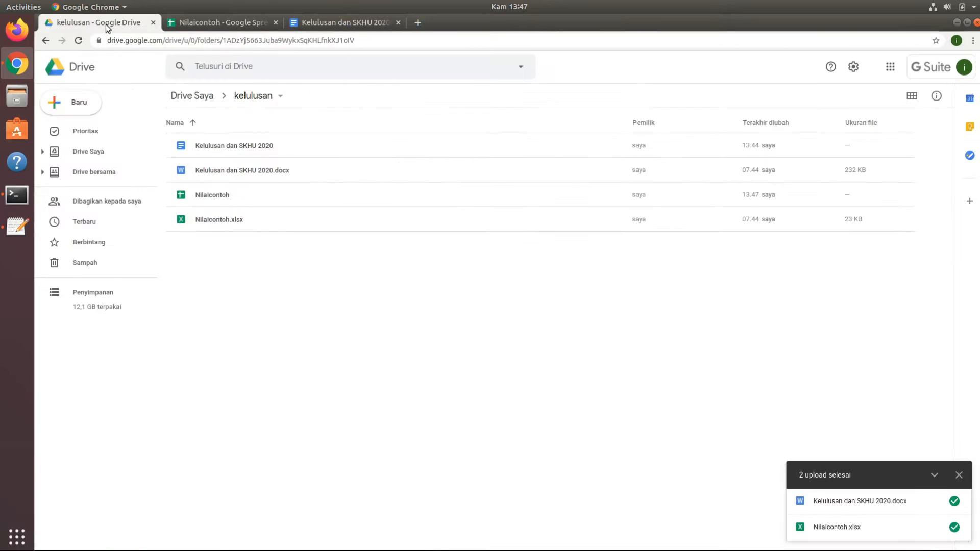
pyautogui.click(228, 221)
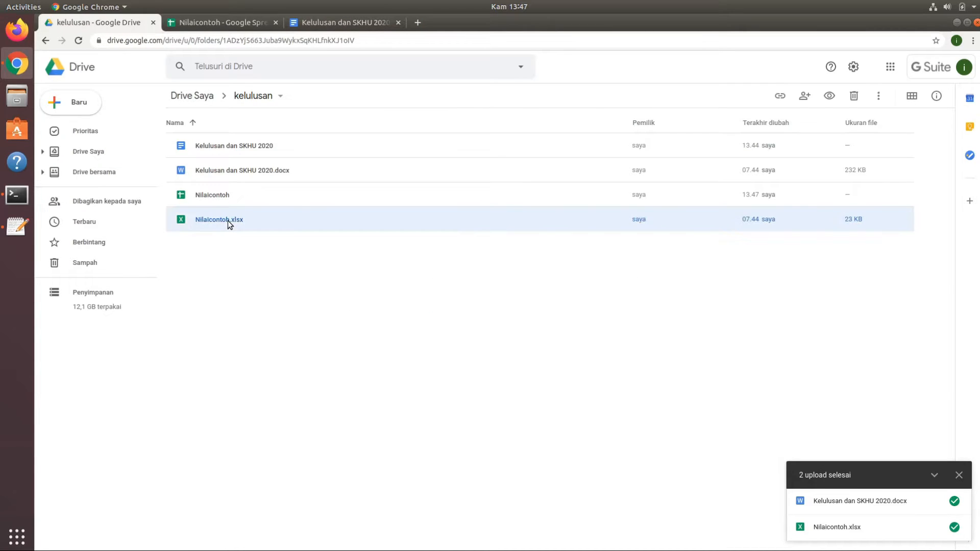
pyautogui.rightClick(228, 221)
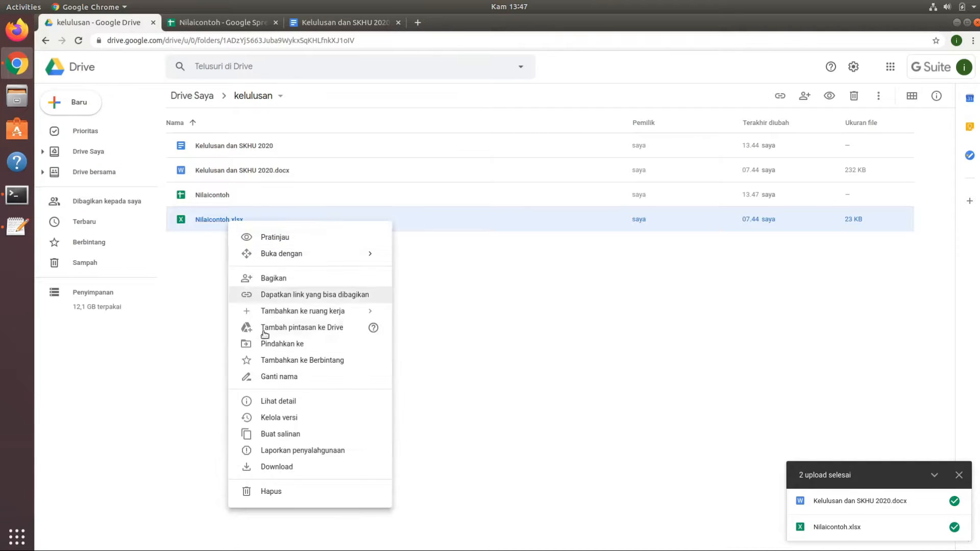
pyautogui.click(271, 491)
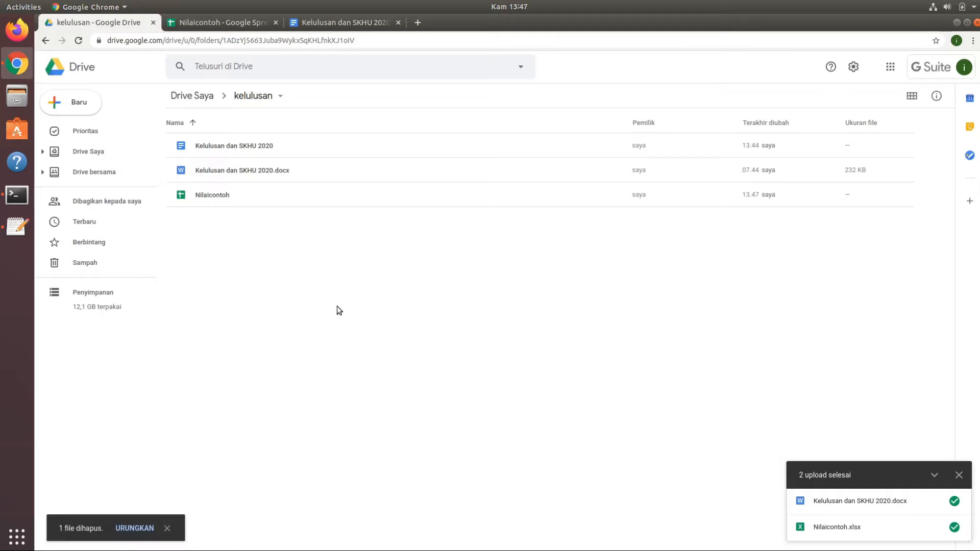
pyautogui.click(262, 168)
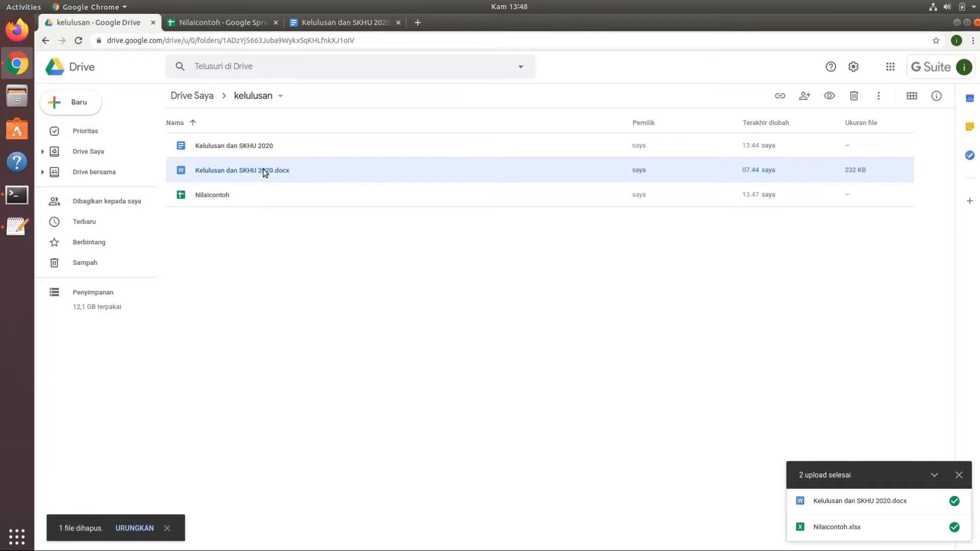
pyautogui.rightClick(263, 170)
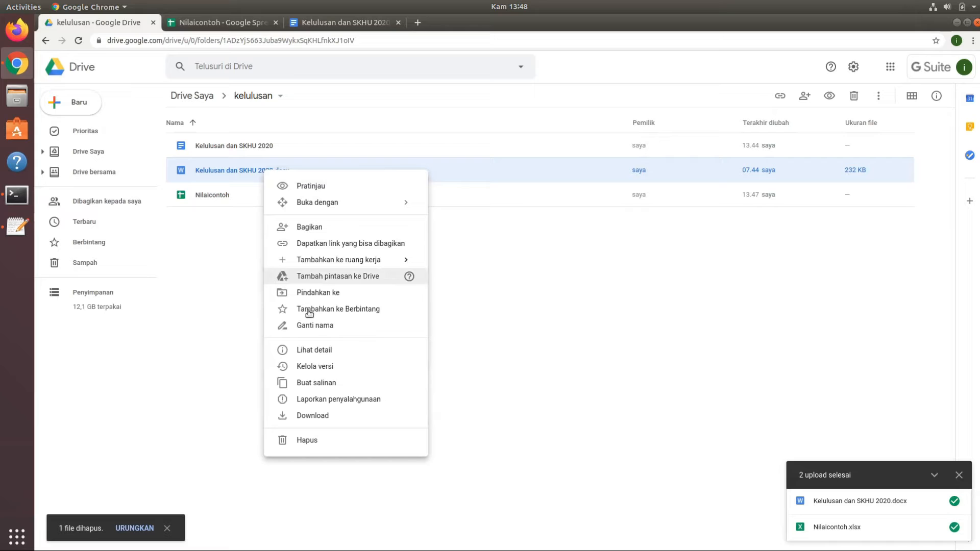
pyautogui.click(308, 440)
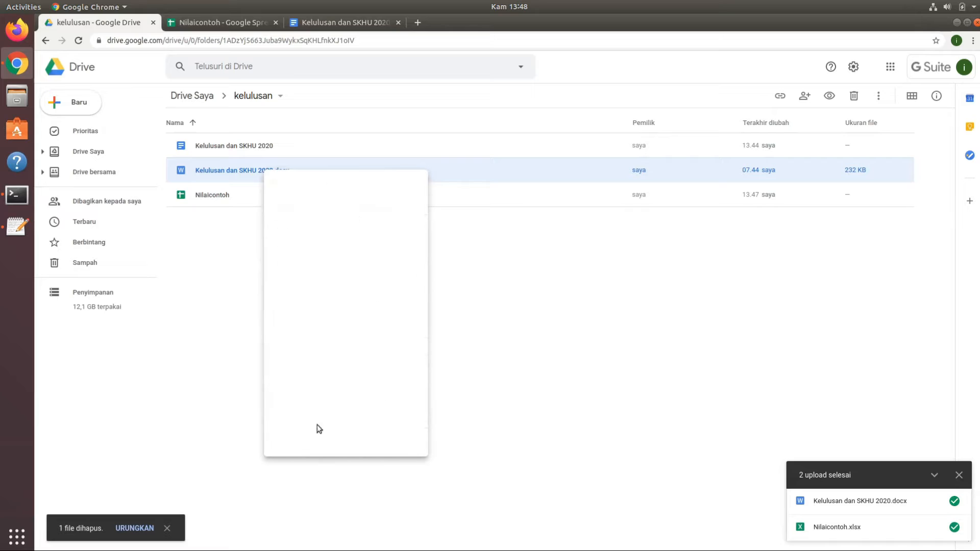
# Create a new blank Google Form in the kelulusan folder.
pyautogui.click(250, 22)
pyautogui.hotkey('ctrl', 'Tab')
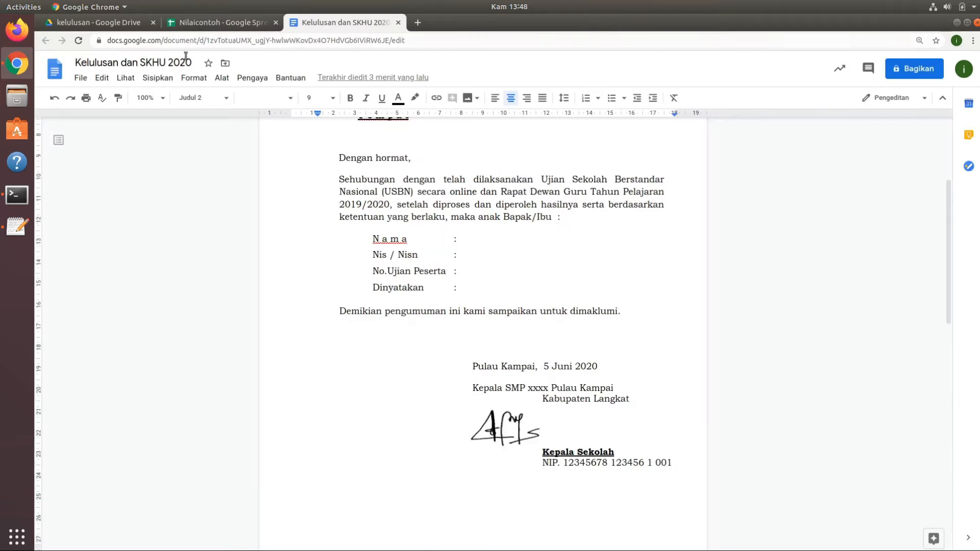
pyautogui.click(111, 23)
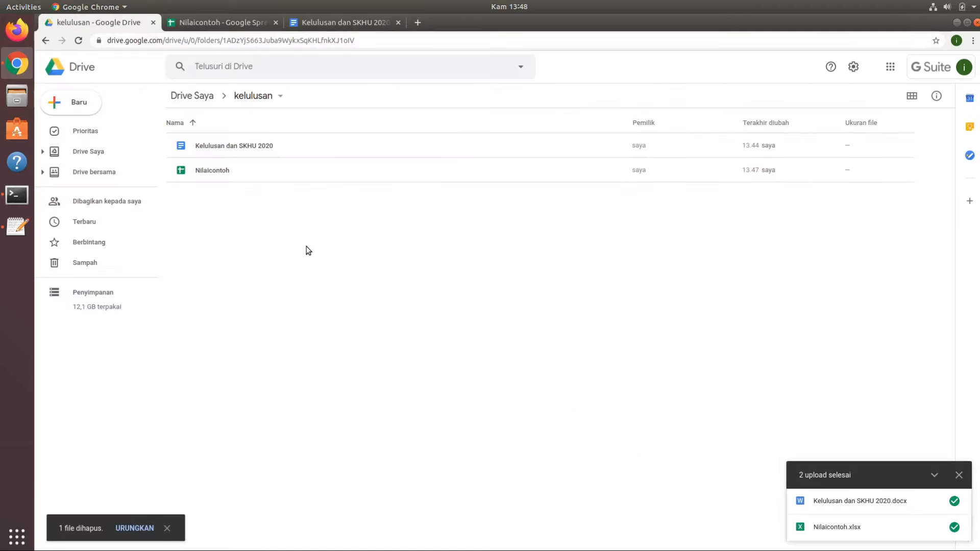
pyautogui.rightClick(308, 250)
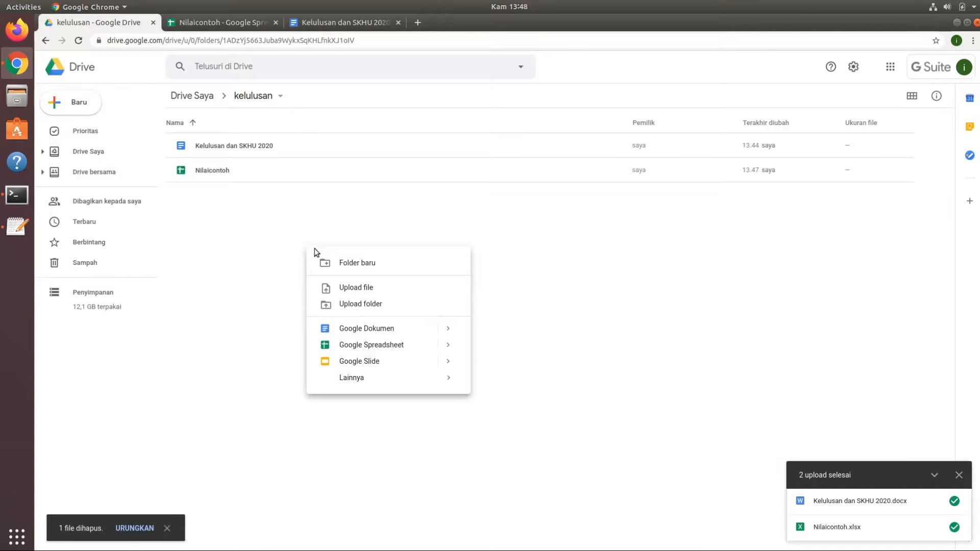
pyautogui.moveTo(408, 382)
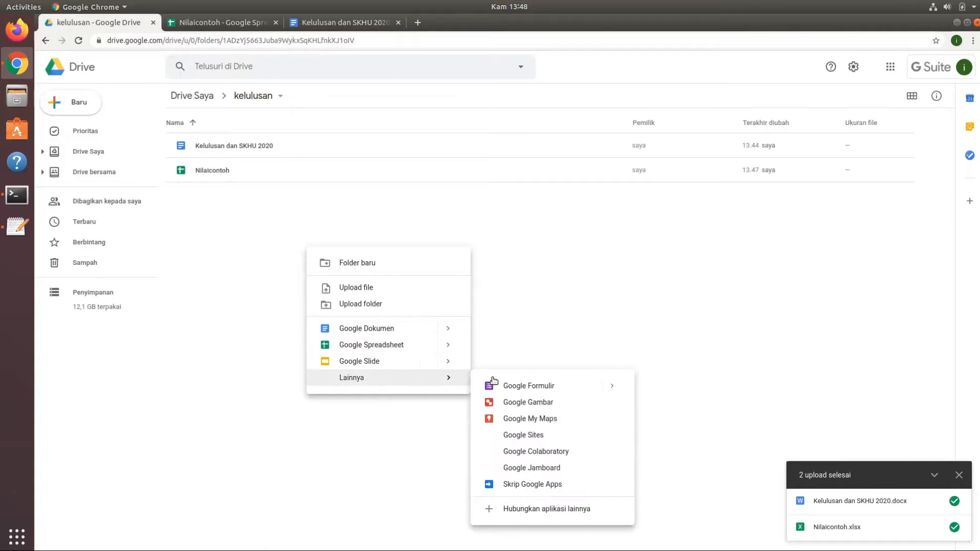
pyautogui.click(514, 386)
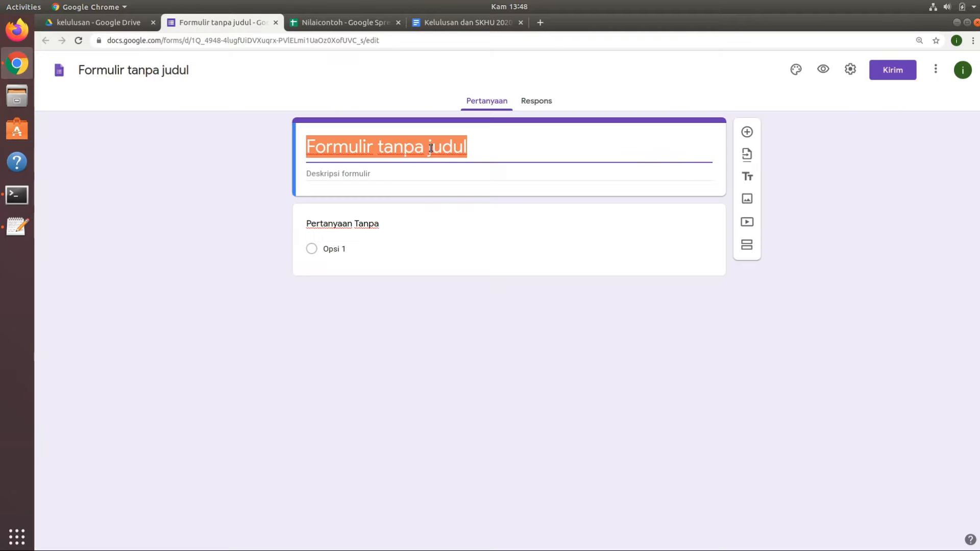
# Title the form and its file "Cek Kelulusan" and enter the description "Masukkan NIS dan Email".
pyautogui.write('C')
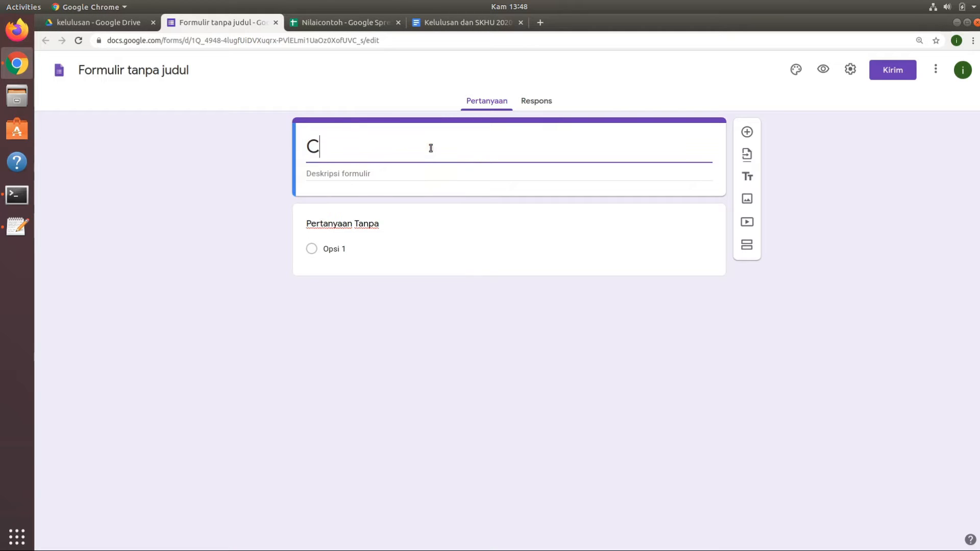
pyautogui.write('ek Kelulusan')
pyautogui.click(412, 170)
pyautogui.write('Mas')
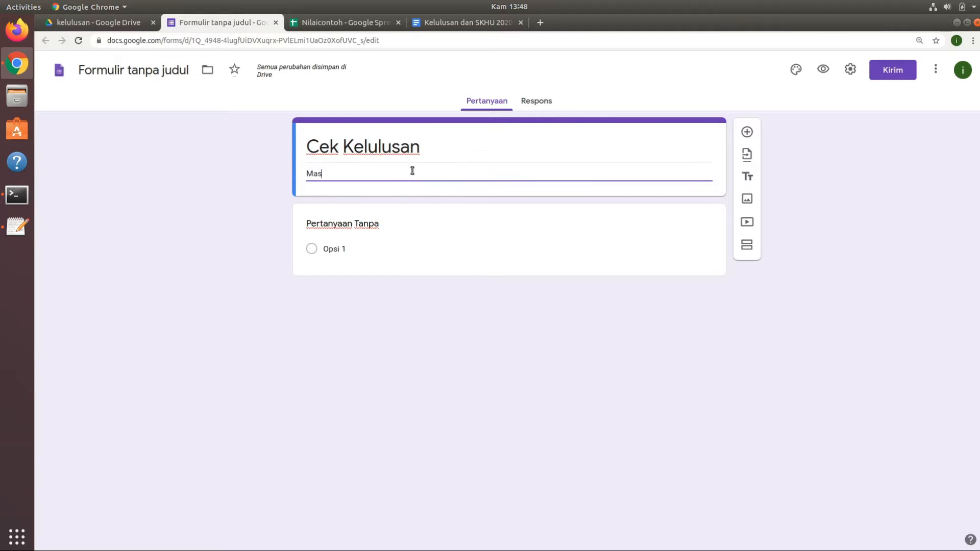
pyautogui.write('ukkan NIS dan Ema')
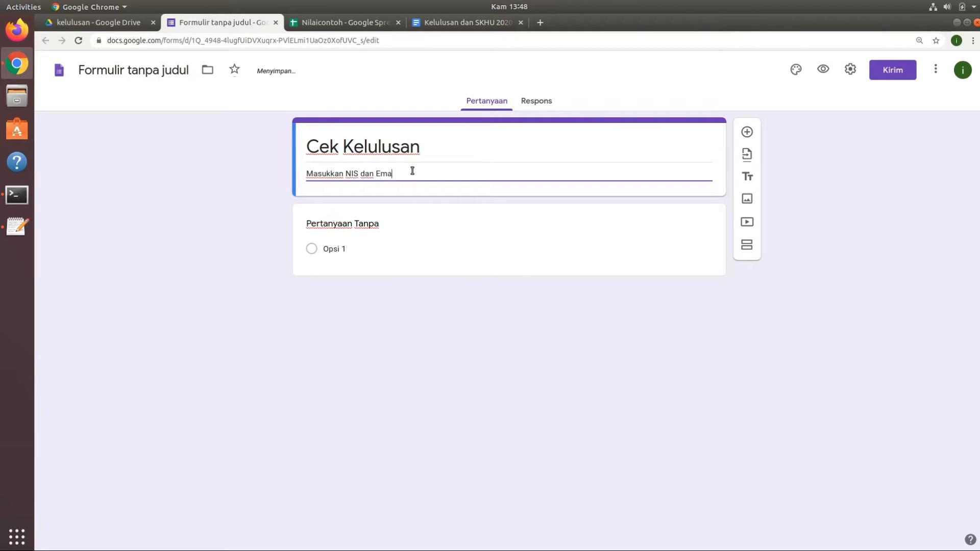
pyautogui.write('il')
pyautogui.click(152, 69)
pyautogui.click(460, 145)
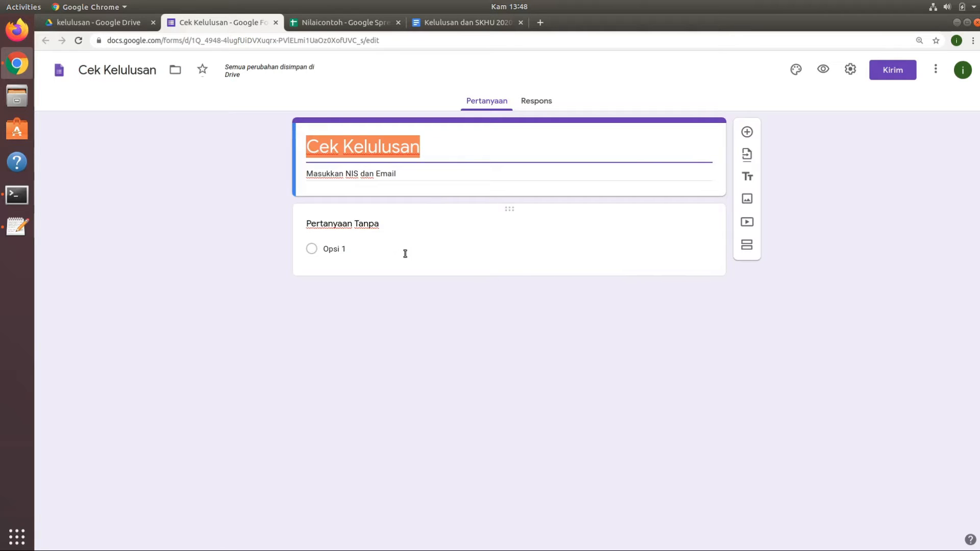
# In the form settings, enable collecting email addresses and remove the restriction to SMP NEGERI 1 PANGKALAN SUSU users.
pyautogui.click(386, 232)
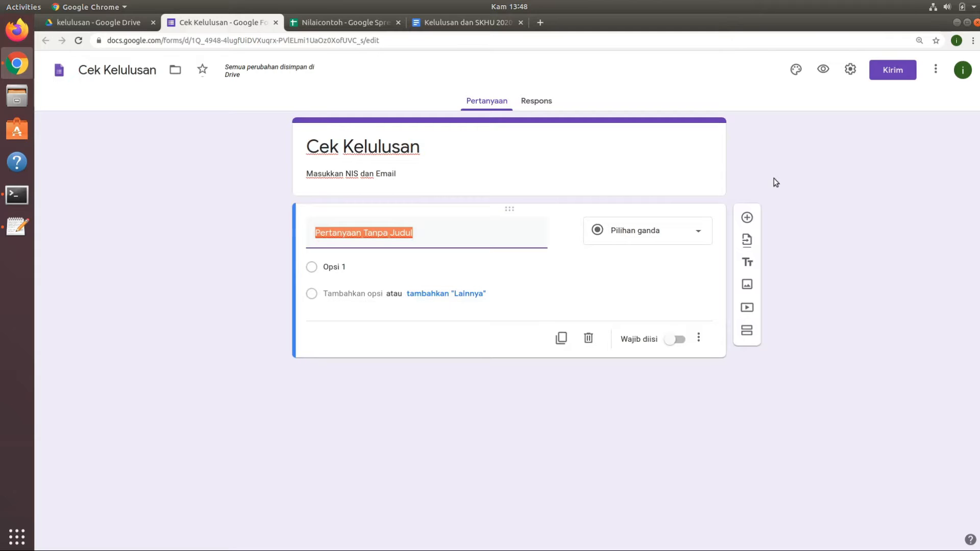
pyautogui.click(850, 69)
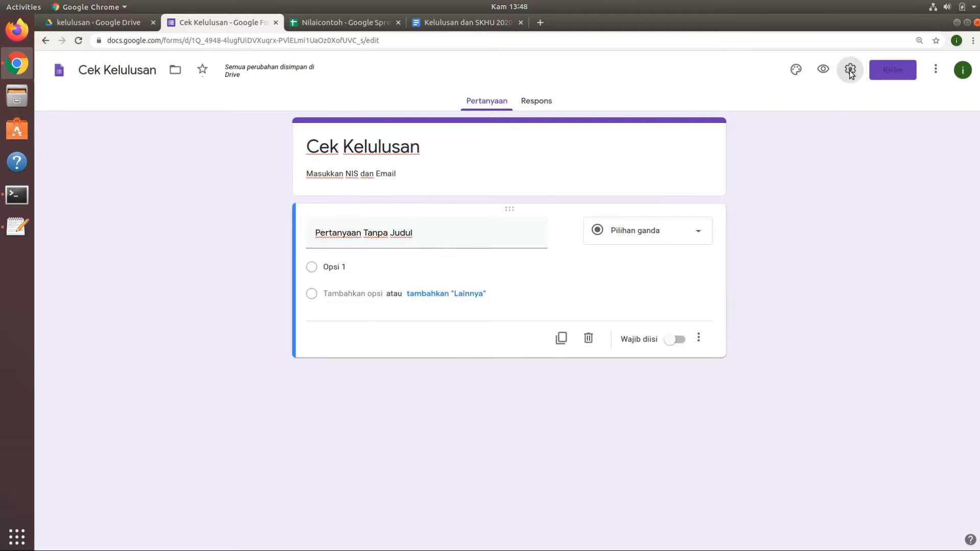
pyautogui.click(365, 159)
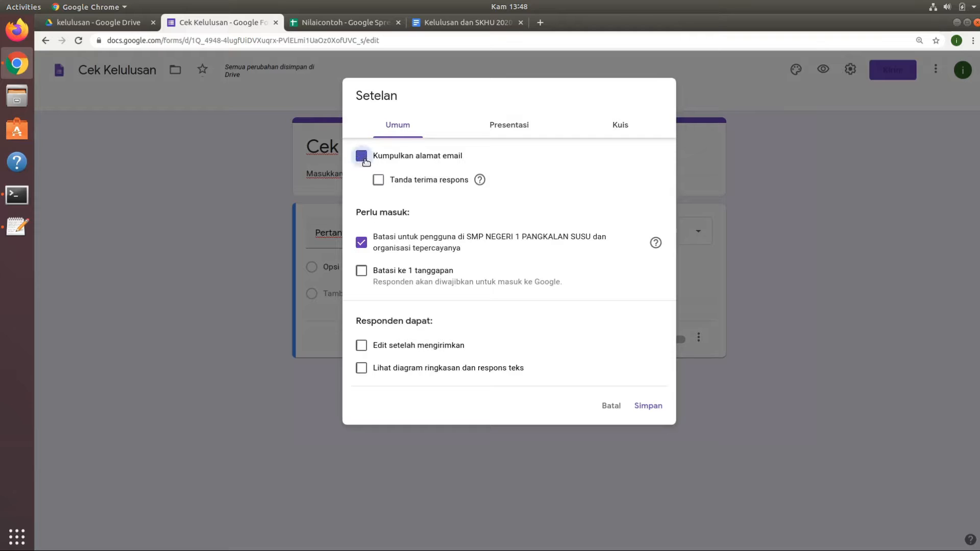
pyautogui.click(364, 246)
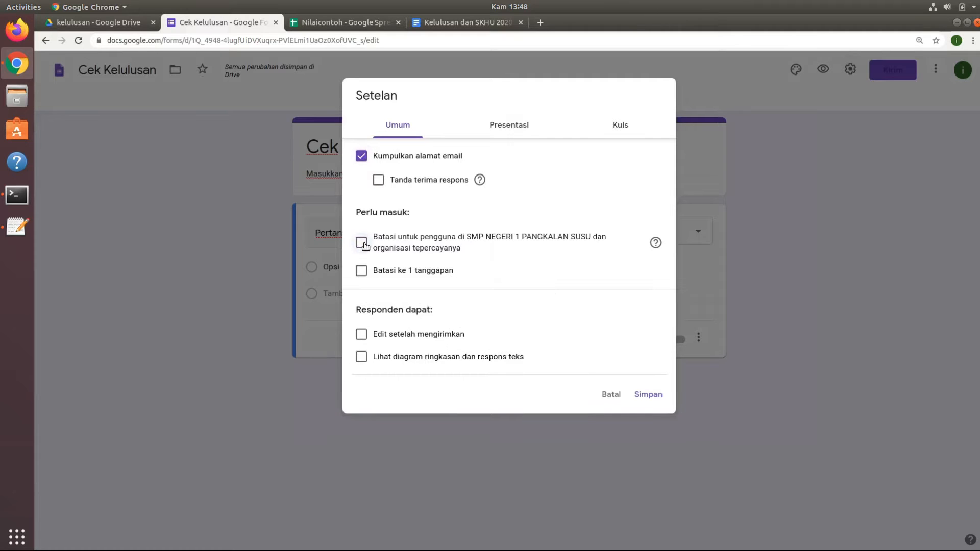
# Look through the form's presentation and quiz settings, and save the form settings.
pyautogui.click(516, 125)
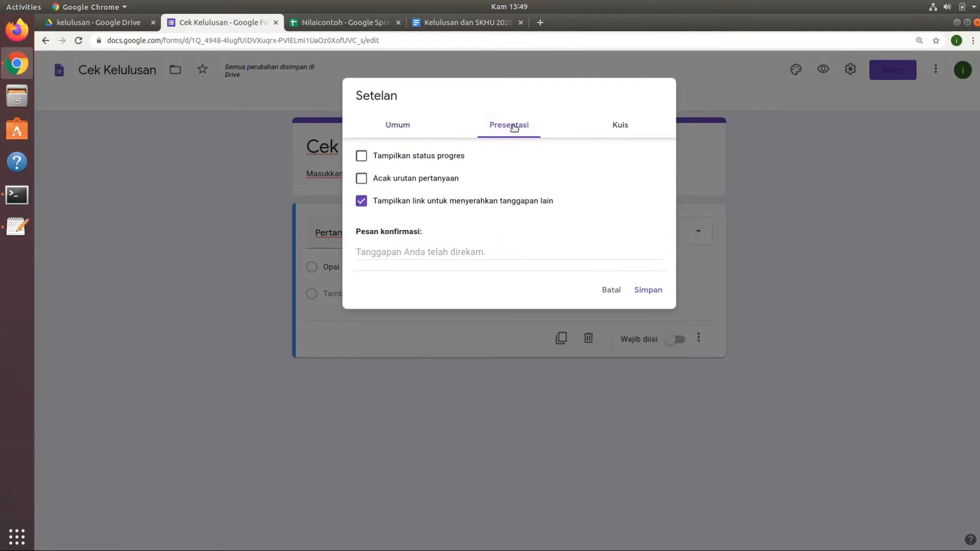
pyautogui.click(384, 207)
pyautogui.click(619, 126)
pyautogui.click(398, 128)
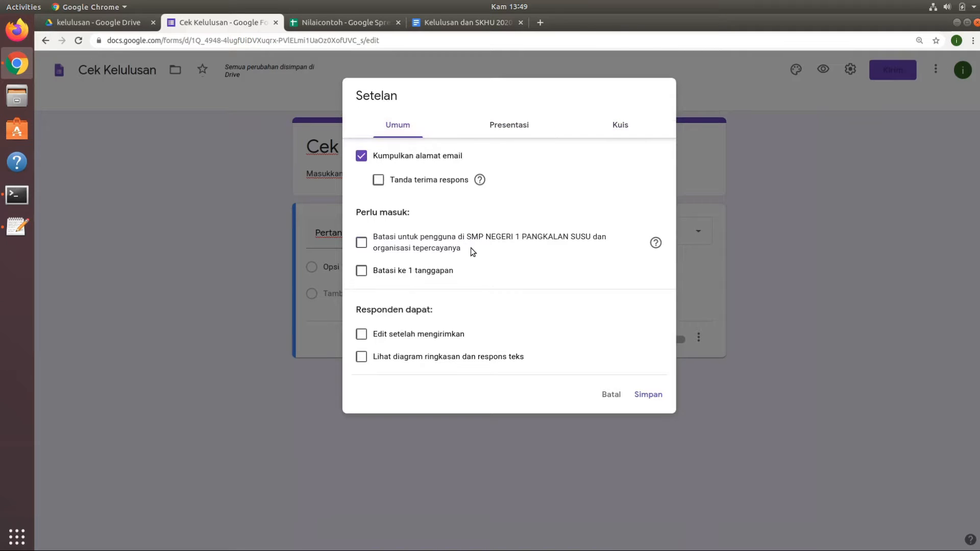
pyautogui.click(649, 400)
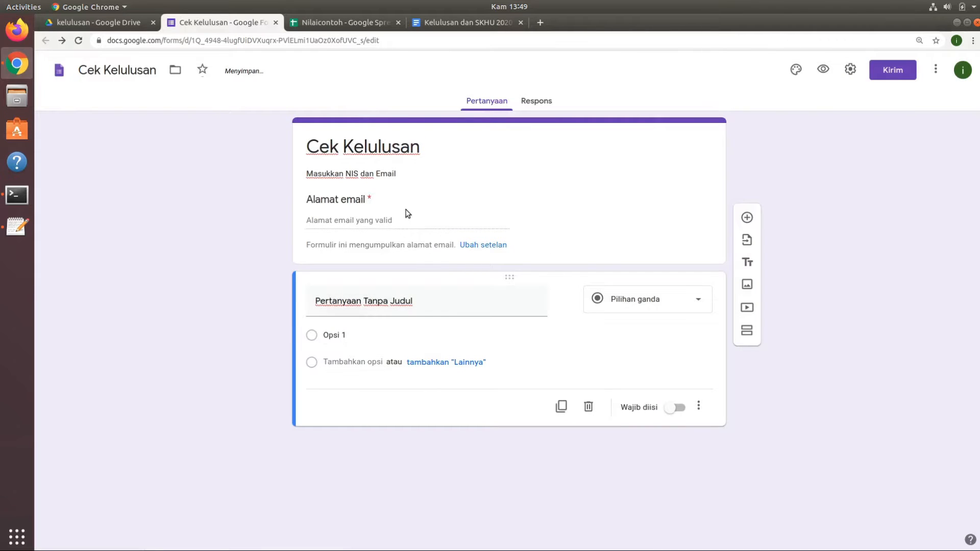
# Title the untitled question NIS as a short answer and set its response validation type to Ekspresi reguler.
pyautogui.click(446, 302)
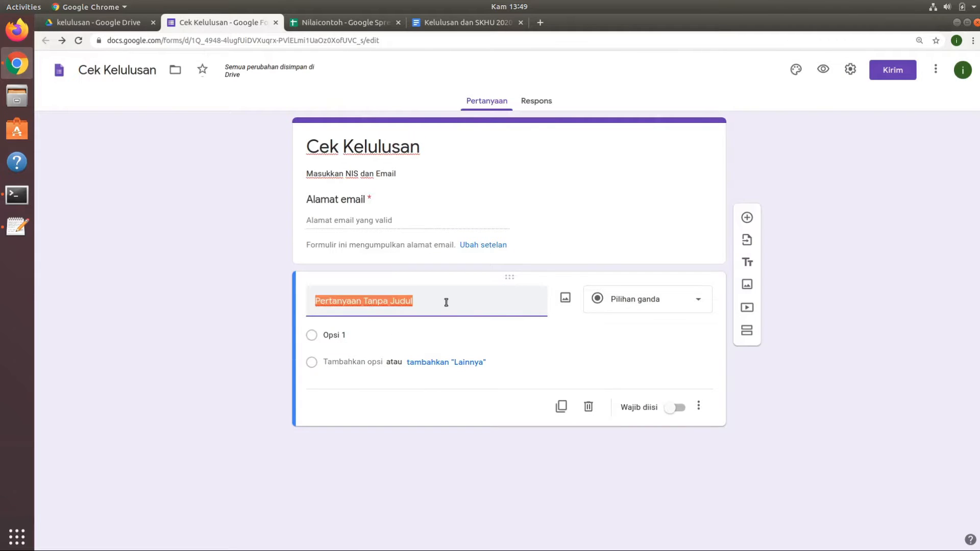
pyautogui.write('NIS')
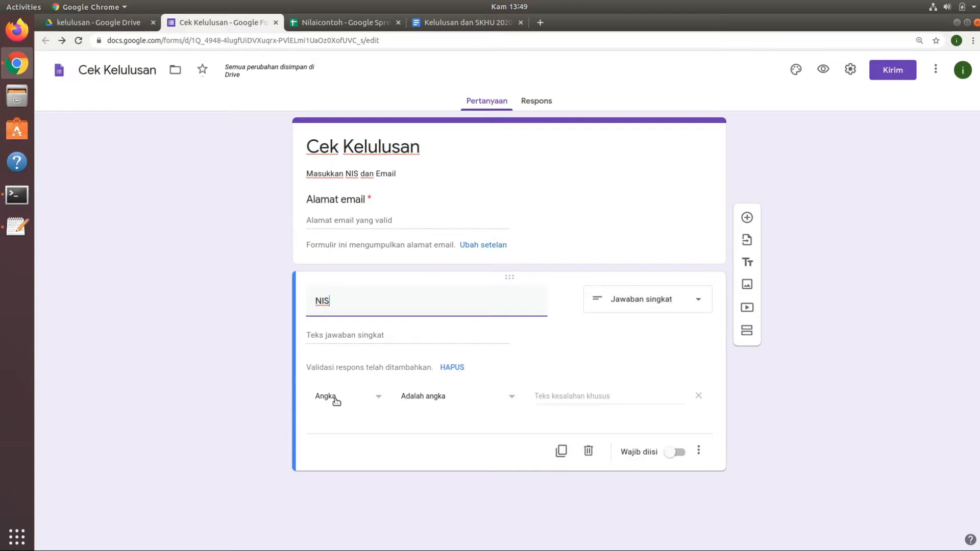
pyautogui.click(377, 399)
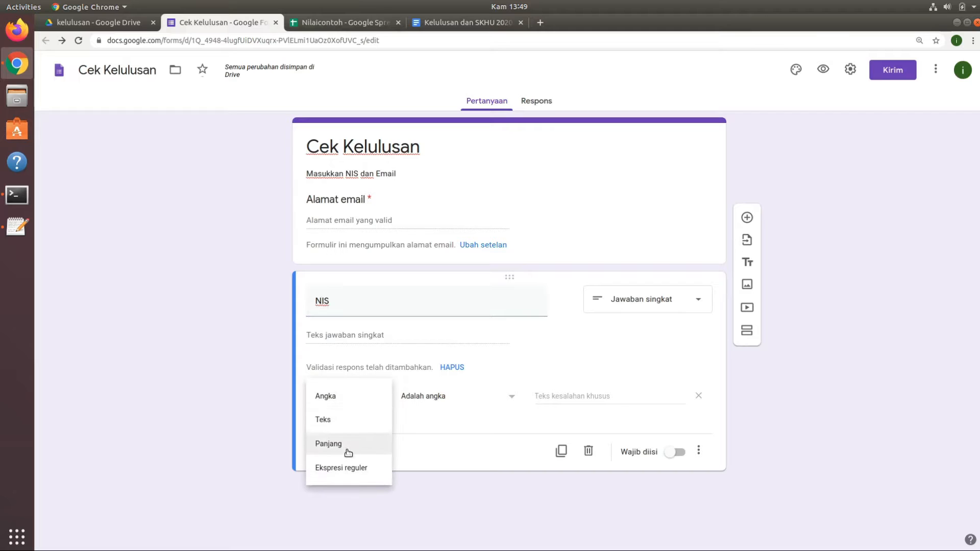
pyautogui.click(350, 469)
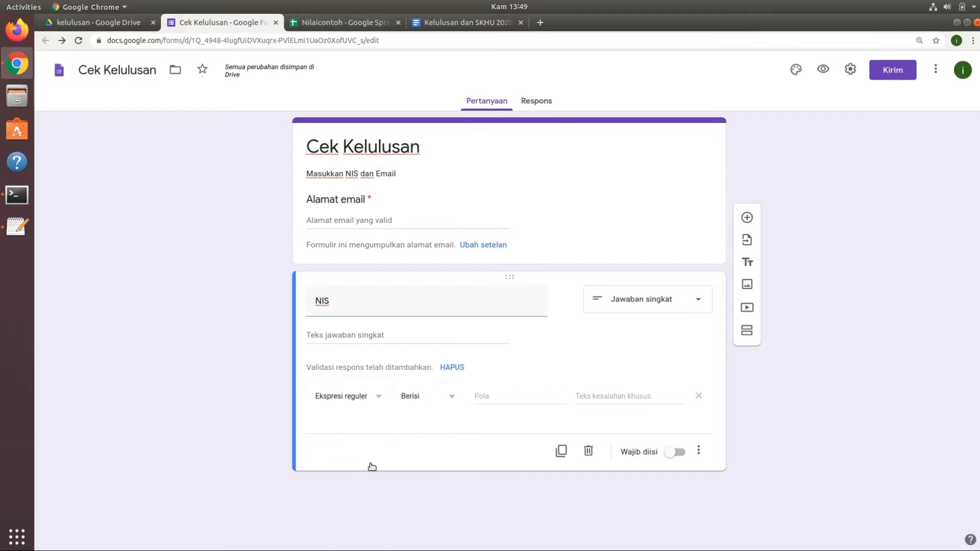
# Set the NIS validation pattern to ^([1-9][0-9]{0,1}|100)$.
pyautogui.click(495, 400)
pyautogui.write('^([1-9')
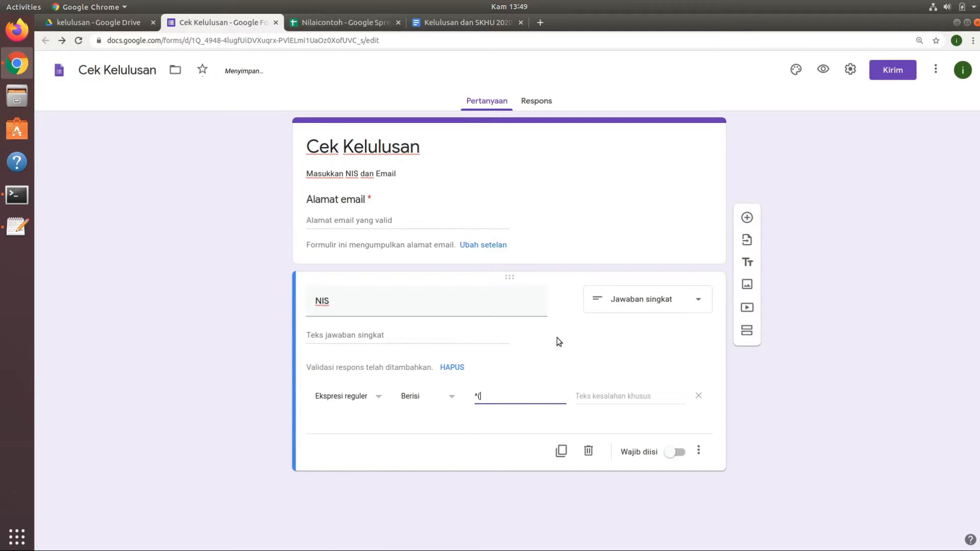
pyautogui.write('][0')
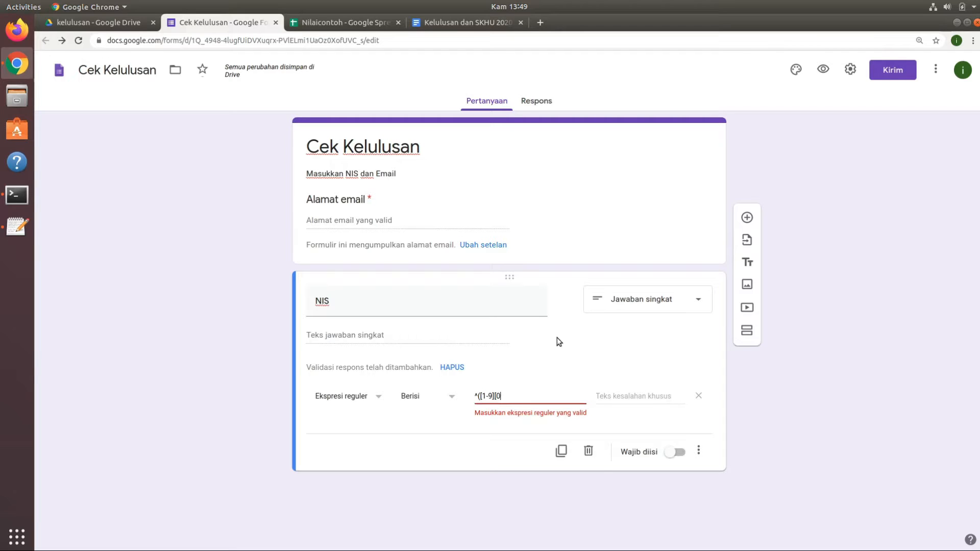
pyautogui.write('-9]{0,1}|100)$')
# Set the NIS validation's custom error text to "Masukkan angka 1 sampai 100" and make the question required.
pyautogui.click(622, 396)
pyautogui.write('Masukkan angka 1 sampai 100')
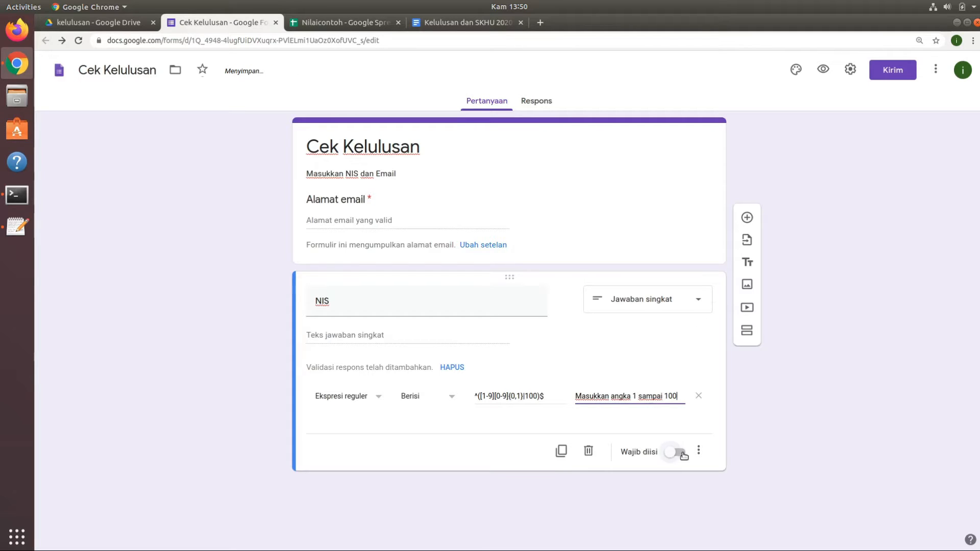
pyautogui.click(679, 452)
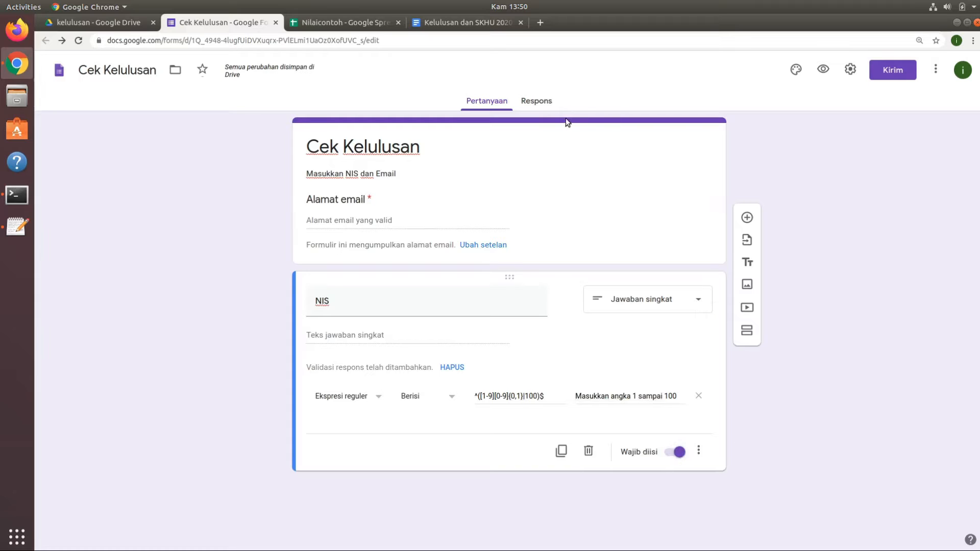
# Link the Cek Kelulusan form's responses to the existing Nilaicontoh spreadsheet.
pyautogui.click(538, 100)
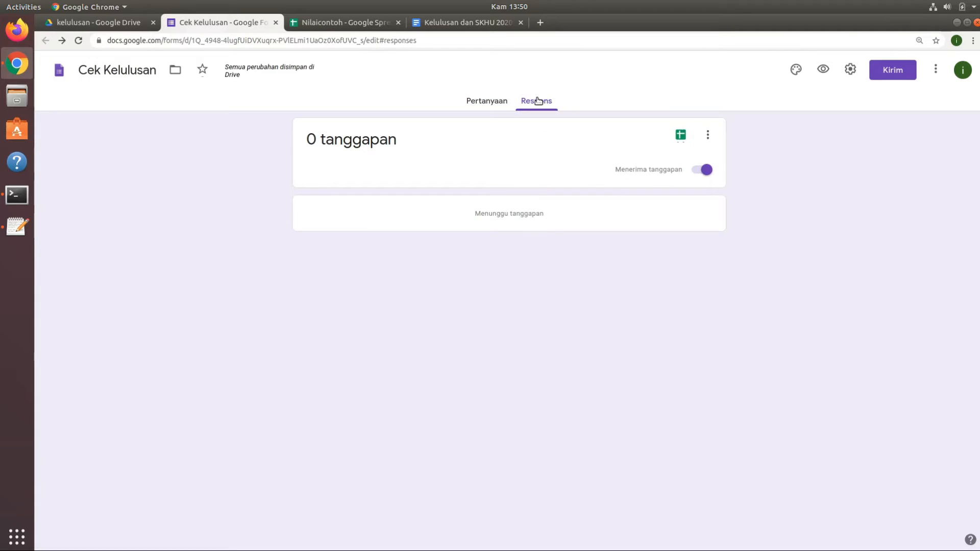
pyautogui.click(347, 22)
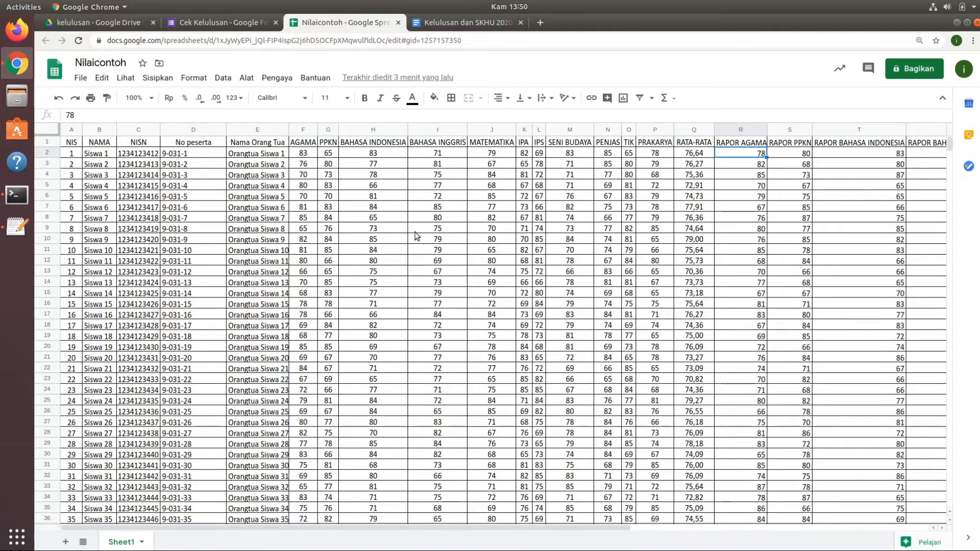
pyautogui.click(229, 20)
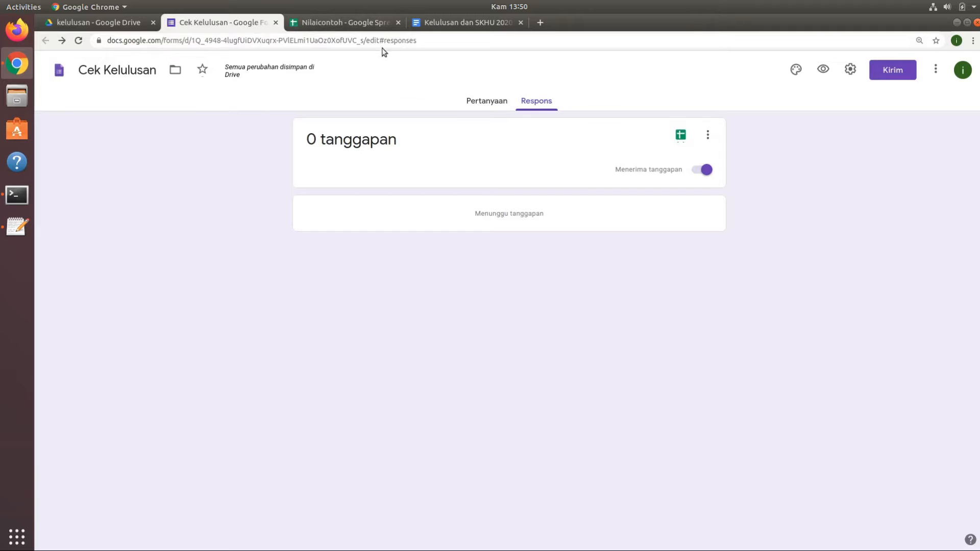
pyautogui.click(713, 136)
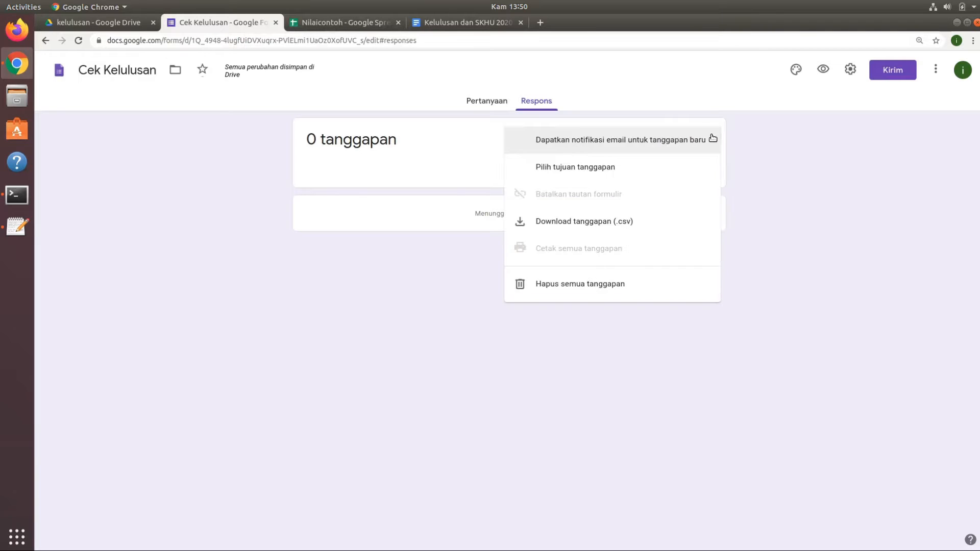
pyautogui.click(580, 168)
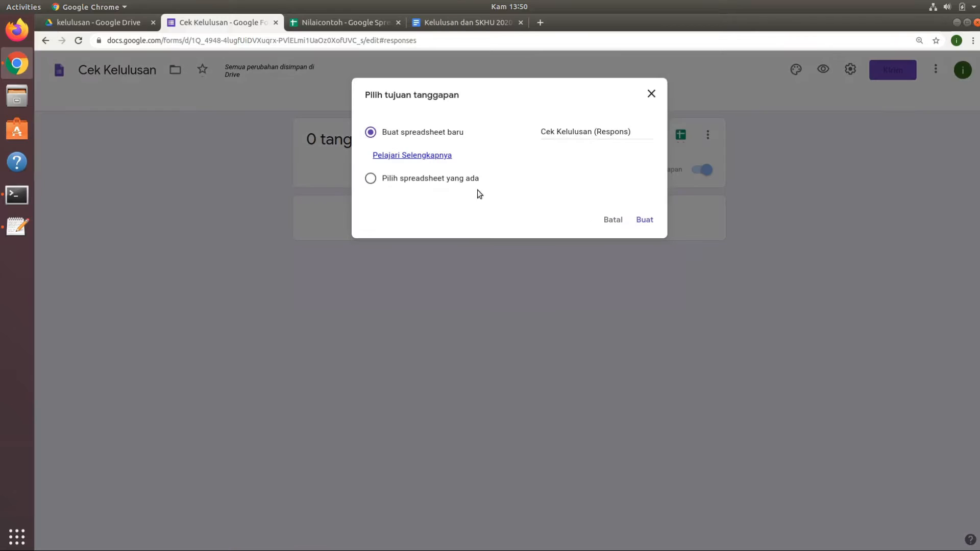
pyautogui.click(371, 178)
pyautogui.click(646, 219)
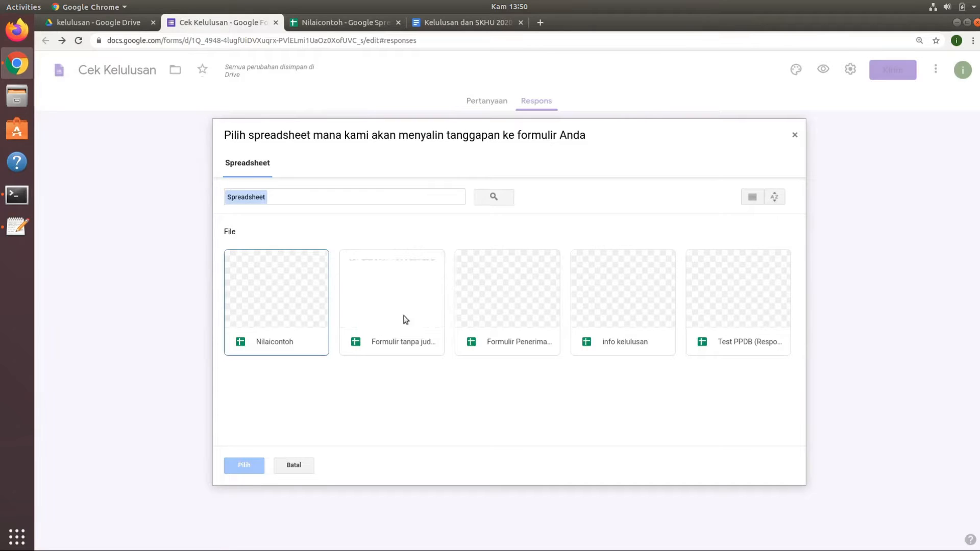
pyautogui.click(295, 311)
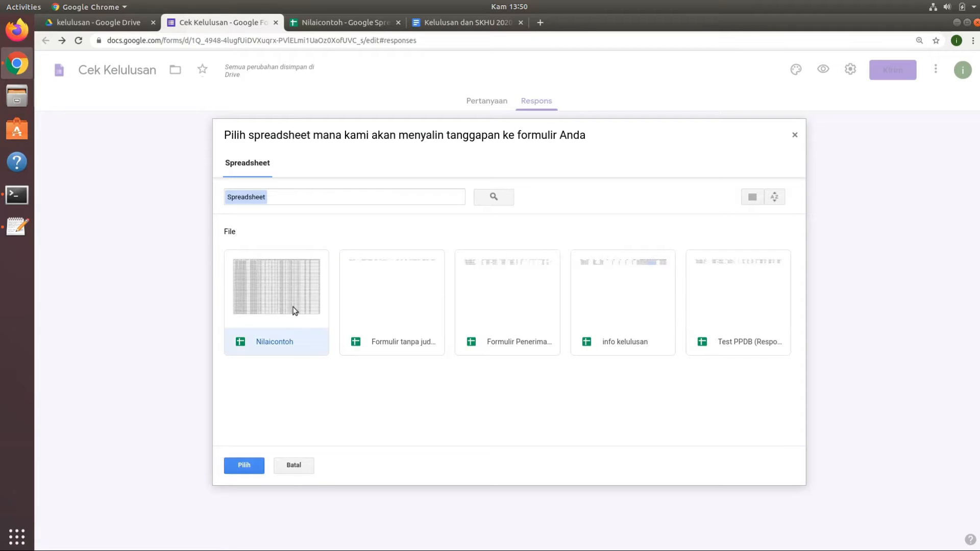
pyautogui.click(244, 465)
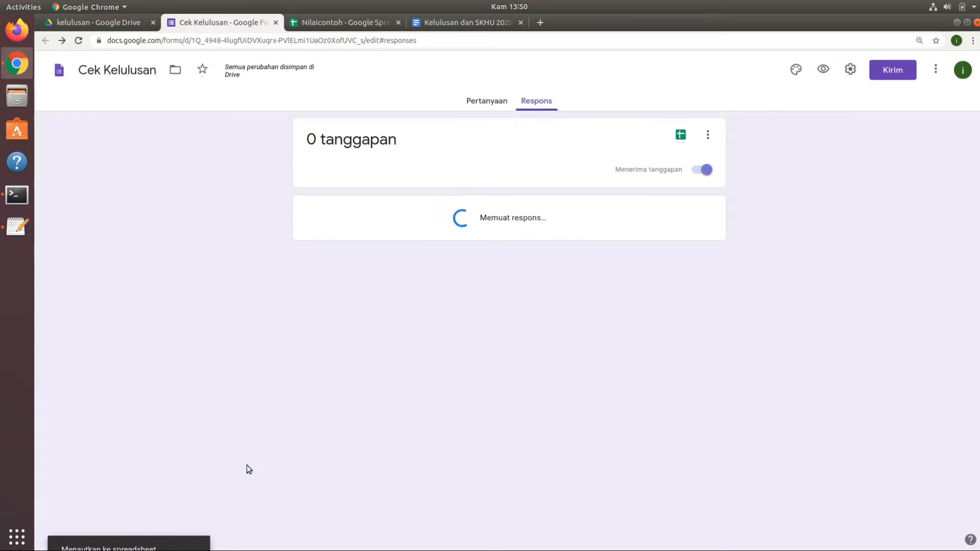
# Examine the column headers of the Form Responses 1 sheet in the Nilaicontoh spreadsheet.
pyautogui.click(358, 22)
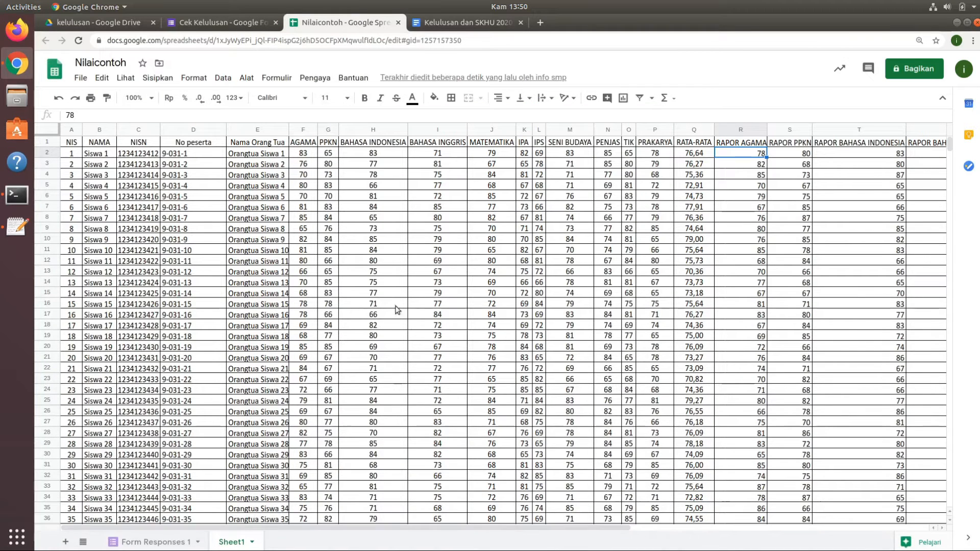
pyautogui.click(163, 544)
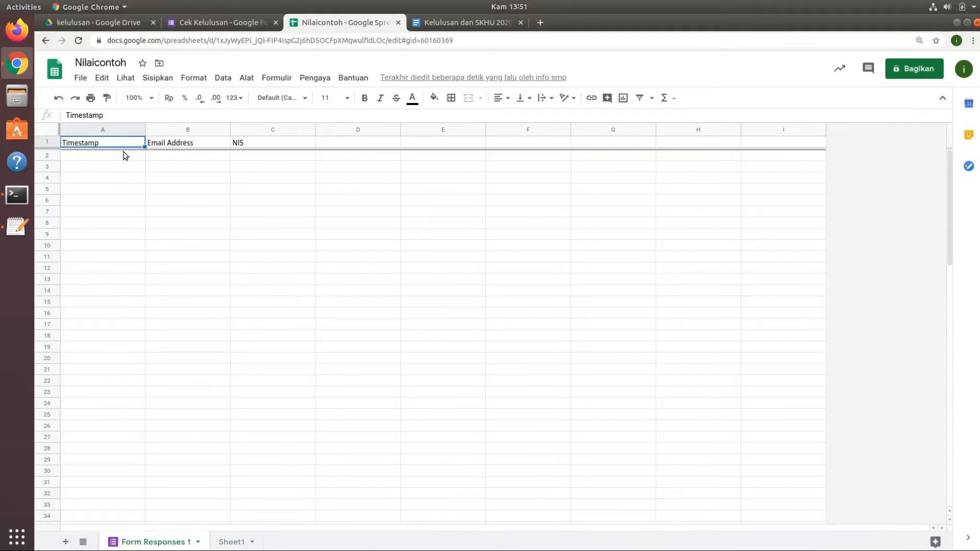
pyautogui.click(164, 145)
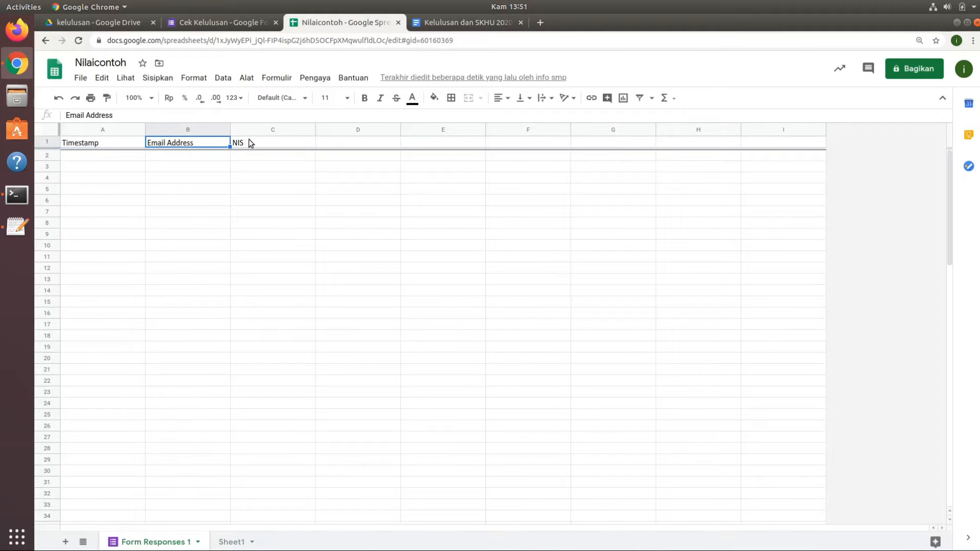
pyautogui.click(249, 140)
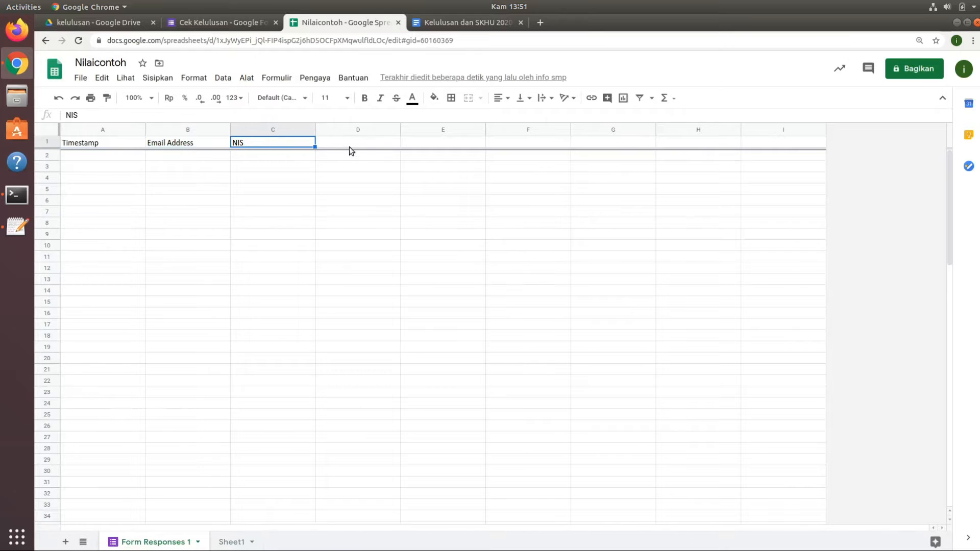
# Add the header LULUS in cell D1 of the Form Responses 1 sheet.
pyautogui.click(379, 141)
pyautogui.click(234, 540)
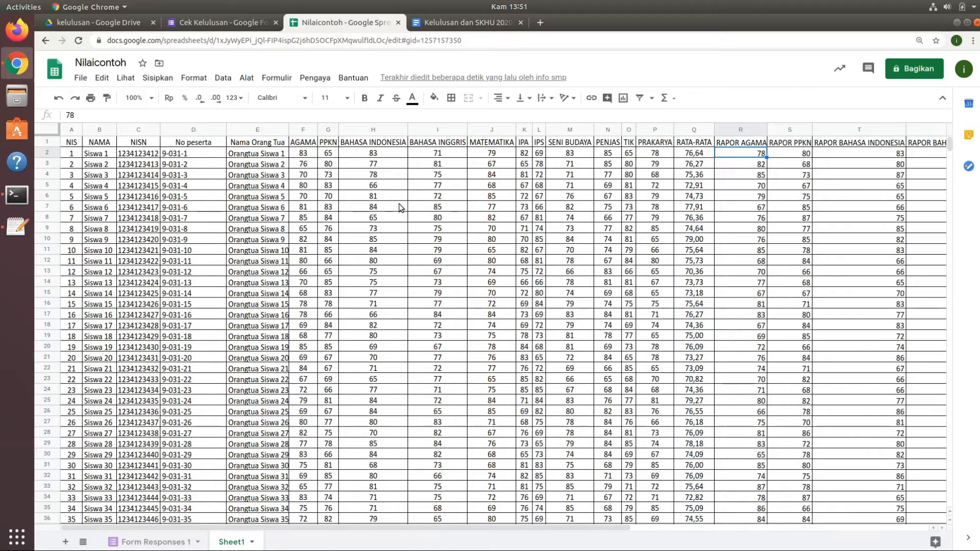
pyautogui.click(142, 543)
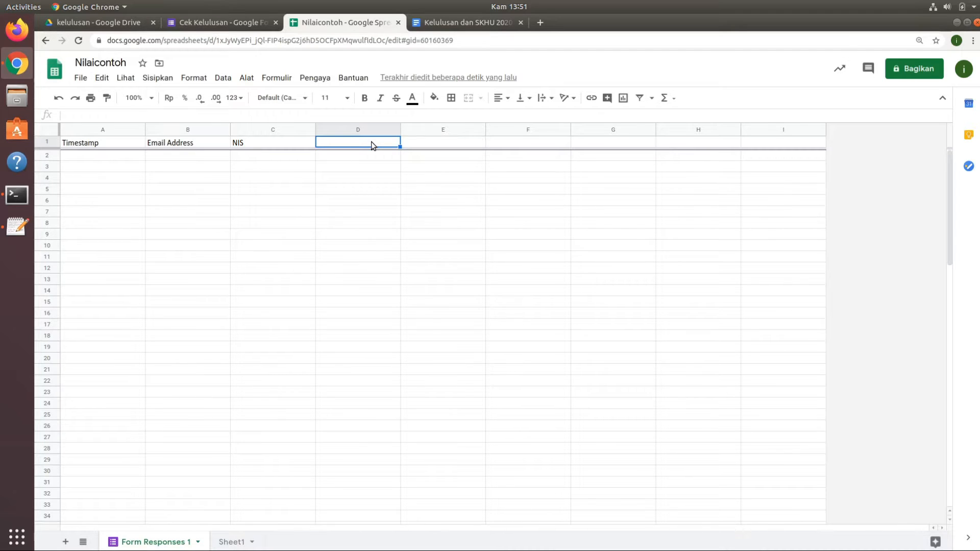
pyautogui.write('LULUS')
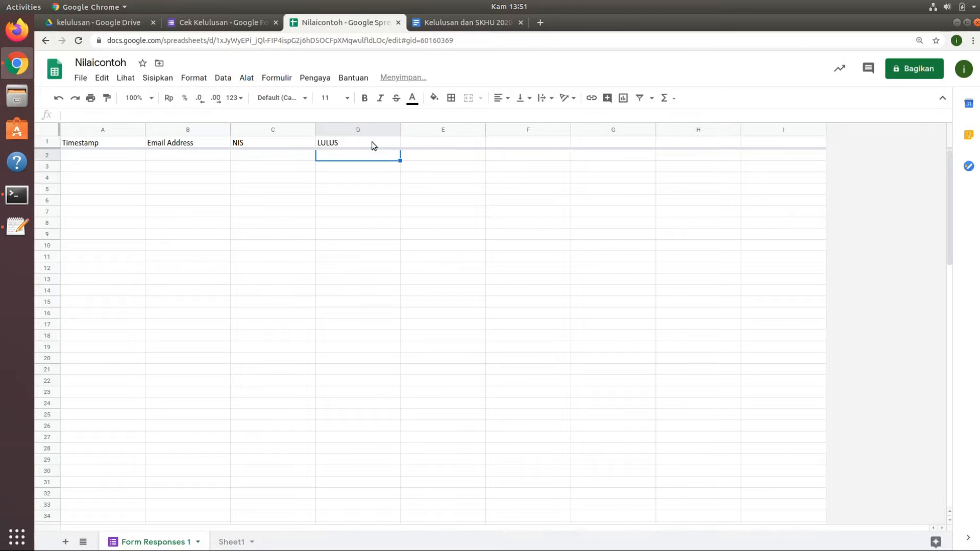
# Copy the Sheet1 header cells from NAMA through the final RATA-RATA column (B1:AC1).
pyautogui.click(427, 143)
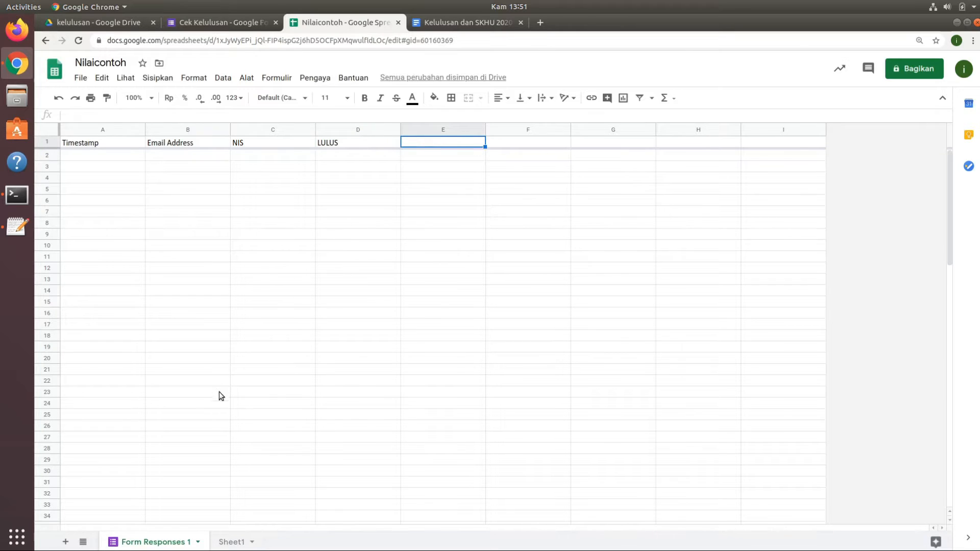
pyautogui.click(236, 543)
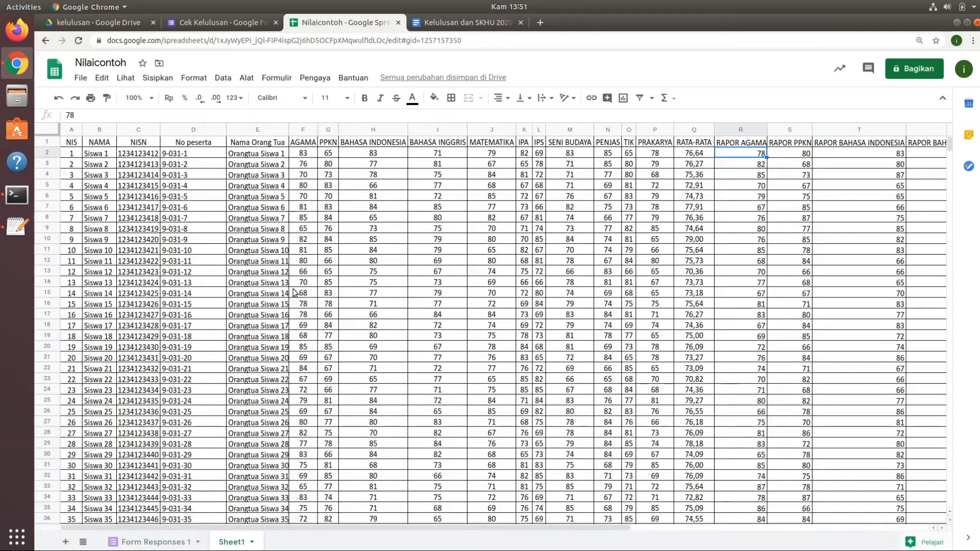
pyautogui.click(90, 146)
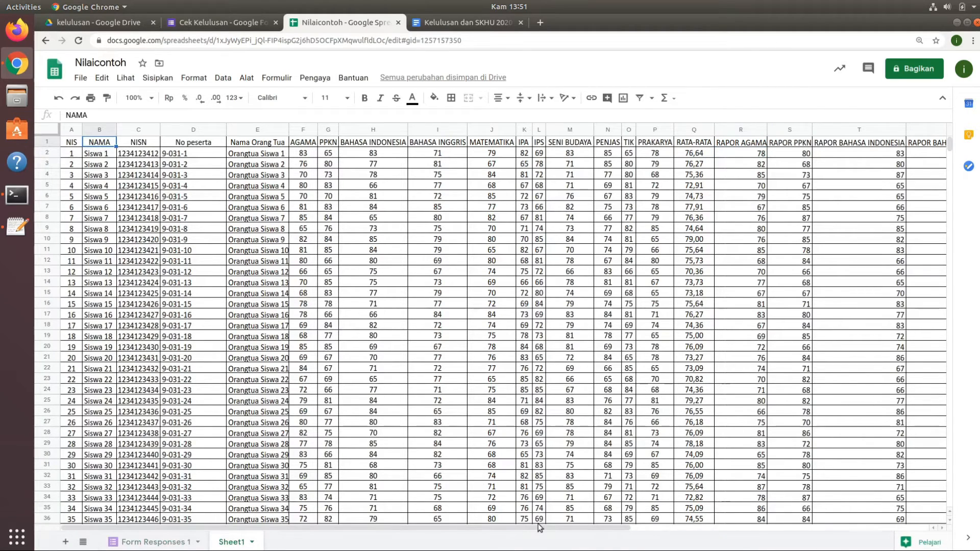
pyautogui.moveTo(540, 528); pyautogui.dragTo(918, 539)
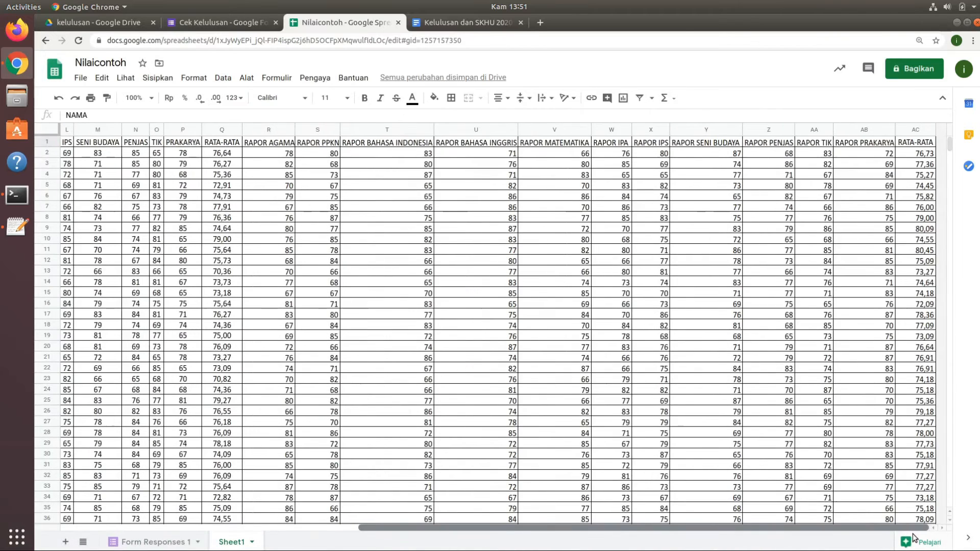
pyautogui.keyDown('shift'); pyautogui.click(924, 143); pyautogui.keyUp('shift')
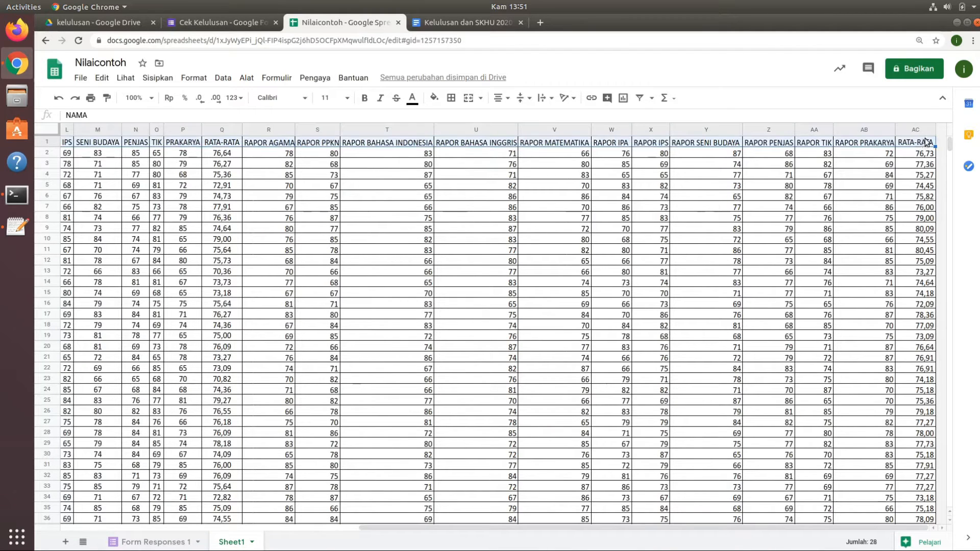
pyautogui.rightClick(706, 143)
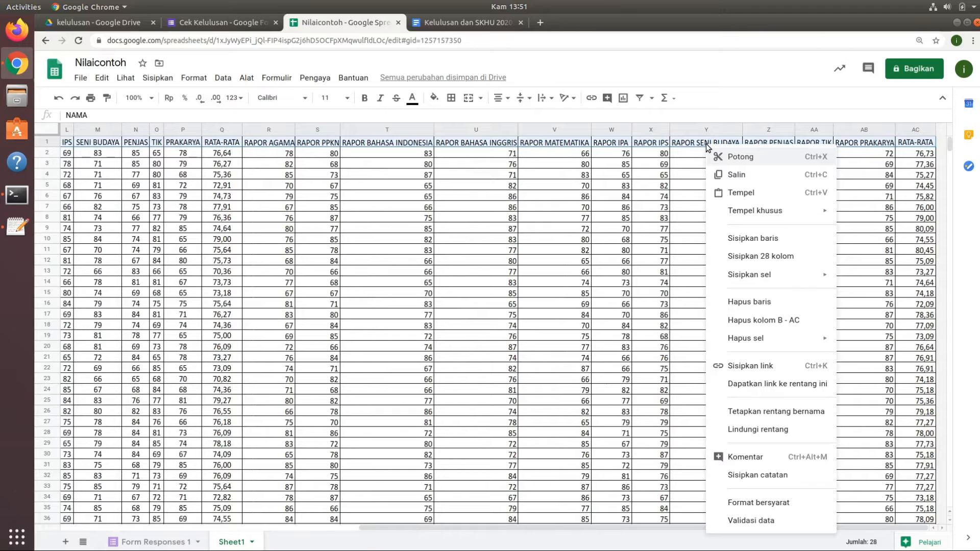
pyautogui.click(752, 175)
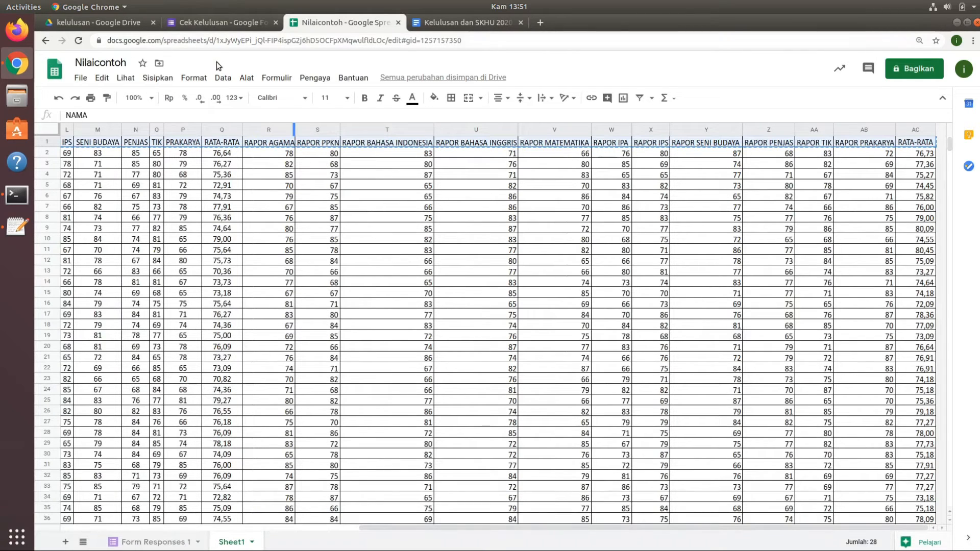
# Paste the copied headers as values only into row 1 of Form Responses 1, starting at cell E1.
pyautogui.click(153, 543)
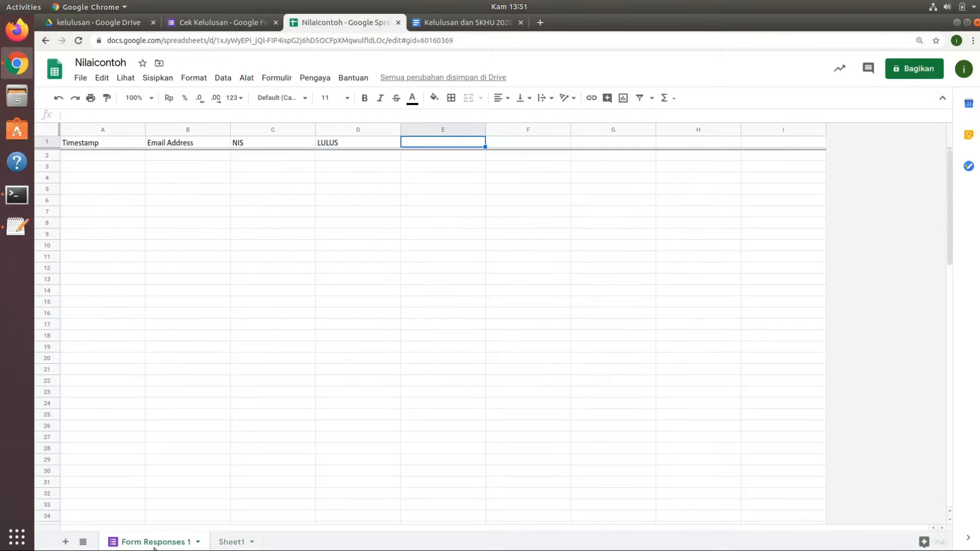
pyautogui.rightClick(446, 139)
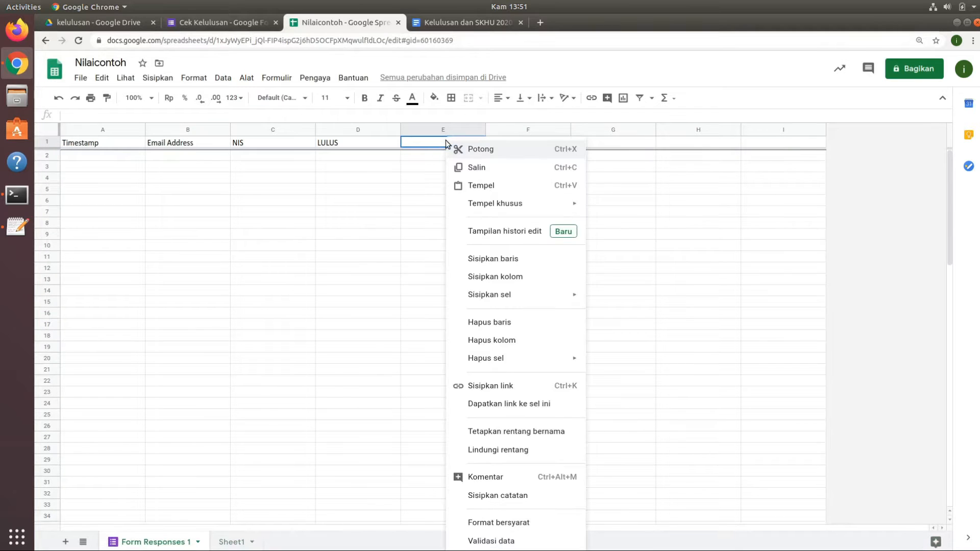
pyautogui.moveTo(527, 209)
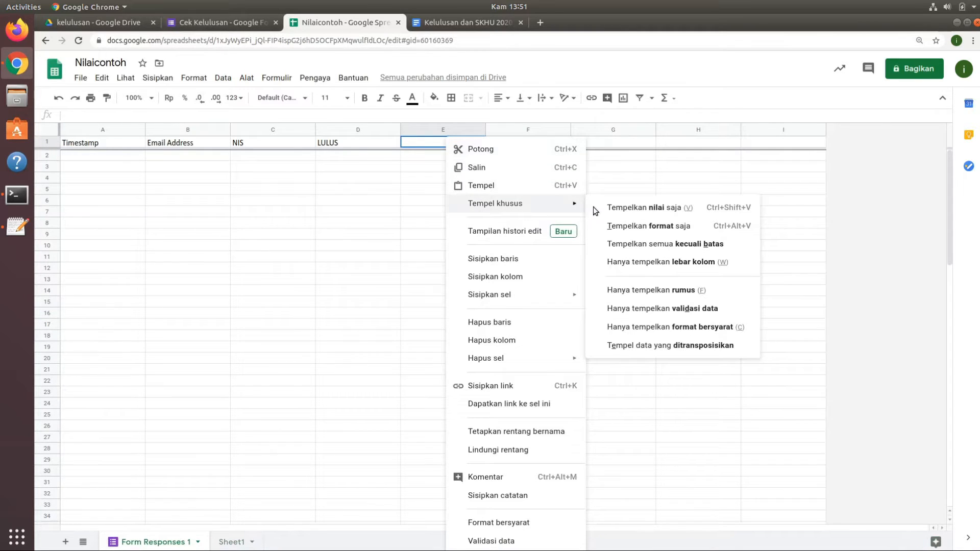
pyautogui.click(633, 208)
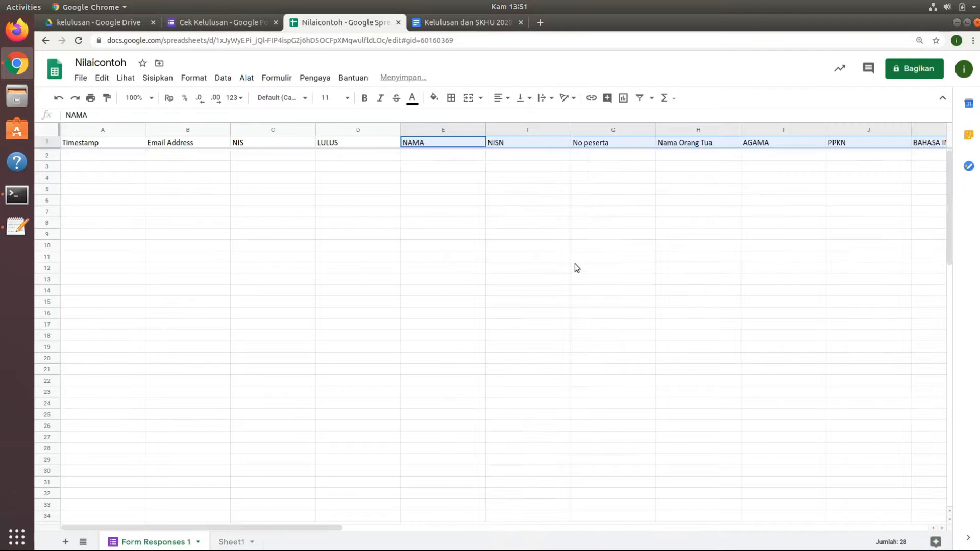
pyautogui.click(376, 156)
pyautogui.click(448, 158)
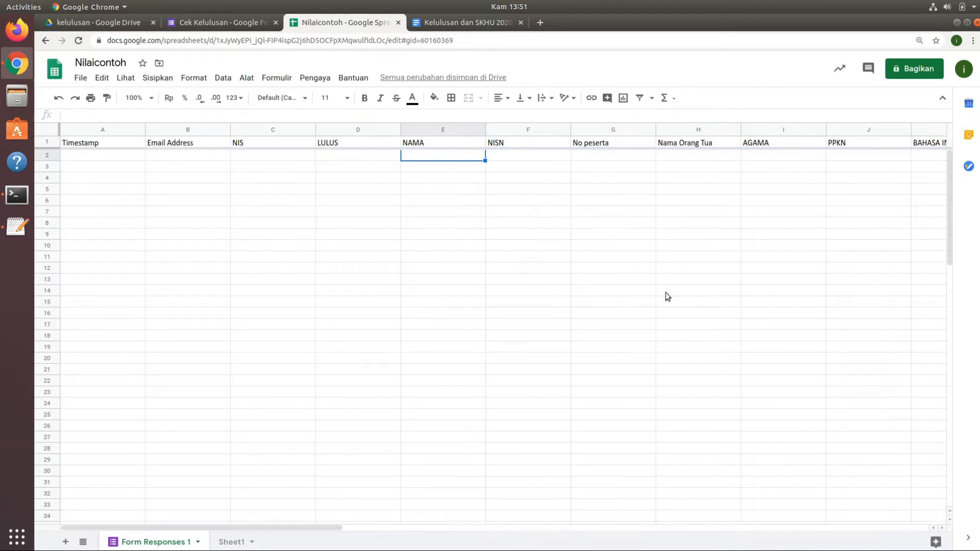
pyautogui.moveTo(335, 528); pyautogui.dragTo(931, 504)
# Submit a test response in the Cek Kelulusan form preview with an email address and NIS 1, and check it in Nilaicontoh.
pyautogui.click(222, 23)
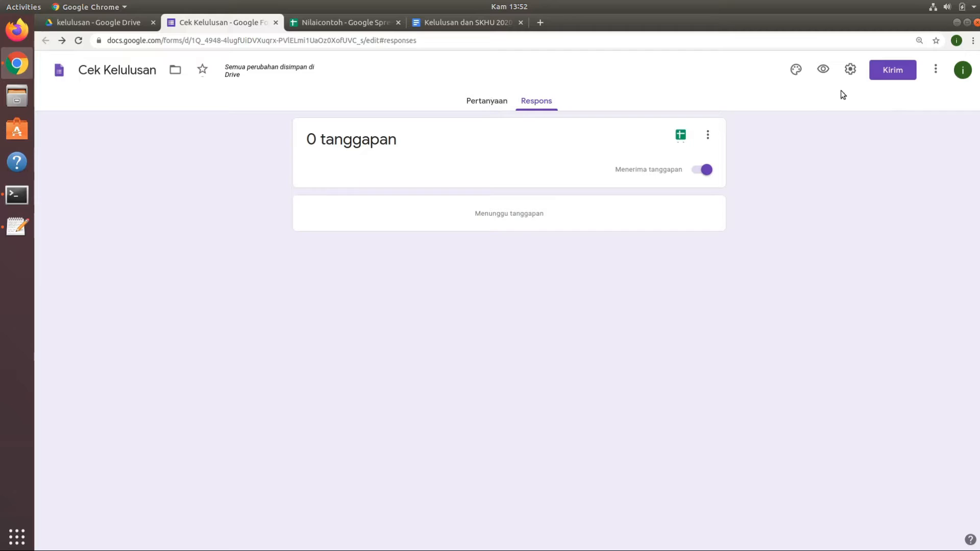
pyautogui.click(823, 70)
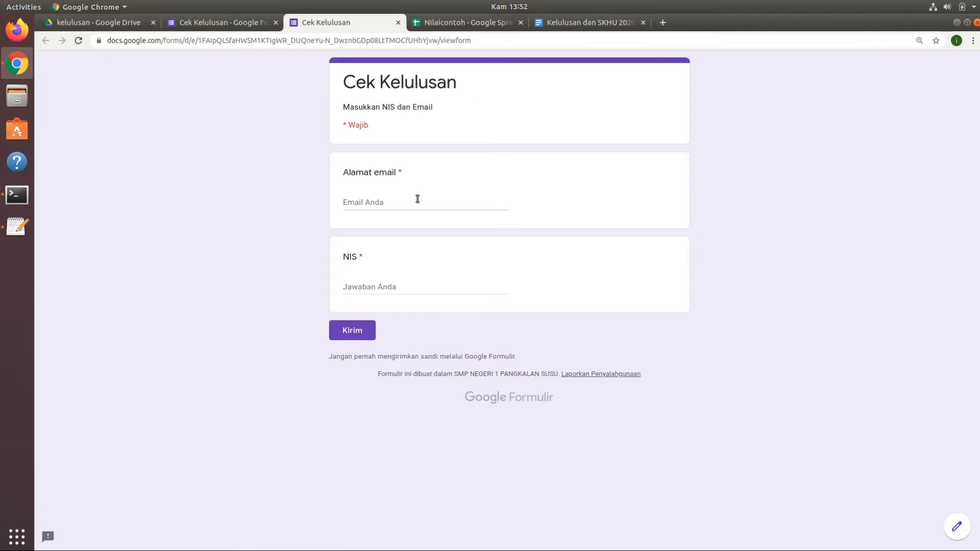
pyautogui.click(415, 203)
pyautogui.click(411, 220)
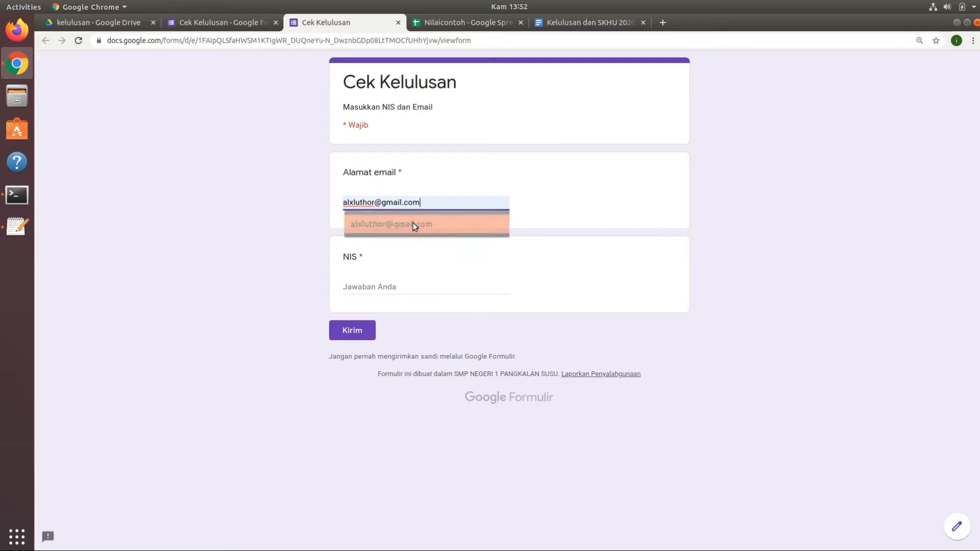
pyautogui.click(388, 290)
pyautogui.write('1')
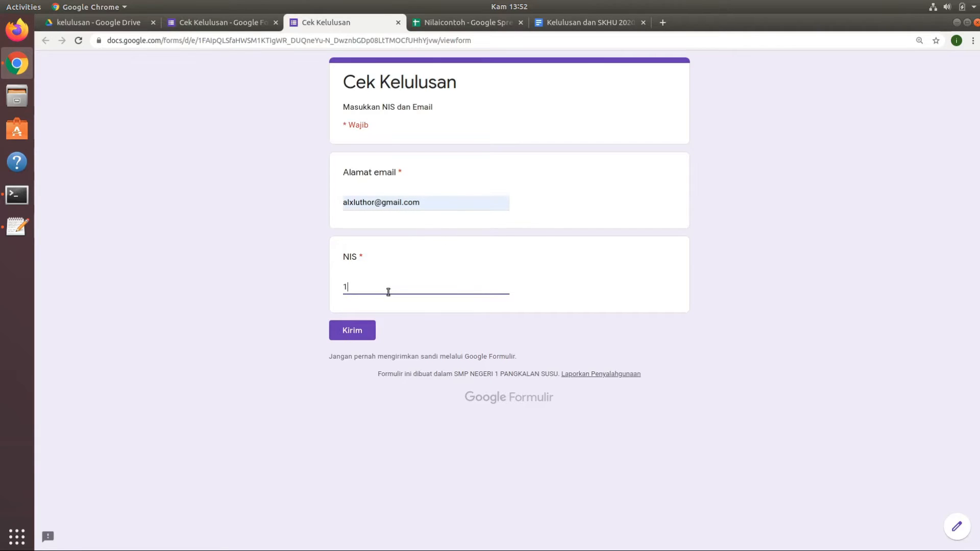
pyautogui.click(352, 331)
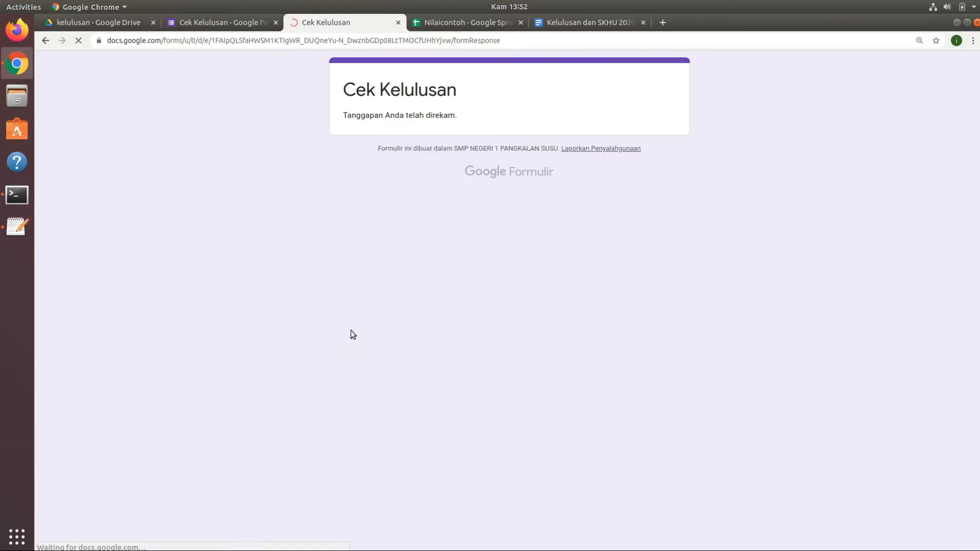
pyautogui.click(470, 25)
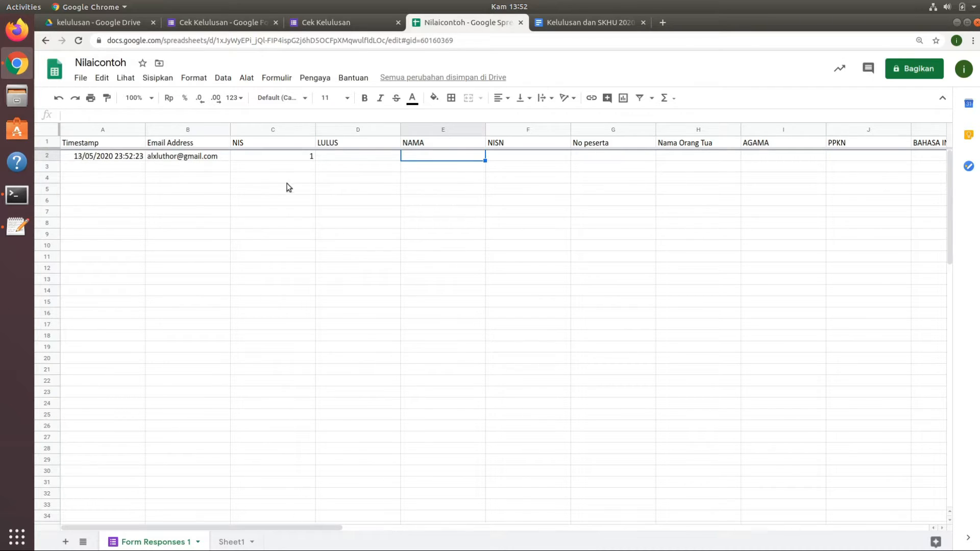
# Insert a new column before NAMA in Sheet1 and give it the header LULUS.
pyautogui.press('Left')
pyautogui.click(231, 542)
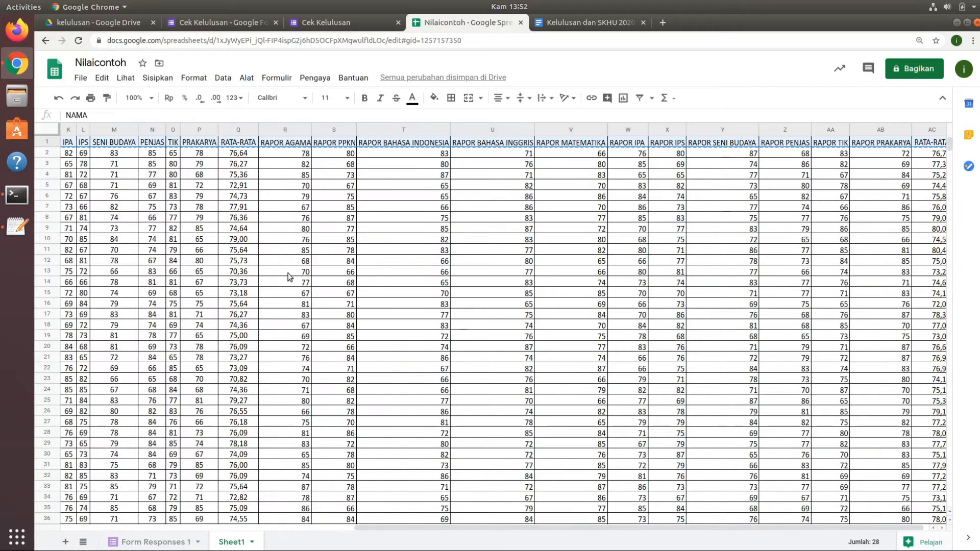
pyautogui.click(107, 145)
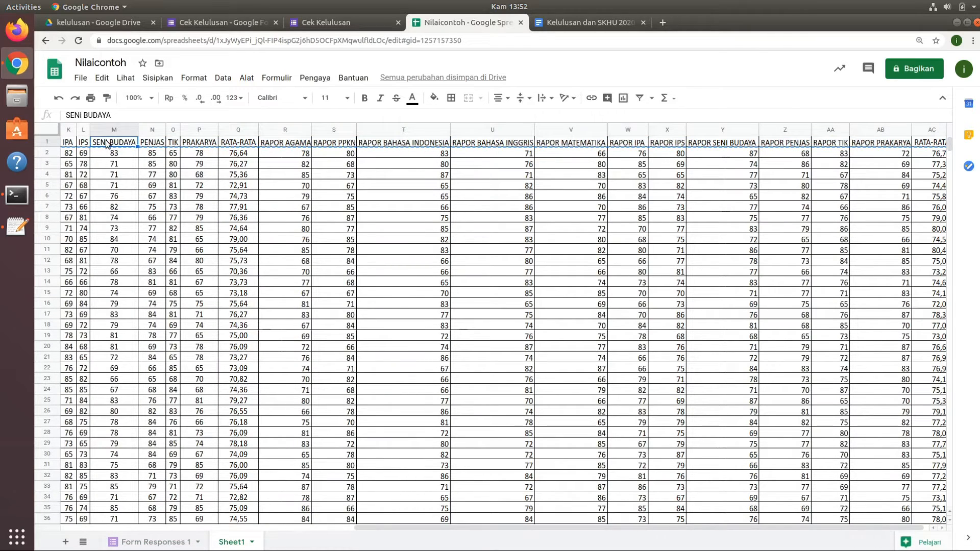
pyautogui.press('Left')
pyautogui.press('Left')
pyautogui.press('Left')
pyautogui.press('Left')
pyautogui.press('Left')
pyautogui.press('Left')
pyautogui.press('Left')
pyautogui.press('Left')
pyautogui.press('Left')
pyautogui.press('Left')
pyautogui.press('Left')
pyautogui.press('Left')
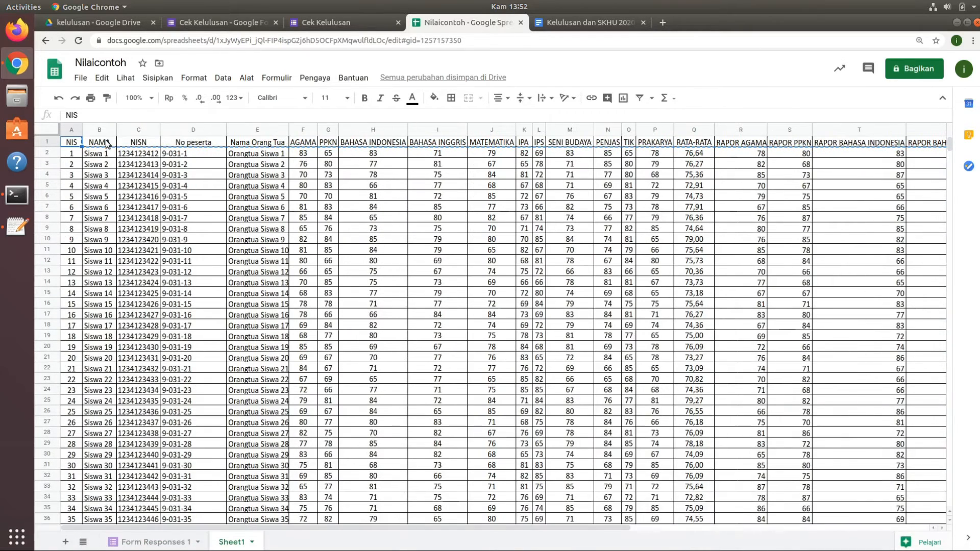
pyautogui.click(107, 144)
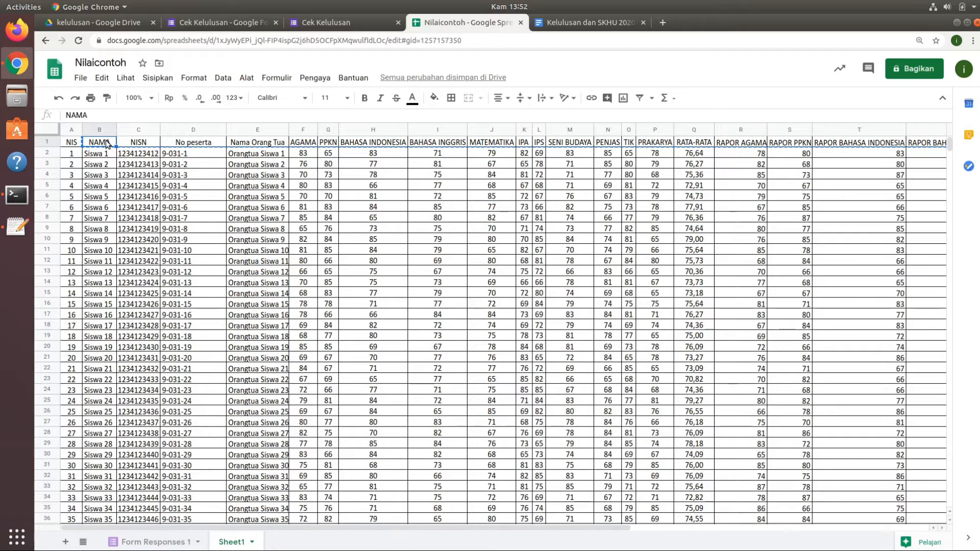
pyautogui.hotkey('ctrl', 'i')
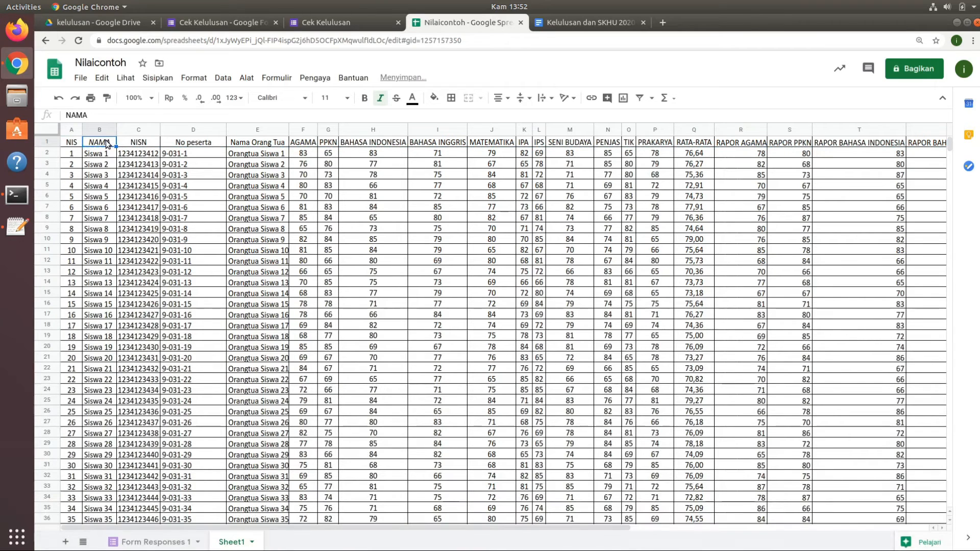
pyautogui.hotkey('ctrl', 'i')
pyautogui.hotkey('alt', 'i')
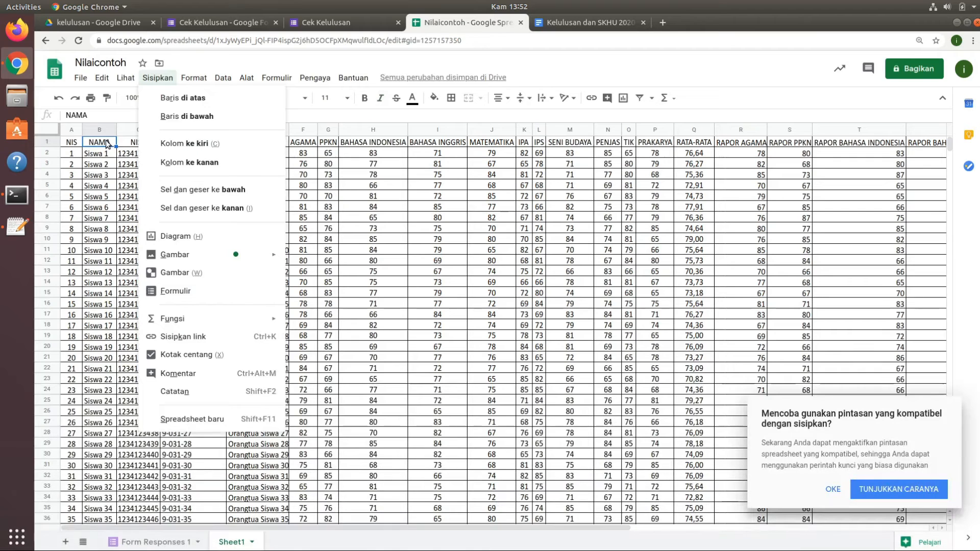
pyautogui.press('c')
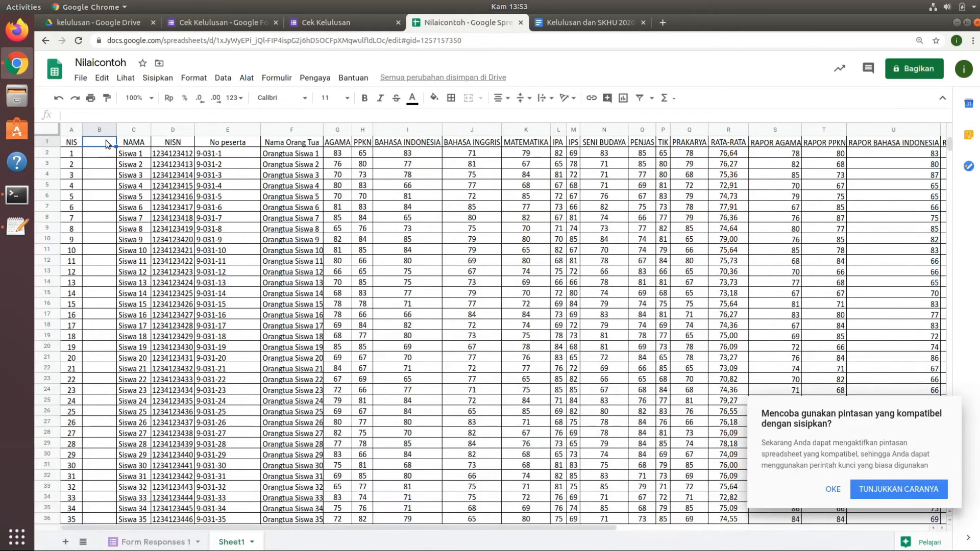
pyautogui.write('LULUS')
pyautogui.press('Return')
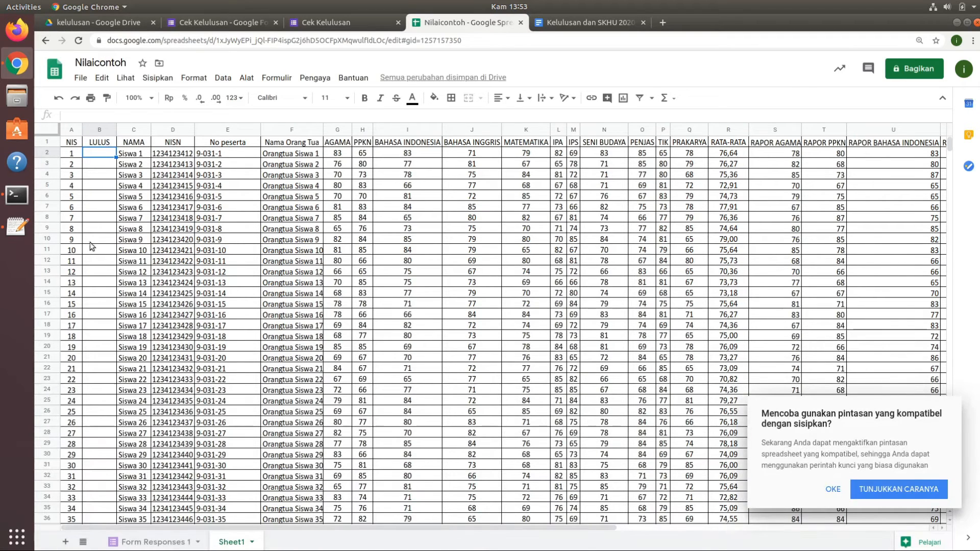
# Enter LULUS in cell B2 of Sheet1 and fill it down the column to the last student row.
pyautogui.write('LU')
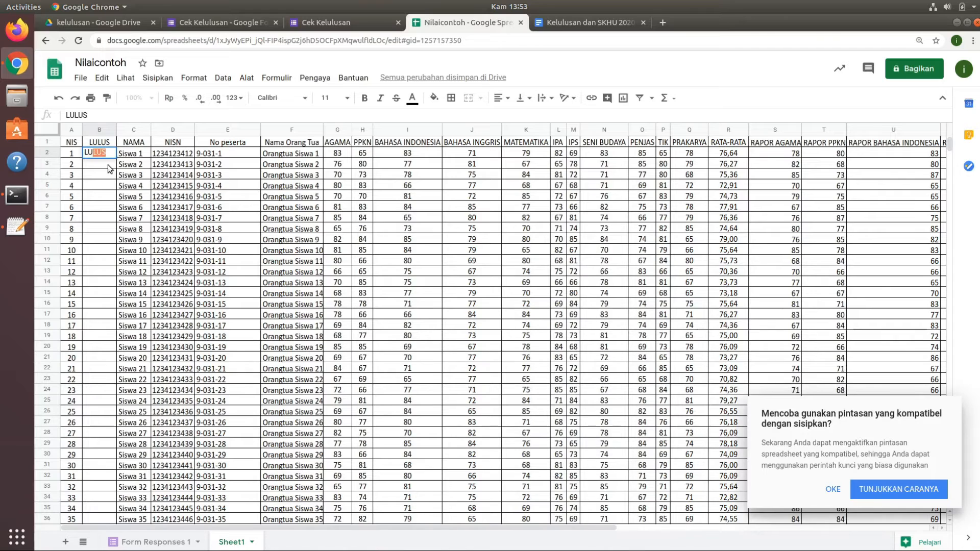
pyautogui.write('LUS')
pyautogui.press('Return')
pyautogui.click(104, 151)
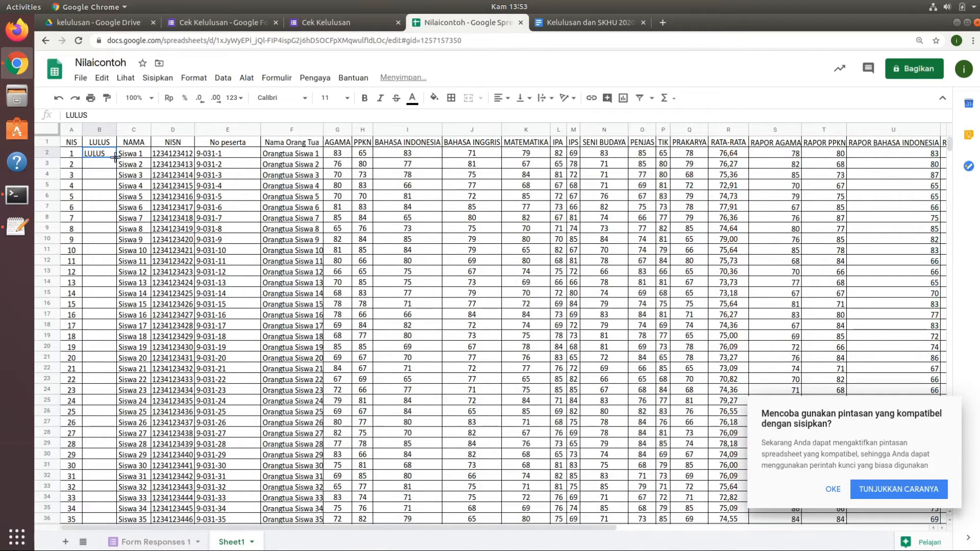
pyautogui.moveTo(114, 167); pyautogui.dragTo(115, 445)
pyautogui.scroll(4, 296, 323)
pyautogui.scroll(12, 296, 322)
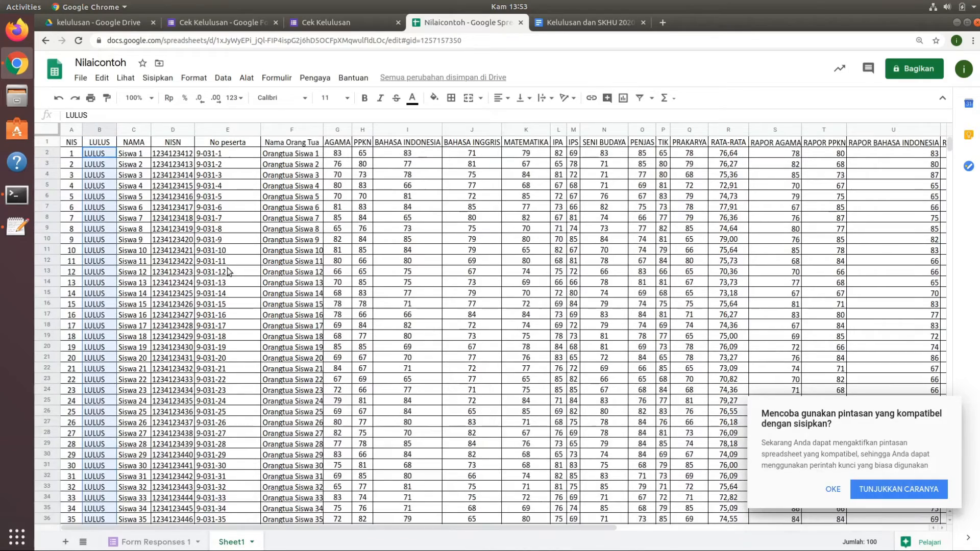
pyautogui.click(221, 230)
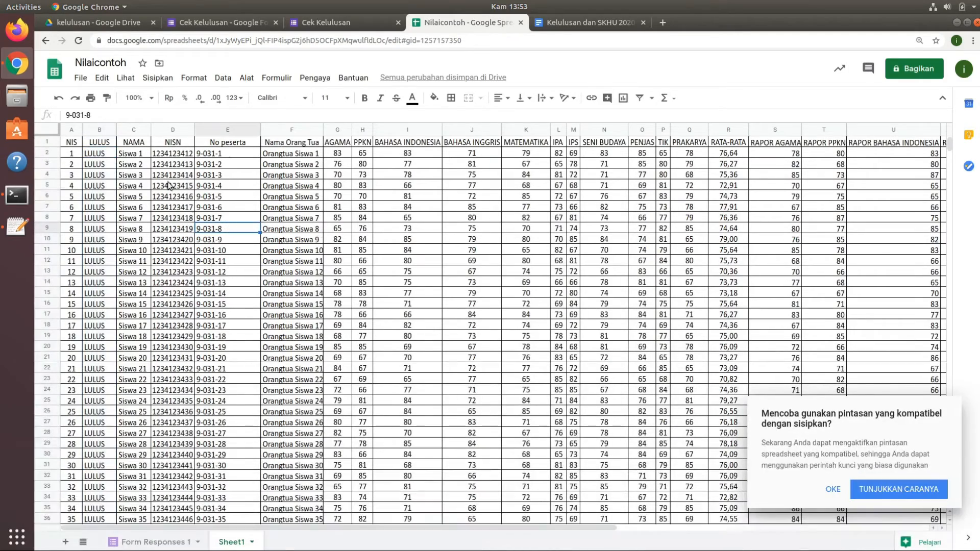
# Insert an empty row above the header row in Sheet1.
pyautogui.click(170, 144)
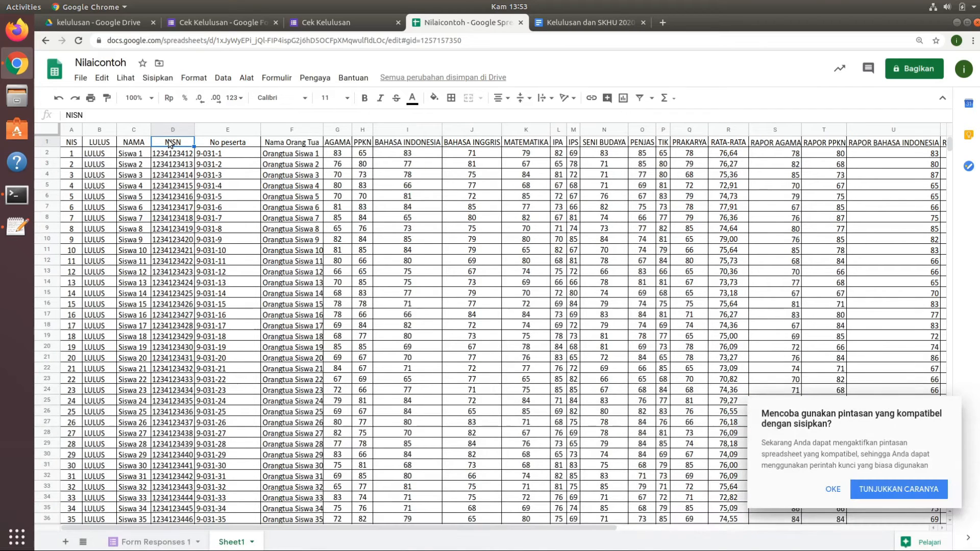
pyautogui.rightClick(170, 143)
pyautogui.click(170, 144)
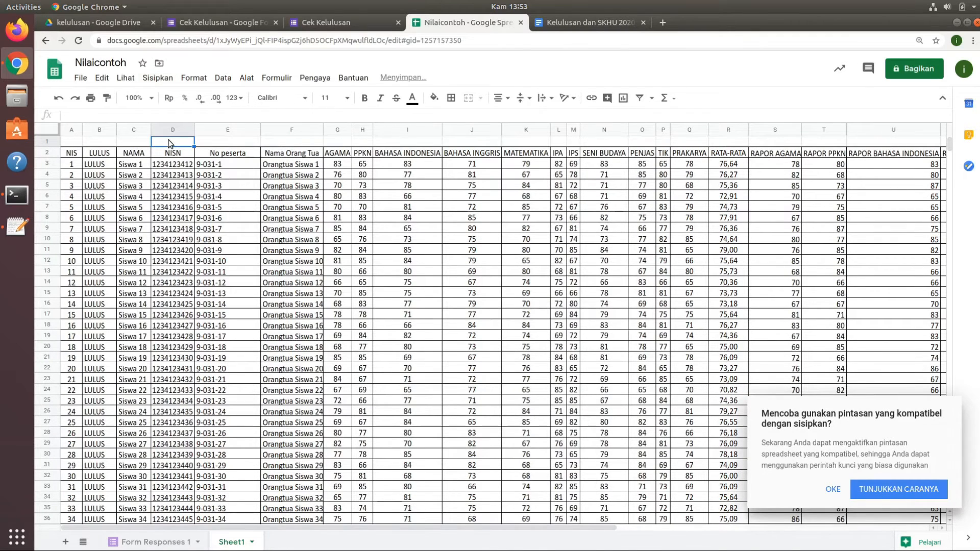
# Number the columns in row 1 of Sheet1 by entering 1 and 2 in A1:B1 and filling the series across to 30 in AD1.
pyautogui.click(76, 143)
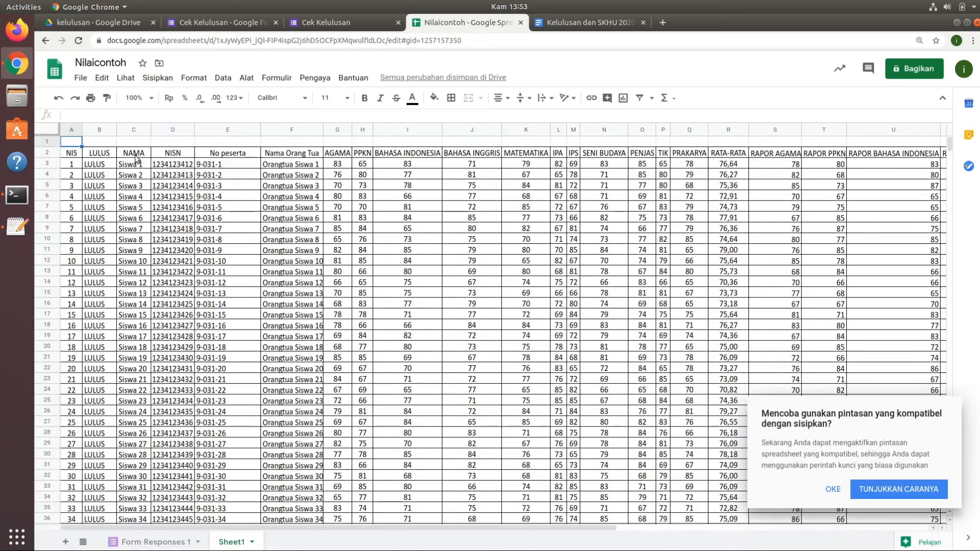
pyautogui.write('1')
pyautogui.press('Tab')
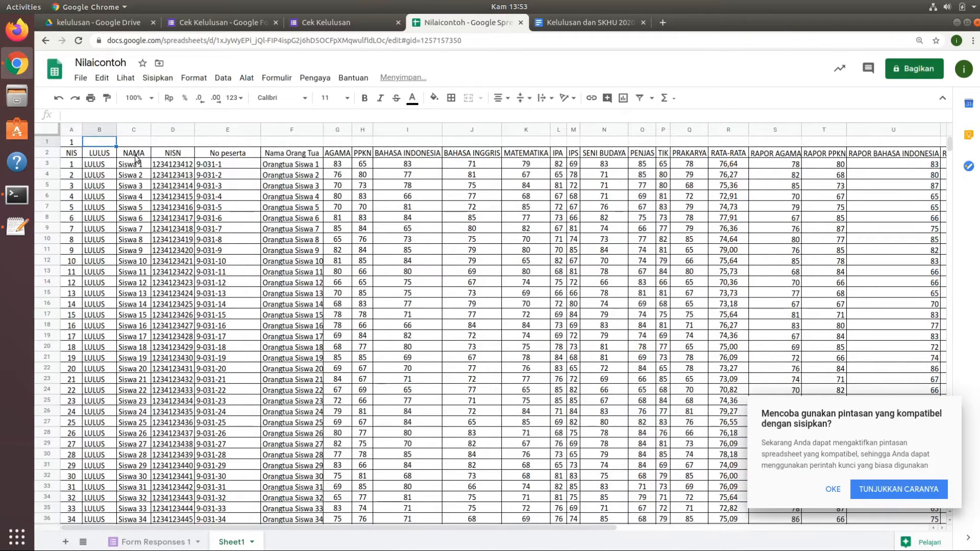
pyautogui.write('2')
pyautogui.press('Tab')
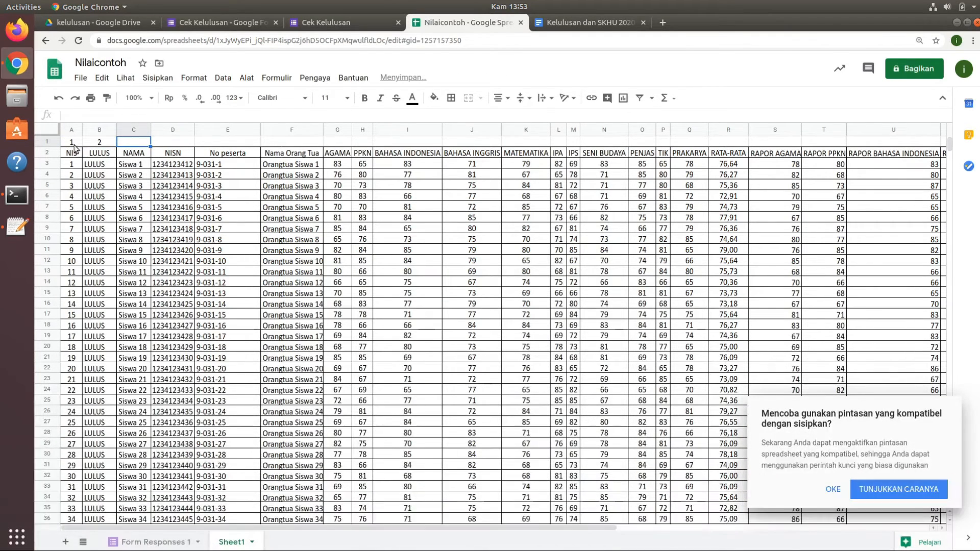
pyautogui.moveTo(72, 144); pyautogui.dragTo(102, 143)
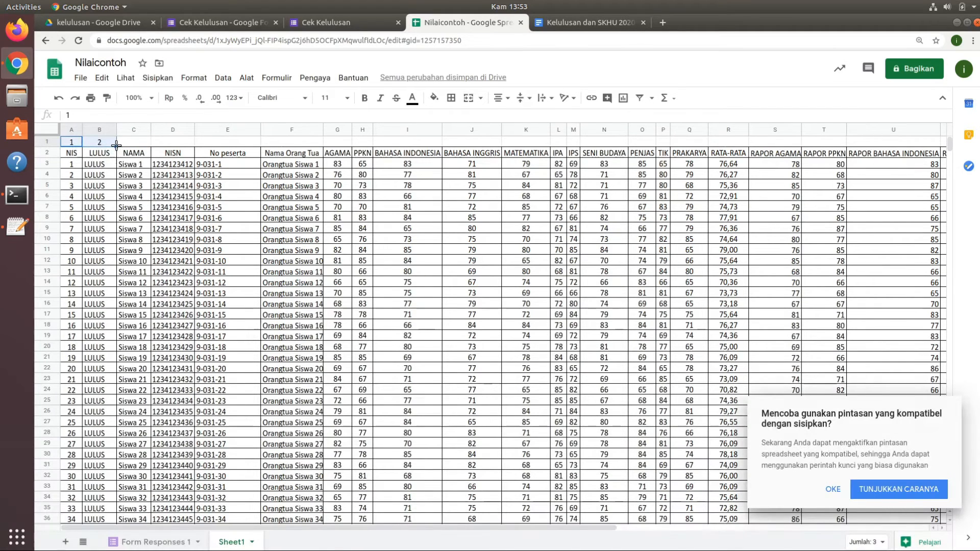
pyautogui.moveTo(117, 147); pyautogui.dragTo(927, 147)
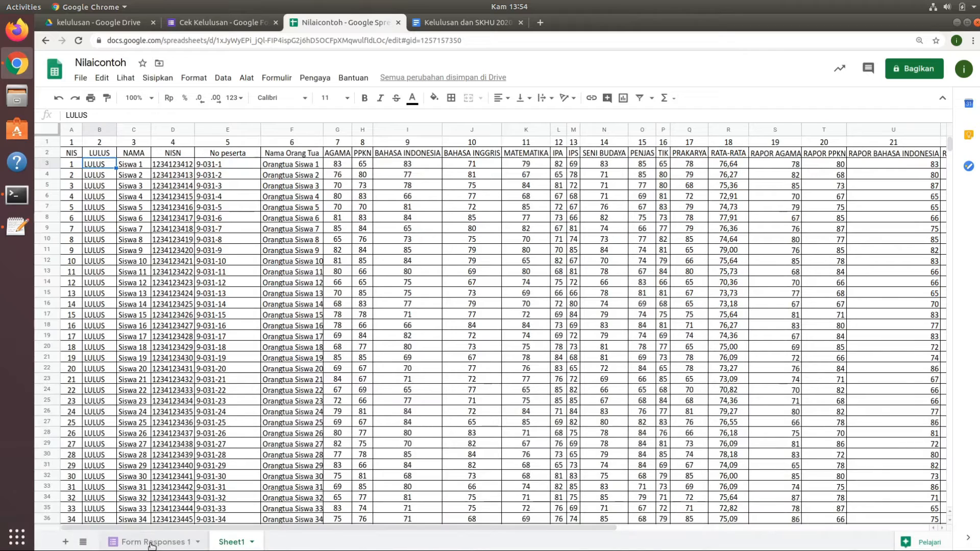
pyautogui.click(152, 543)
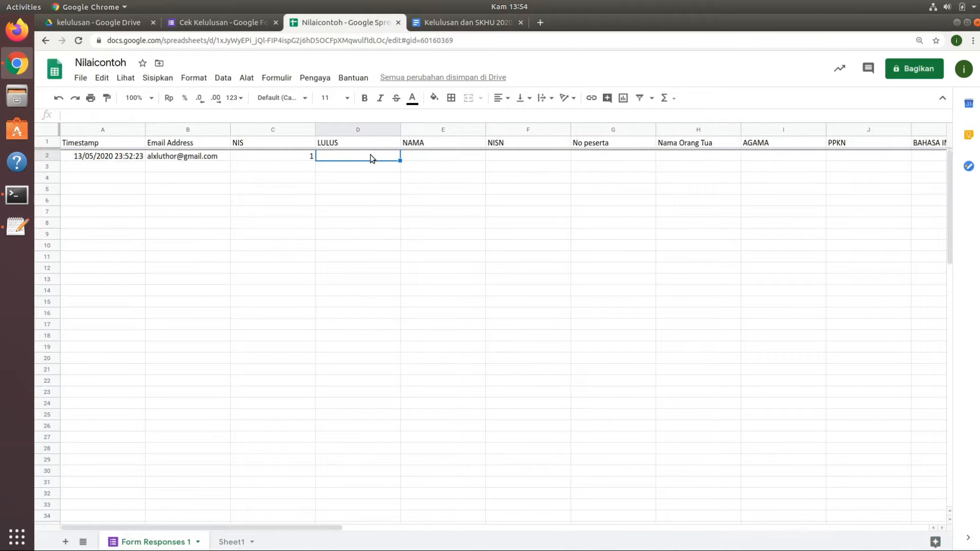
pyautogui.click(470, 24)
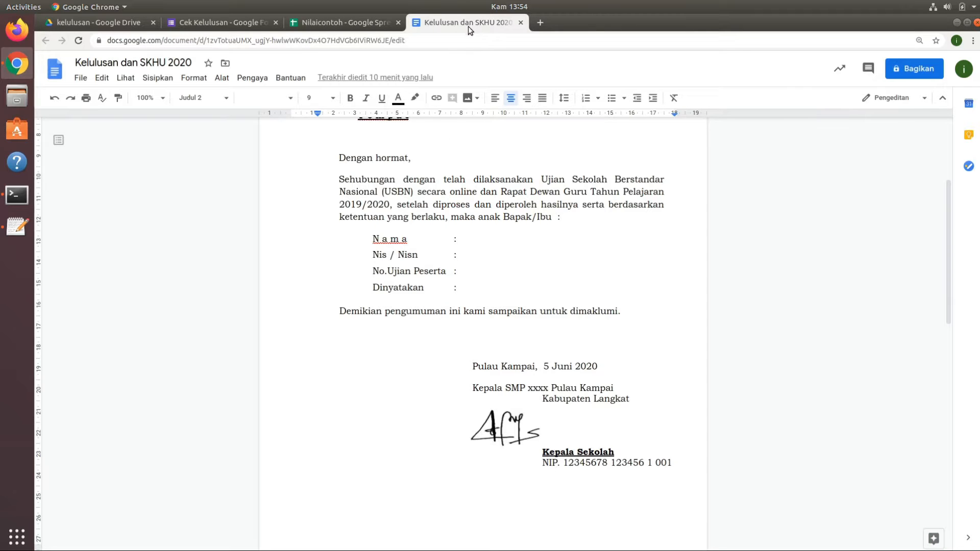
pyautogui.click(352, 22)
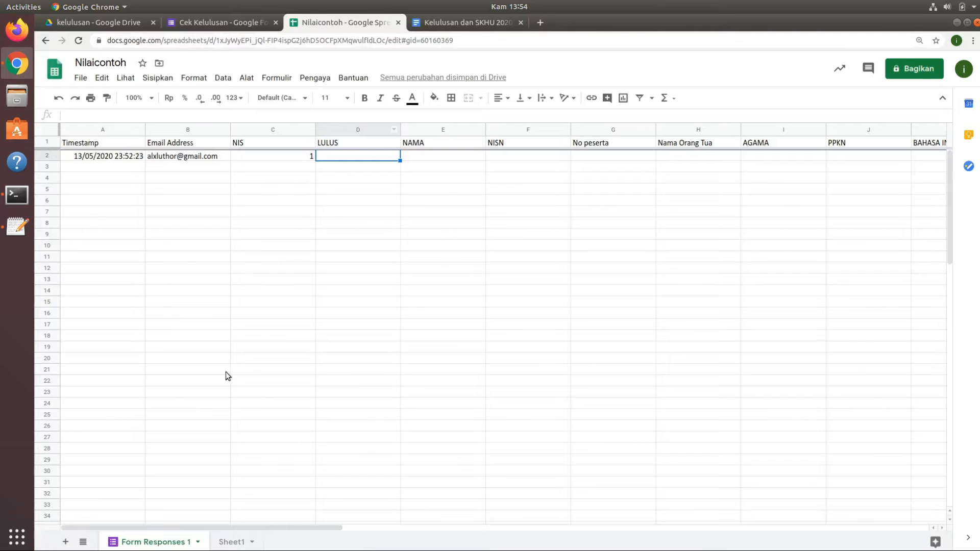
pyautogui.click(234, 542)
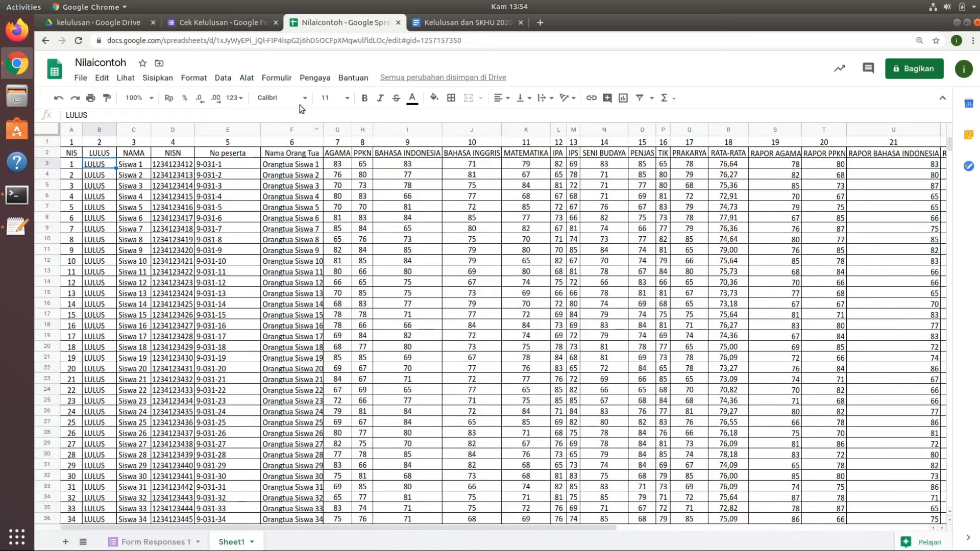
# Start a formula in LULUS cell D2 of Form Responses 1 with =ARRAYFORMULA(if(C2:C<>""; as its non-empty NIS condition.
pyautogui.click(160, 541)
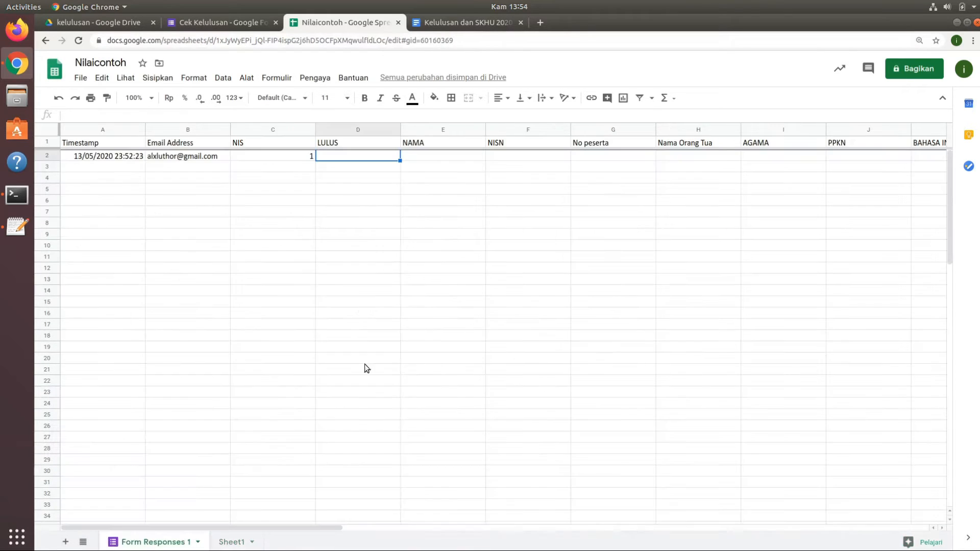
pyautogui.click(403, 118)
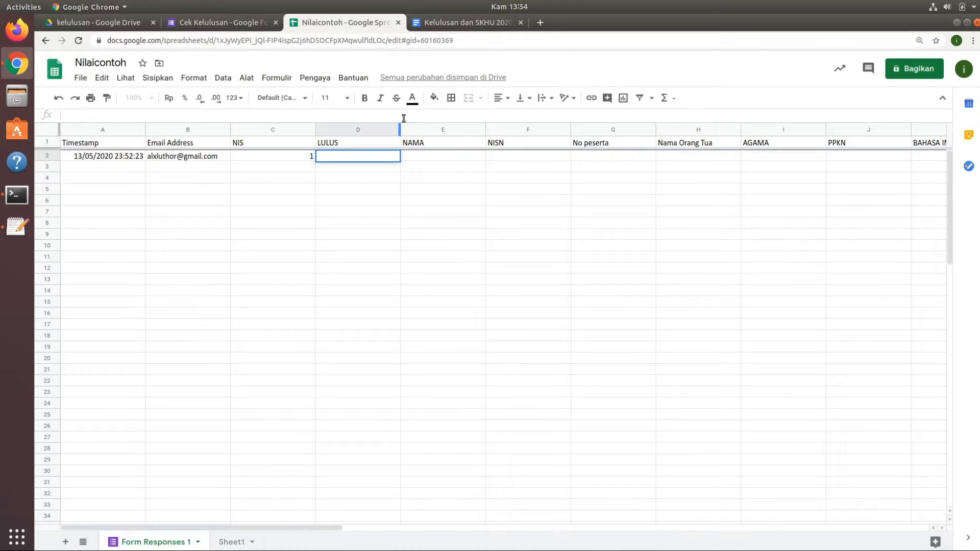
pyautogui.write('=arr')
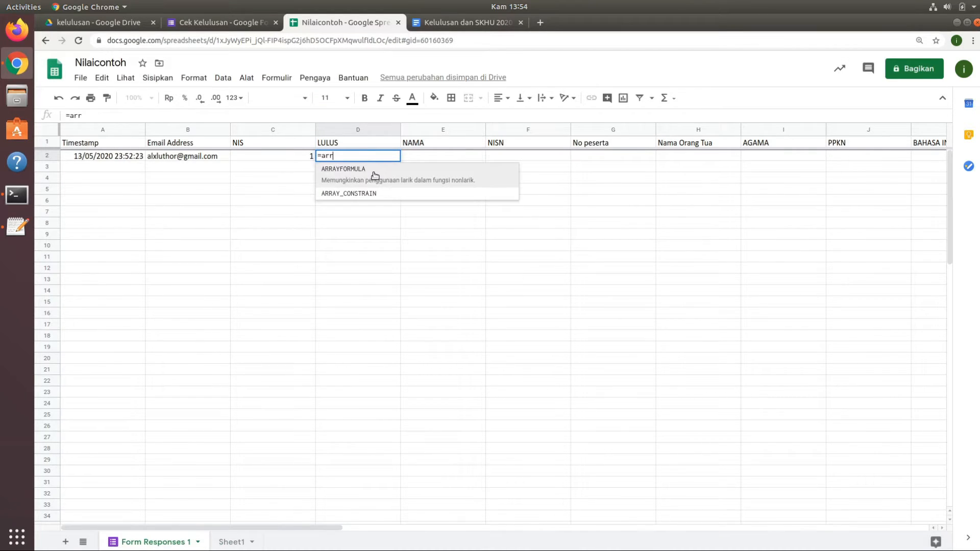
pyautogui.click(375, 175)
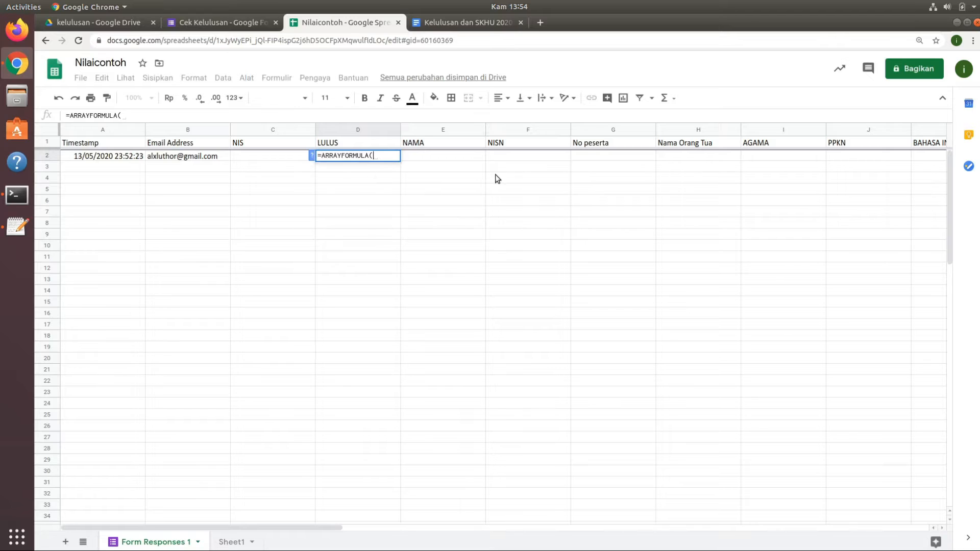
pyautogui.write('if')
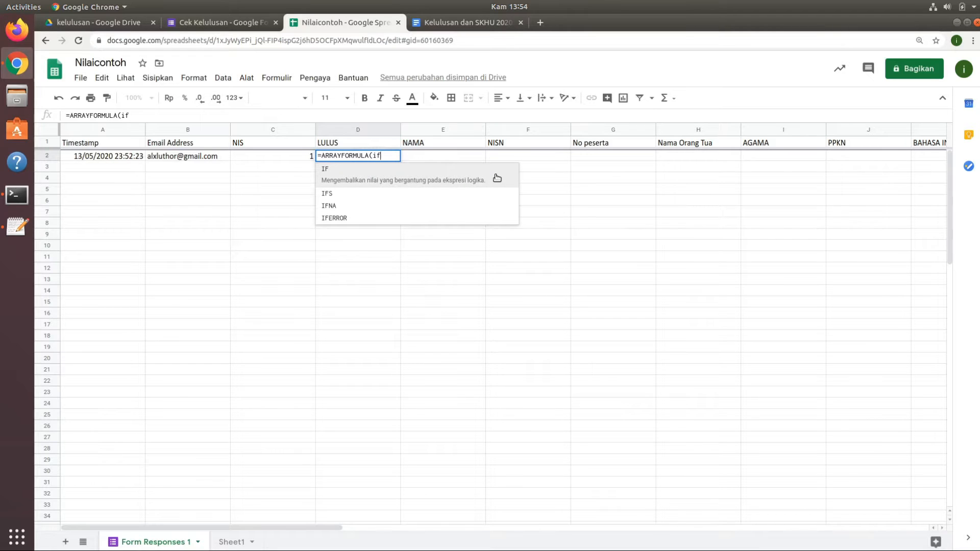
pyautogui.write('(')
pyautogui.click(270, 160)
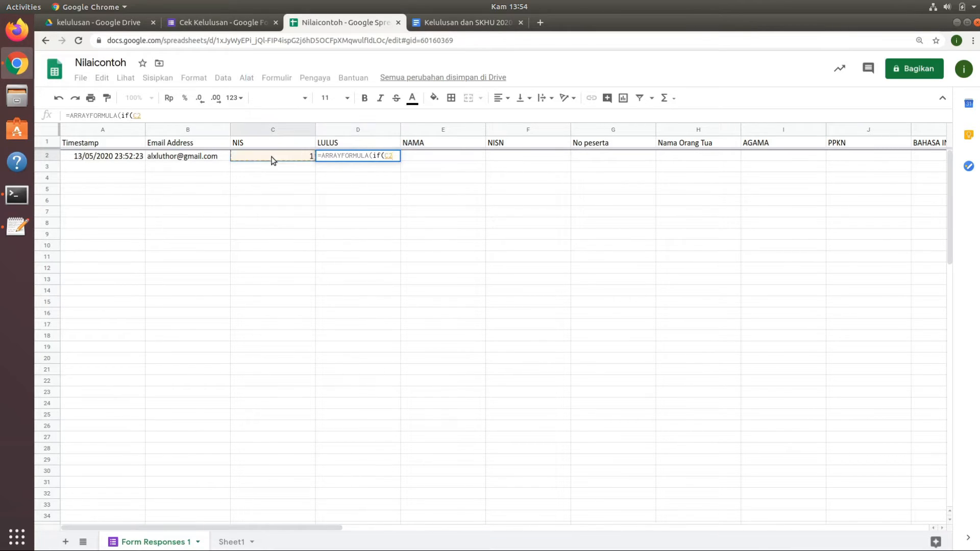
pyautogui.write(':C<>"";')
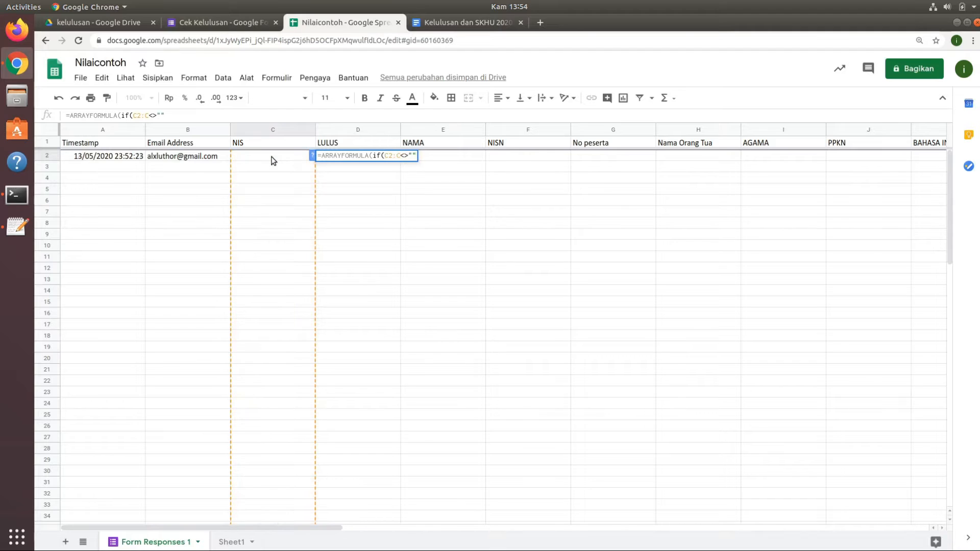
pyautogui.write('vlo')
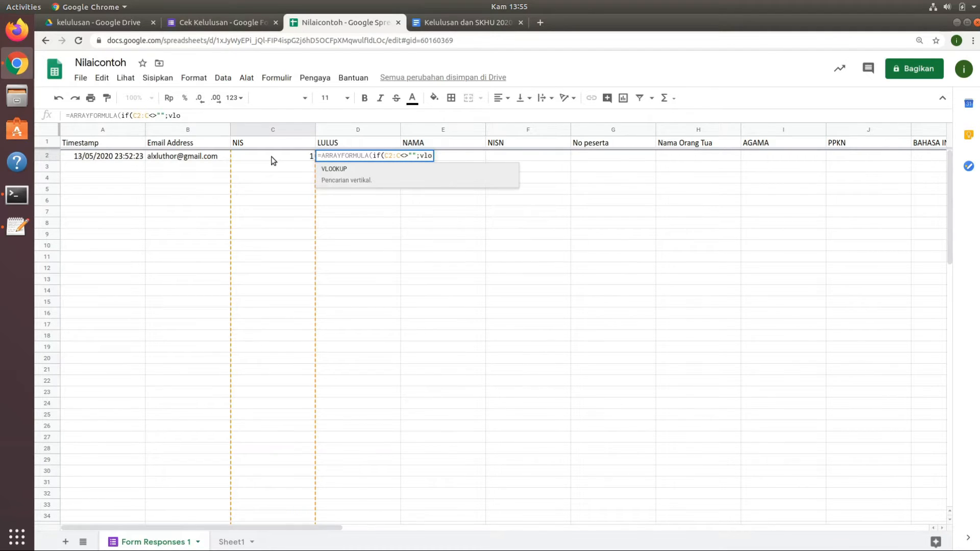
# Add a VLOOKUP to the D2 formula that searches C2:C in the range Sheet1!B3:AD102.
pyautogui.click(346, 170)
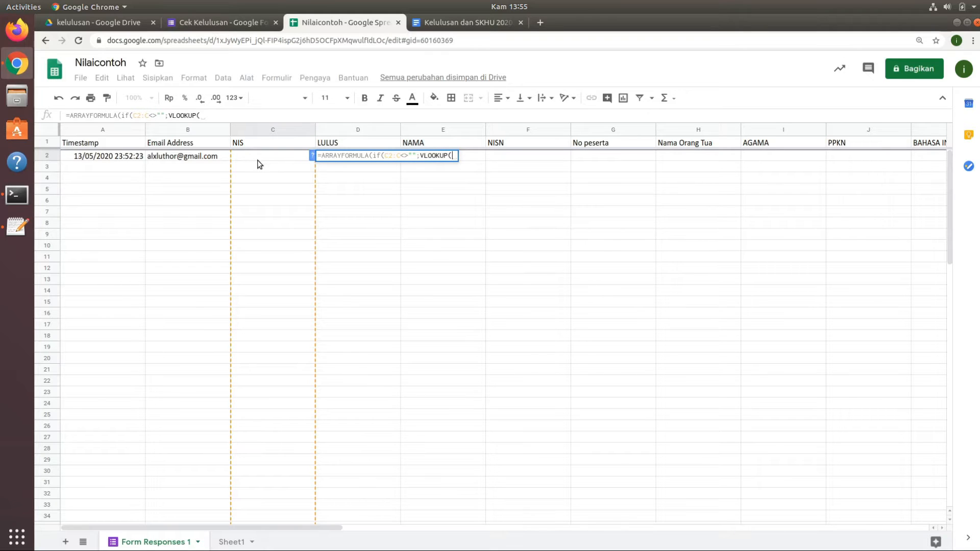
pyautogui.write('C2:C;')
pyautogui.click(231, 542)
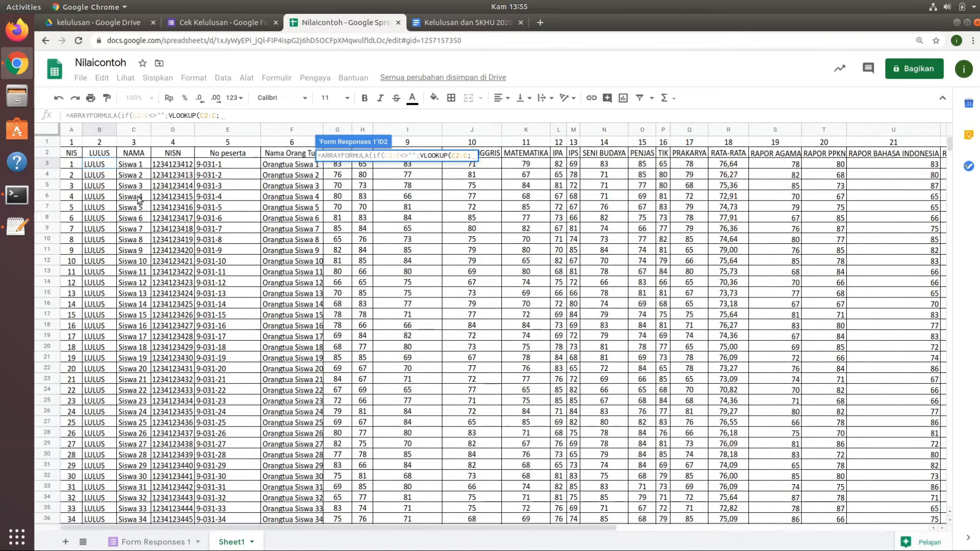
pyautogui.click(97, 165)
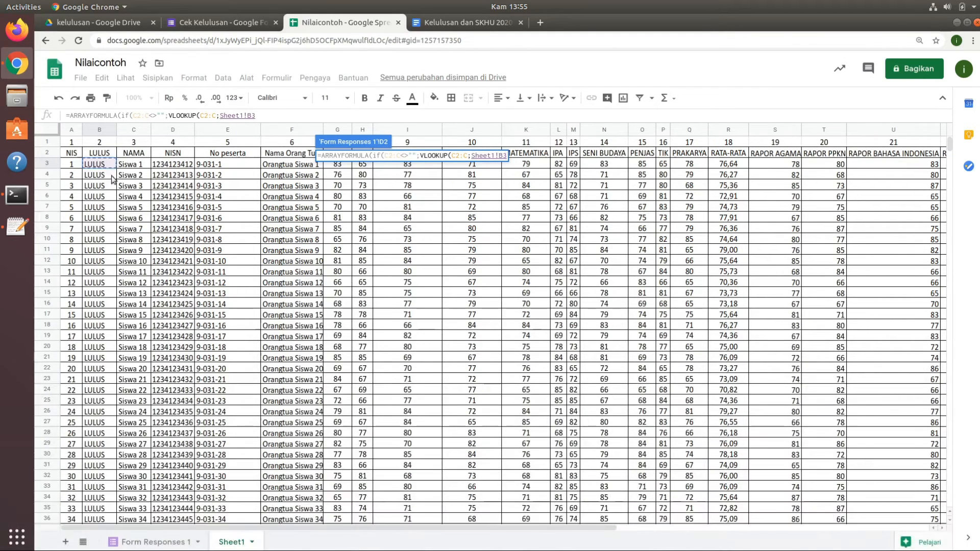
pyautogui.moveTo(553, 526); pyautogui.dragTo(890, 520)
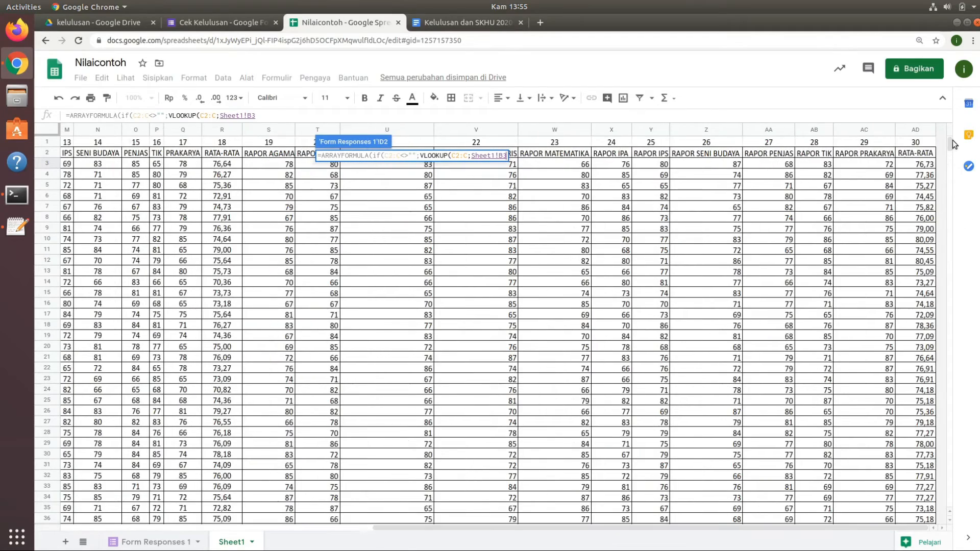
pyautogui.moveTo(950, 145); pyautogui.dragTo(961, 174)
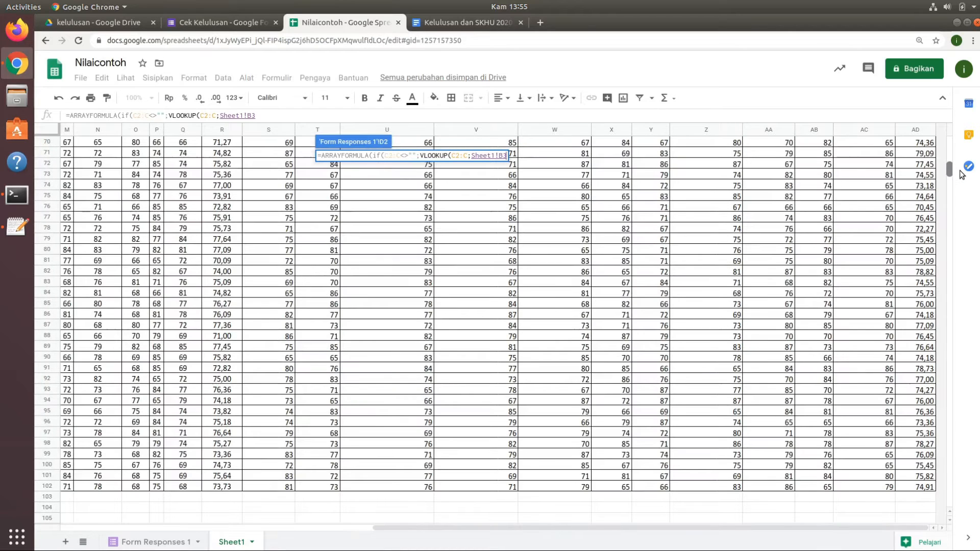
pyautogui.keyDown('shift'); pyautogui.click(930, 487); pyautogui.keyUp('shift')
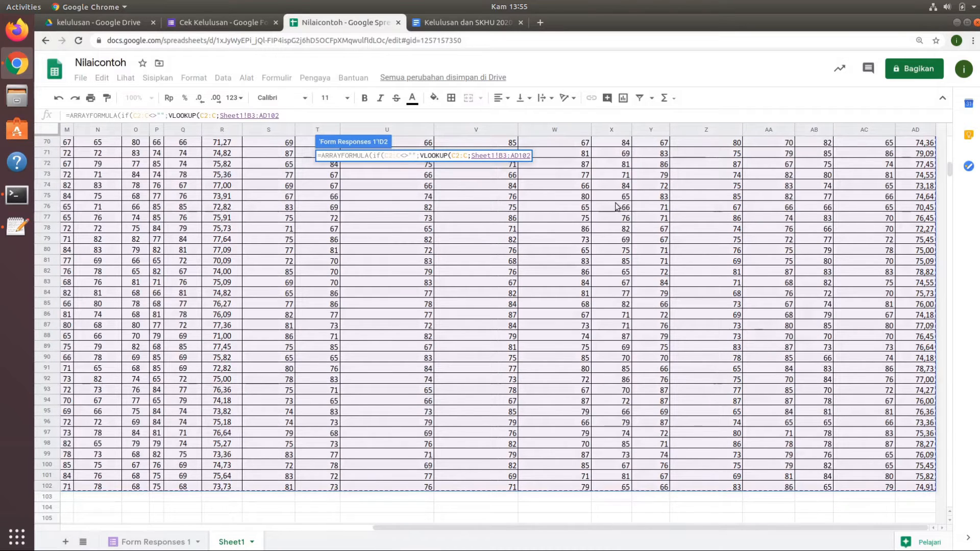
pyautogui.click(355, 115)
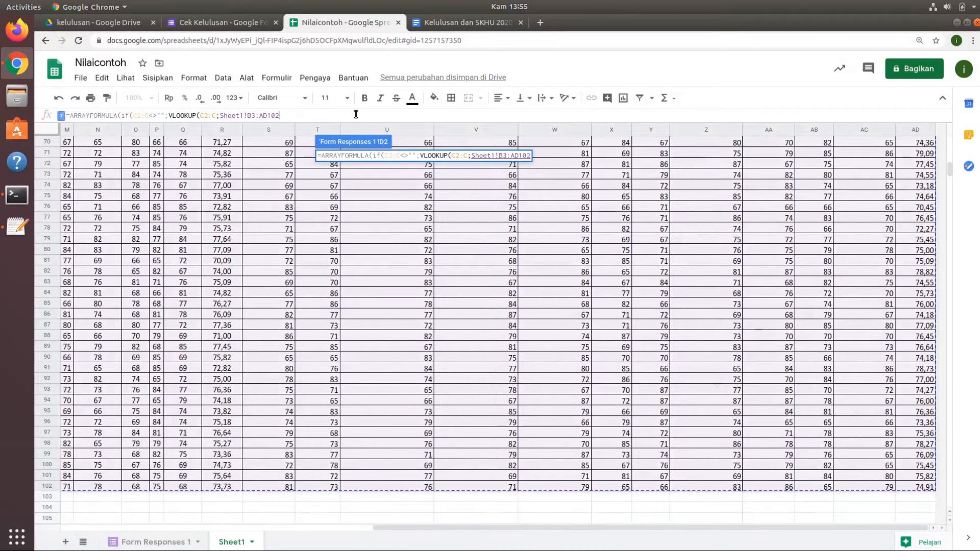
pyautogui.write(';')
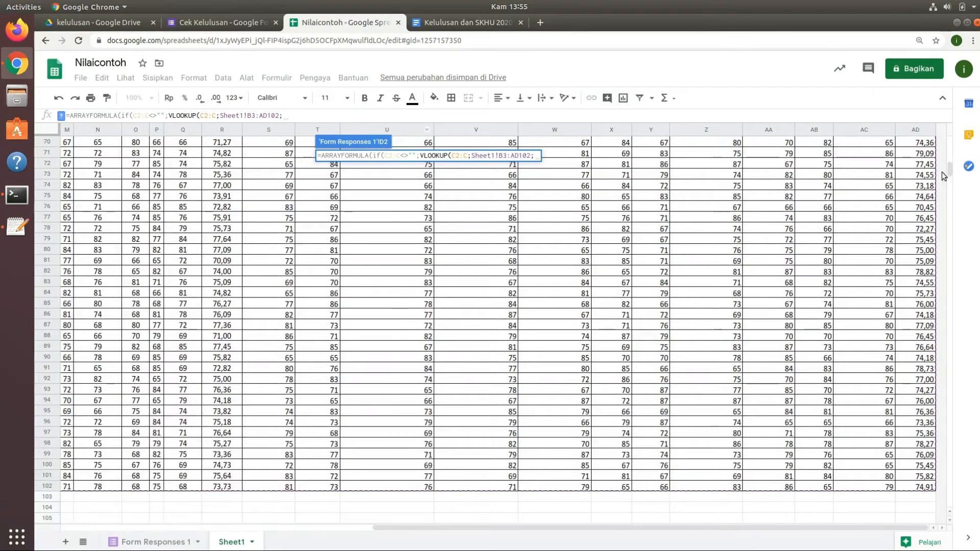
# Complete the VLOOKUP with Sheet1!B1 as the column index and FALSE for exact matching, and enter the formula in D2.
pyautogui.moveTo(949, 169); pyautogui.dragTo(954, 128)
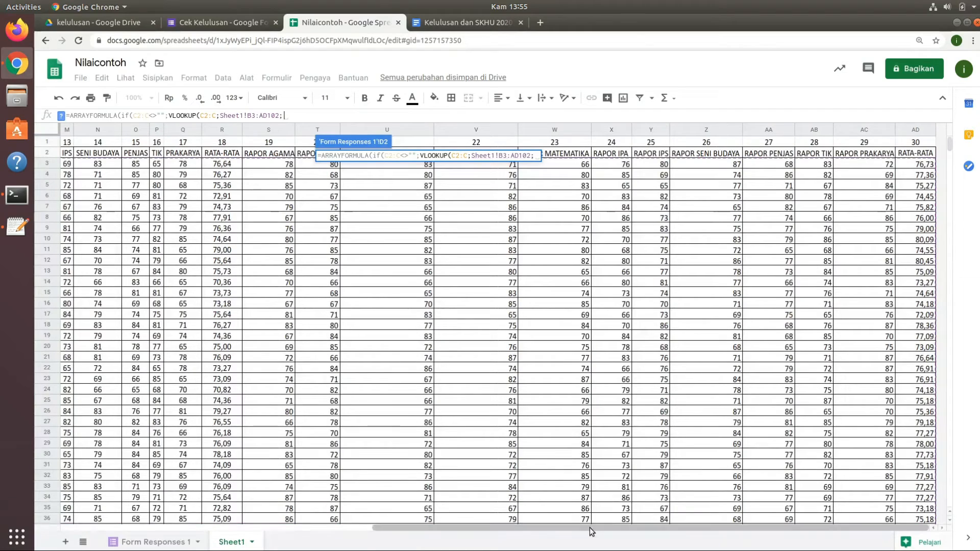
pyautogui.moveTo(590, 528); pyautogui.dragTo(211, 536)
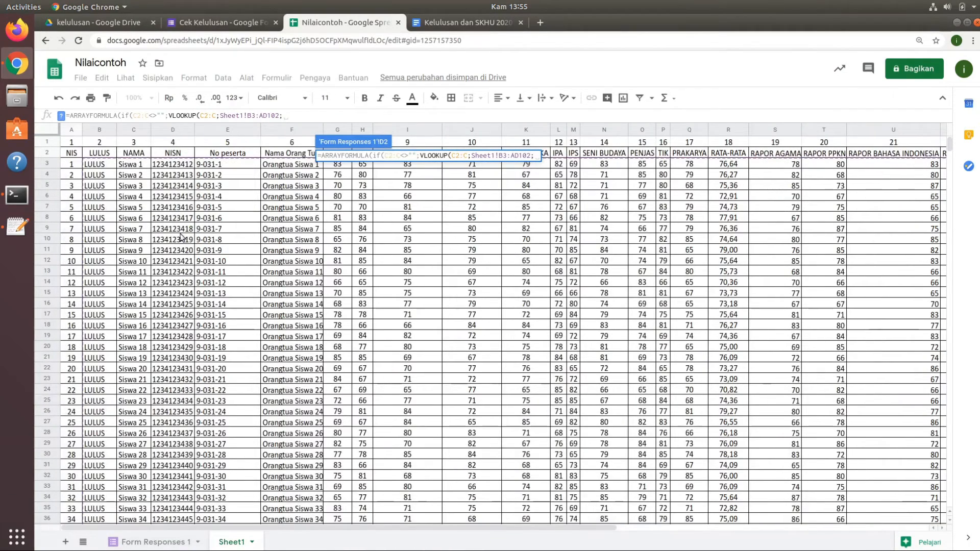
pyautogui.click(100, 143)
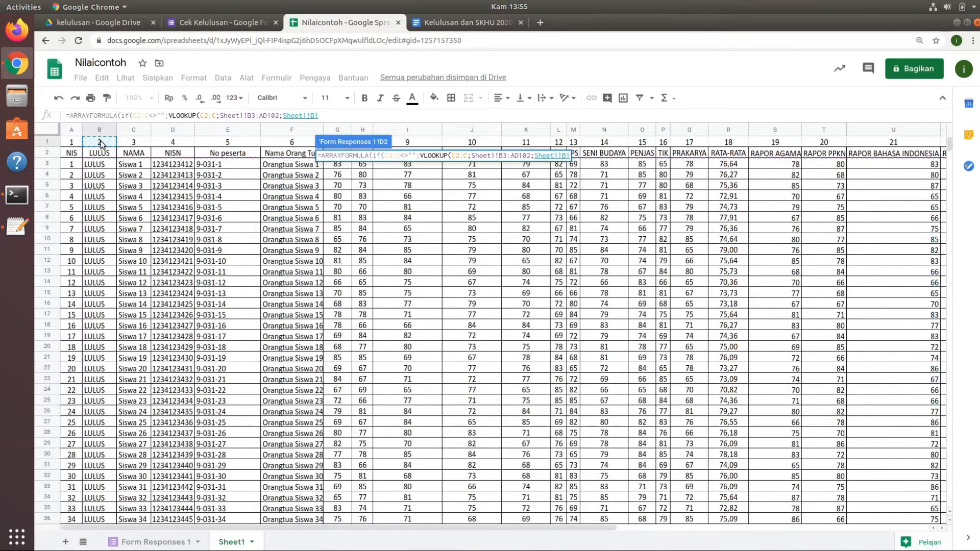
pyautogui.write(';')
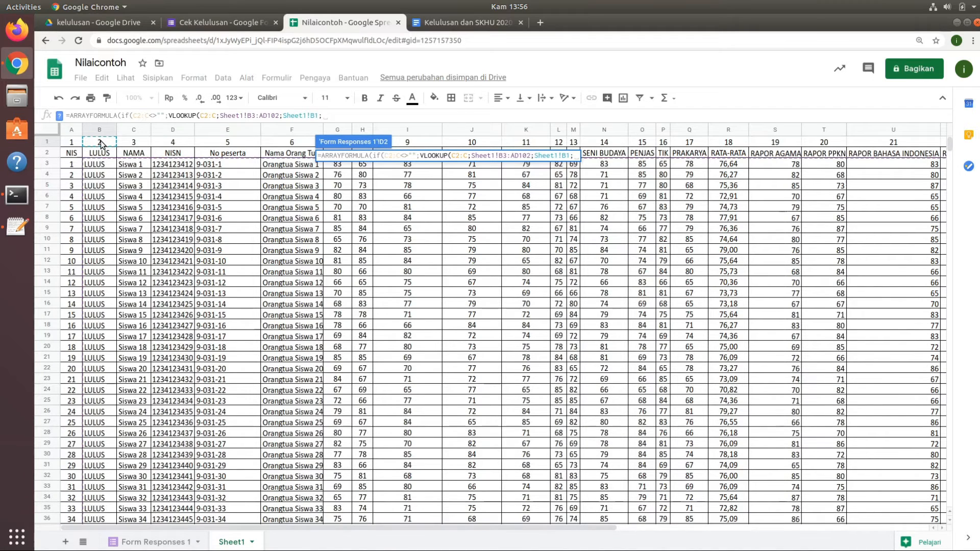
pyautogui.write('FALSE')
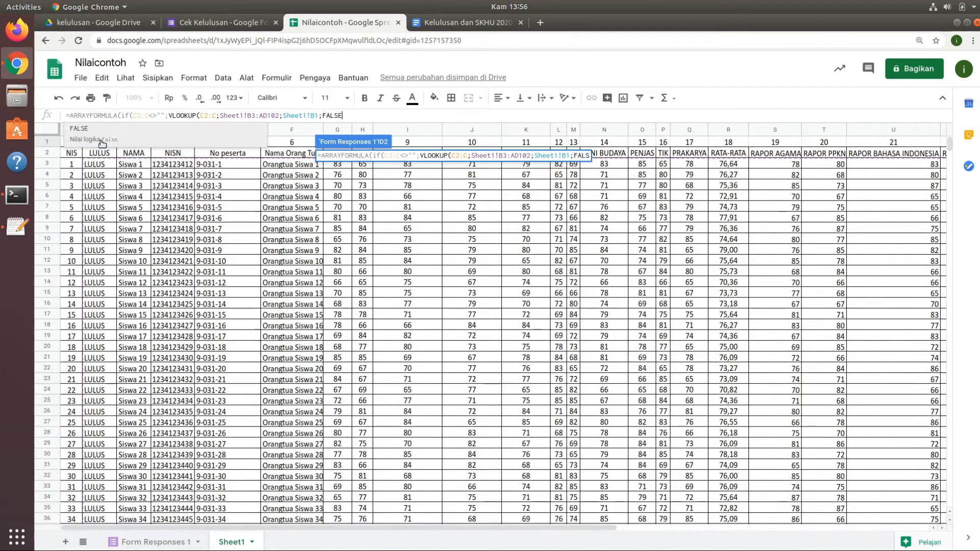
pyautogui.click(102, 143)
pyautogui.write(')')
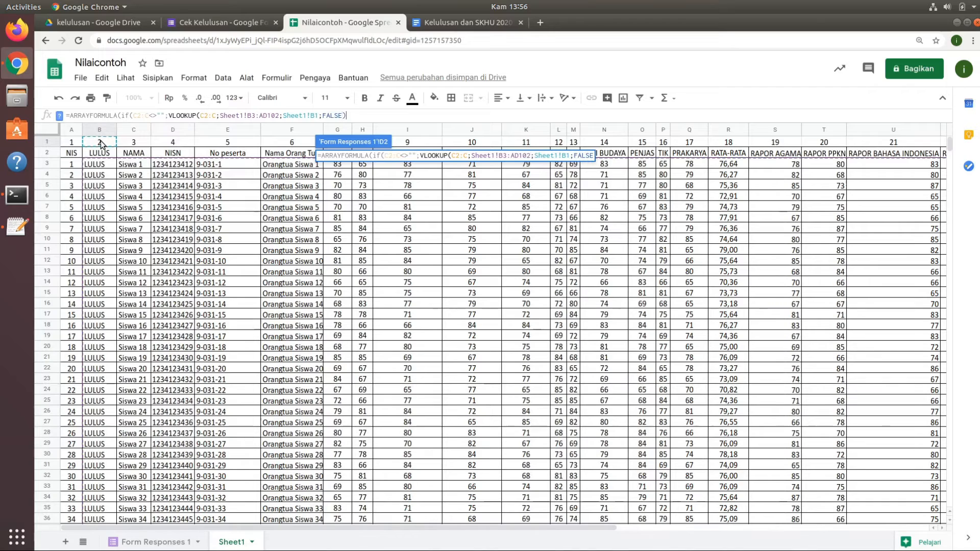
pyautogui.write(')')
pyautogui.press('Return')
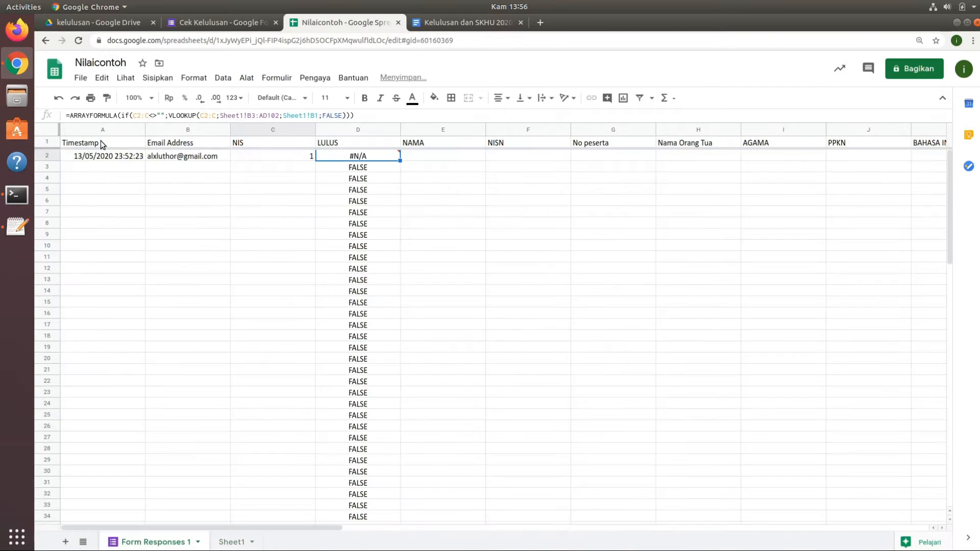
# Replace the lookup range in the D2 formula of Form Responses 1 with Sheet1!A3:AD102, starting at the NIS column.
pyautogui.moveTo(371, 158)
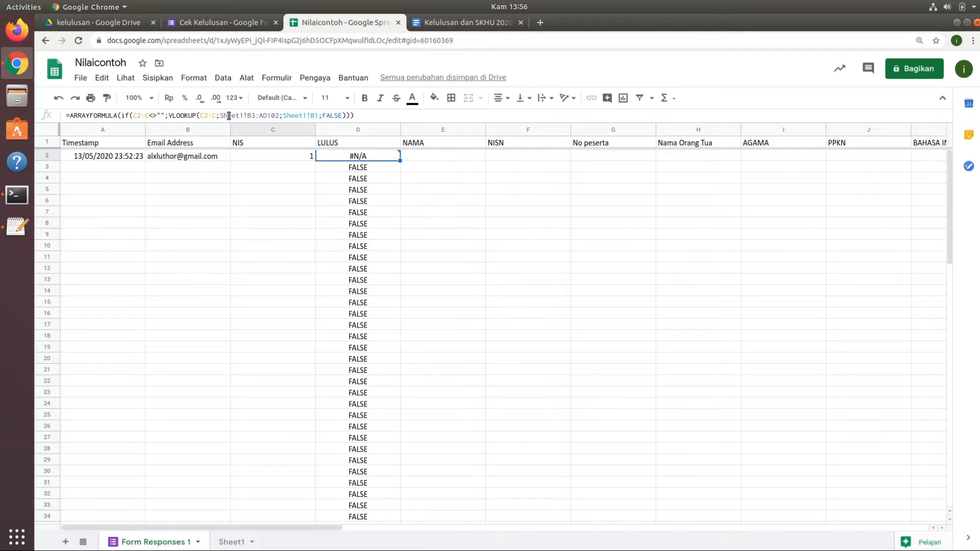
pyautogui.click(249, 114)
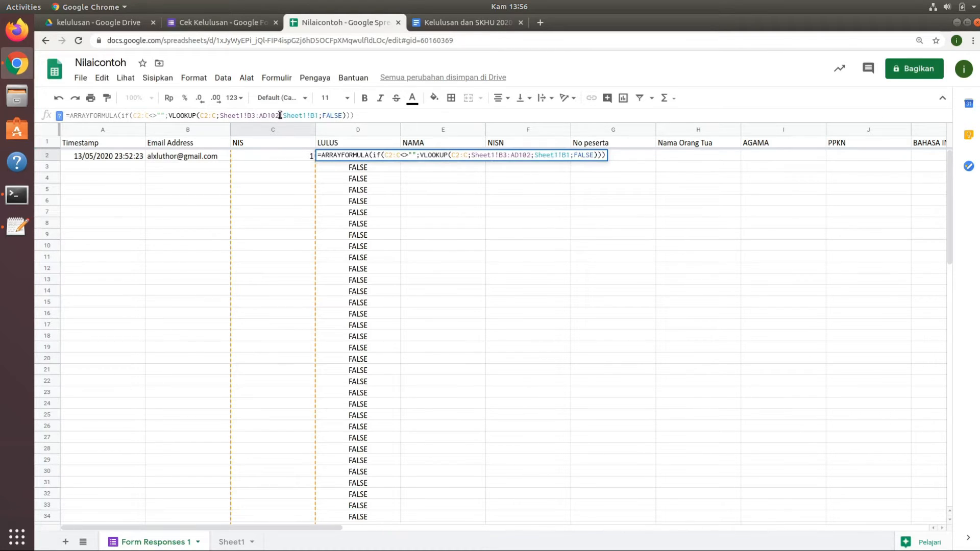
pyautogui.moveTo(280, 114); pyautogui.dragTo(219, 114)
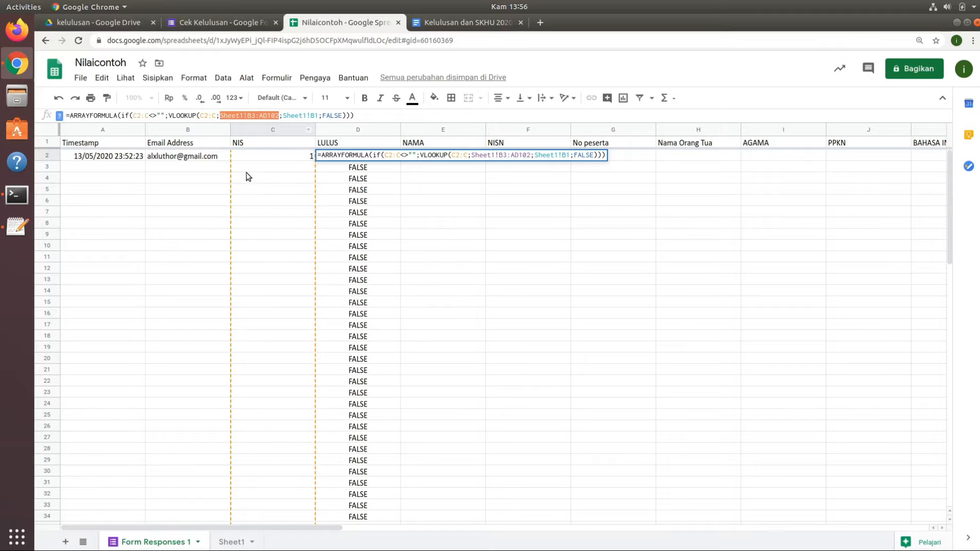
pyautogui.press('BackSpace')
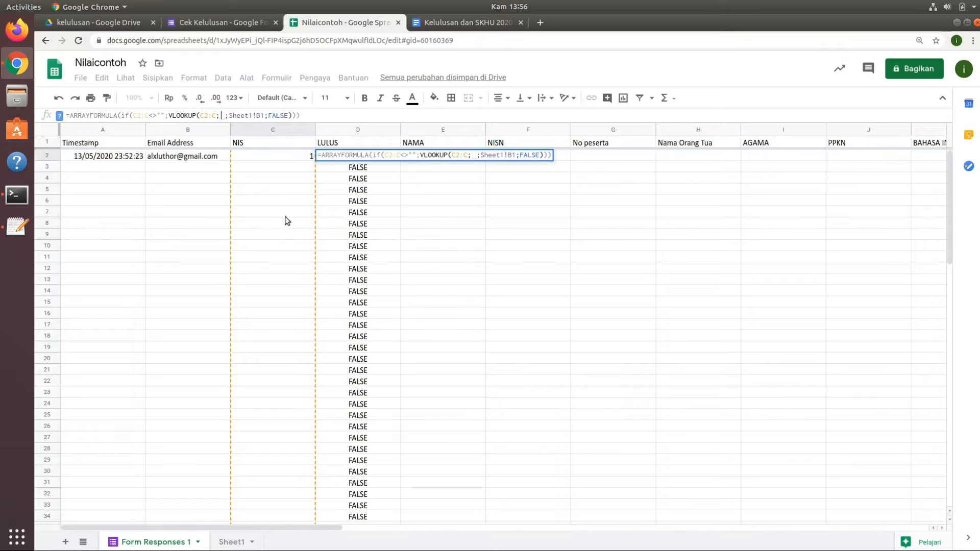
pyautogui.click(240, 543)
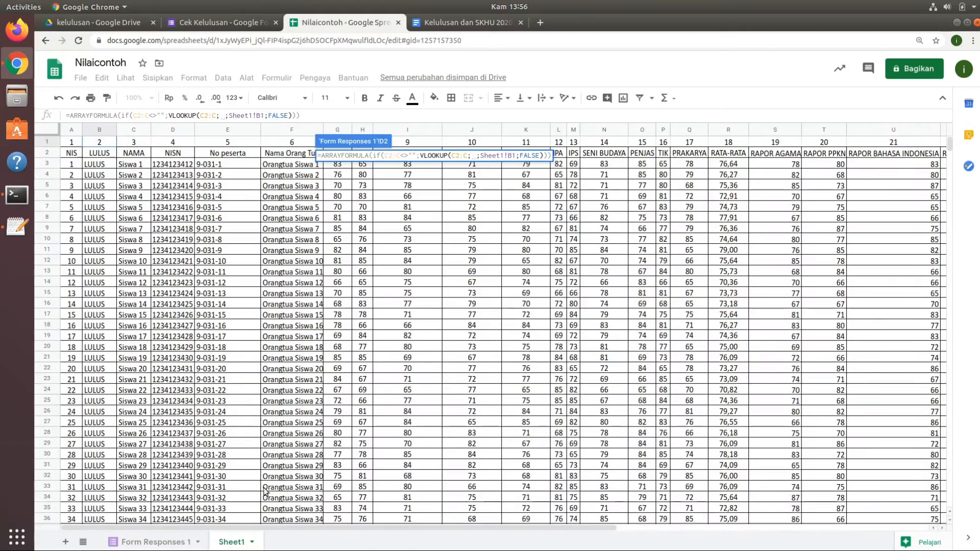
pyautogui.click(72, 165)
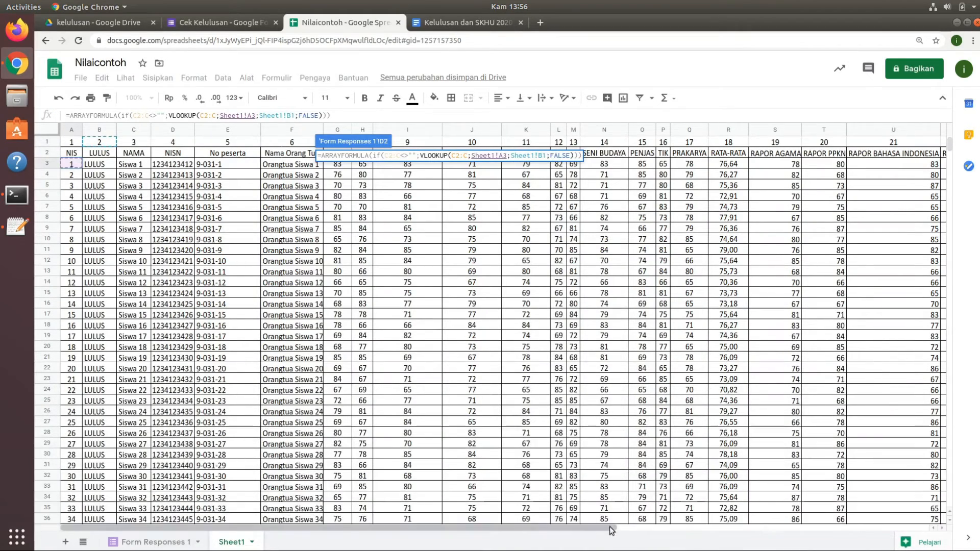
pyautogui.moveTo(610, 527); pyautogui.dragTo(945, 446)
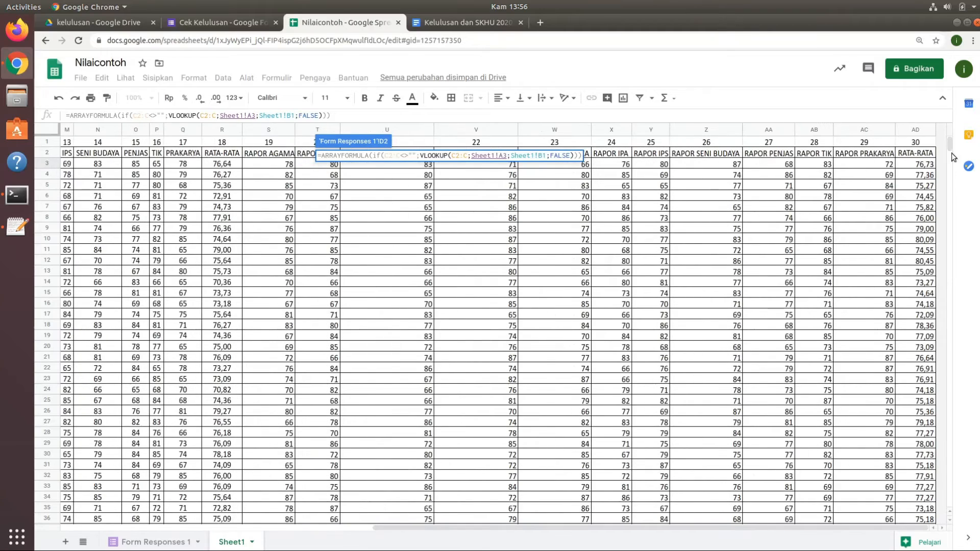
pyautogui.moveTo(948, 143); pyautogui.dragTo(945, 182)
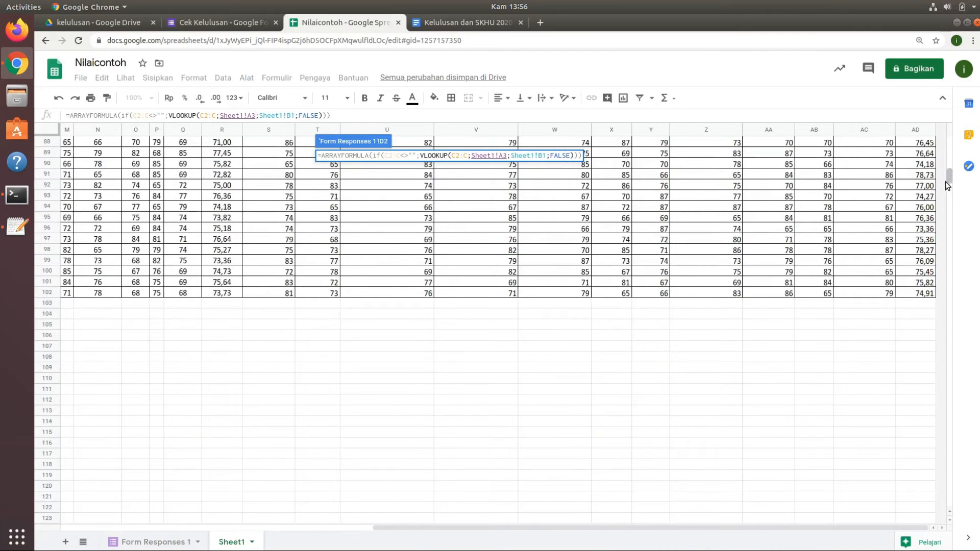
pyautogui.keyDown('shift'); pyautogui.click(907, 295); pyautogui.keyUp('shift')
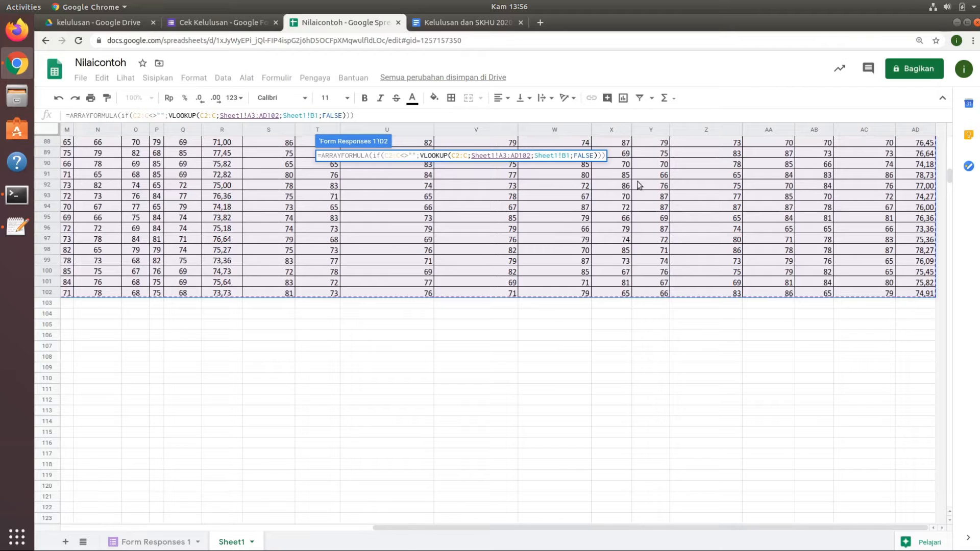
# Make the D2 lookup range absolute as Sheet1!$A$3:$AD$102 and enter the formula.
pyautogui.click(260, 114)
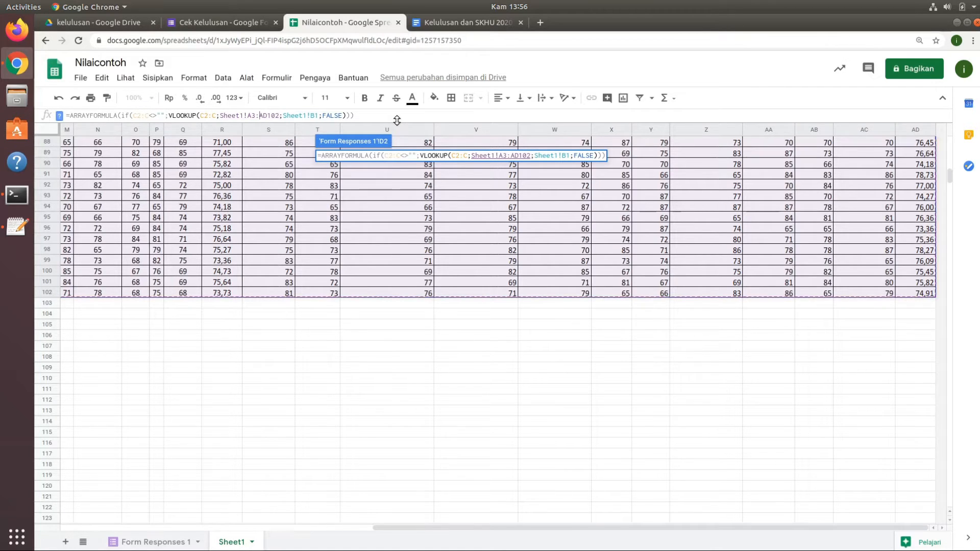
pyautogui.press('F4')
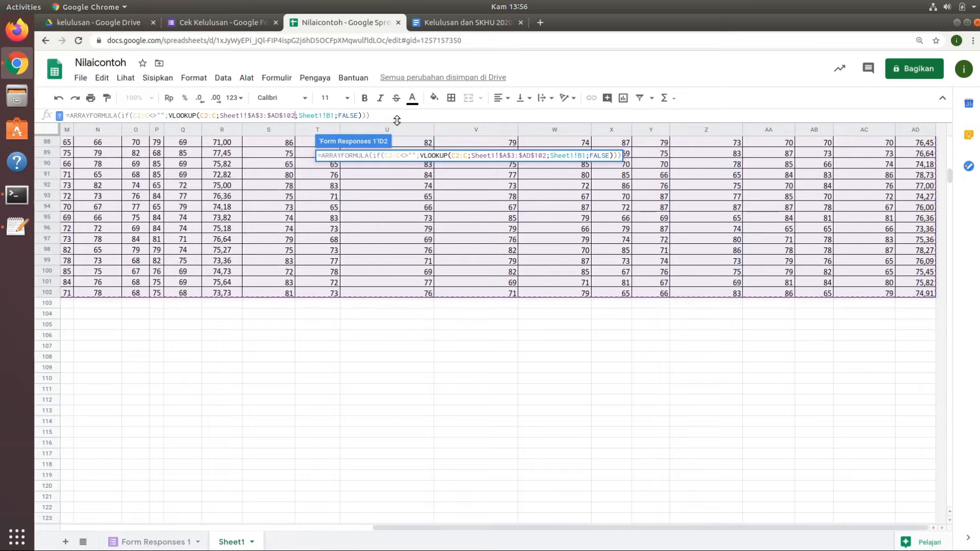
pyautogui.press('Return')
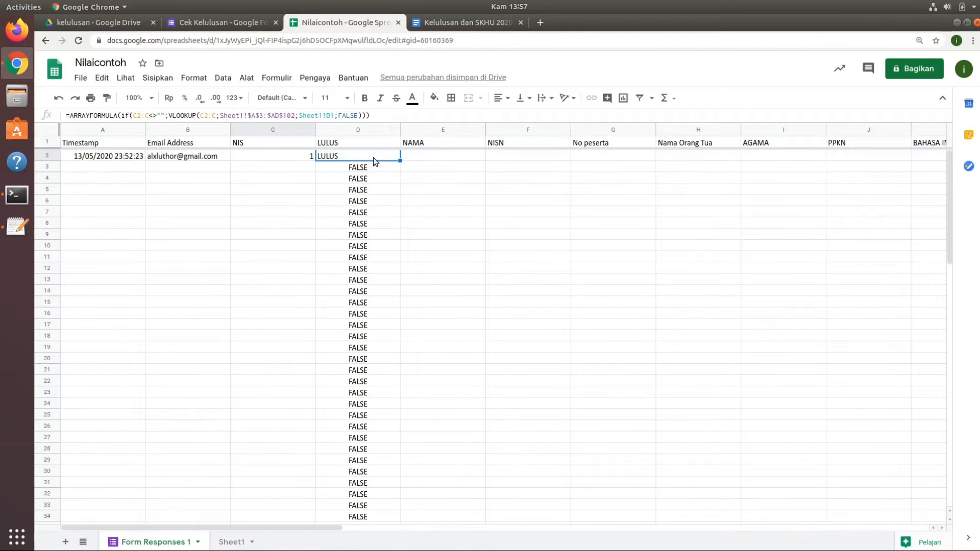
# Add an empty string "" as the IF function's false value in the D2 formula and enter it.
pyautogui.click(367, 116)
pyautogui.write(')')
pyautogui.click(367, 116)
pyautogui.press('Left')
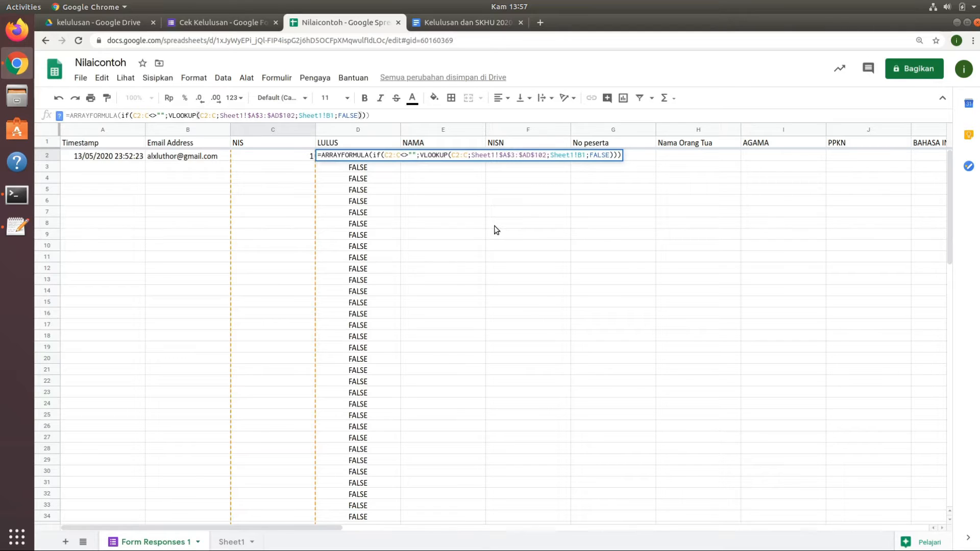
pyautogui.write(';')
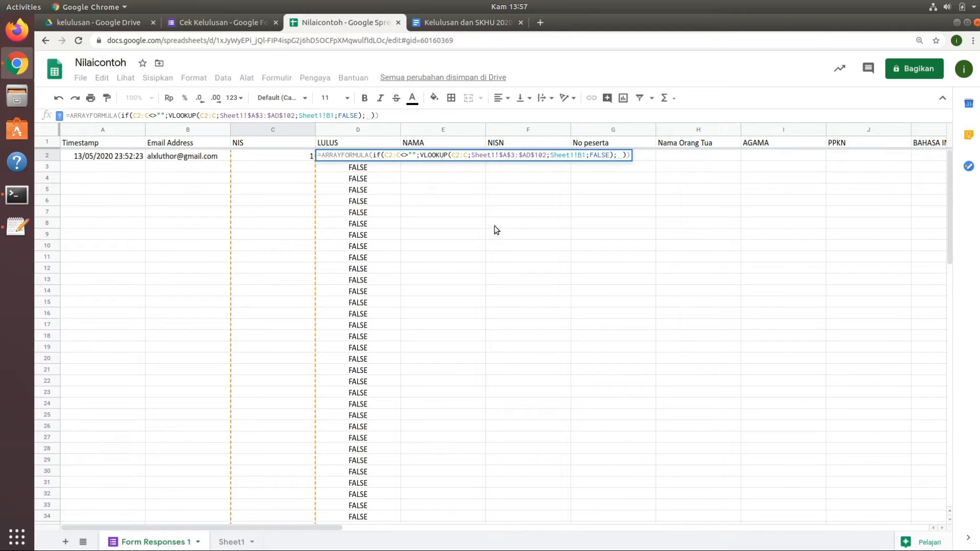
pyautogui.write('""')
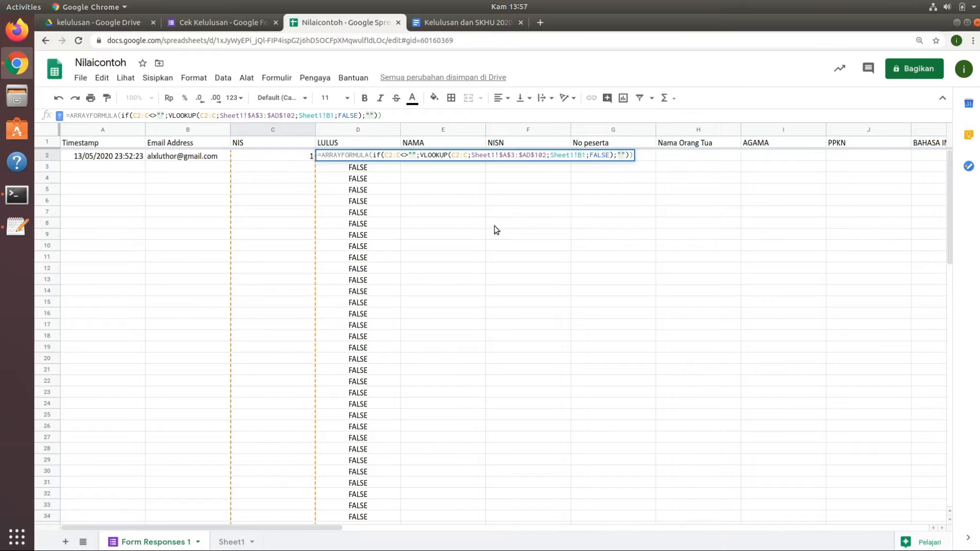
pyautogui.press('Return')
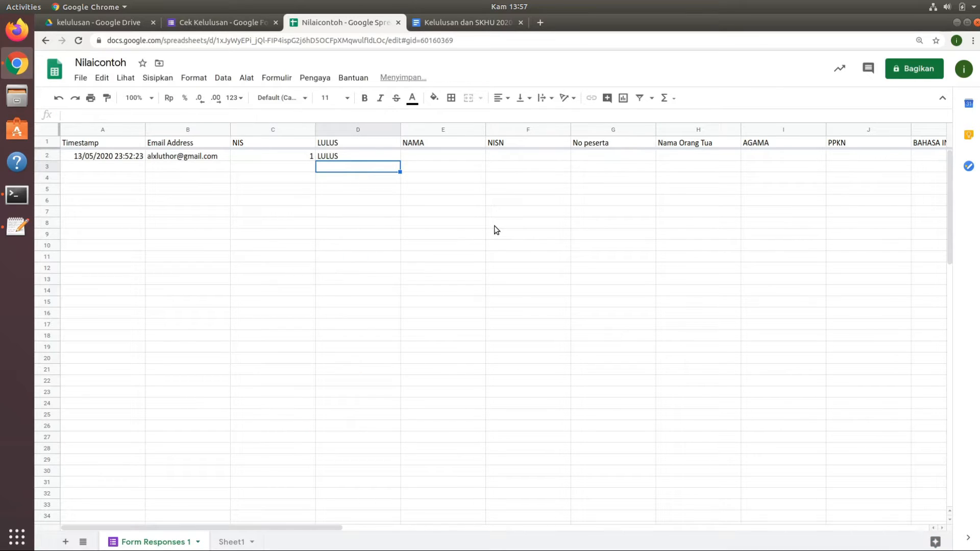
# Lock column C as $C2:$C in both the IF condition and the VLOOKUP search key of D2, and enter the formula.
pyautogui.click(387, 158)
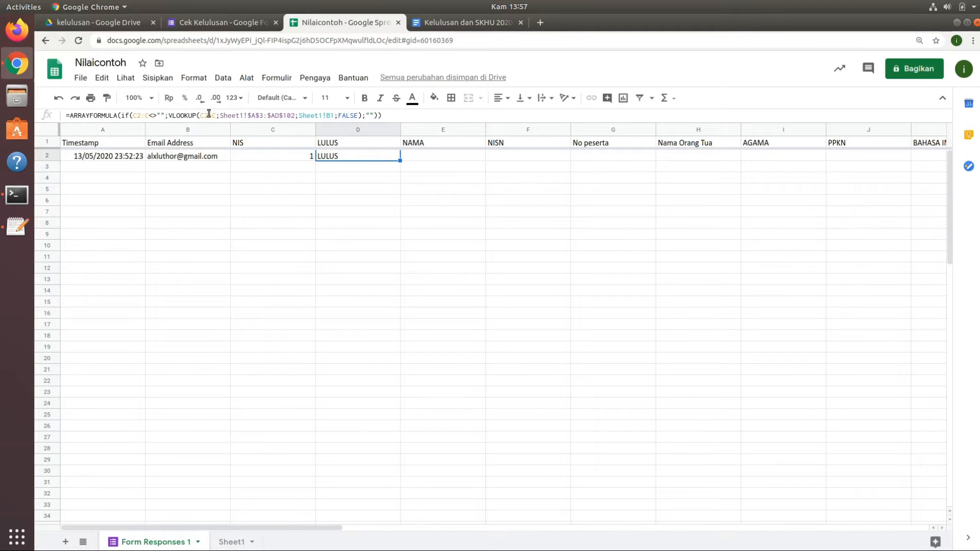
pyautogui.click(134, 116)
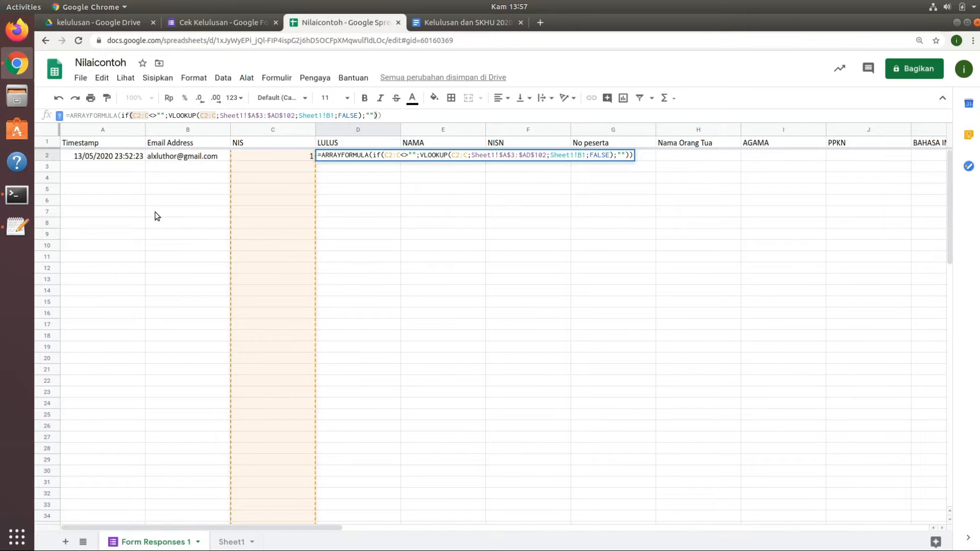
pyautogui.write('$')
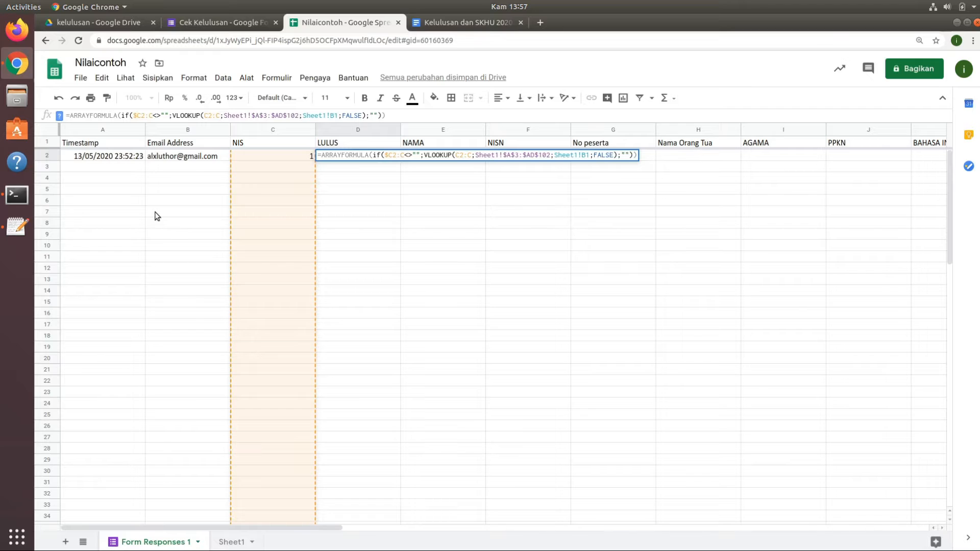
pyautogui.click(151, 115)
pyautogui.write('$')
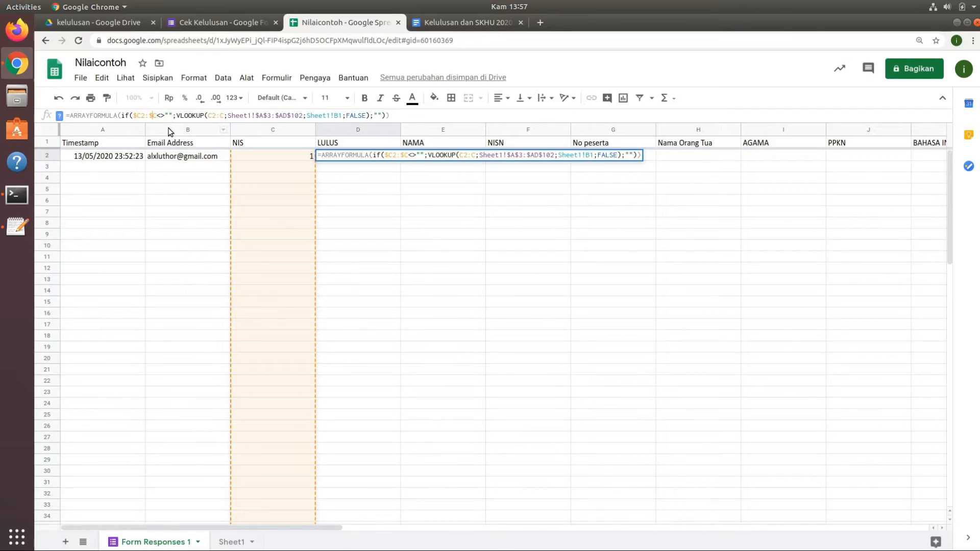
pyautogui.click(208, 118)
pyautogui.write('$A')
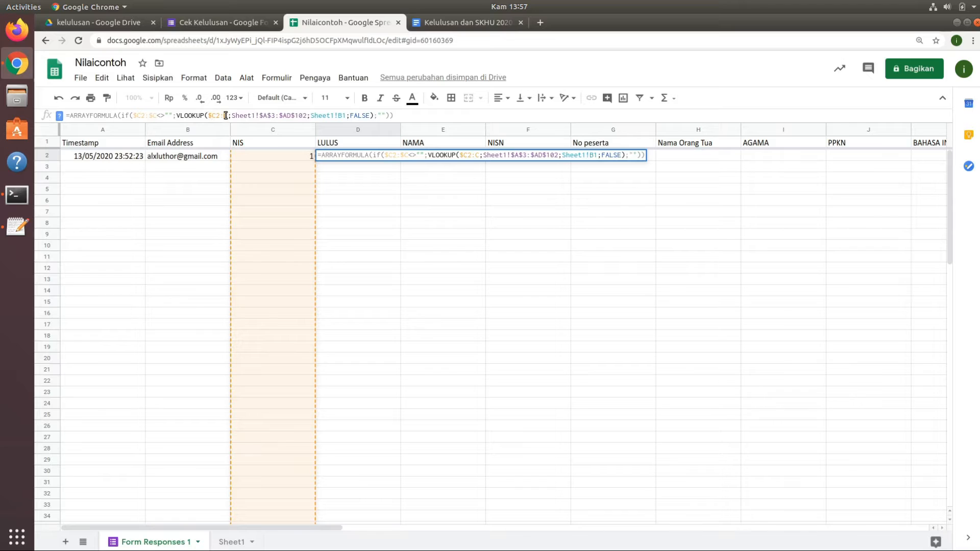
pyautogui.write('$')
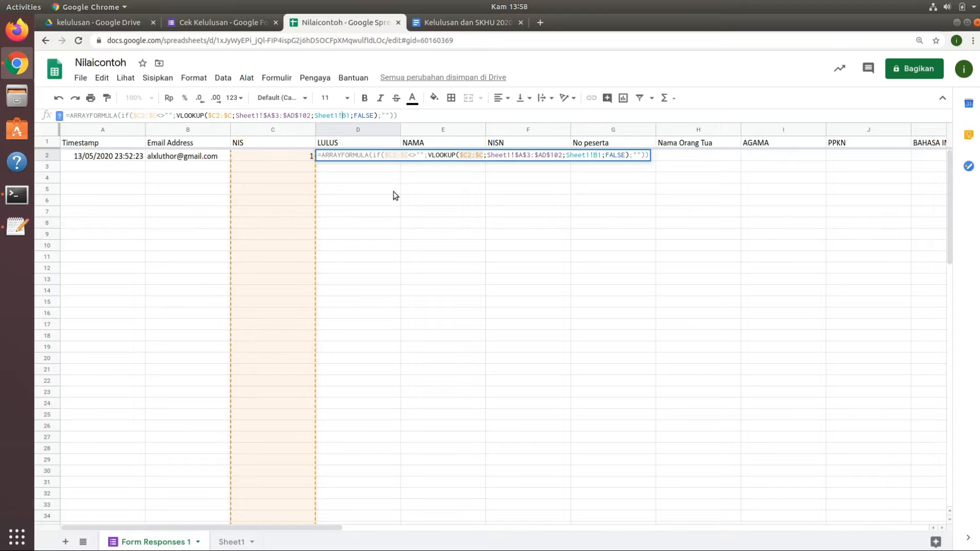
pyautogui.press('Return')
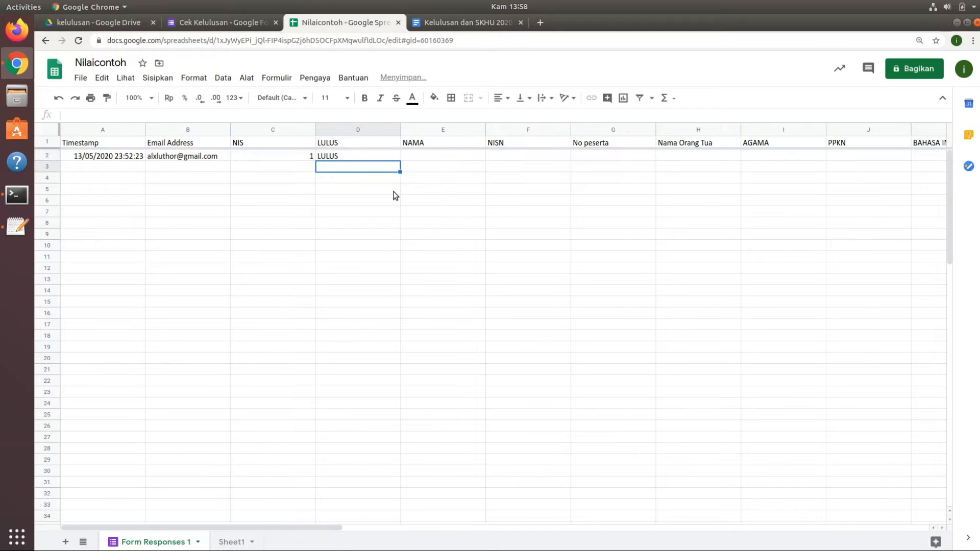
# Fill the D2 formula across row 2 through the final RATA-RATA column, AF.
pyautogui.click(384, 158)
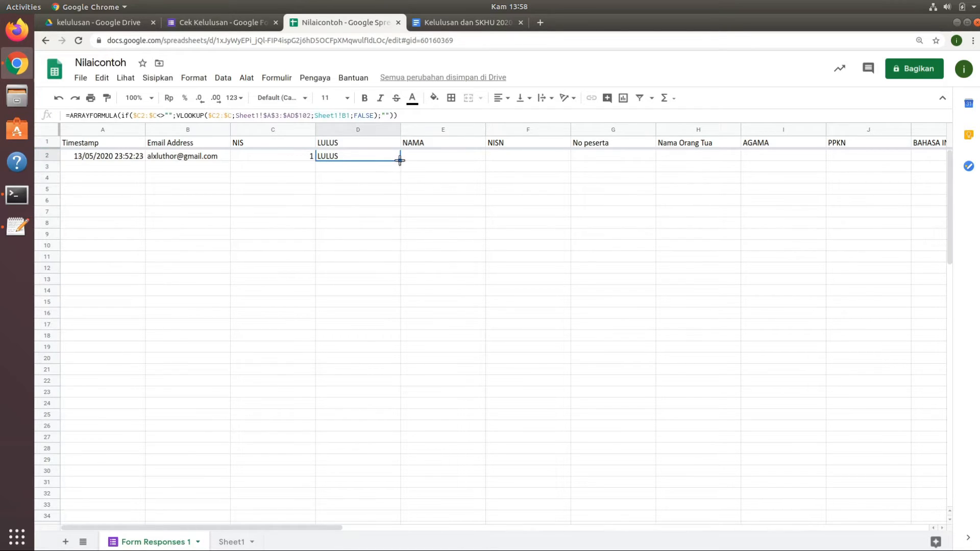
pyautogui.moveTo(400, 160); pyautogui.dragTo(897, 159)
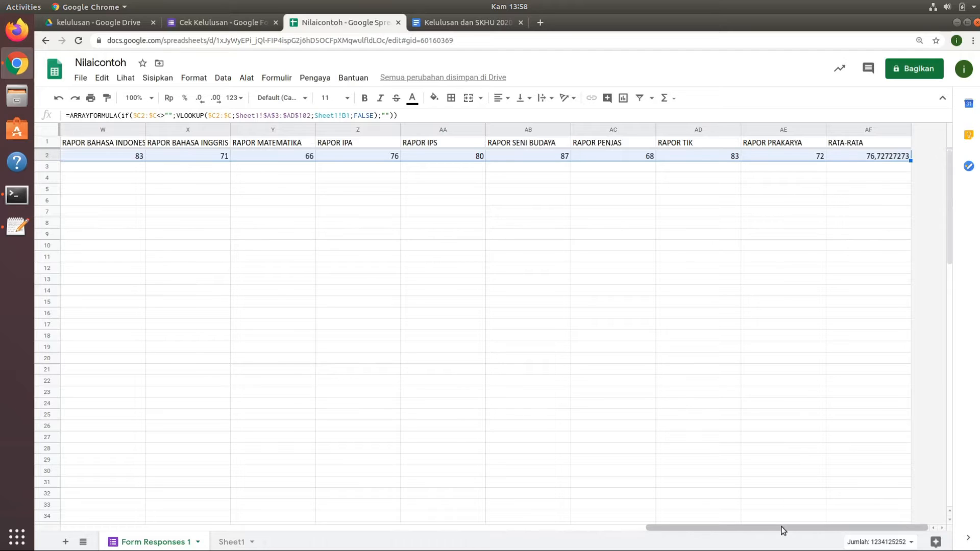
pyautogui.moveTo(781, 531); pyautogui.dragTo(211, 548)
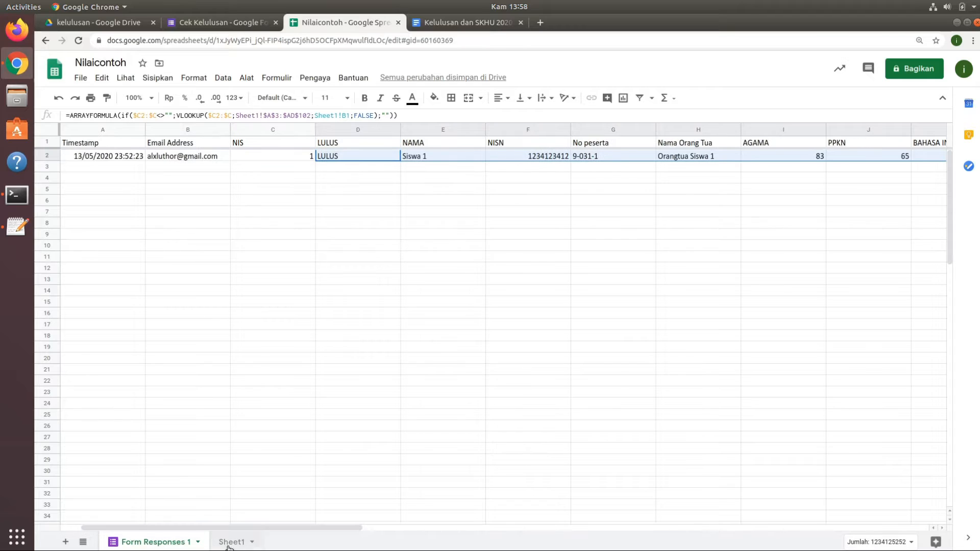
# Examine the copied formulas in row 2, from NAMA through the RATA-RATA cell T2, checking their column index references.
pyautogui.click(451, 157)
pyautogui.click(526, 156)
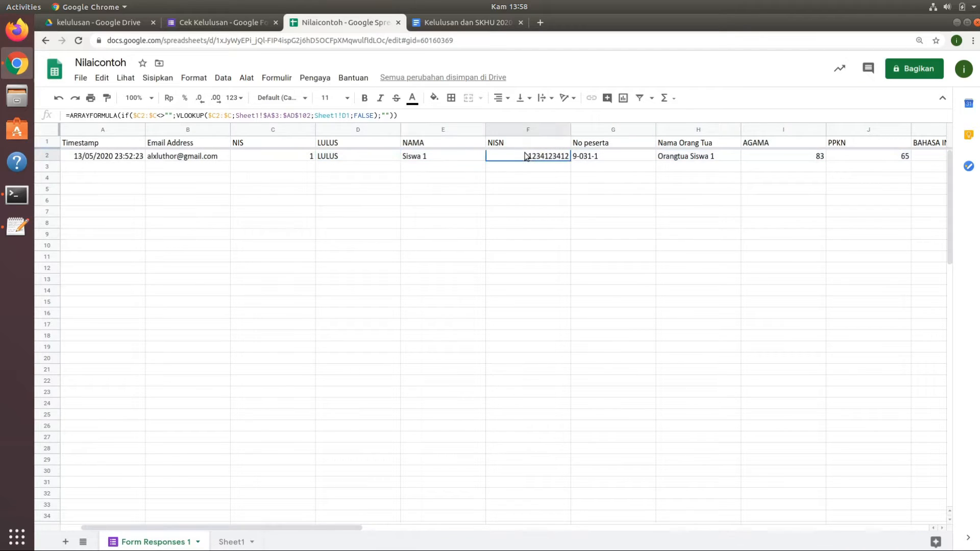
pyautogui.click(616, 156)
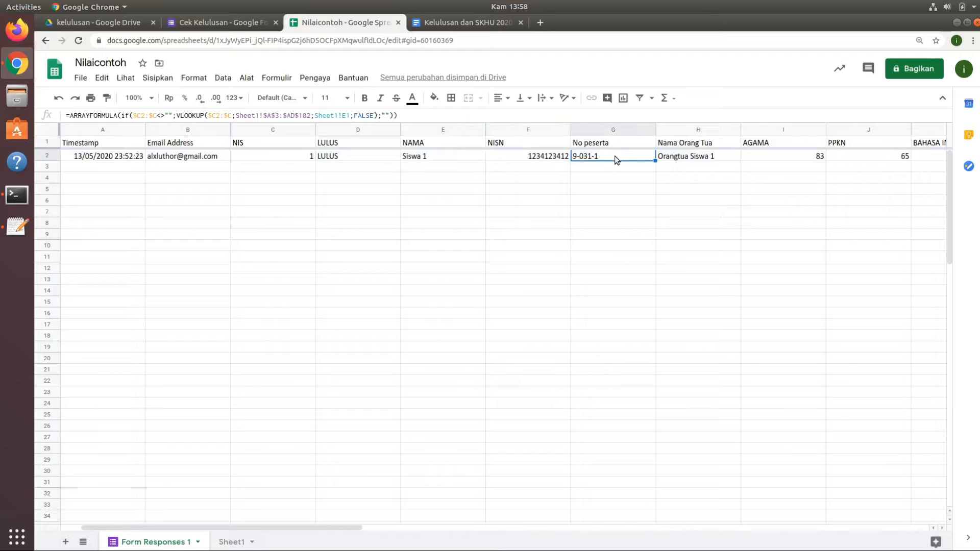
pyautogui.click(709, 160)
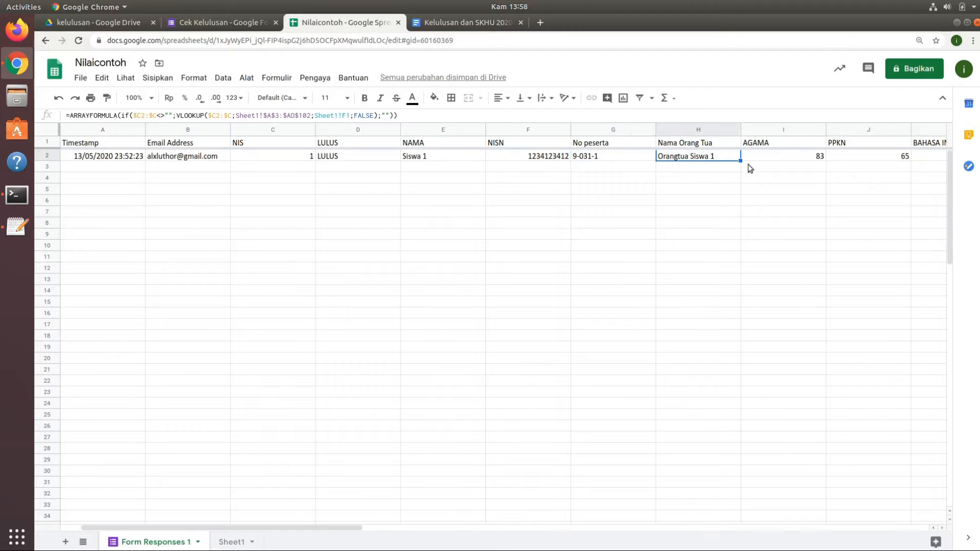
pyautogui.click(779, 159)
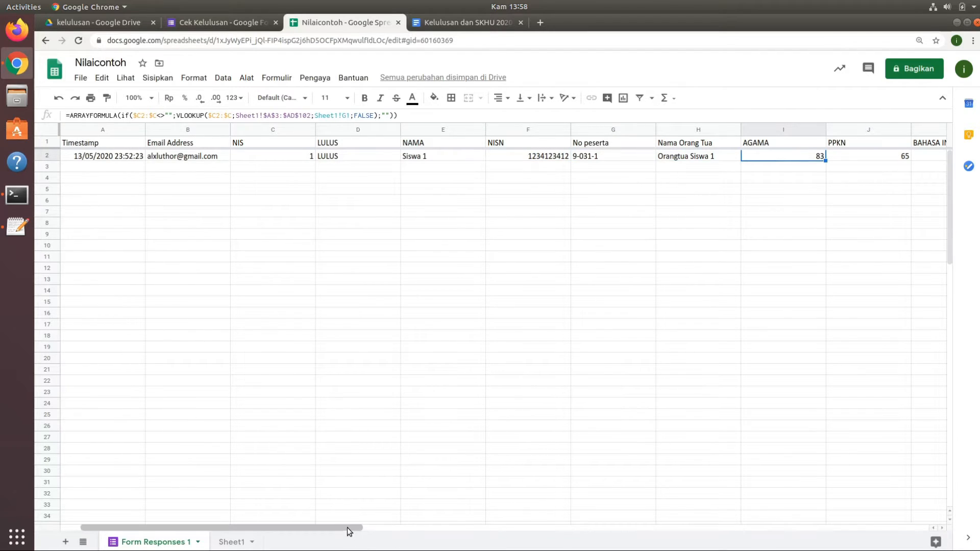
pyautogui.moveTo(347, 528); pyautogui.dragTo(473, 515)
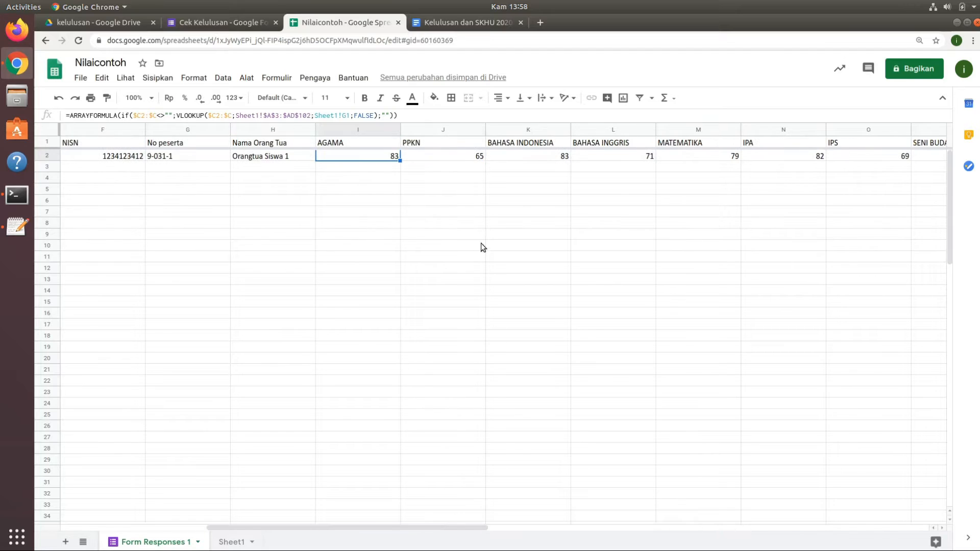
pyautogui.click(461, 158)
pyautogui.click(528, 160)
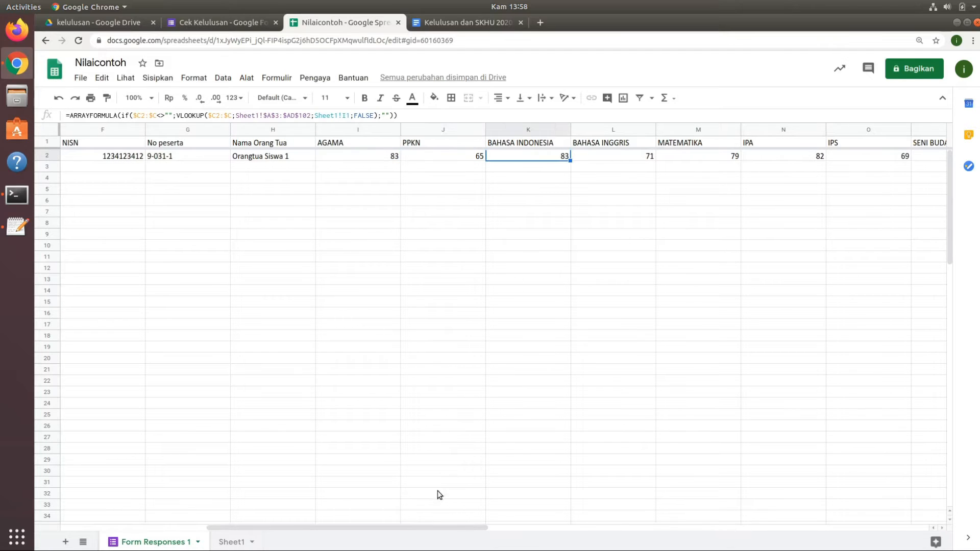
pyautogui.moveTo(439, 528); pyautogui.dragTo(658, 521)
pyautogui.click(635, 160)
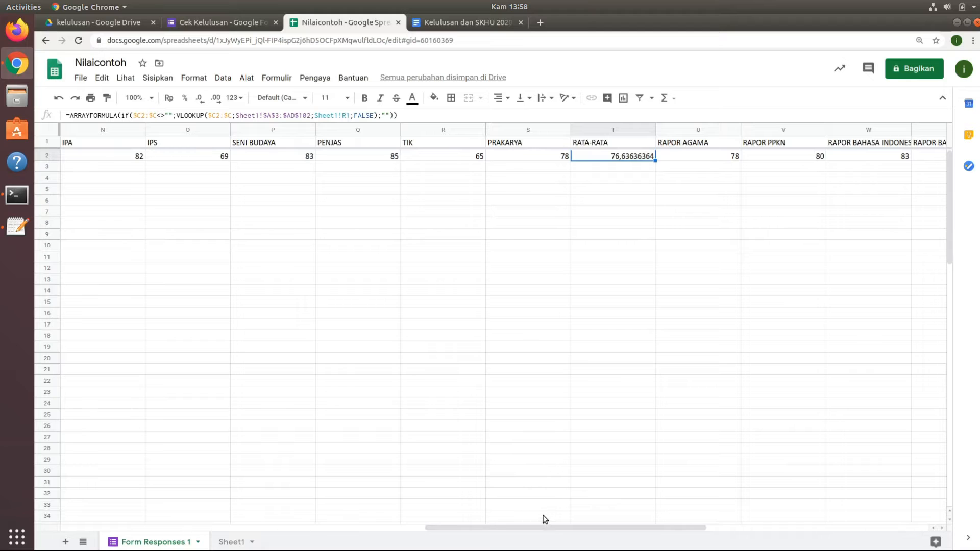
pyautogui.moveTo(551, 529); pyautogui.dragTo(211, 529)
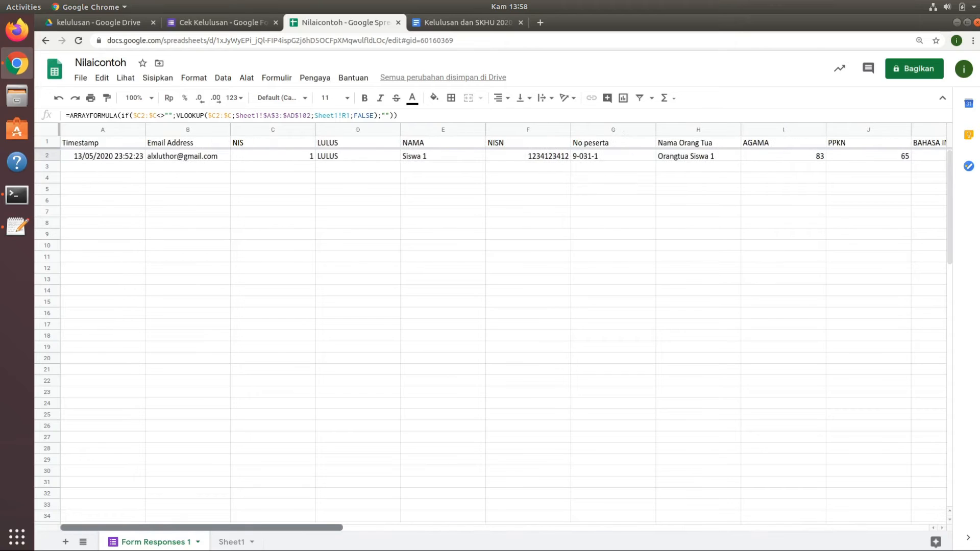
pyautogui.click(133, 167)
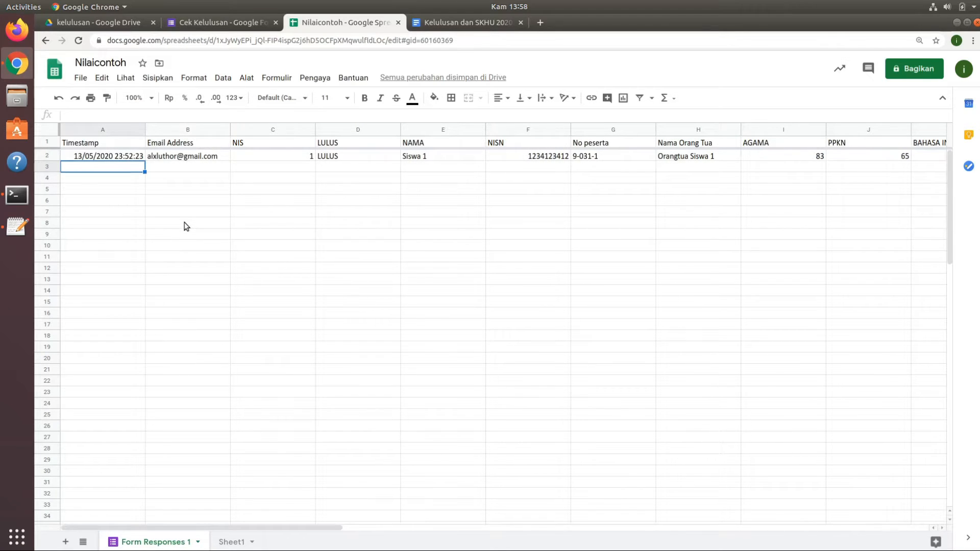
# Enter a test response in row 3 of Form Responses 1 with Timestamp 1 and NIS 2, then view the looked-up values.
pyautogui.write('1')
pyautogui.press('Tab')
pyautogui.press('Tab')
pyautogui.press('Tab')
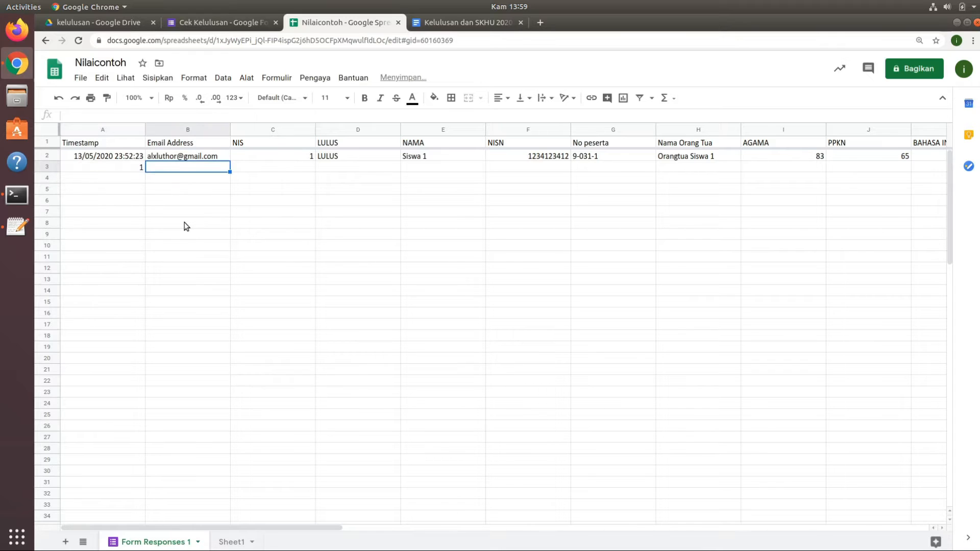
pyautogui.press('Left')
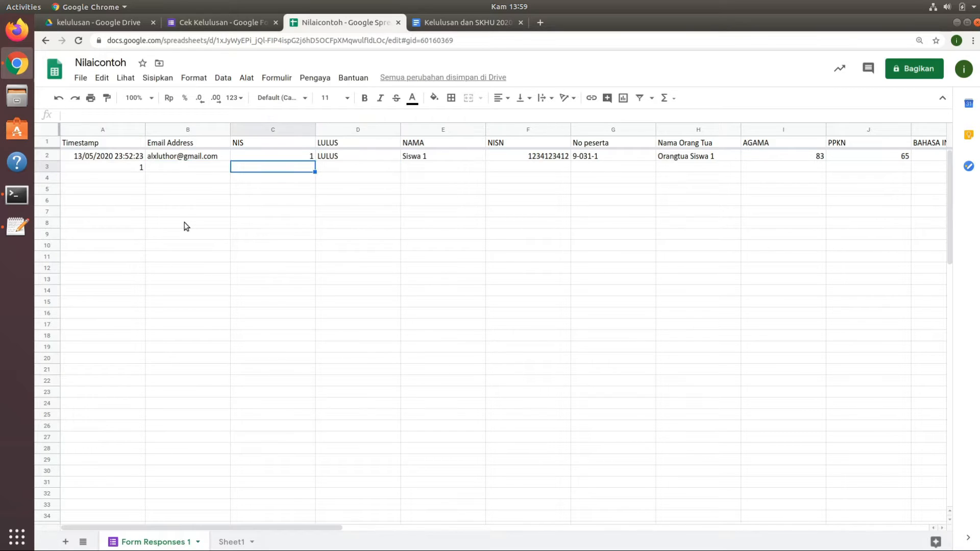
pyautogui.write('2')
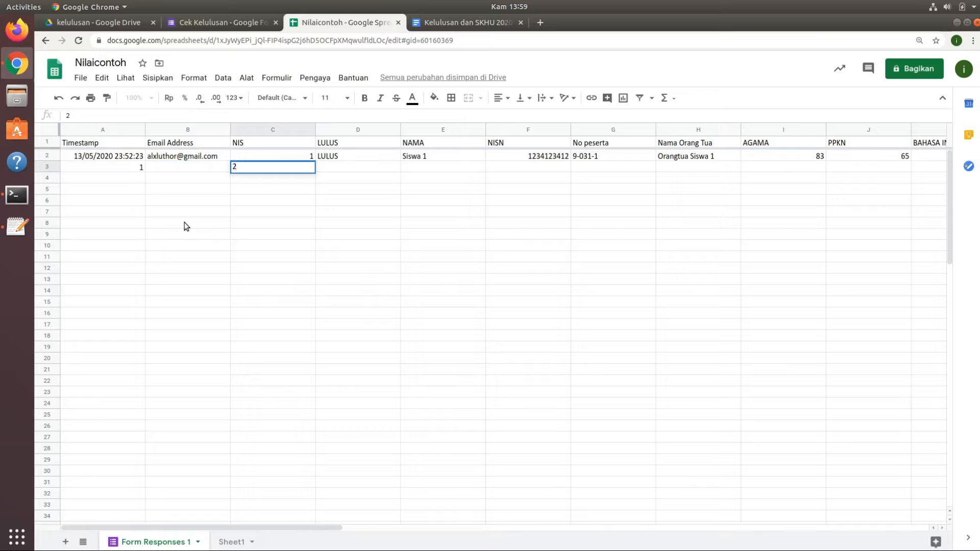
pyautogui.press('Return')
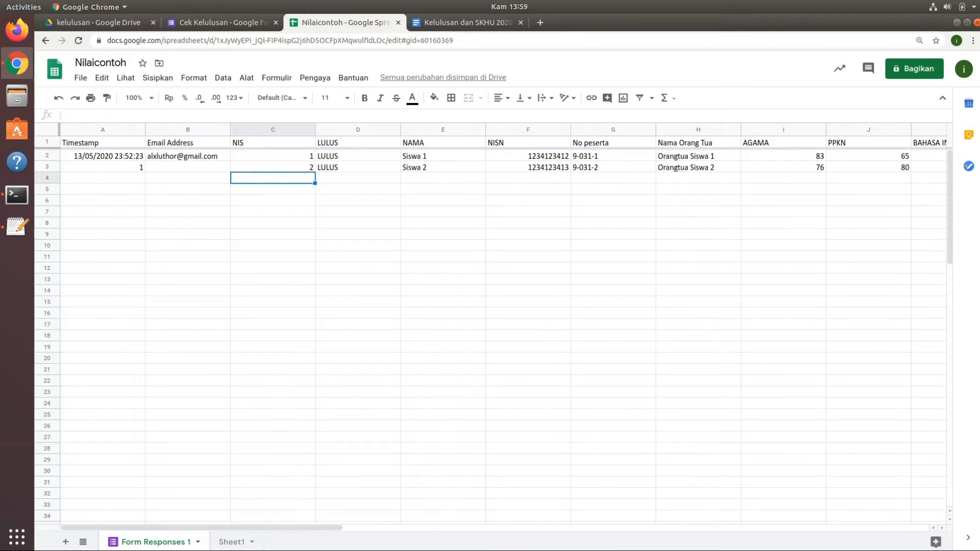
pyautogui.moveTo(332, 525); pyautogui.dragTo(596, 527)
pyautogui.moveTo(680, 509); pyautogui.dragTo(274, 545)
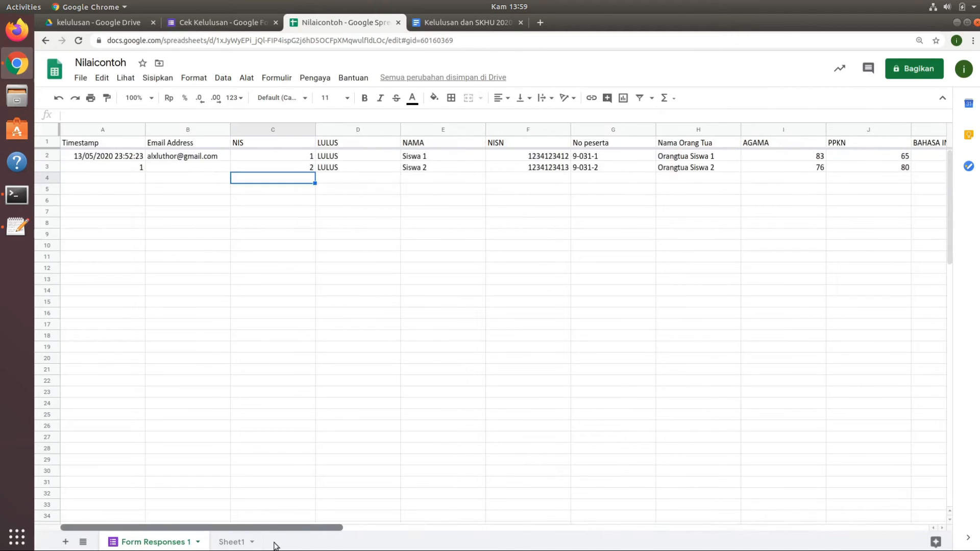
# Change the NIS in C3 of Form Responses 1 to 3 to test the lookup with another student.
pyautogui.click(232, 543)
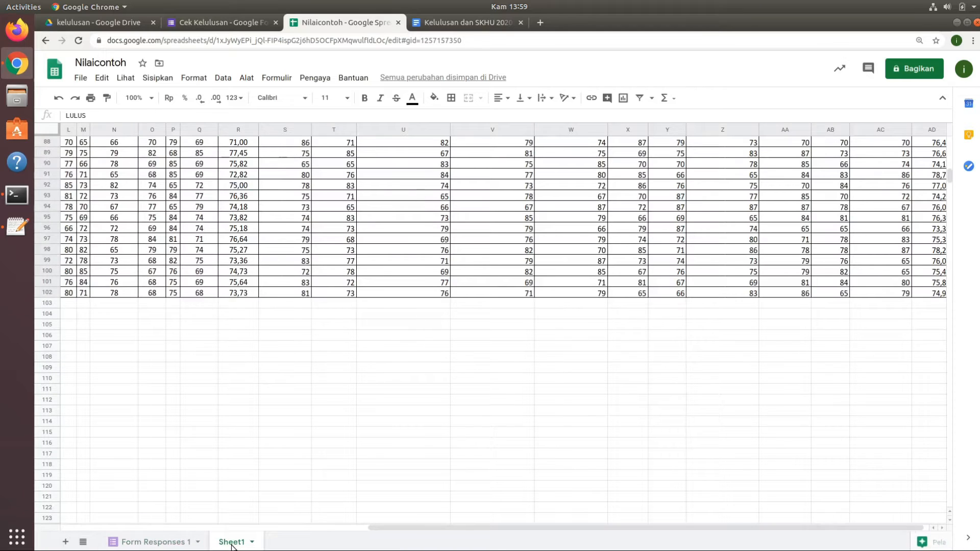
pyautogui.click(166, 541)
pyautogui.click(301, 171)
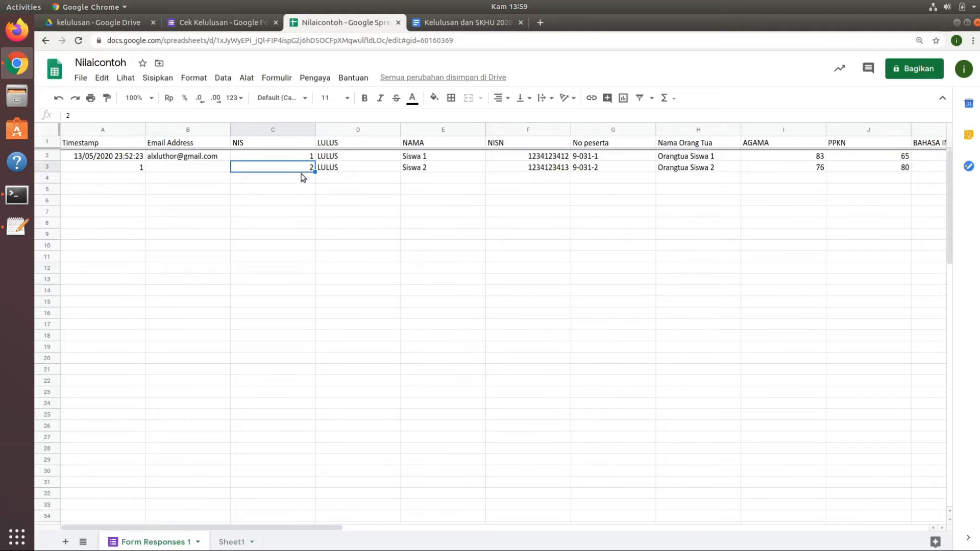
pyautogui.write('3')
pyautogui.press('Return')
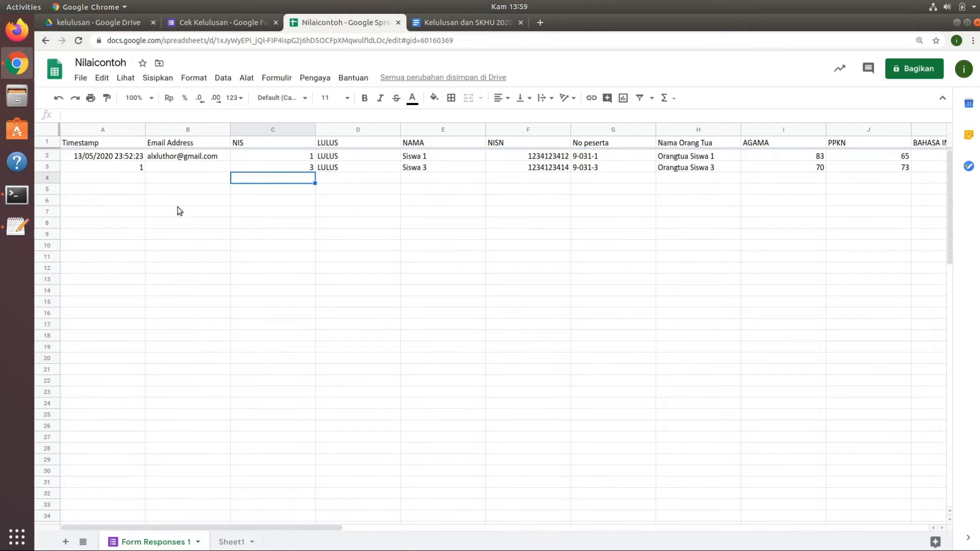
# Clear the test timestamp in A3 and set the NIS in C3 to 65.
pyautogui.click(137, 171)
pyautogui.press('Delete')
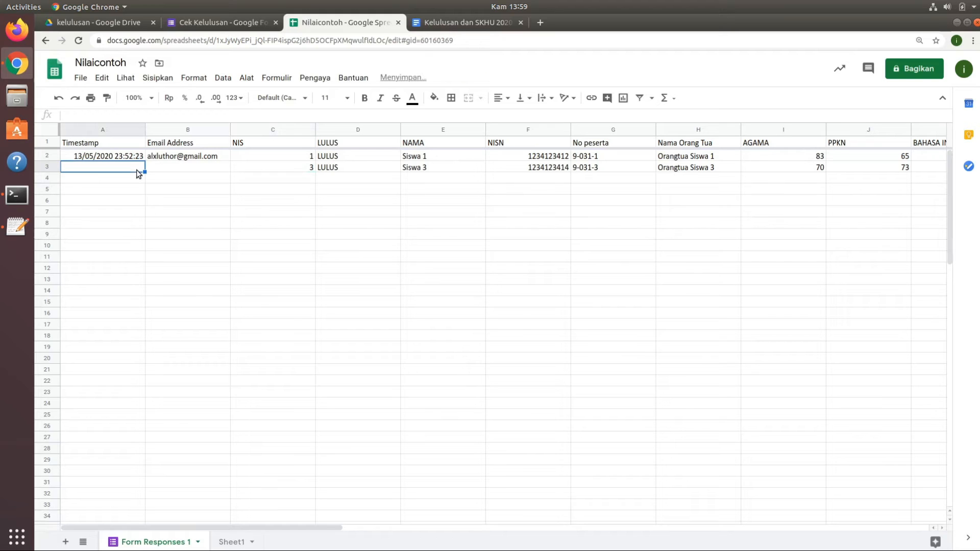
pyautogui.click(304, 168)
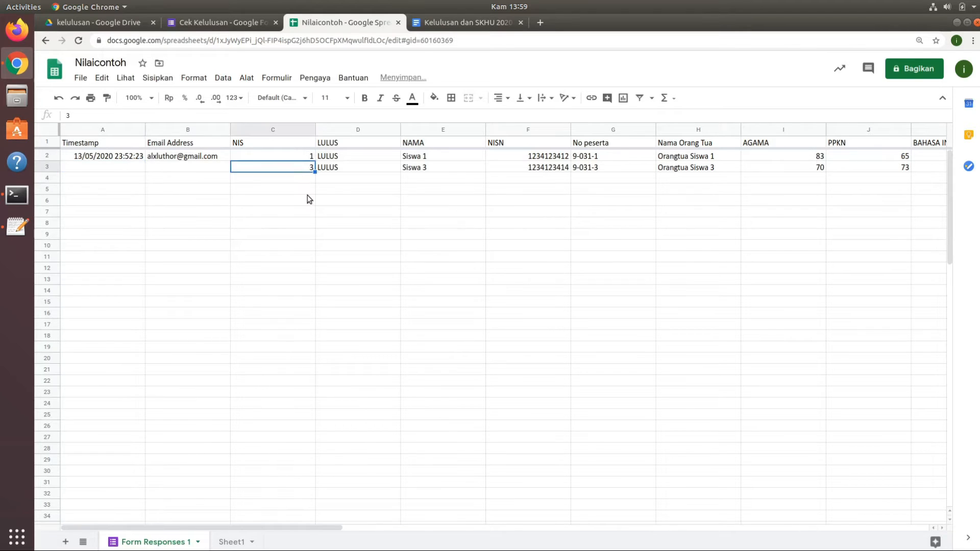
pyautogui.write('65')
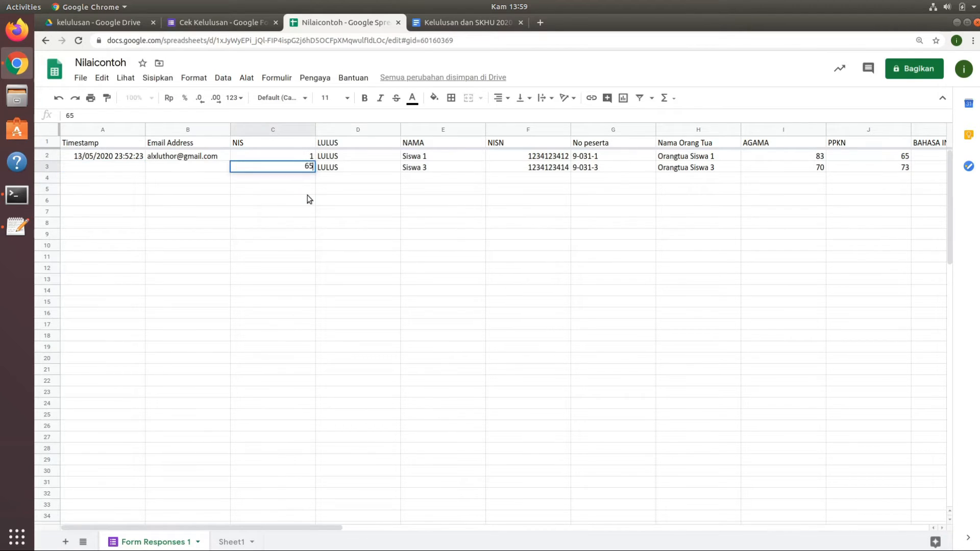
pyautogui.press('Return')
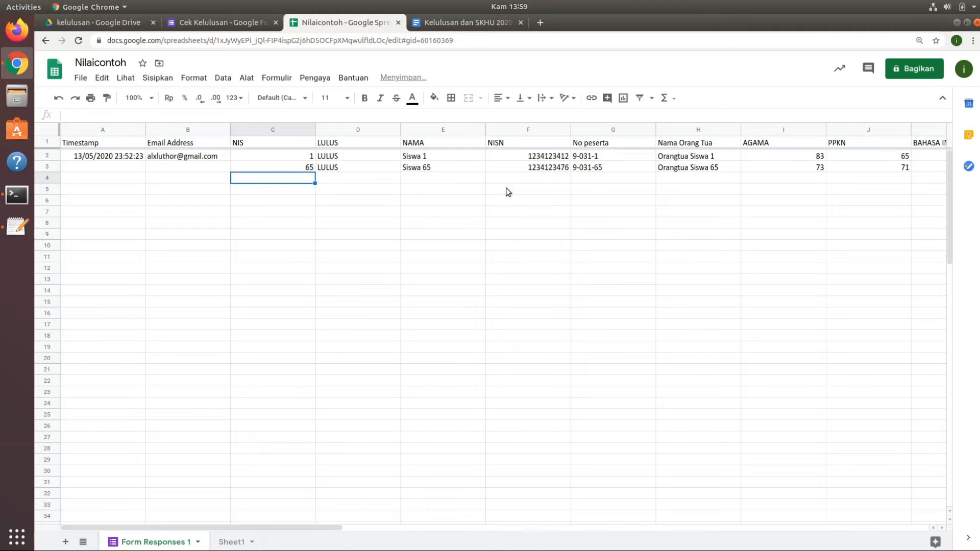
# Compare the NIS 65 record in Sheet1 with row 3 of Form Responses 1, including the AGAMA score.
pyautogui.click(231, 542)
pyautogui.scroll(5, 144, 290)
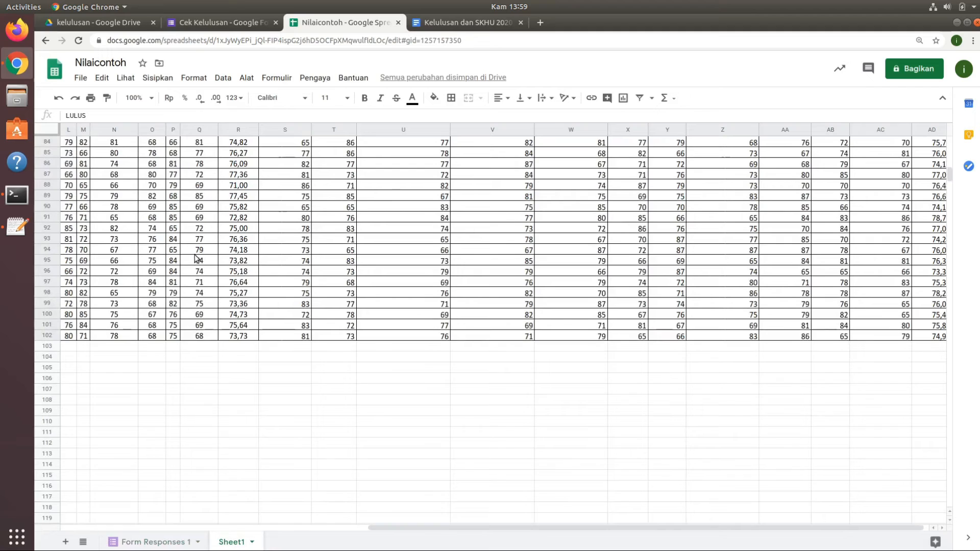
pyautogui.scroll(1, 193, 258)
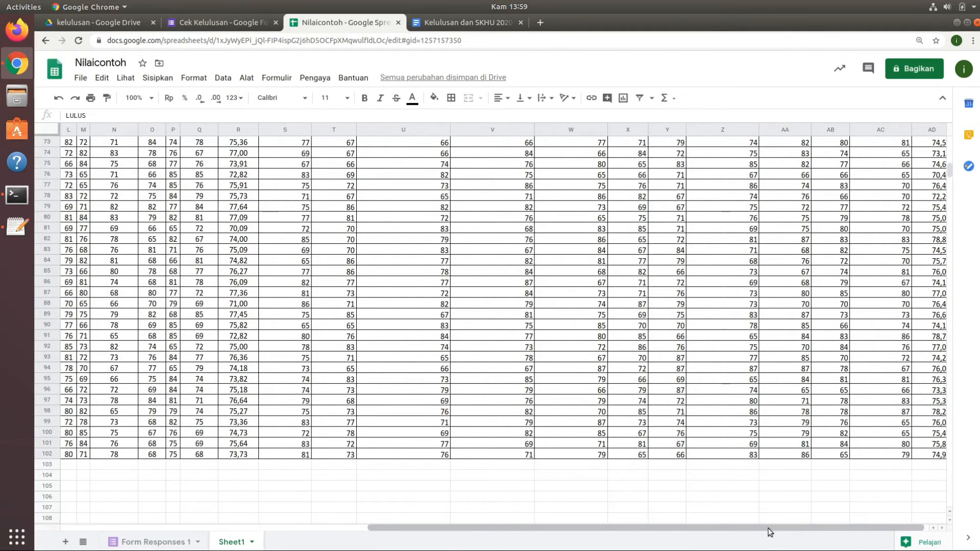
pyautogui.moveTo(767, 528); pyautogui.dragTo(270, 521)
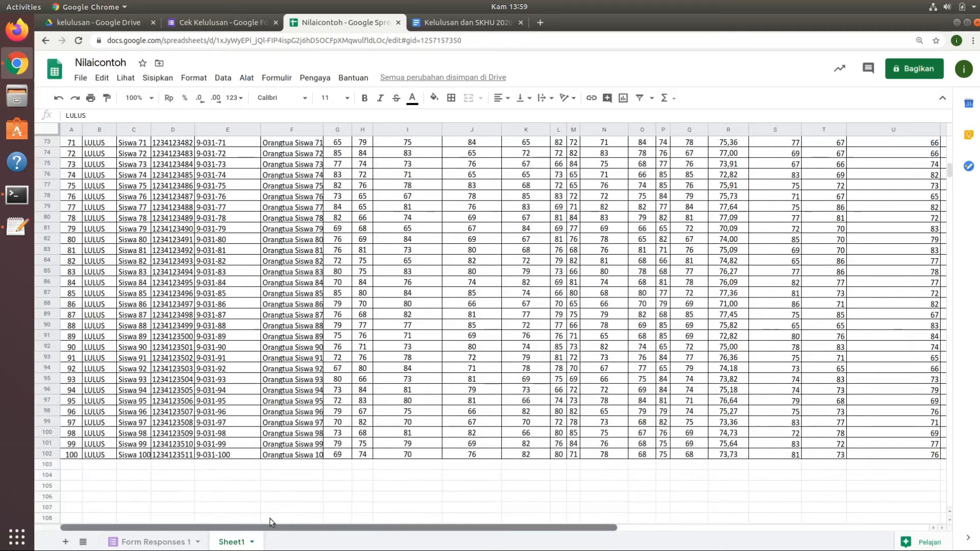
pyautogui.click(67, 164)
pyautogui.press('Up')
pyautogui.press('Up')
pyautogui.press('Up')
pyautogui.press('Up')
pyautogui.press('Up')
pyautogui.press('Up')
pyautogui.press('Up')
pyautogui.press('Up')
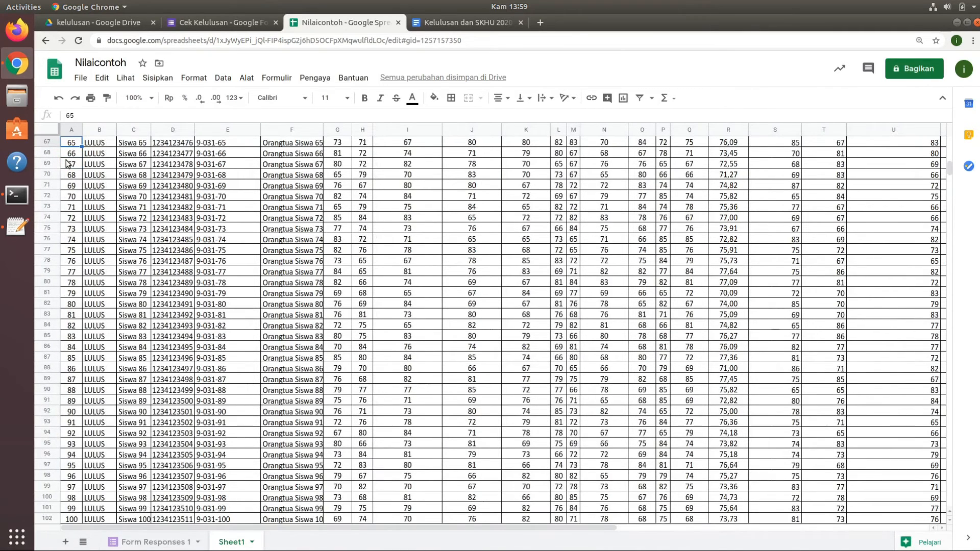
pyautogui.click(340, 144)
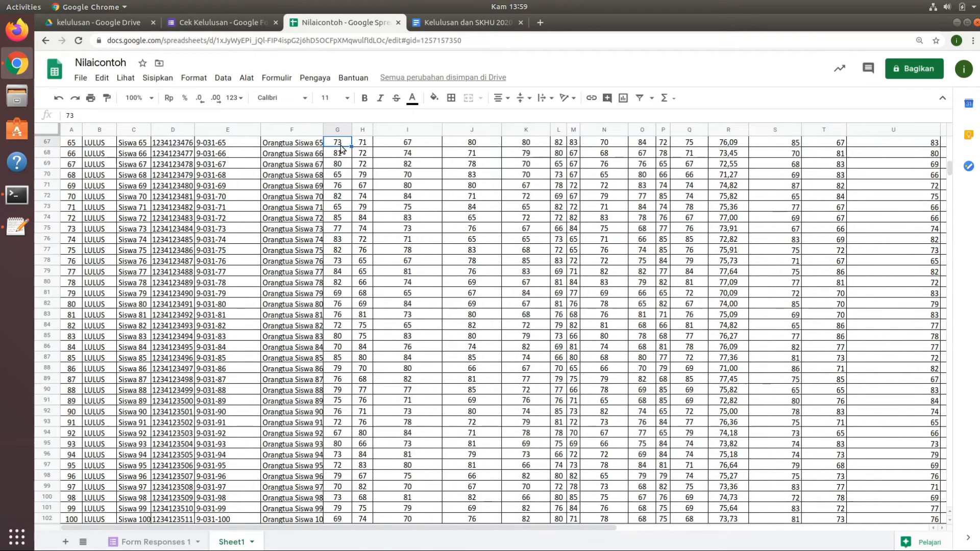
pyautogui.click(148, 542)
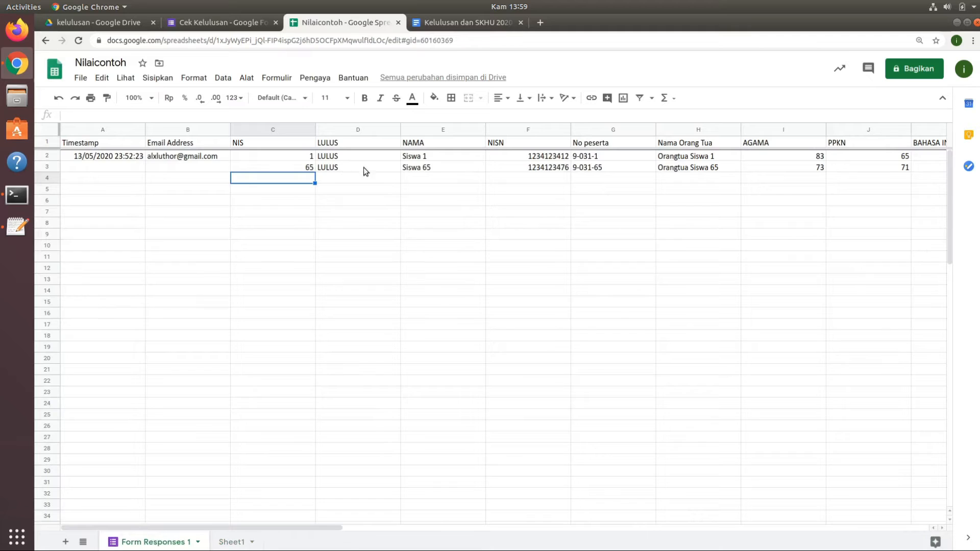
pyautogui.click(772, 171)
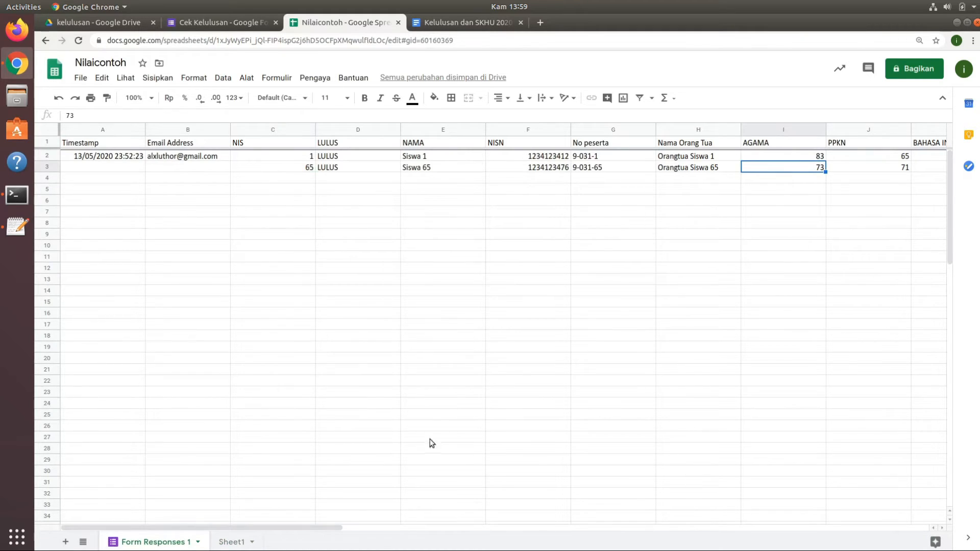
# Compare the decimals in the RATA-RATA column of Form Responses 1 with the RATA-RATA column in Sheet1.
pyautogui.moveTo(337, 530); pyautogui.dragTo(104, 513)
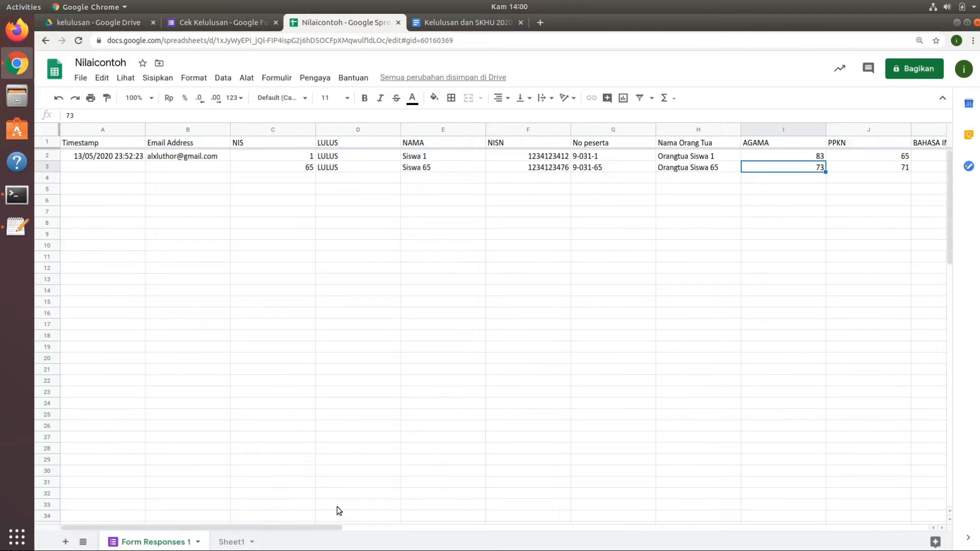
pyautogui.moveTo(323, 528); pyautogui.dragTo(660, 525)
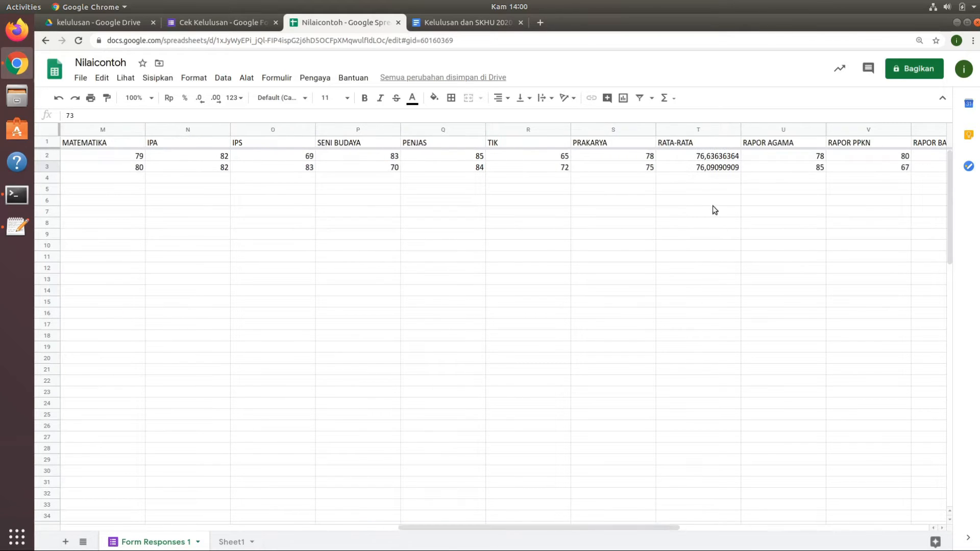
pyautogui.click(718, 156)
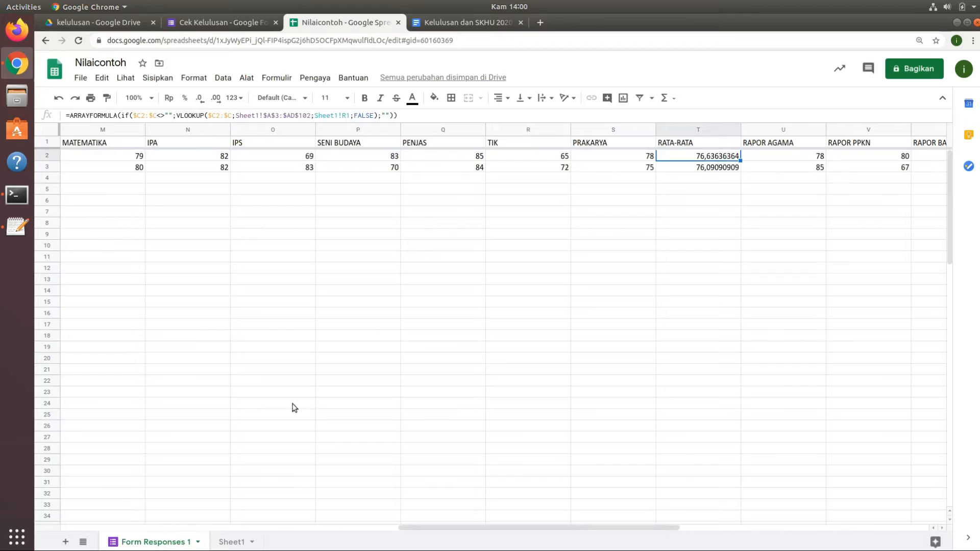
pyautogui.click(233, 542)
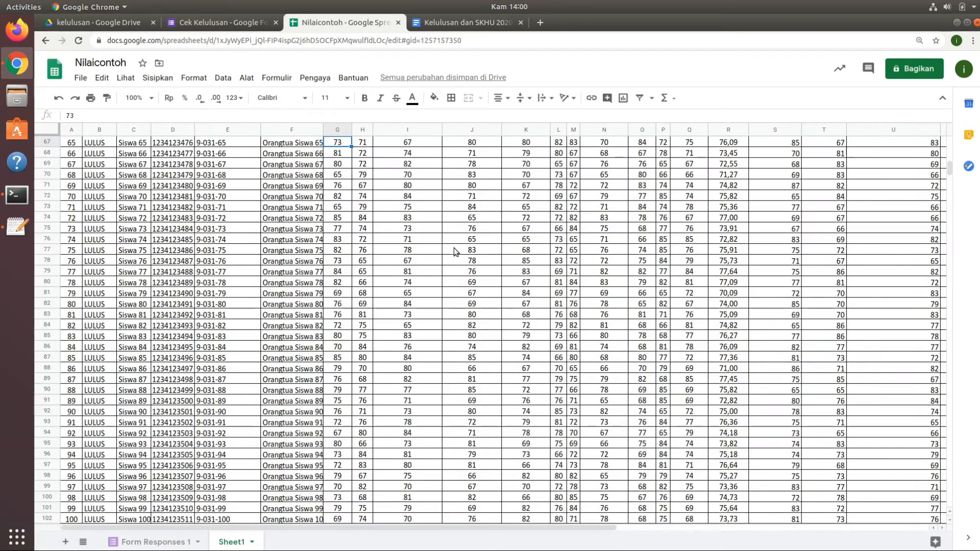
pyautogui.moveTo(948, 179); pyautogui.dragTo(952, 137)
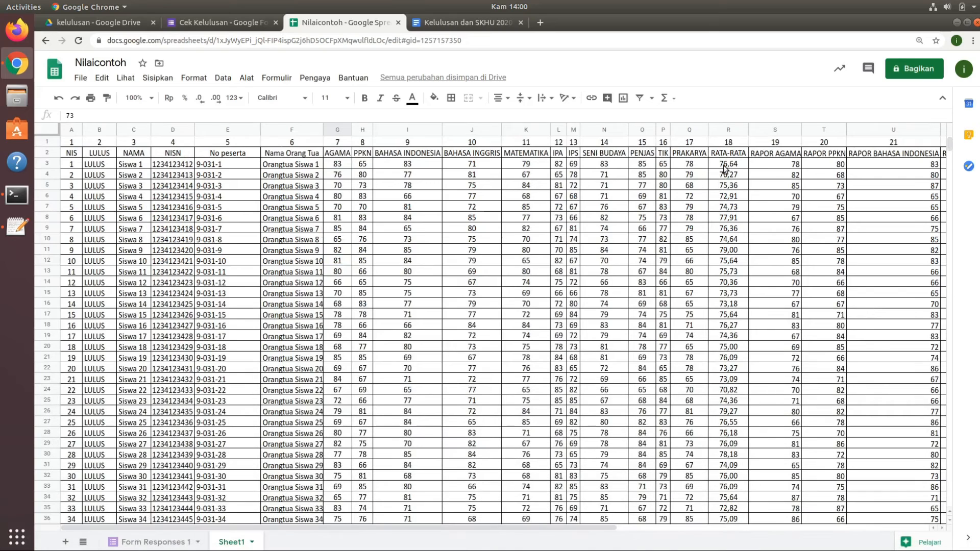
pyautogui.click(734, 152)
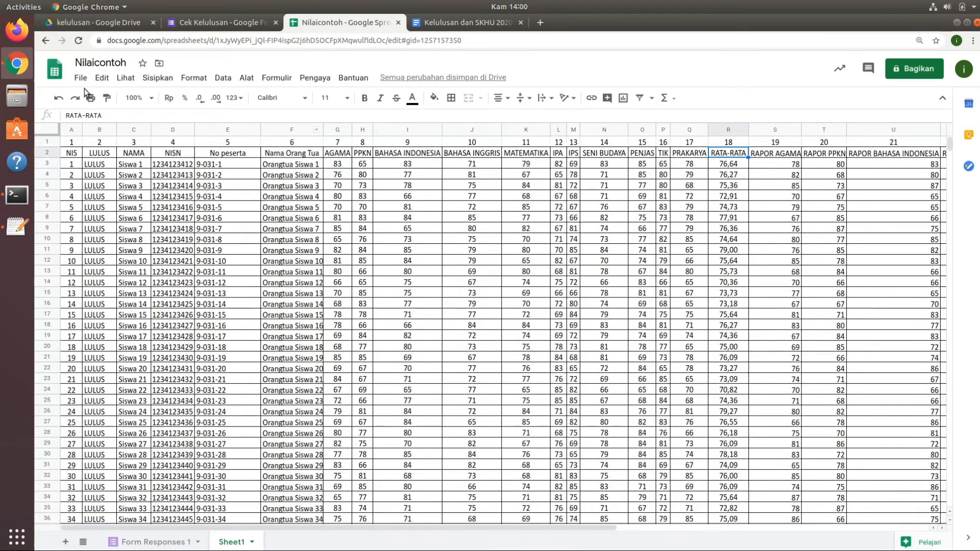
# Wrap the AVERAGE formula in Sheet1 cell R3 in ROUND with two decimals, as =ROUND(AVERAGE(G3:Q3),2).
pyautogui.click(734, 167)
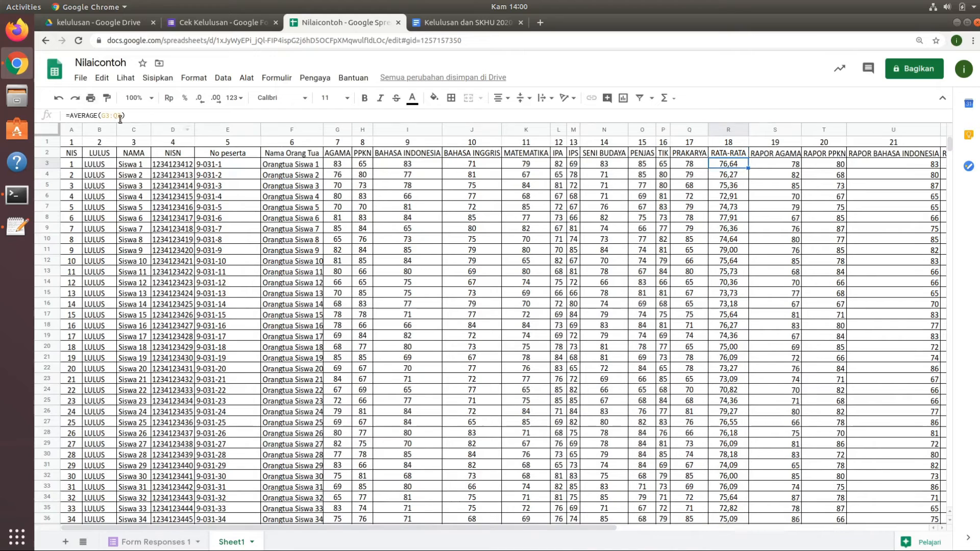
pyautogui.click(70, 115)
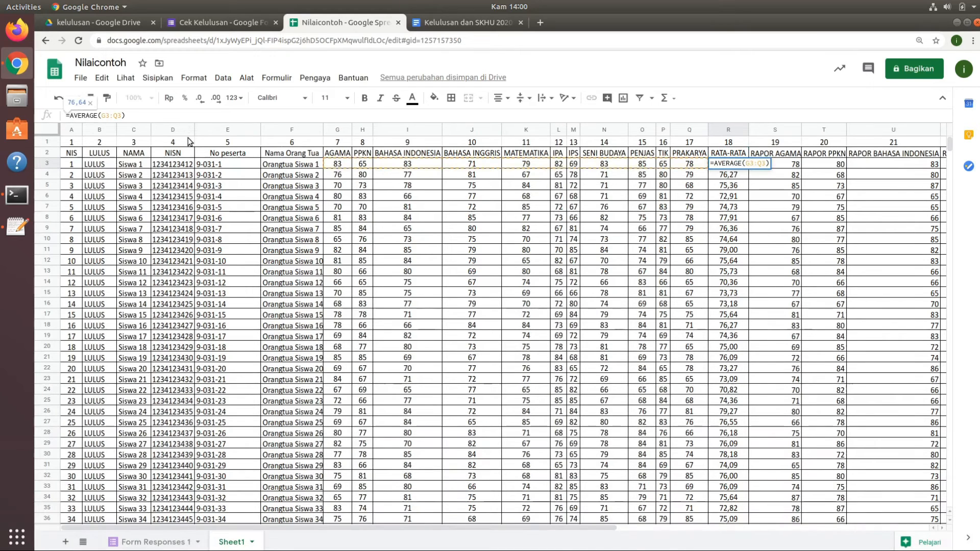
pyautogui.write('ROUND')
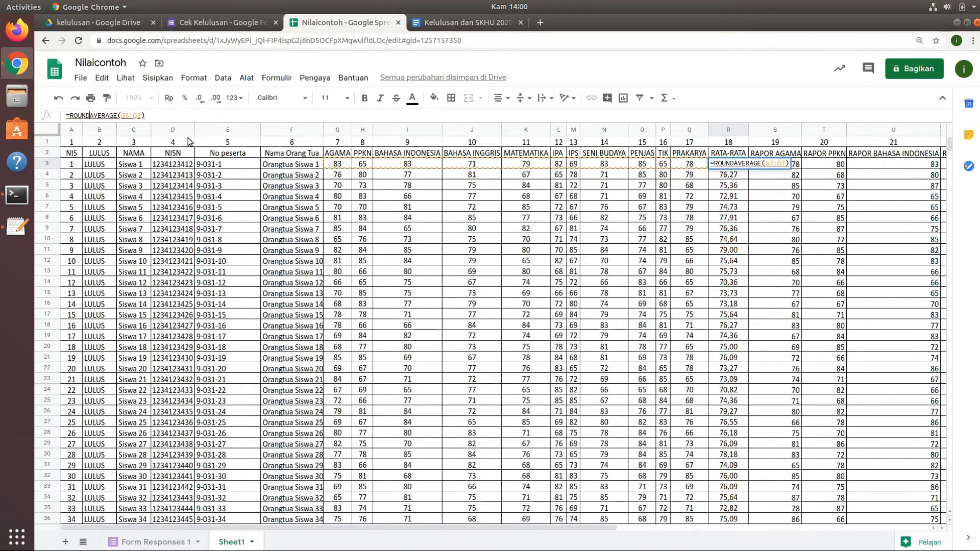
pyautogui.write('(')
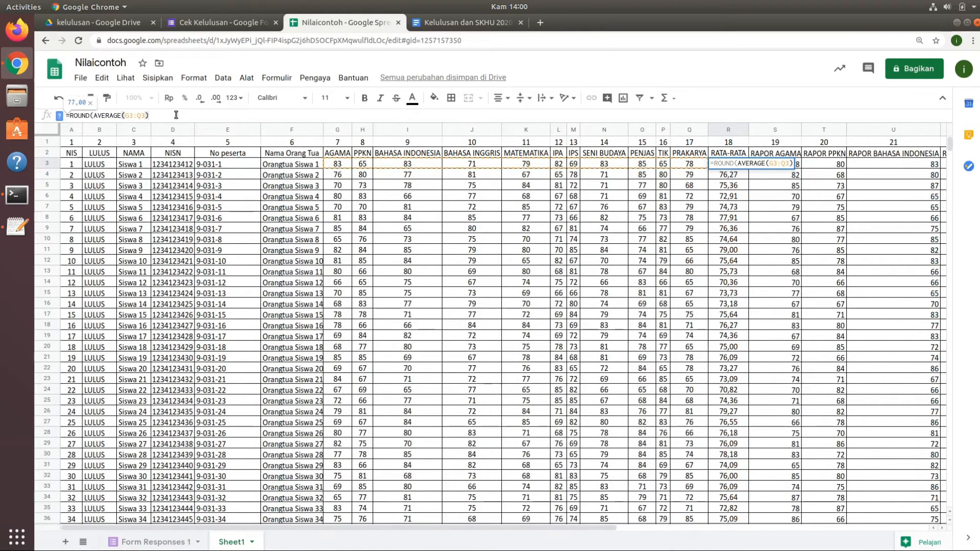
pyautogui.write(',2')
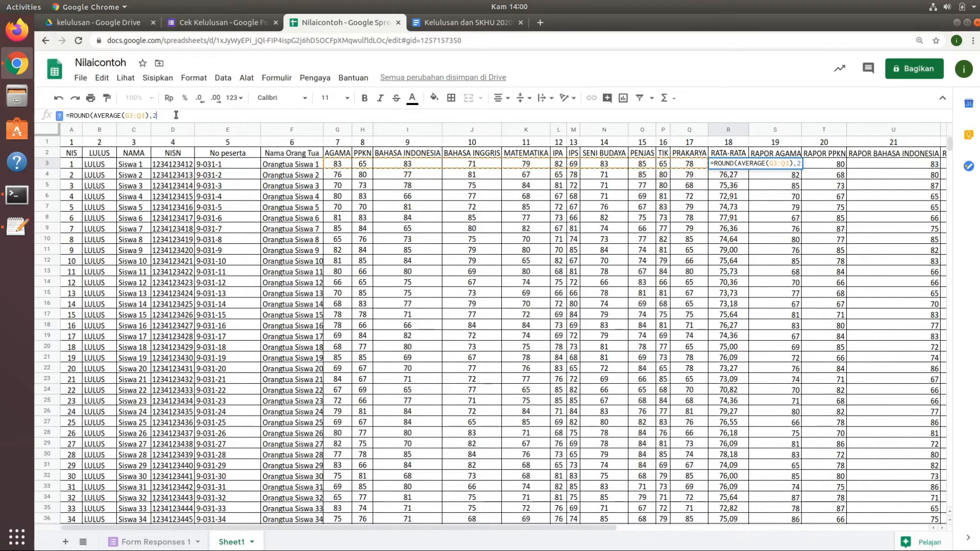
pyautogui.write(')')
pyautogui.press('Return')
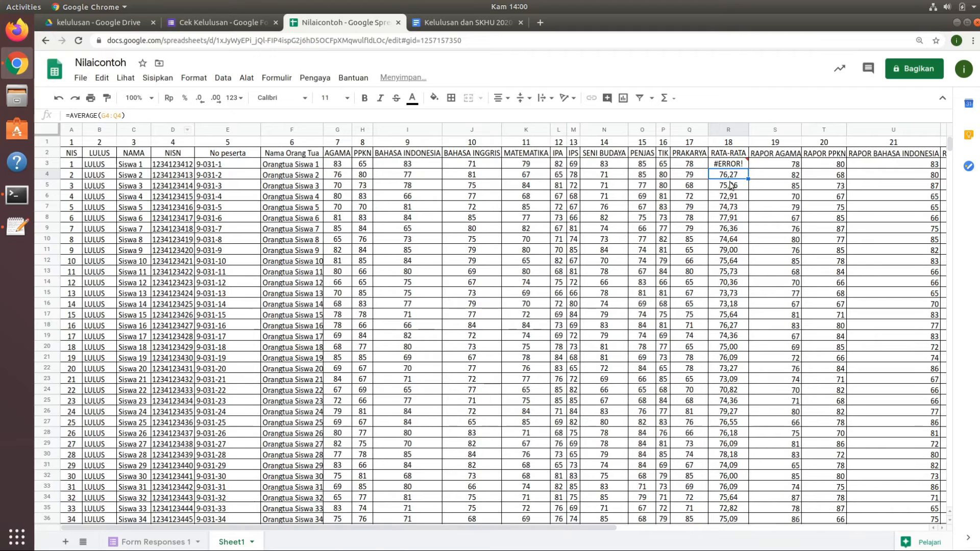
# Replace the comma separator in the R3 formula with a semicolon, giving =ROUND(AVERAGE(G3:Q3);2).
pyautogui.click(735, 167)
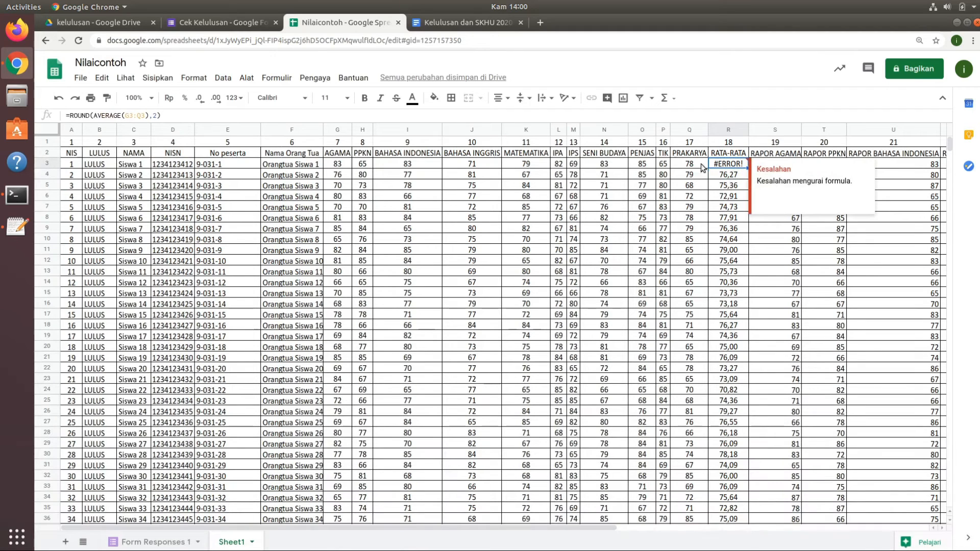
pyautogui.click(155, 114)
pyautogui.press('BackSpace')
pyautogui.write(';')
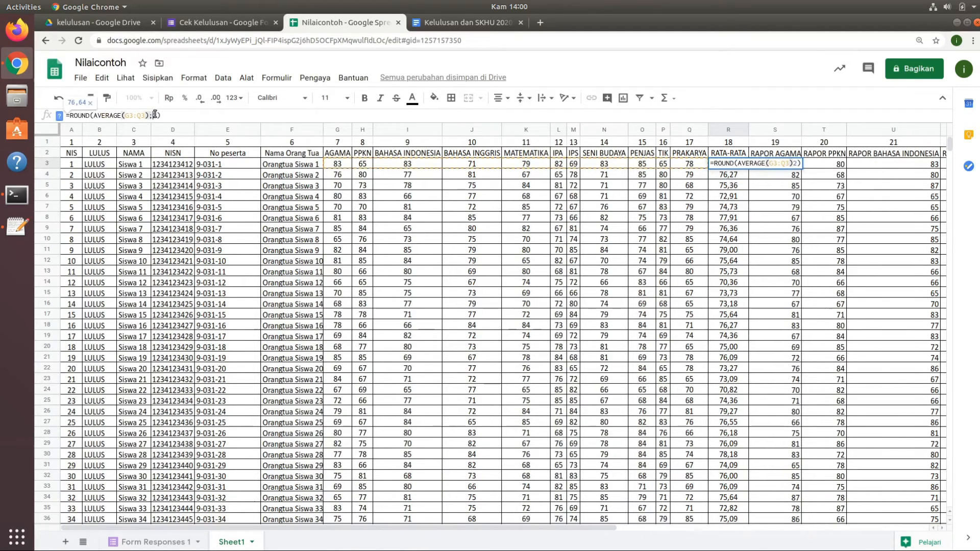
pyautogui.press('Return')
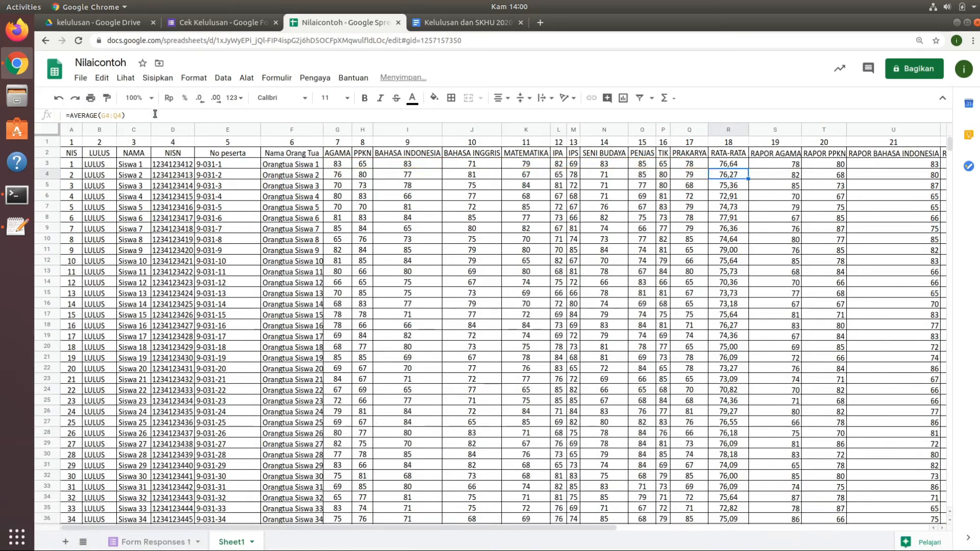
pyautogui.click(739, 164)
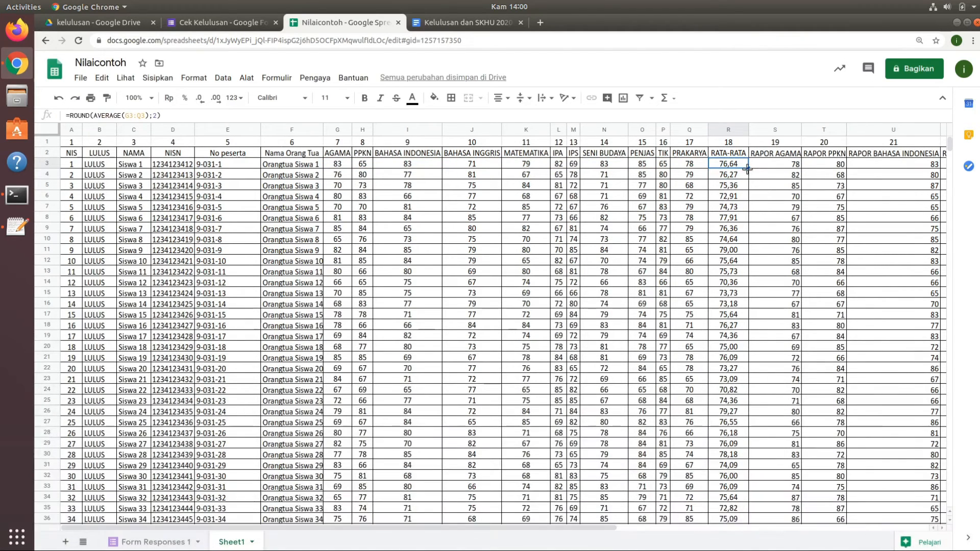
# Fill the rounded average formula in Sheet1 from R3 down to R102.
pyautogui.moveTo(747, 168); pyautogui.dragTo(747, 360)
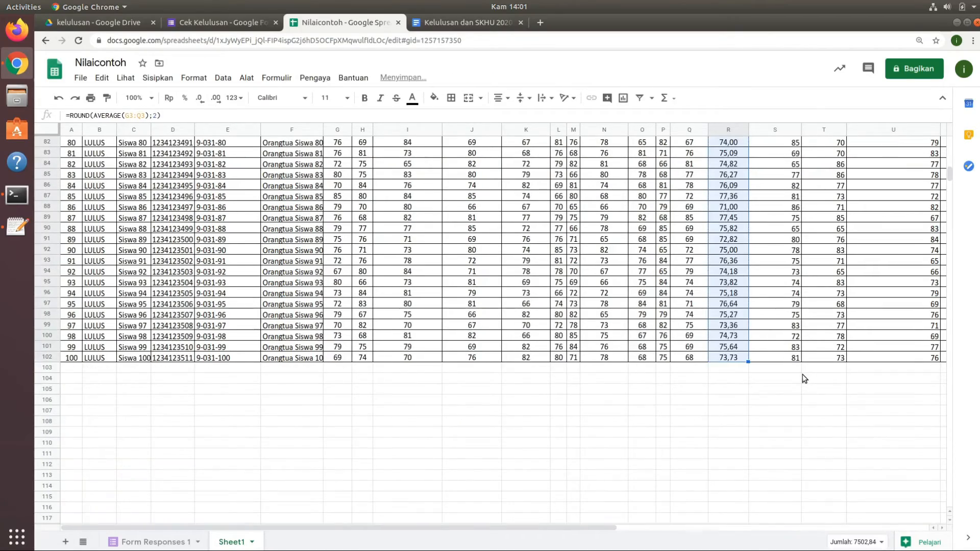
pyautogui.scroll(20, 802, 375)
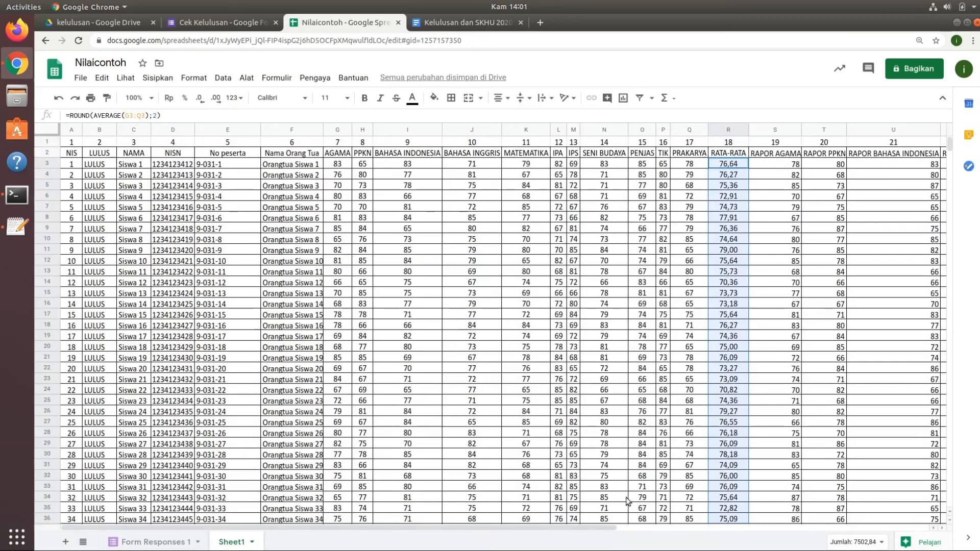
# Wrap the report-card average in Sheet1 cell AD3 in ROUND with two decimals, as =ROUND(AVERAGE(S3:AC3);2).
pyautogui.moveTo(608, 527); pyautogui.dragTo(942, 539)
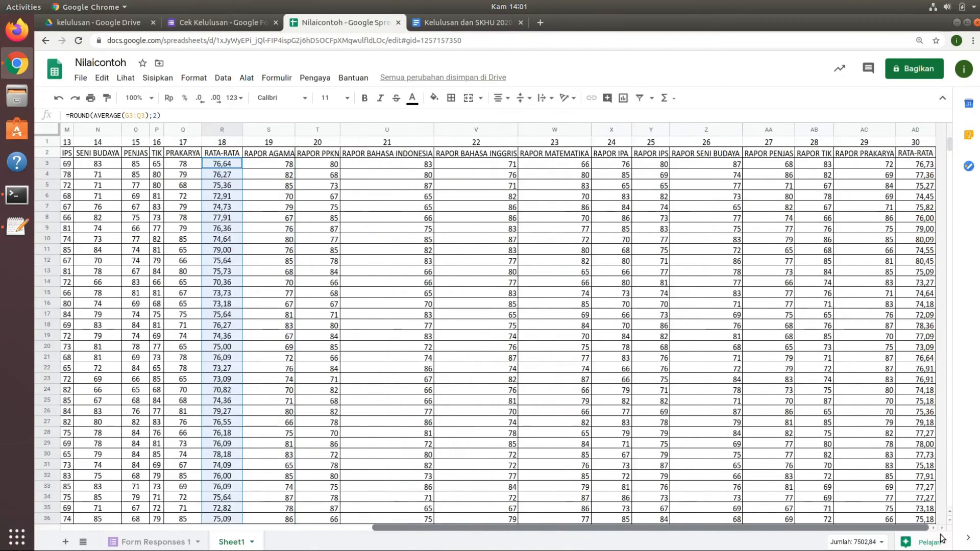
pyautogui.click(925, 166)
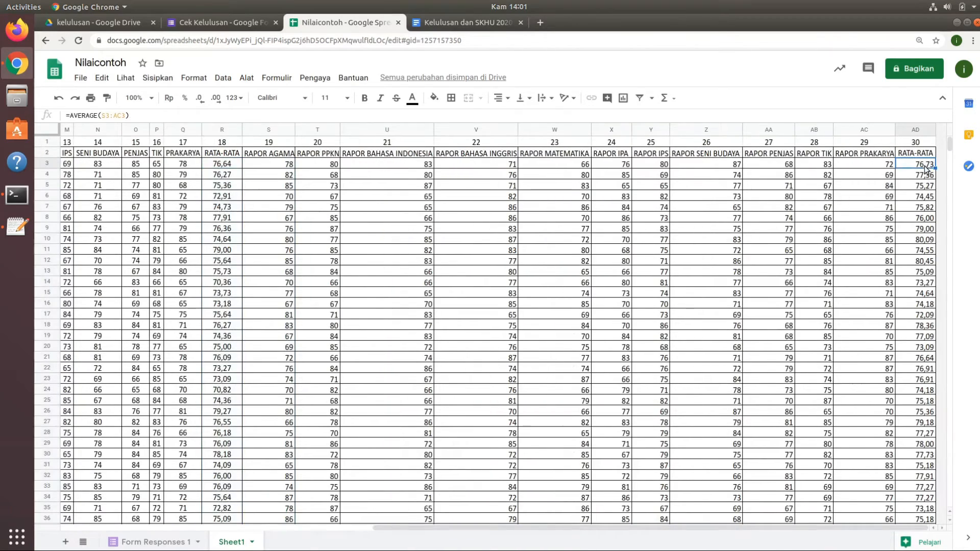
pyautogui.click(70, 115)
pyautogui.write('RO')
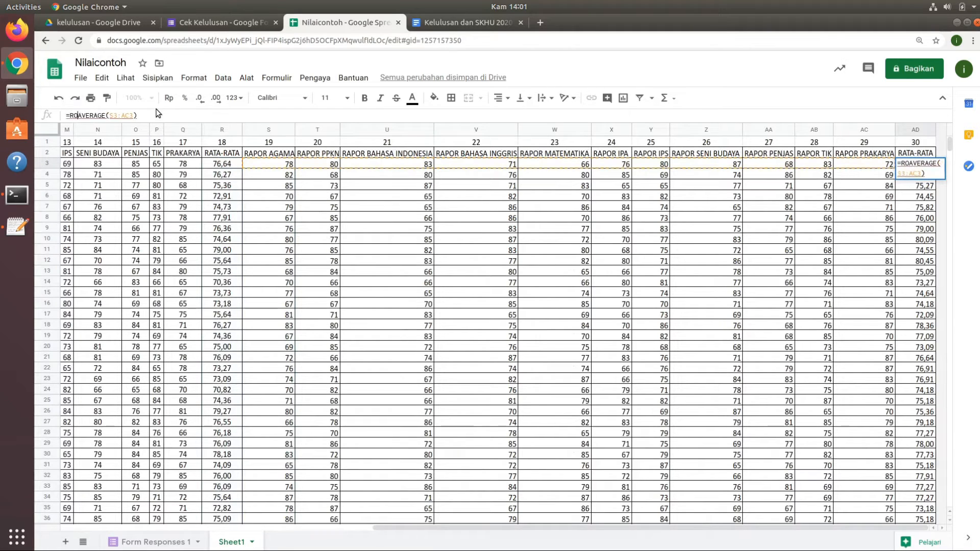
pyautogui.write('UND(')
pyautogui.click(165, 115)
pyautogui.write(')')
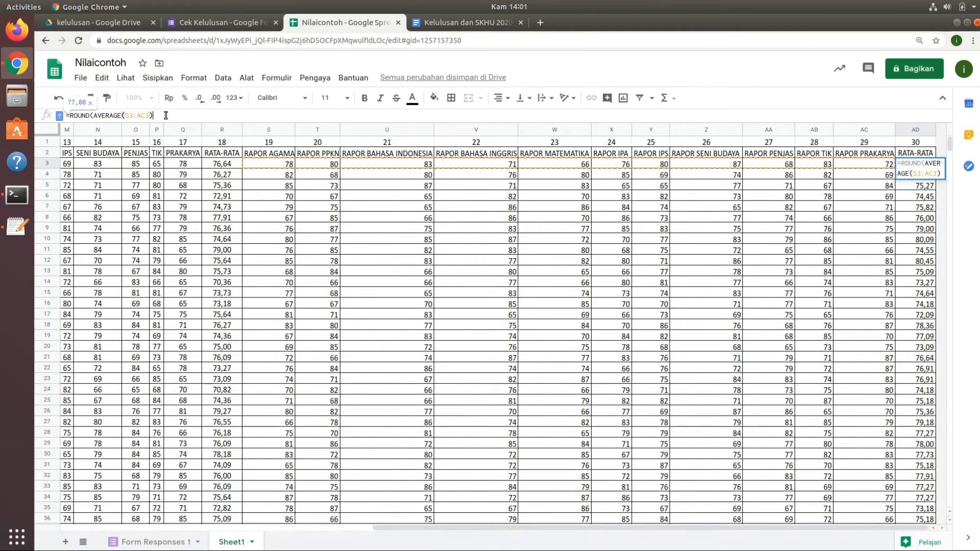
pyautogui.write('; ')
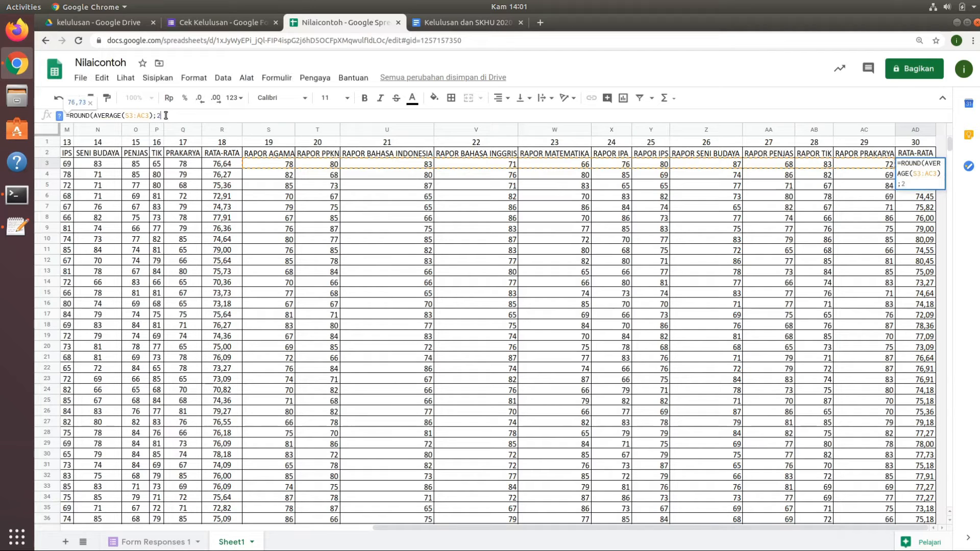
pyautogui.write('2)')
pyautogui.press('Return')
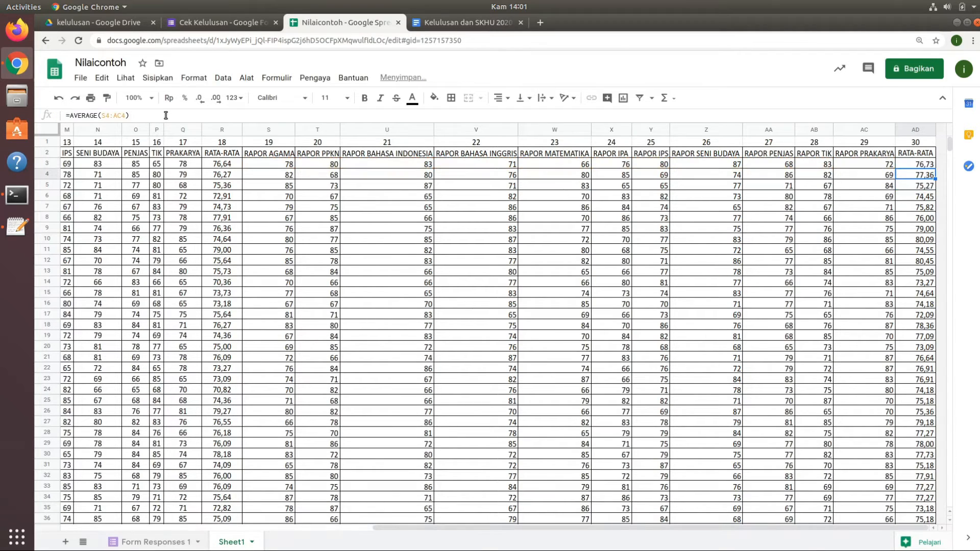
# Fill the rounded report-card average formula from AD3 down to the last student row.
pyautogui.click(917, 165)
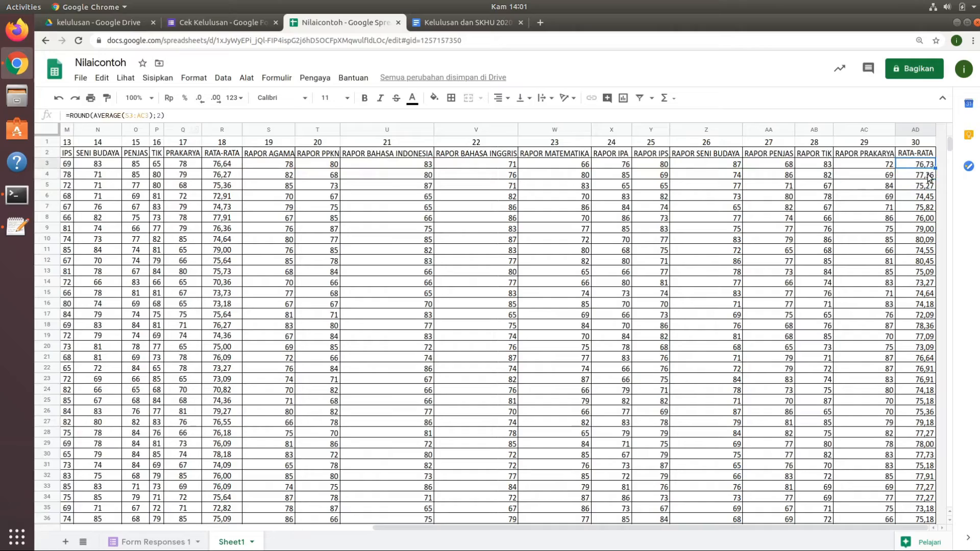
pyautogui.moveTo(936, 169); pyautogui.dragTo(938, 445)
pyautogui.scroll(15, 861, 282)
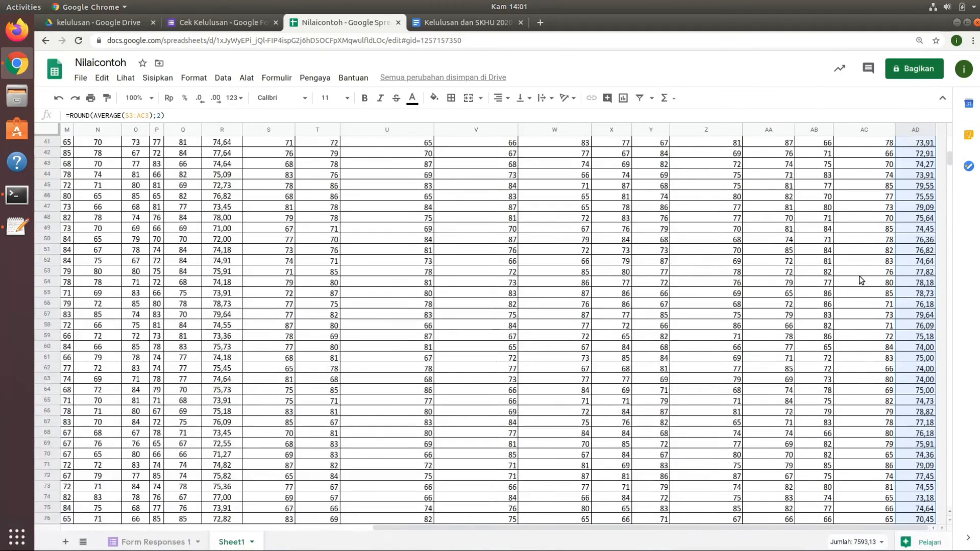
# Check the decimals in both RATA-RATA columns of Form Responses 1, and clear the test NIS 65 from cell C3.
pyautogui.click(159, 543)
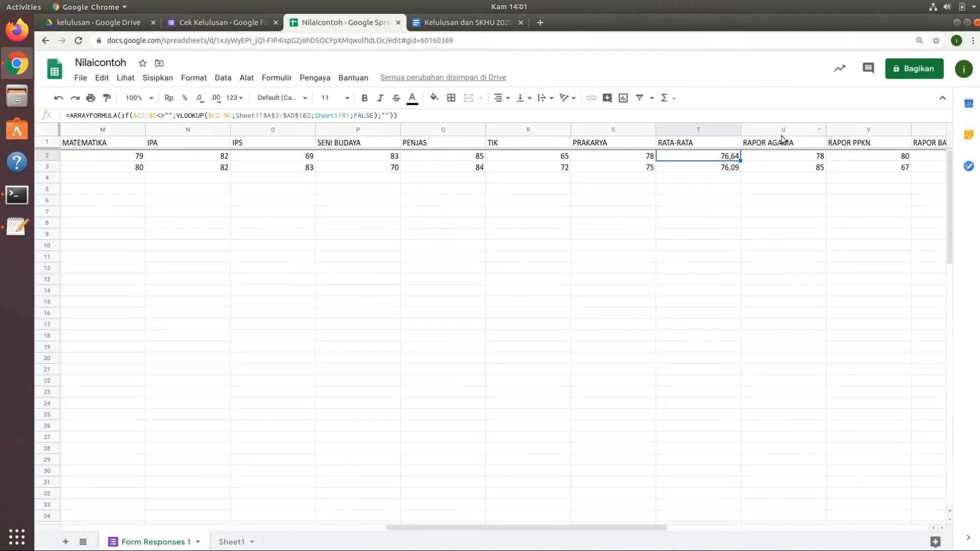
pyautogui.click(727, 169)
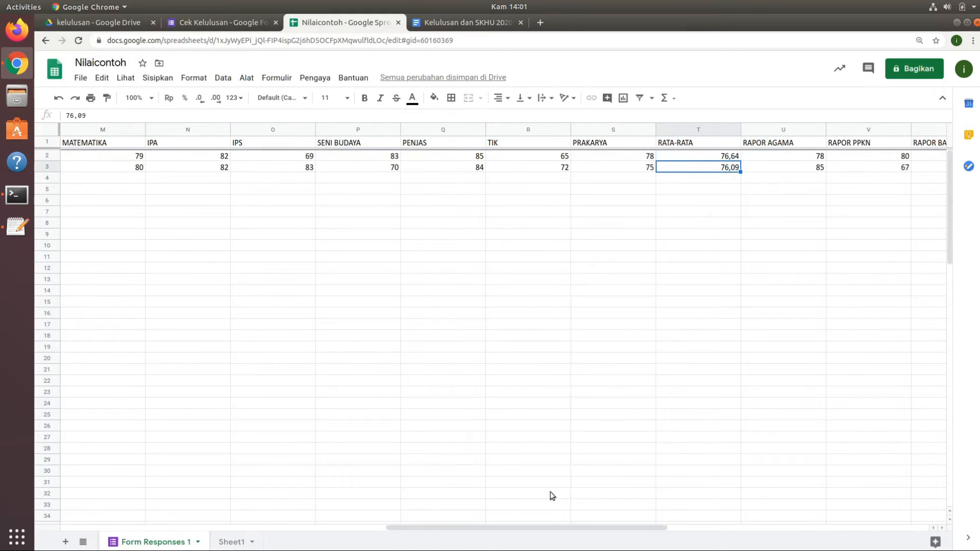
pyautogui.moveTo(584, 527); pyautogui.dragTo(917, 505)
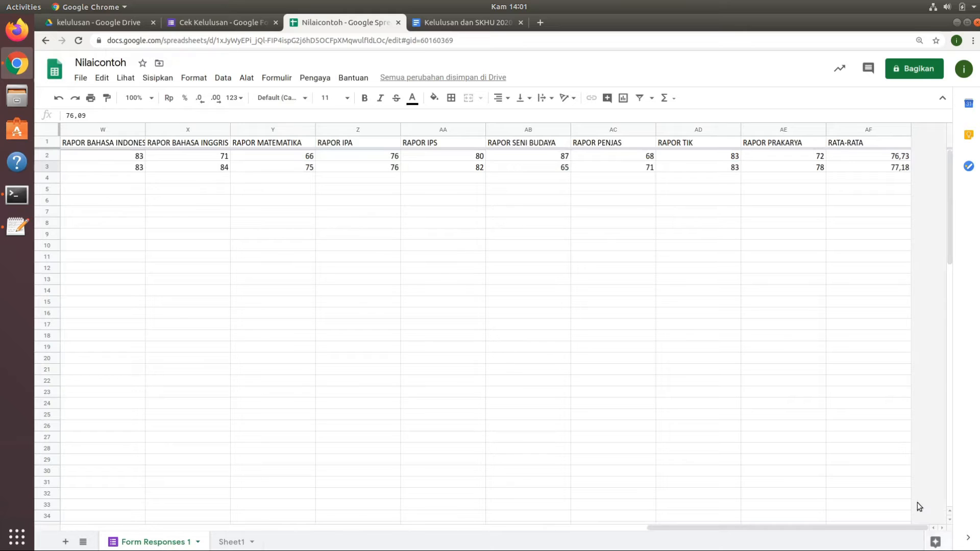
pyautogui.moveTo(730, 528); pyautogui.dragTo(83, 545)
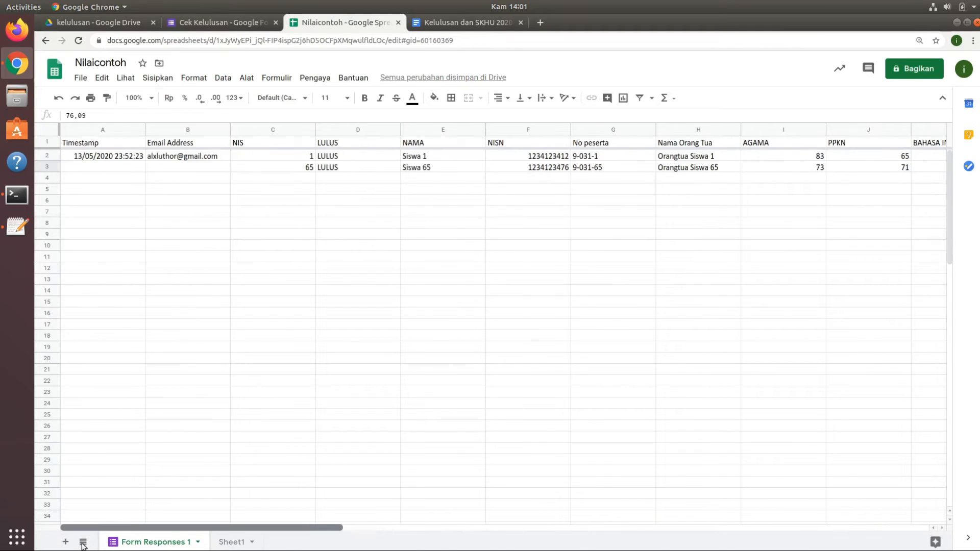
pyautogui.click(298, 167)
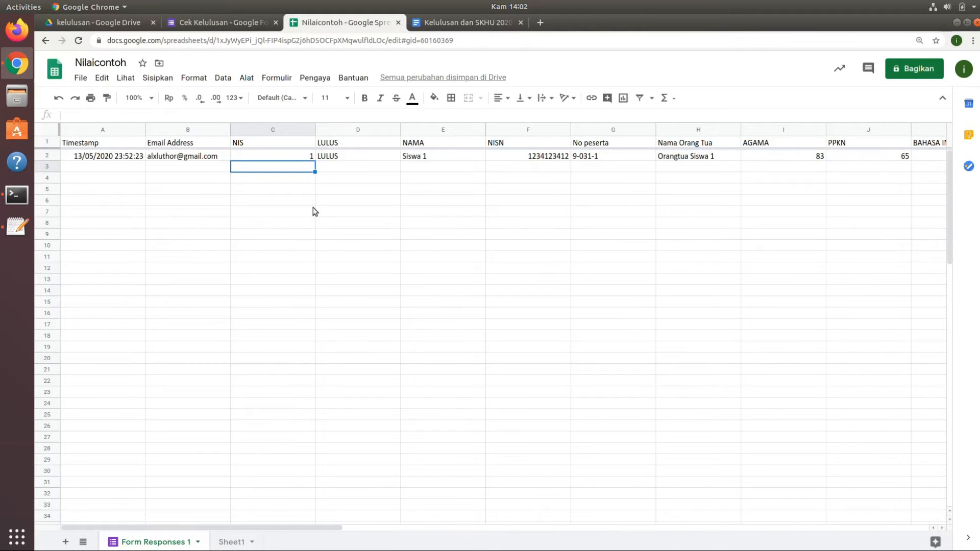
# Review the list of stages in the pengumumankelulusan text file in Text Editor.
pyautogui.click(18, 227)
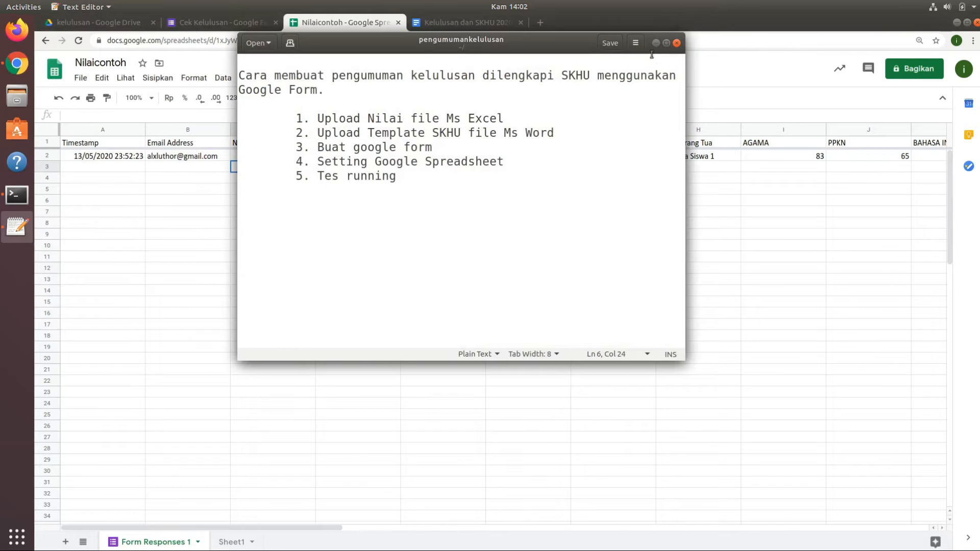
pyautogui.click(656, 42)
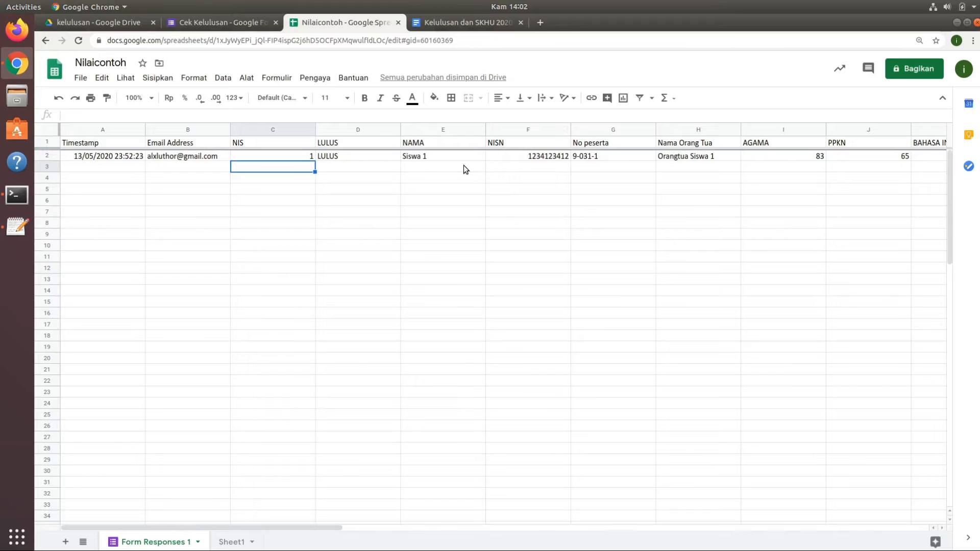
# Add the placeholder <<Nama Orang Tua>> after Kepada Yth in Kelulusan dan SKHU 2020, copying the header from Form Responses 1 without its formatting.
pyautogui.click(457, 22)
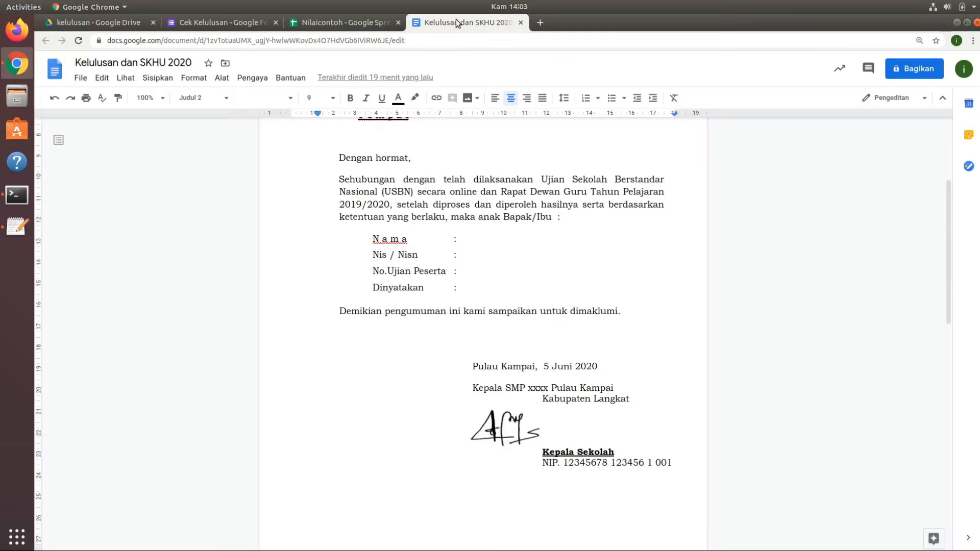
pyautogui.moveTo(947, 234); pyautogui.dragTo(949, 152)
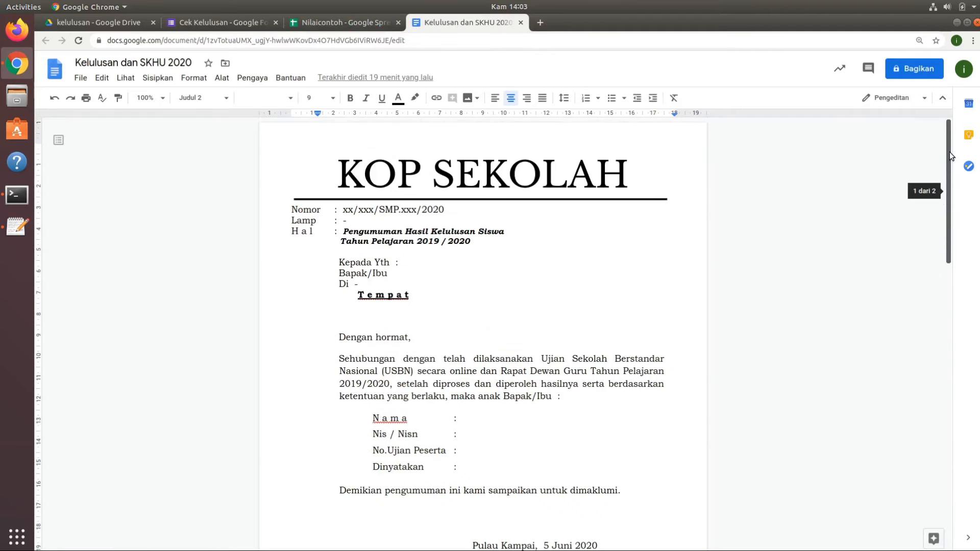
pyautogui.doubleClick(408, 263)
pyautogui.click(407, 262)
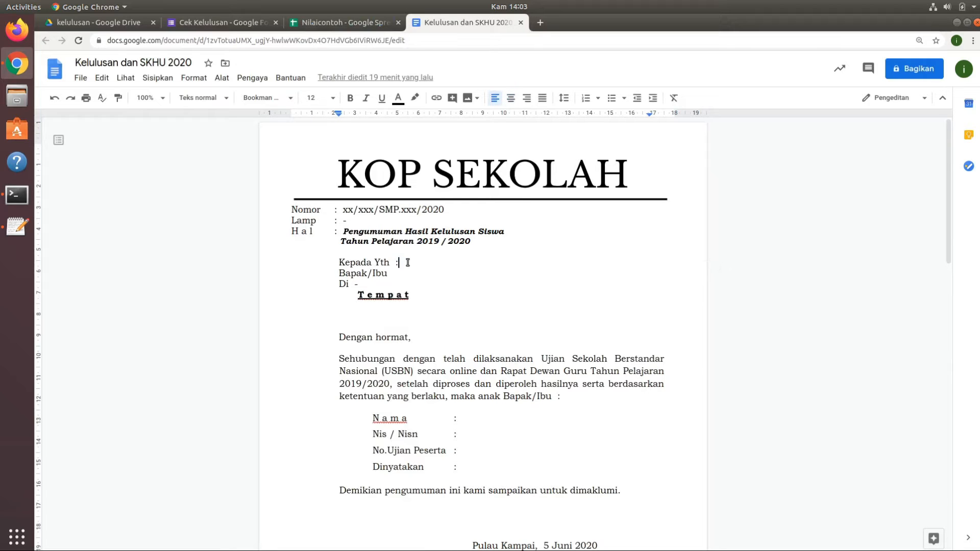
pyautogui.click(345, 23)
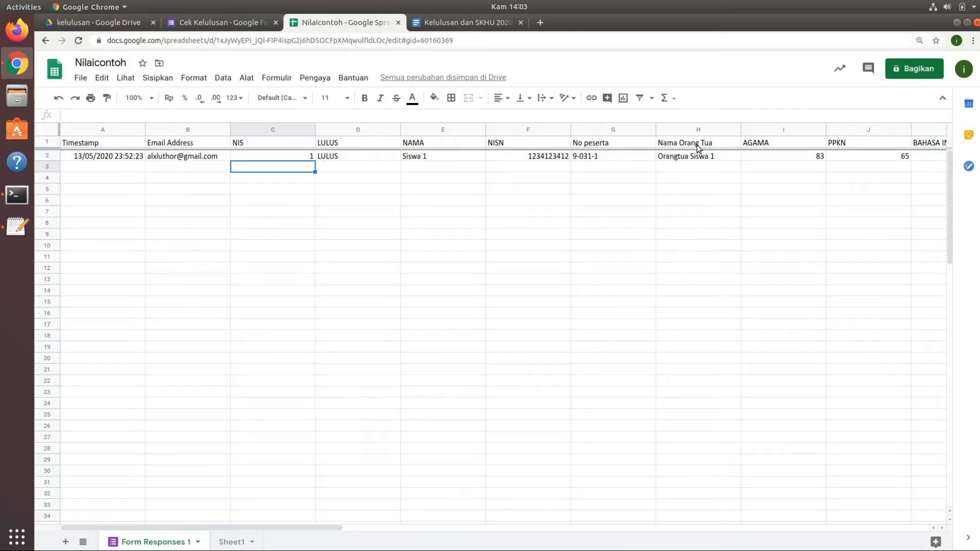
pyautogui.click(709, 145)
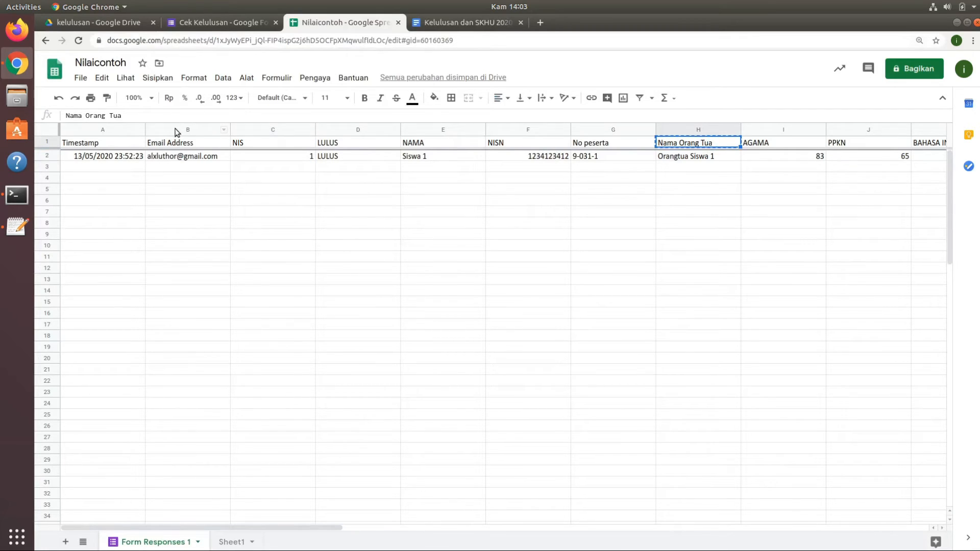
pyautogui.click(432, 22)
pyautogui.rightClick(420, 263)
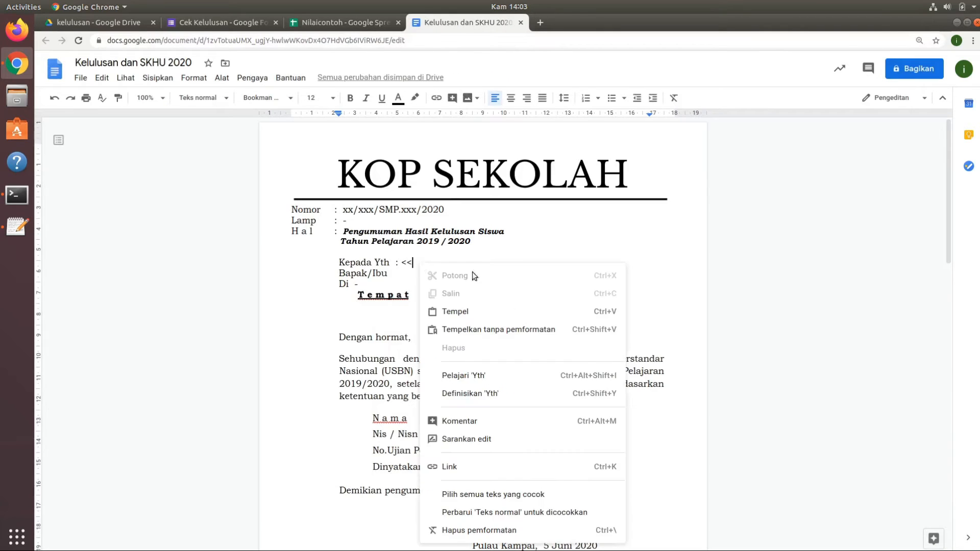
pyautogui.click(477, 330)
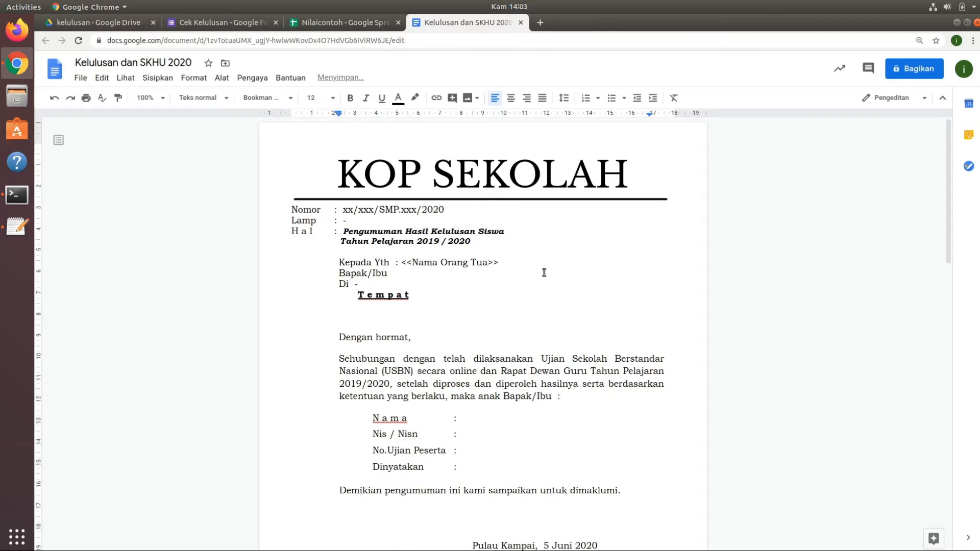
# Start the placeholder beside Nama in the letter with << and the NAMA header copied from Form Responses 1, pasted without formatting.
pyautogui.scroll(-1, 544, 273)
pyautogui.click(487, 390)
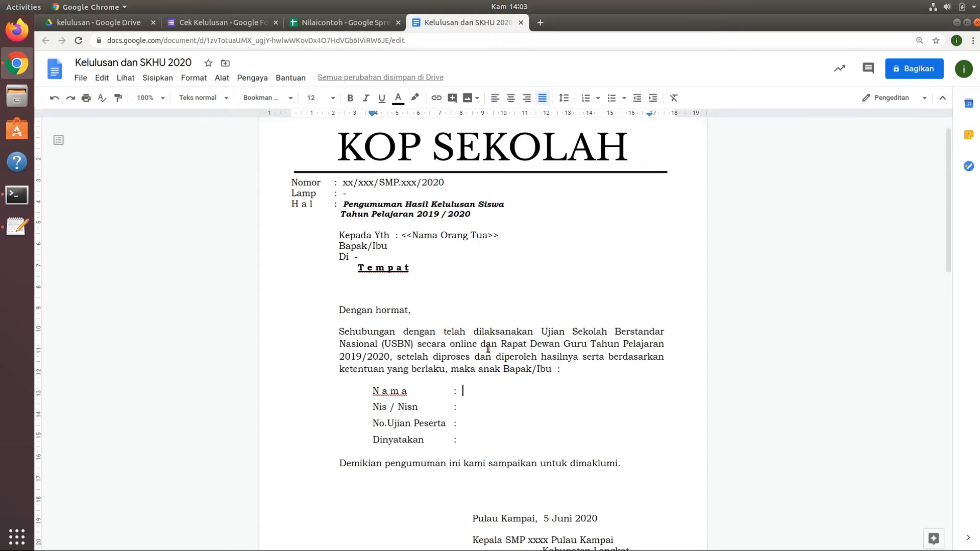
pyautogui.click(347, 23)
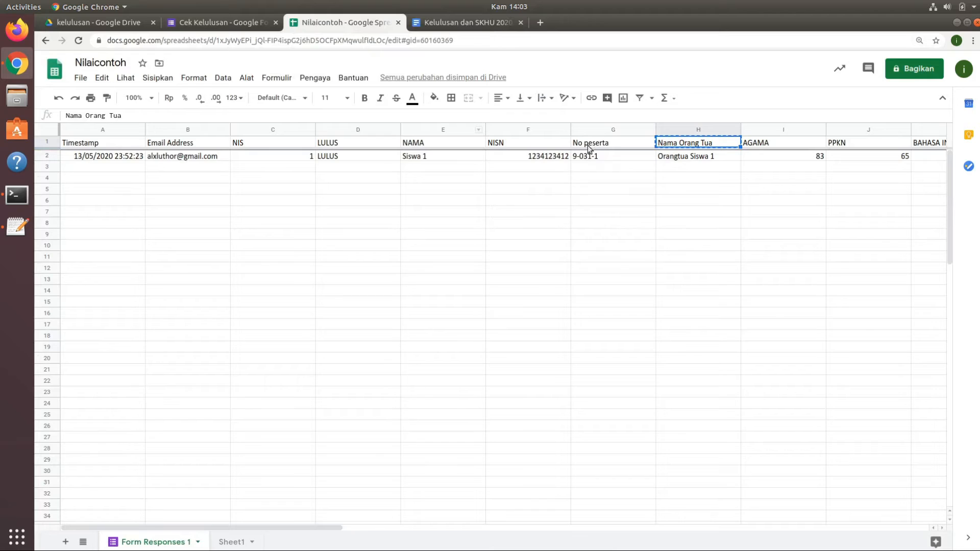
pyautogui.click(433, 145)
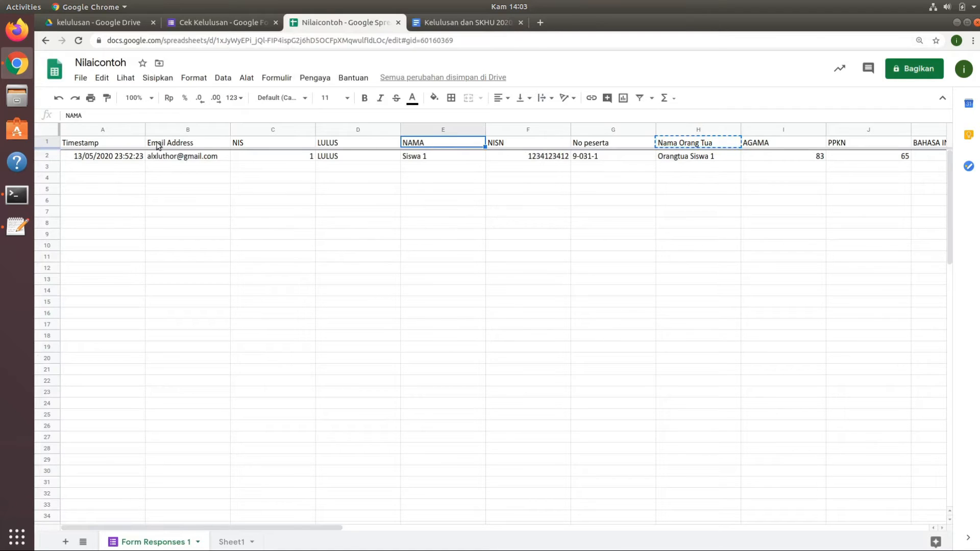
pyautogui.hotkey('ctrl', 'c')
pyautogui.click(440, 22)
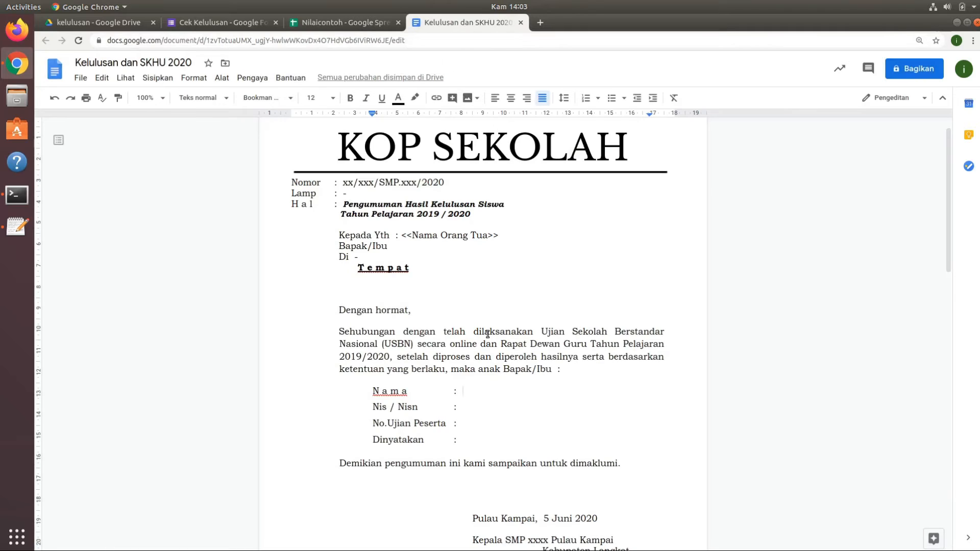
pyautogui.write('<<')
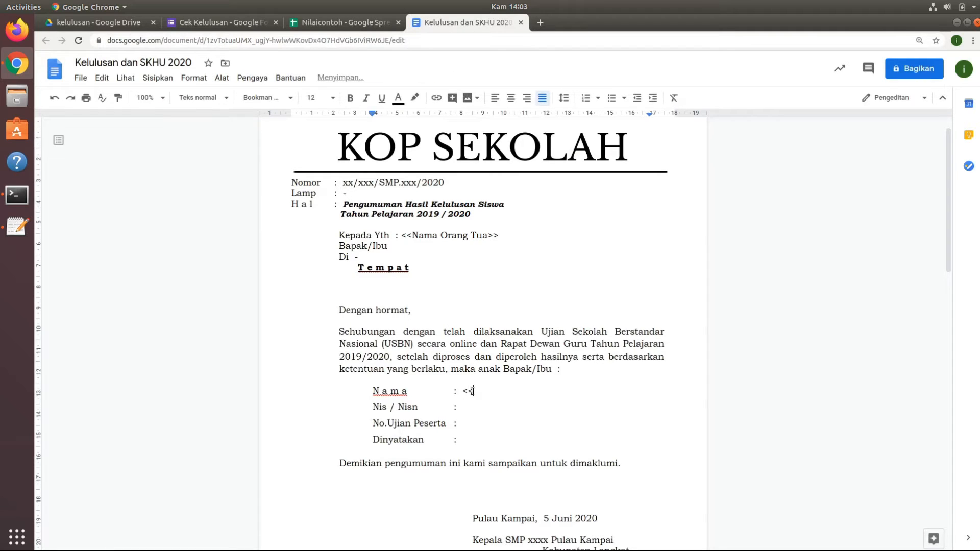
pyautogui.rightClick(496, 393)
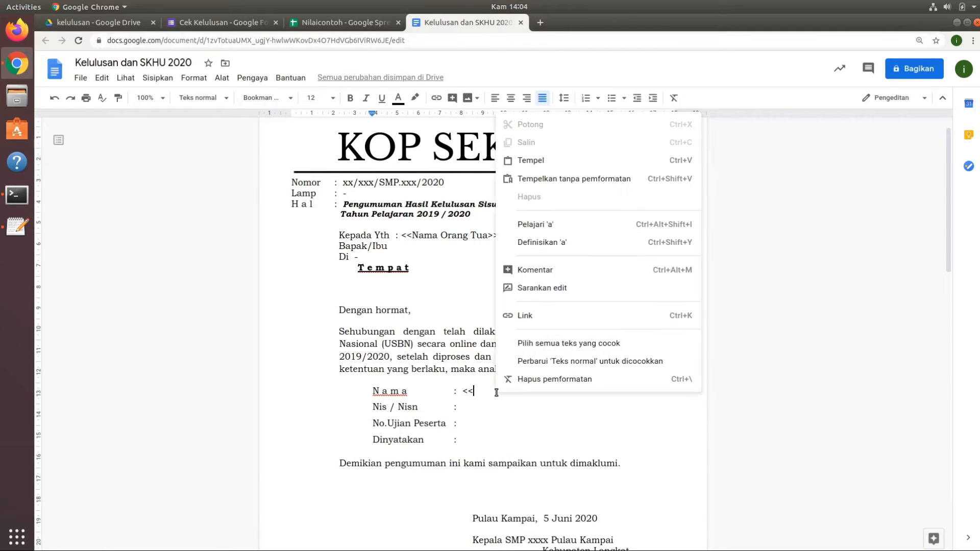
pyautogui.click(594, 178)
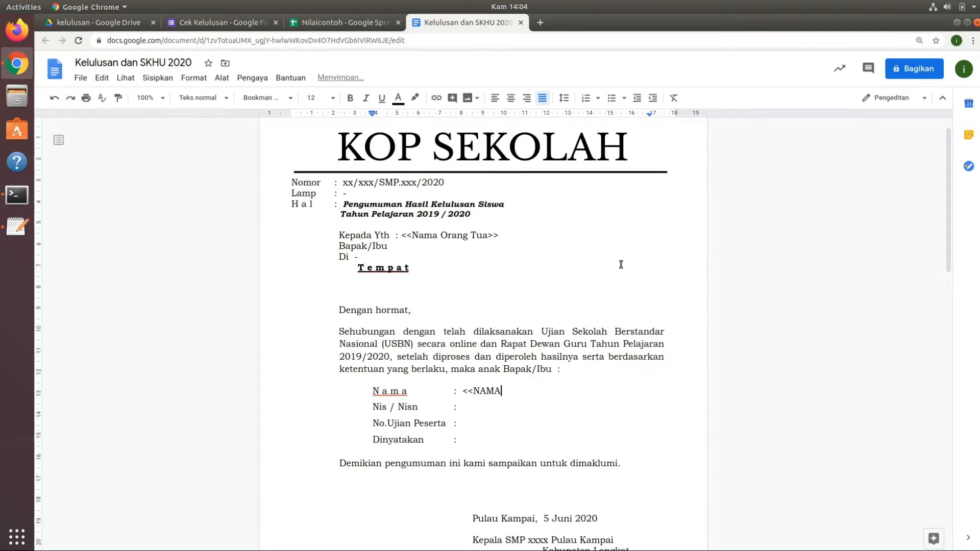
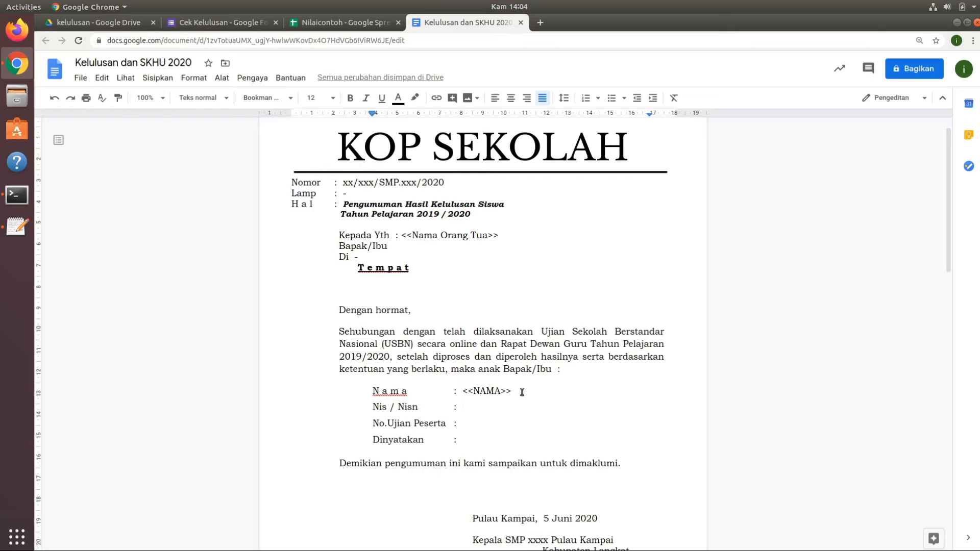
# Add the placeholder <<NIS>> and a slash beside Nis / Nisn in the letter, pasting the NIS header from Form Responses 1 without formatting.
pyautogui.write('<<')
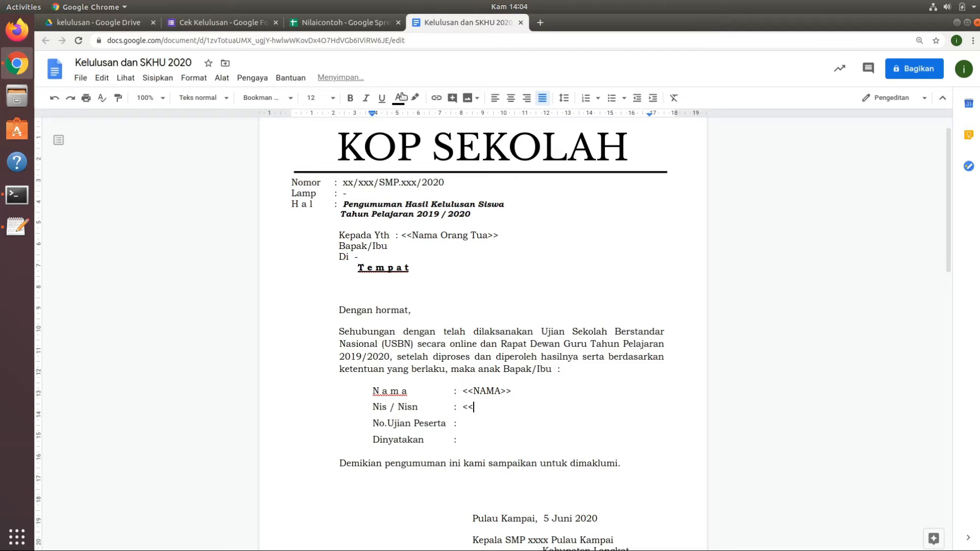
pyautogui.click(360, 24)
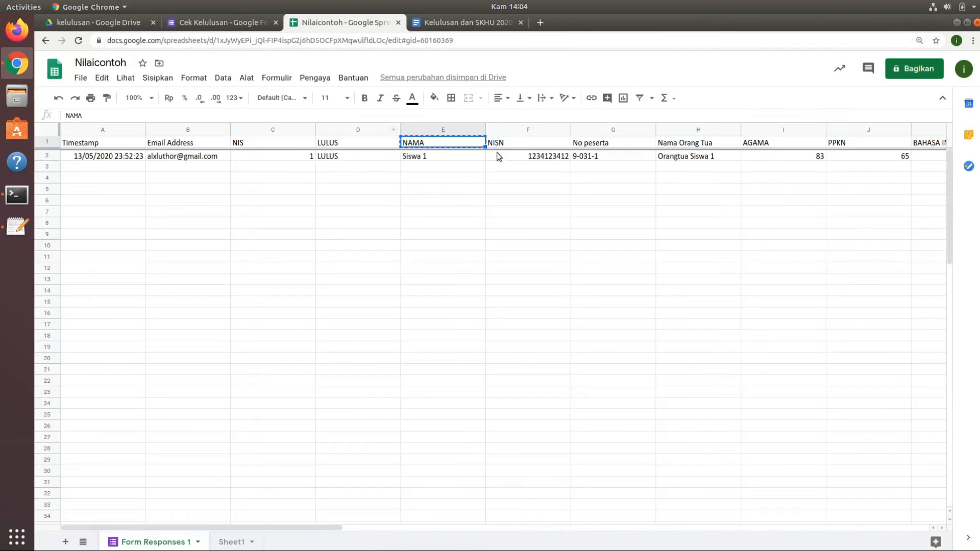
pyautogui.click(258, 143)
pyautogui.hotkey('ctrl', 'c')
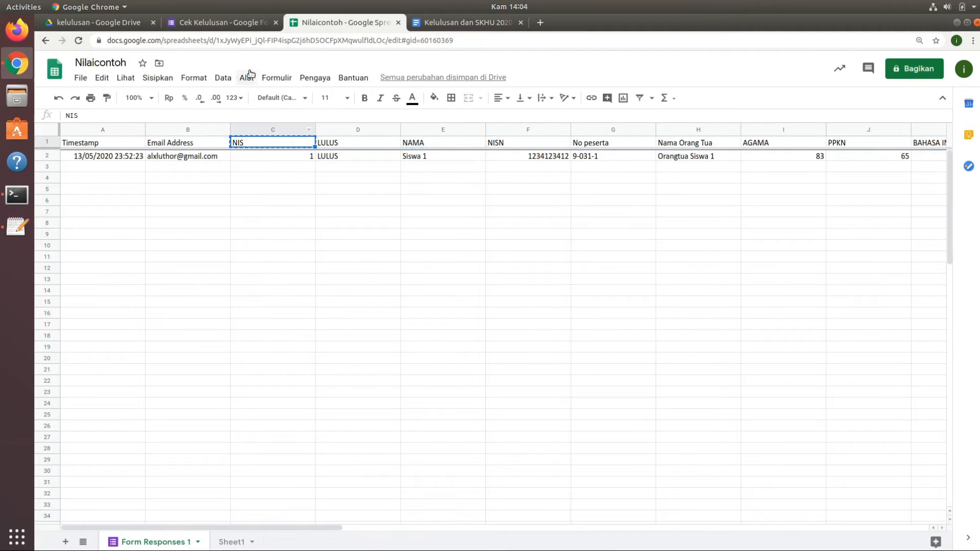
pyautogui.click(446, 23)
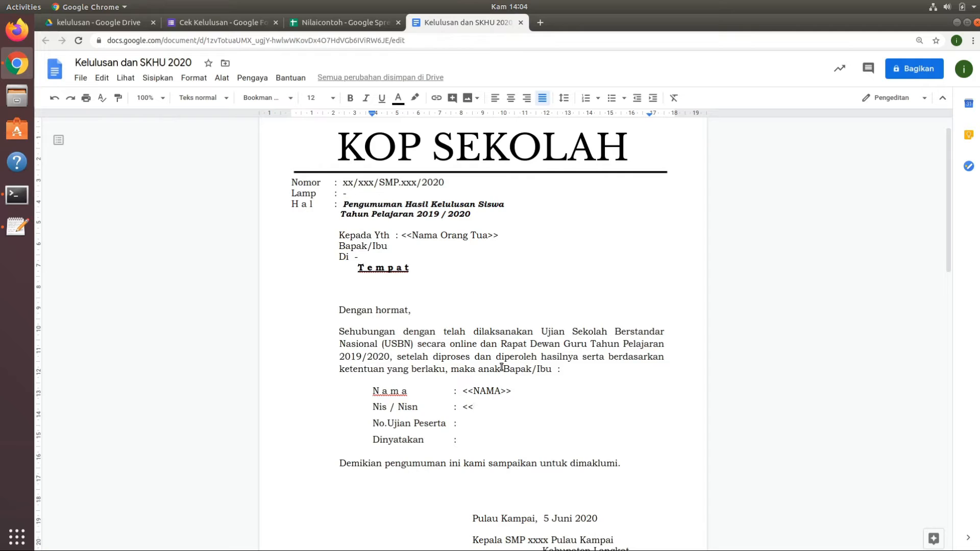
pyautogui.rightClick(482, 404)
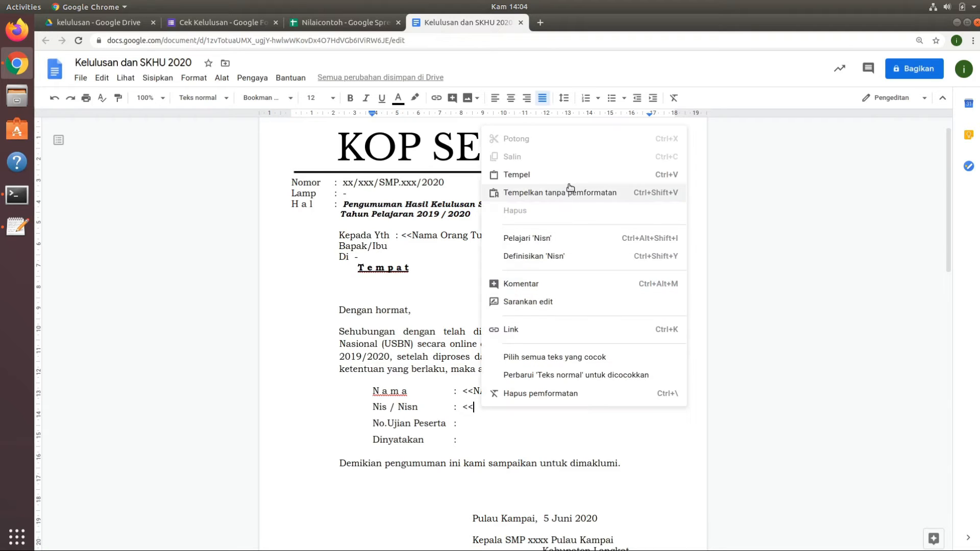
pyautogui.click(541, 191)
pyautogui.write('>> /')
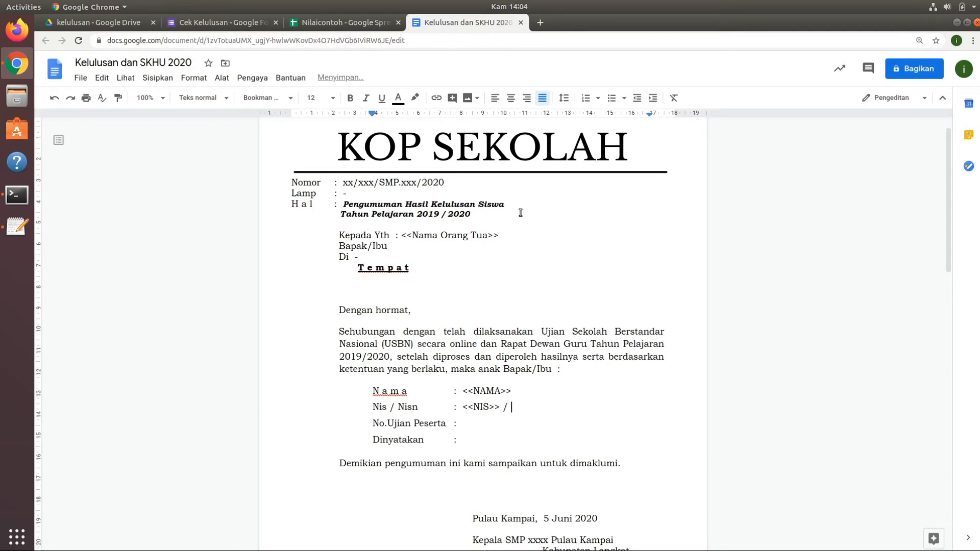
# Add <<NISN>> after the slash on the Nis / Nisn line, pasting the NISN header from Form Responses 1 without formatting.
pyautogui.click(370, 22)
pyautogui.click(512, 144)
pyautogui.hotkey('ctrl', 'Tab')
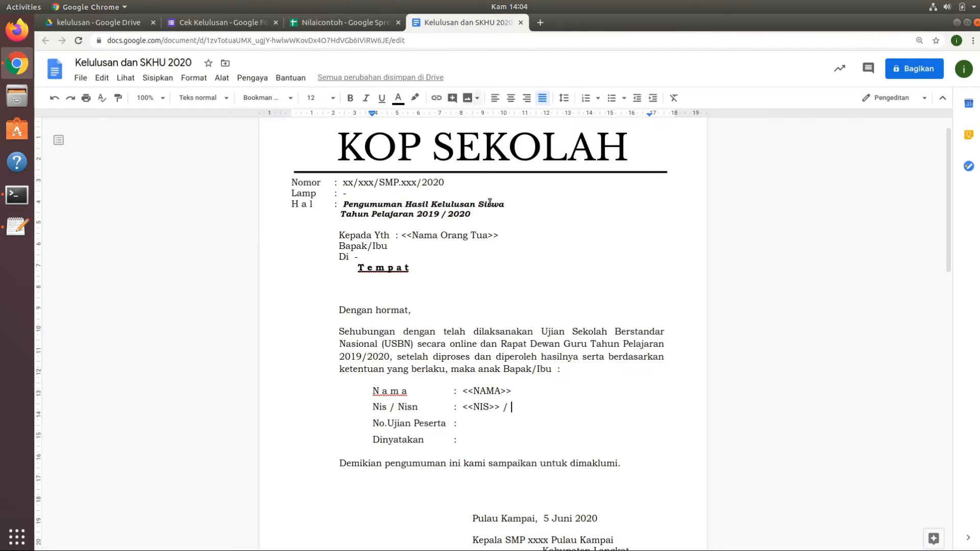
pyautogui.write('<<')
pyautogui.rightClick(536, 203)
pyautogui.click(618, 203)
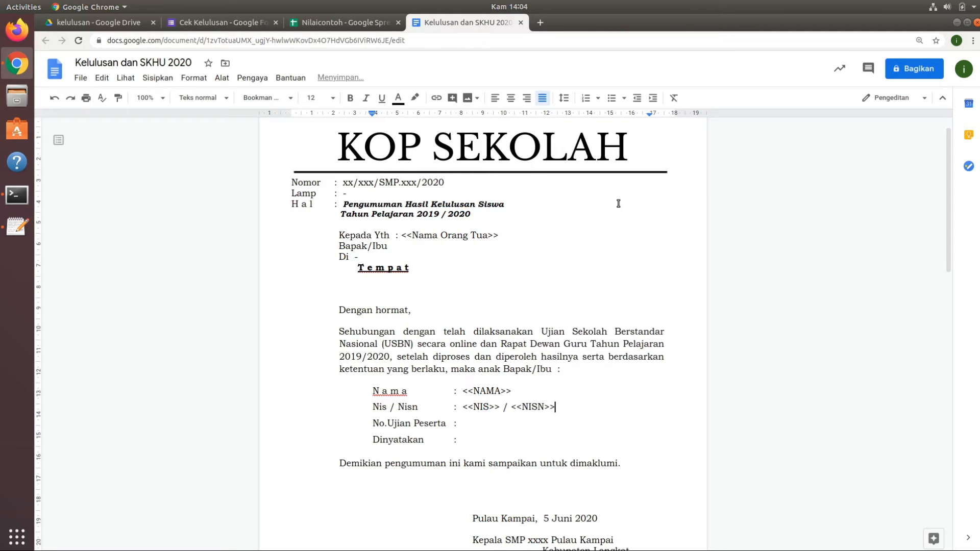
# Add the placeholder <<No peserta>> beside No.Ujian Peserta, copying the No peserta header from Form Responses 1.
pyautogui.click(327, 22)
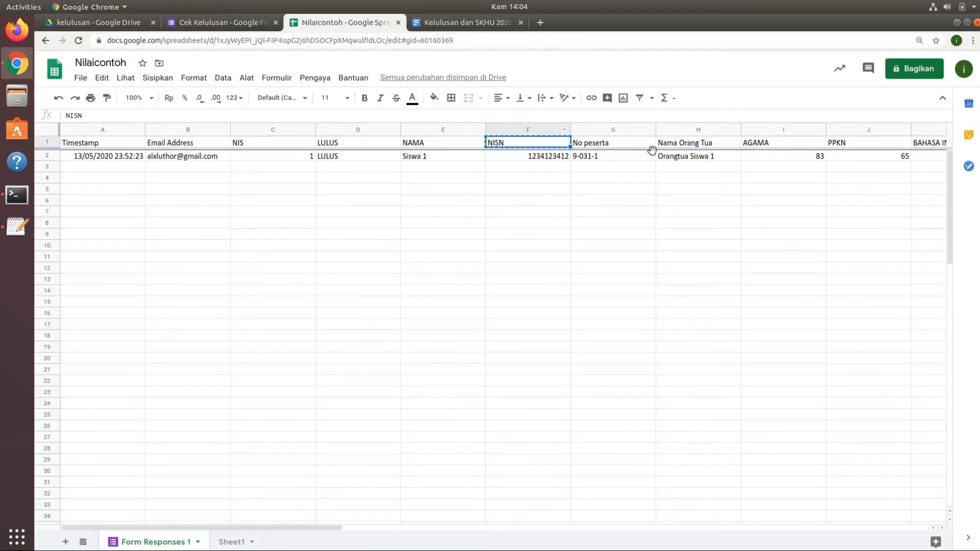
pyautogui.click(628, 145)
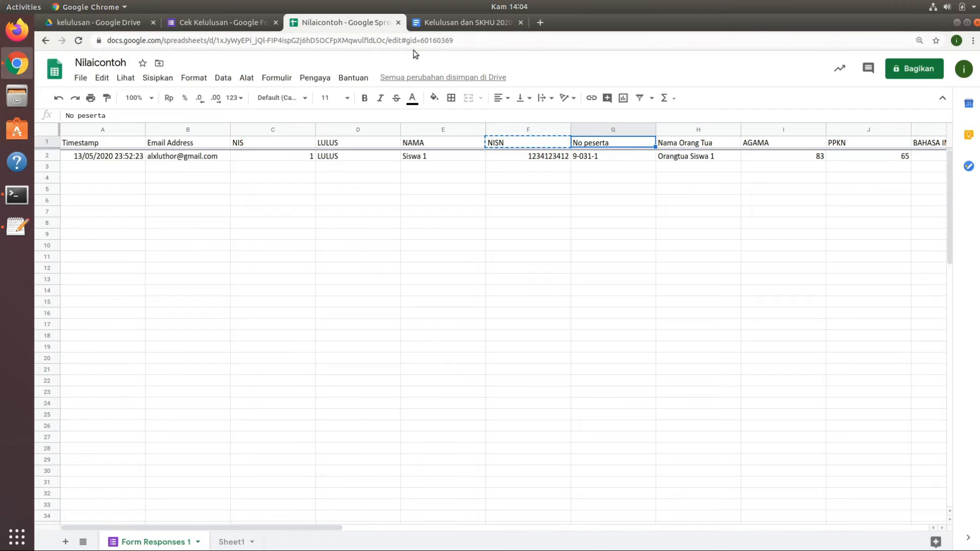
pyautogui.click(448, 23)
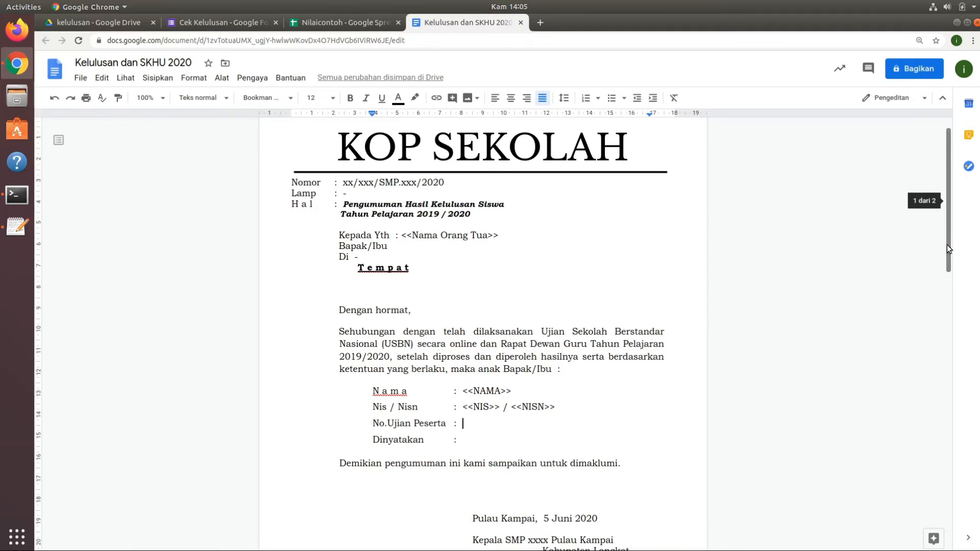
pyautogui.moveTo(947, 244)
pyautogui.mouseDown()
pyautogui.moveTo(948, 472)
pyautogui.moveTo(979, 422)
pyautogui.moveTo(978, 300)
pyautogui.mouseUp()
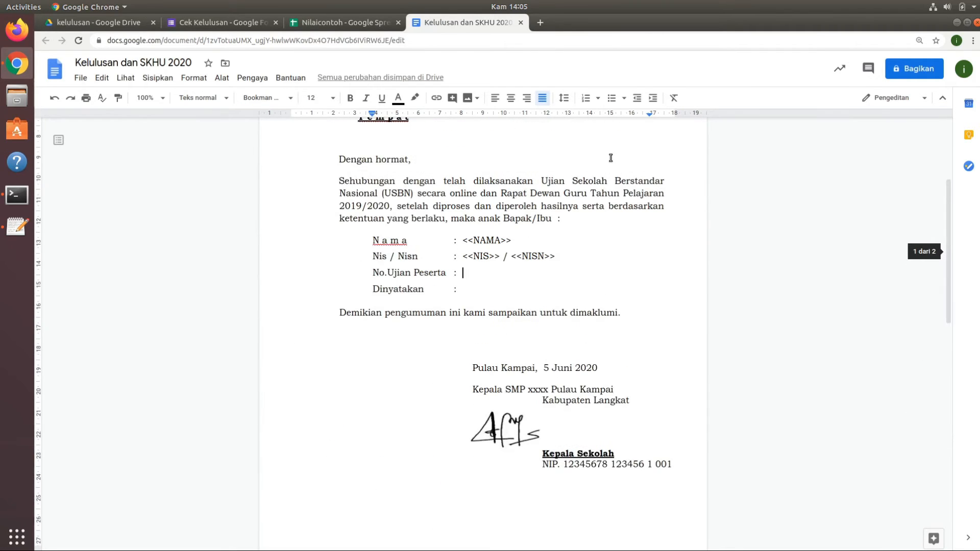
pyautogui.click(347, 23)
pyautogui.rightClick(619, 144)
pyautogui.click(645, 179)
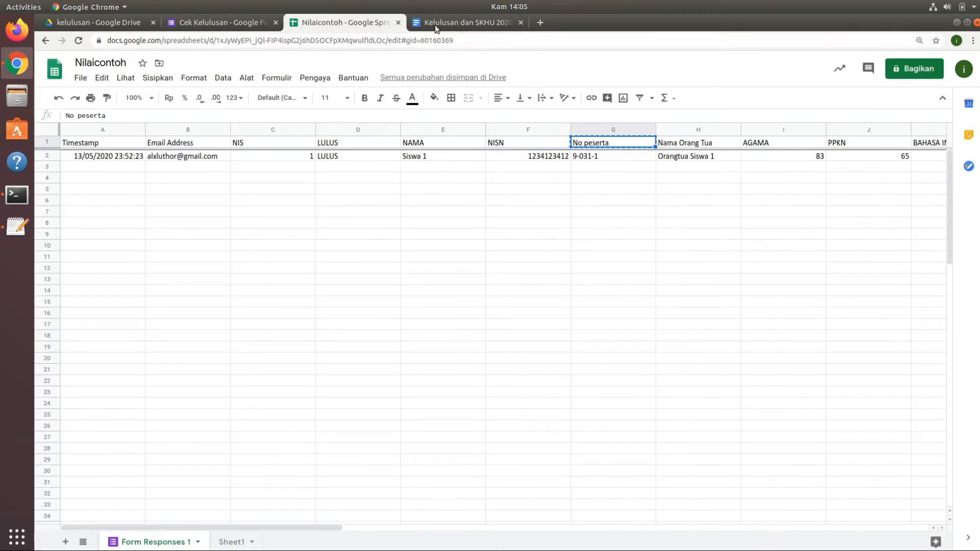
pyautogui.click(437, 25)
pyautogui.write('<<')
pyautogui.rightClick(494, 273)
pyautogui.click(507, 322)
pyautogui.write('>>')
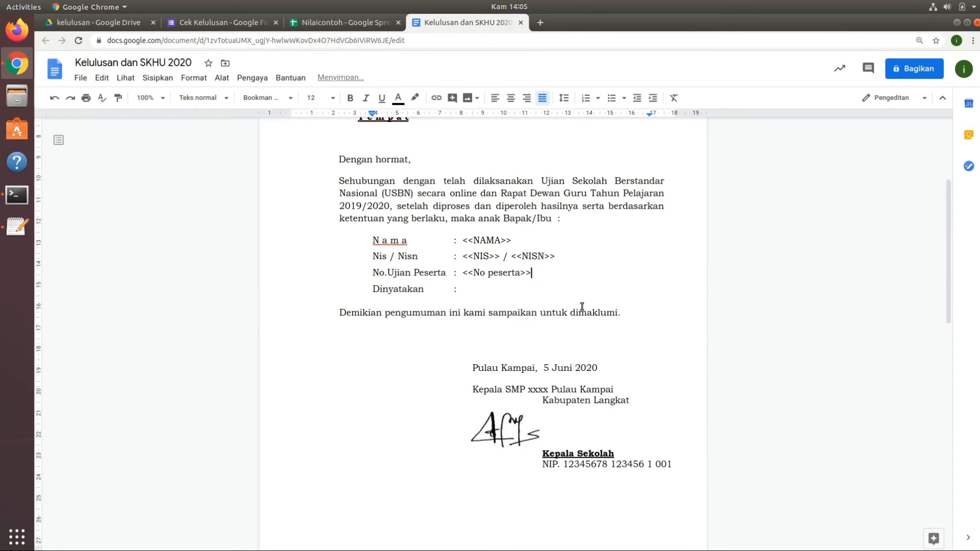
# Add the placeholder <<LULUS>> beside Dinyatakan and make the letter's <<NAMA>> placeholder bold.
pyautogui.click(482, 290)
pyautogui.write('<<')
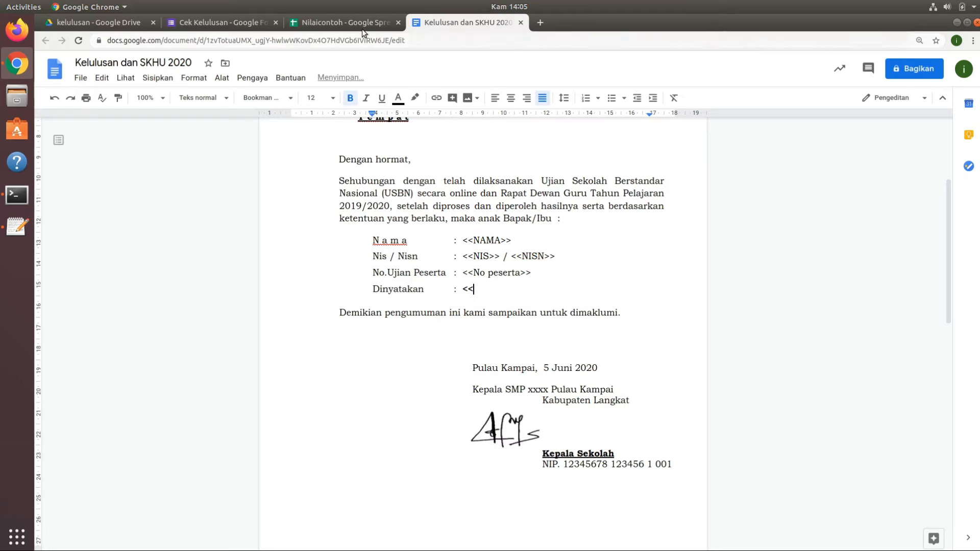
pyautogui.write('LULUS>>')
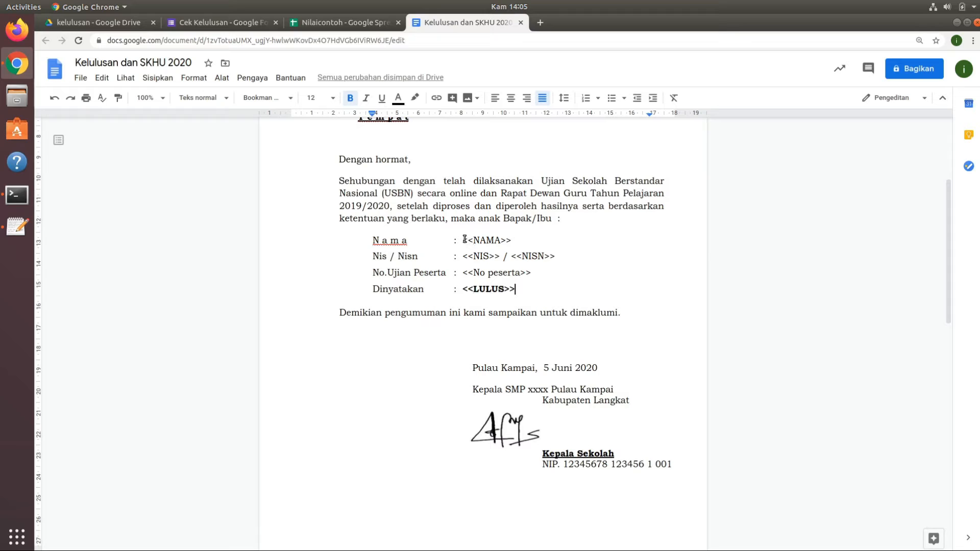
pyautogui.moveTo(465, 239); pyautogui.dragTo(505, 242)
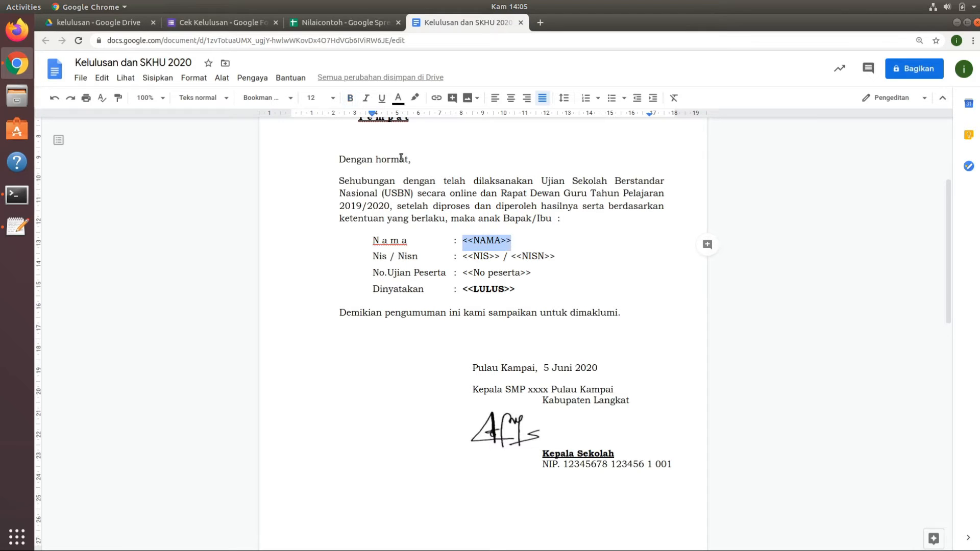
pyautogui.click(350, 98)
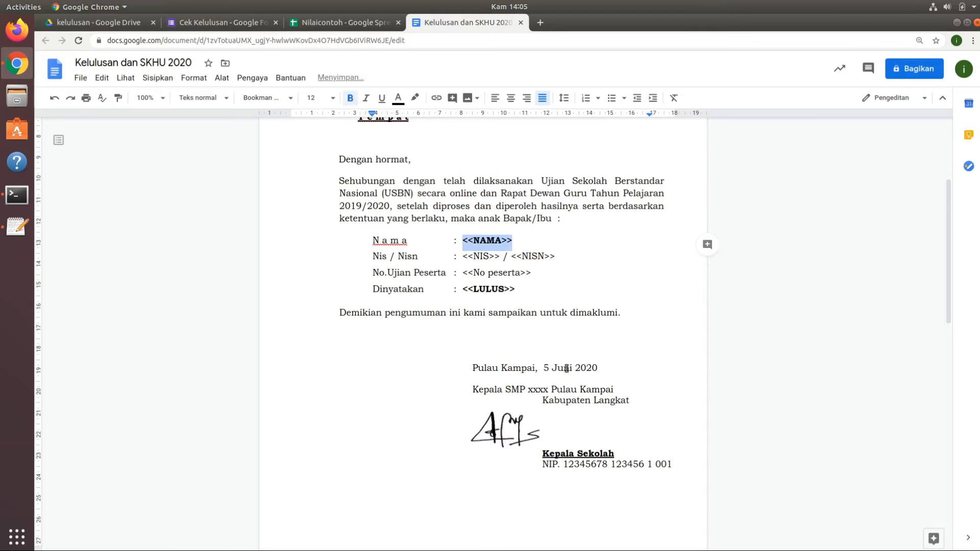
# Crop the blank space above and below the signature image, and insert a line break beside it to move Kepala Sekolah beneath the signature.
pyautogui.click(526, 434)
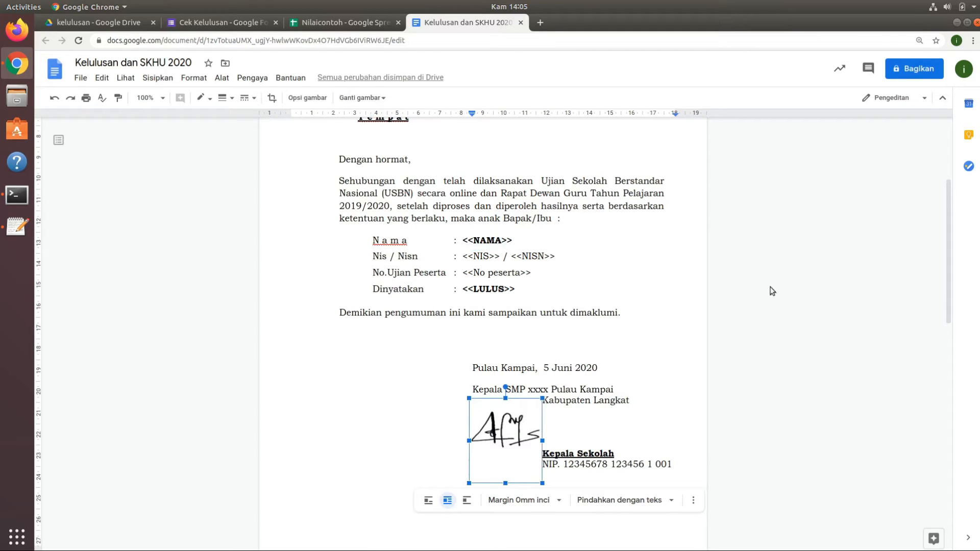
pyautogui.click(271, 97)
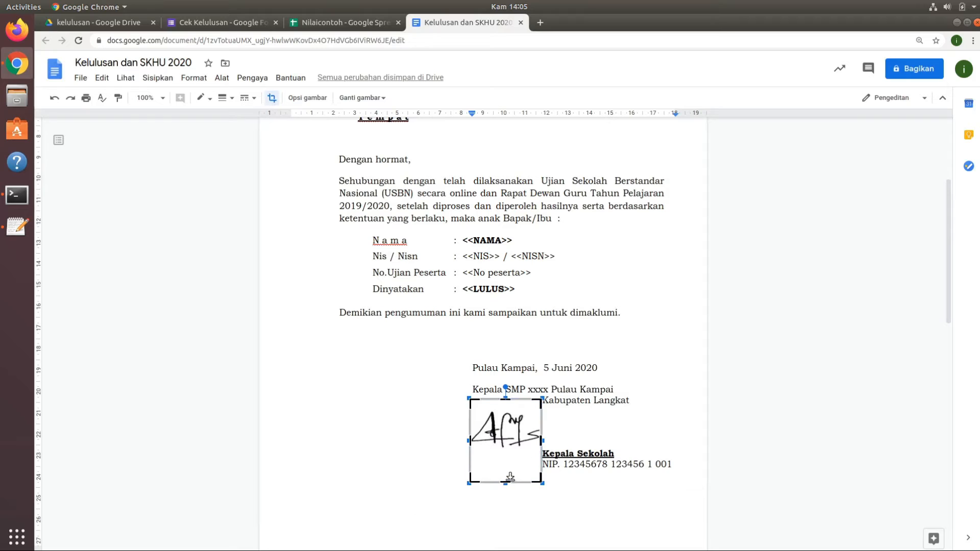
pyautogui.moveTo(505, 482); pyautogui.dragTo(506, 451)
pyautogui.moveTo(507, 402); pyautogui.dragTo(507, 412)
pyautogui.click(623, 422)
pyautogui.click(572, 435)
pyautogui.press('Return')
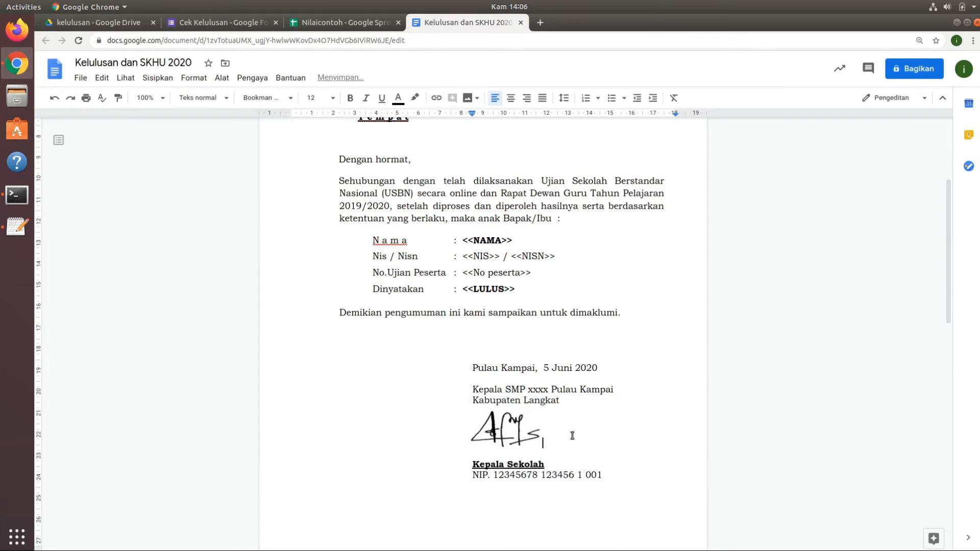
# Copy the bold <<NAMA>> placeholder from the letter to the Nama line of the Daftar Nilai Ijazah page.
pyautogui.moveTo(950, 226); pyautogui.dragTo(946, 415)
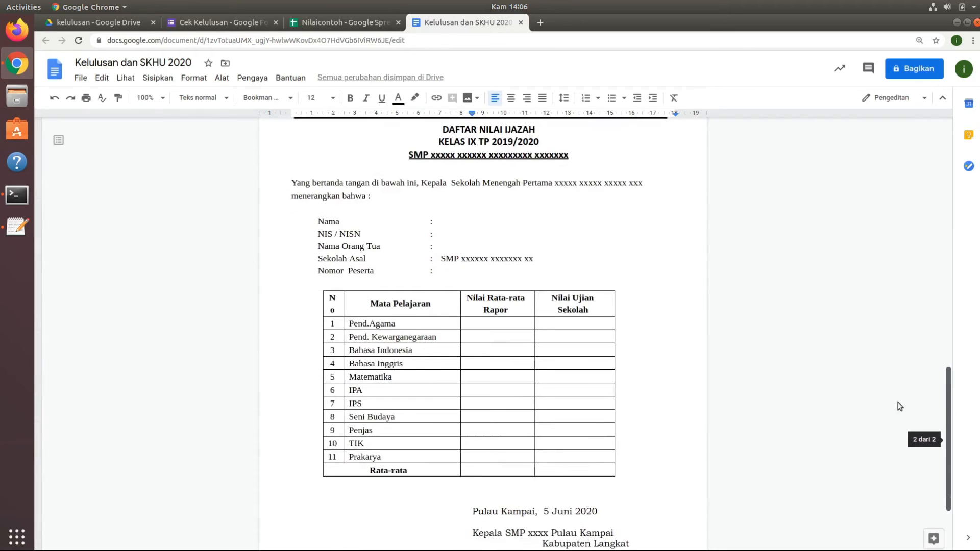
pyautogui.click(459, 223)
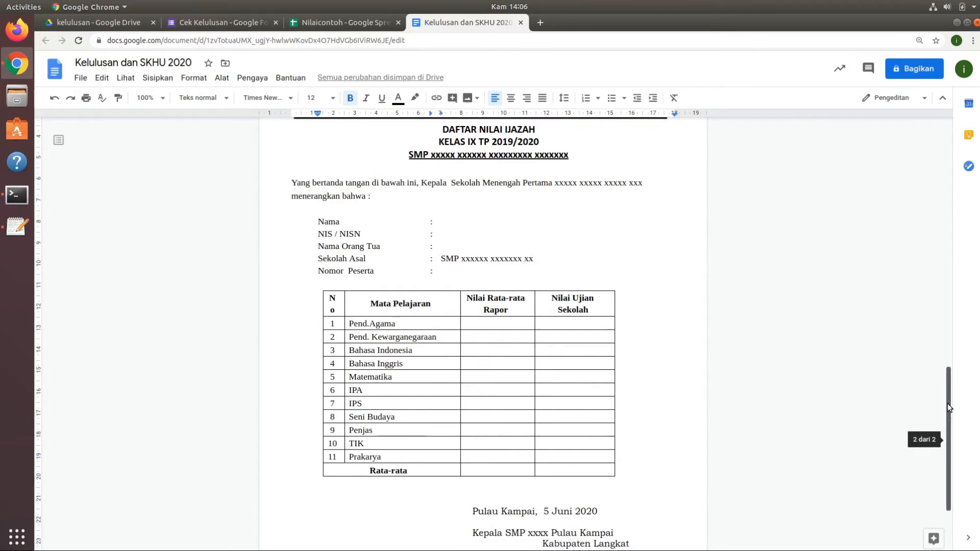
pyautogui.moveTo(947, 407); pyautogui.dragTo(945, 230)
pyautogui.moveTo(463, 209); pyautogui.dragTo(512, 208)
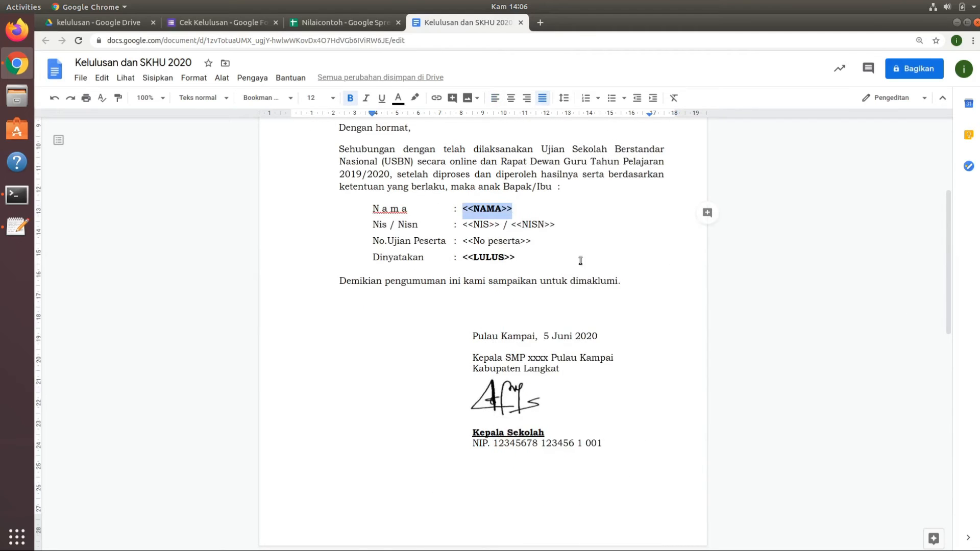
pyautogui.scroll(-6, 580, 261)
pyautogui.rightClick(470, 435)
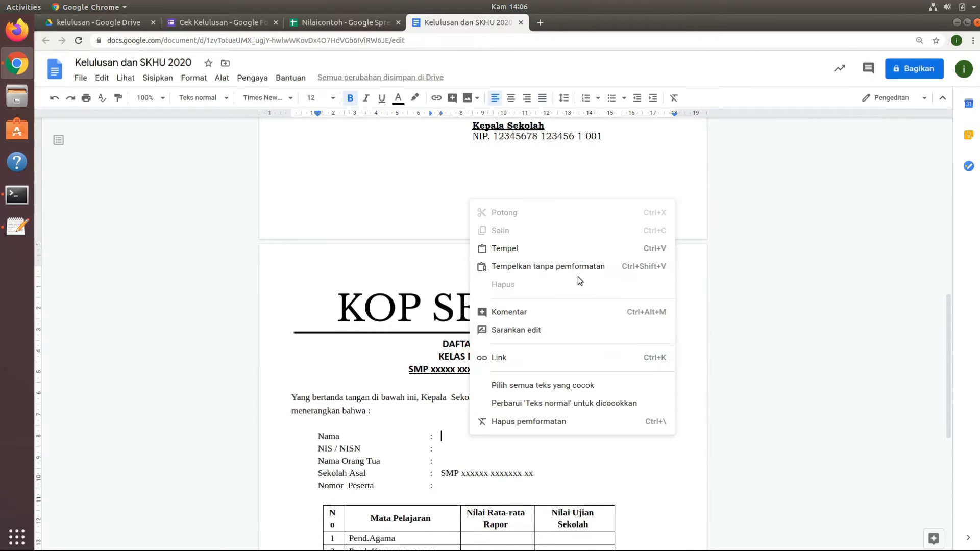
pyautogui.click(582, 249)
# Copy <<NIS>> / <<NISN>> from the letter to the NIS / NISN line of the Daftar Nilai Ijazah page.
pyautogui.click(454, 449)
pyautogui.scroll(5, 459, 317)
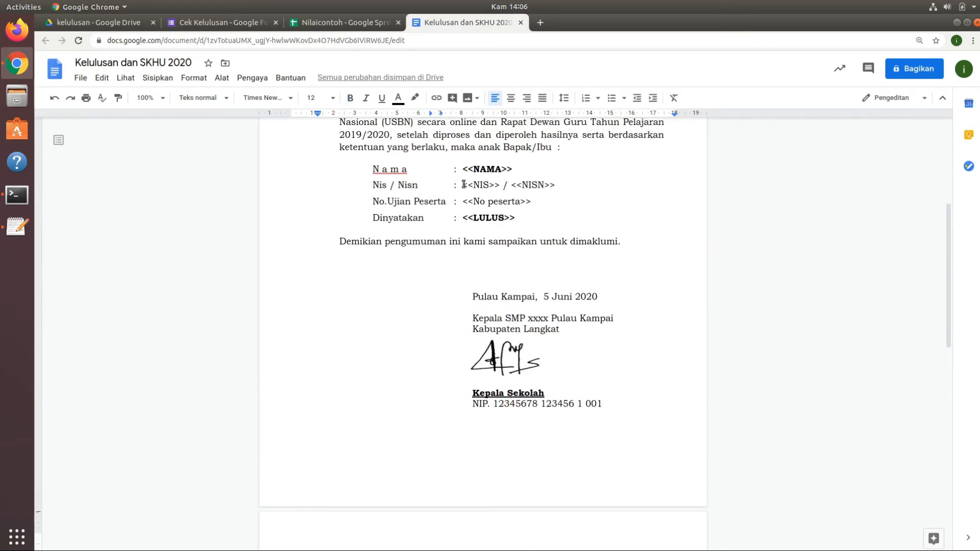
pyautogui.moveTo(463, 185); pyautogui.dragTo(555, 185)
pyautogui.rightClick(532, 185)
pyautogui.click(566, 217)
pyautogui.scroll(-6, 495, 374)
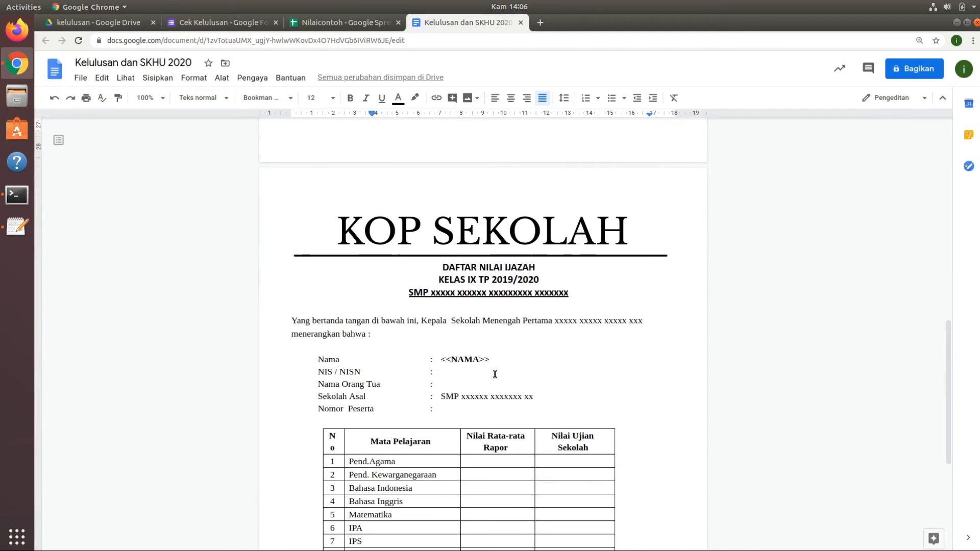
pyautogui.rightClick(451, 374)
pyautogui.click(470, 184)
# Copy <<Nama Orang Tua>> from the letter's Kepada Yth line to the Nama Orang Tua line of the Daftar Nilai Ijazah page.
pyautogui.click(444, 384)
pyautogui.scroll(3, 920, 229)
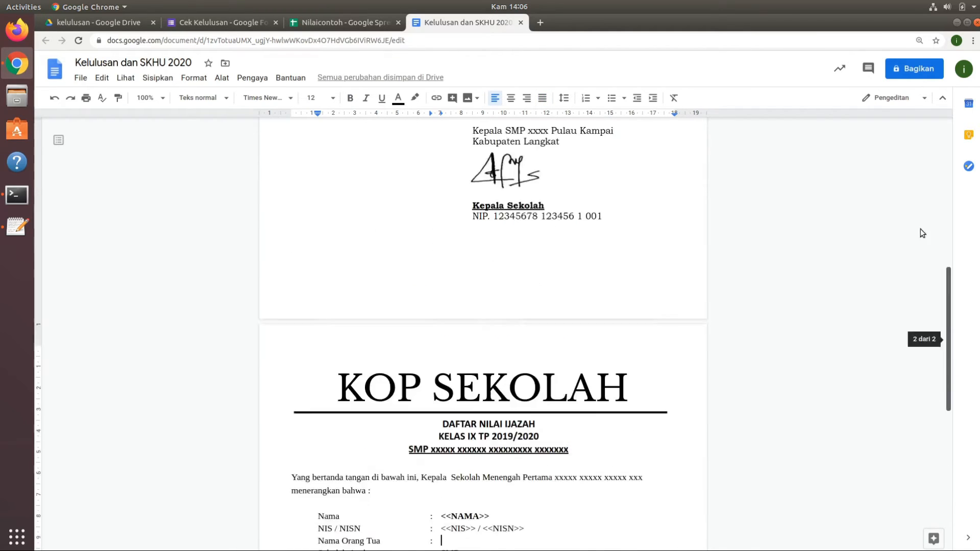
pyautogui.moveTo(920, 229); pyautogui.dragTo(919, 225)
pyautogui.moveTo(401, 244); pyautogui.dragTo(499, 244)
pyautogui.rightClick(487, 246)
pyautogui.click(518, 278)
pyautogui.moveTo(949, 223); pyautogui.dragTo(949, 264)
pyautogui.rightClick(448, 376)
pyautogui.click(470, 183)
# Copy <<No peserta>> from the letter to the Nomor Peserta line of the Daftar Nilai Ijazah page.
pyautogui.moveTo(462, 203); pyautogui.dragTo(531, 203)
pyautogui.rightClick(512, 206)
pyautogui.click(541, 234)
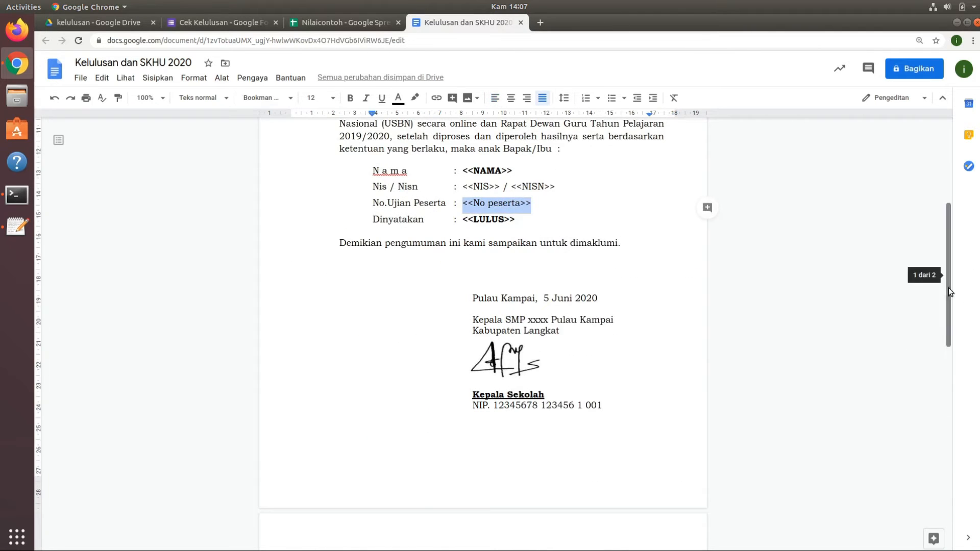
pyautogui.moveTo(949, 291); pyautogui.dragTo(949, 439)
pyautogui.rightClick(449, 331)
pyautogui.click(490, 193)
# Copy the AGAMA header from Nilaicontoh into the Pend.Agama row's Nilai Ujian Sekolah cell as <<AGAMA>>.
pyautogui.scroll(-1, 664, 347)
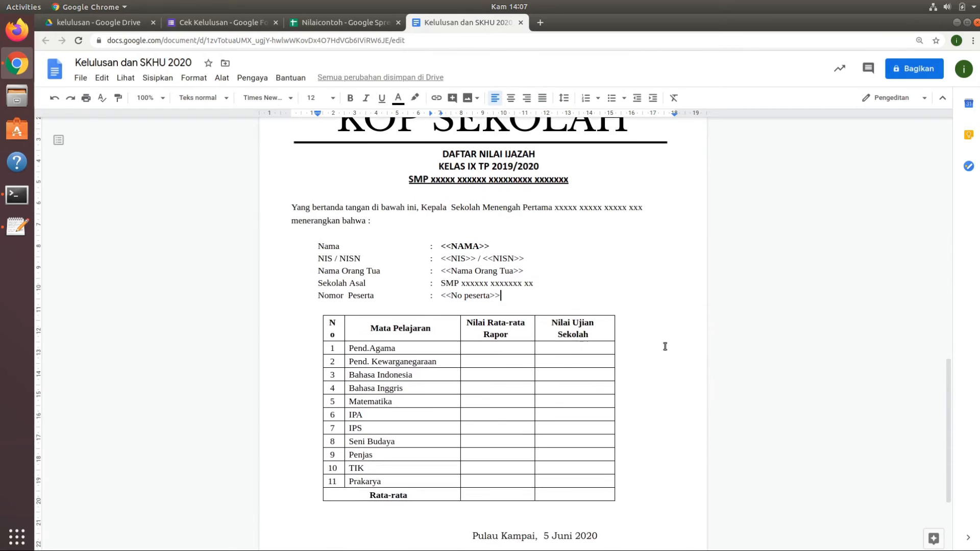
pyautogui.click(577, 346)
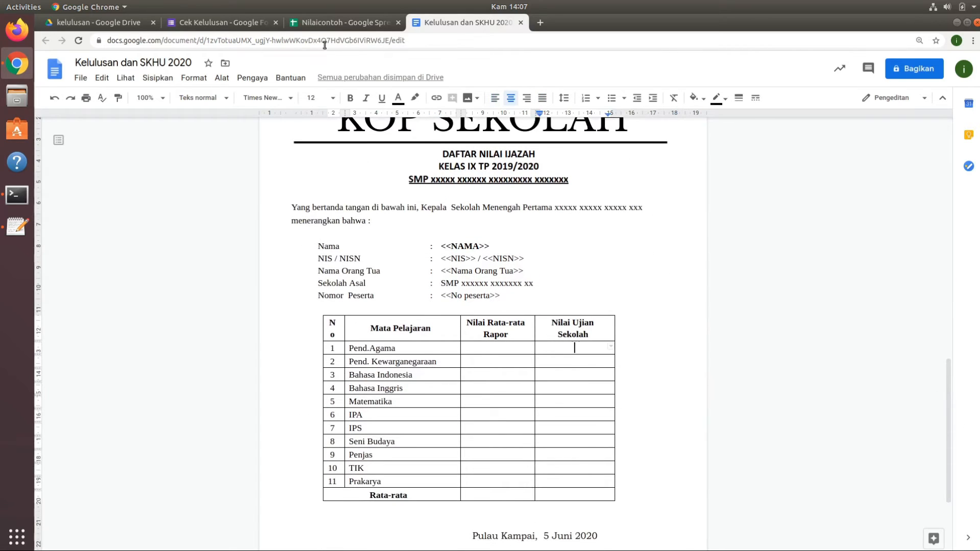
pyautogui.click(334, 22)
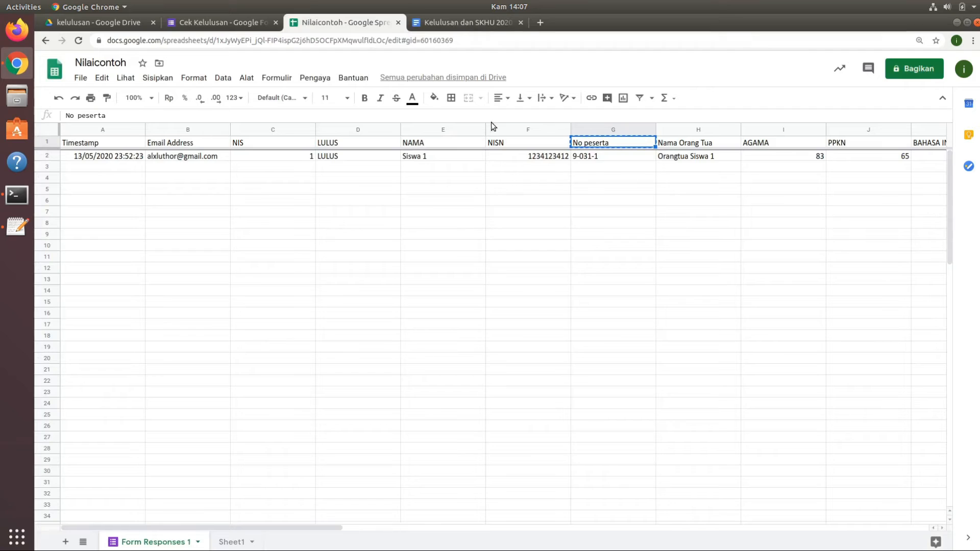
pyautogui.click(779, 145)
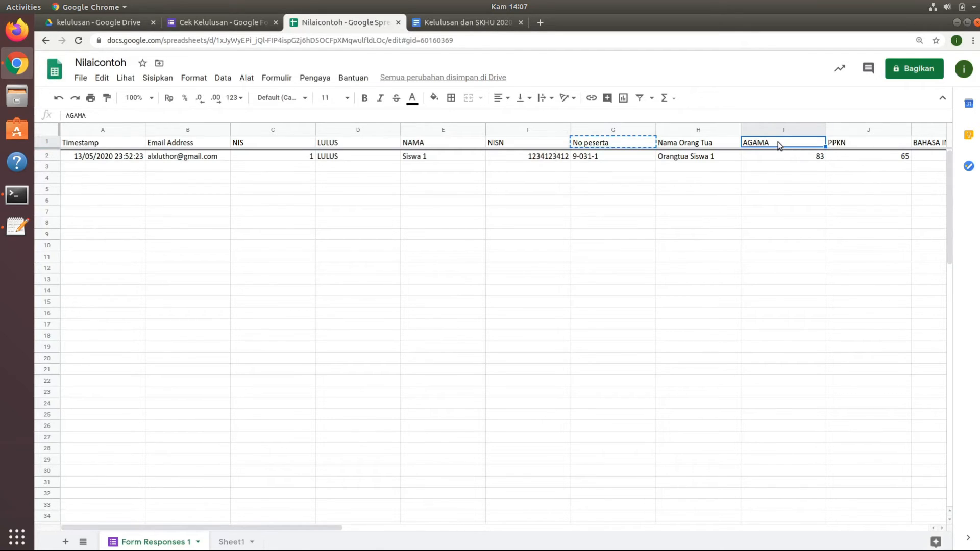
pyautogui.rightClick(779, 145)
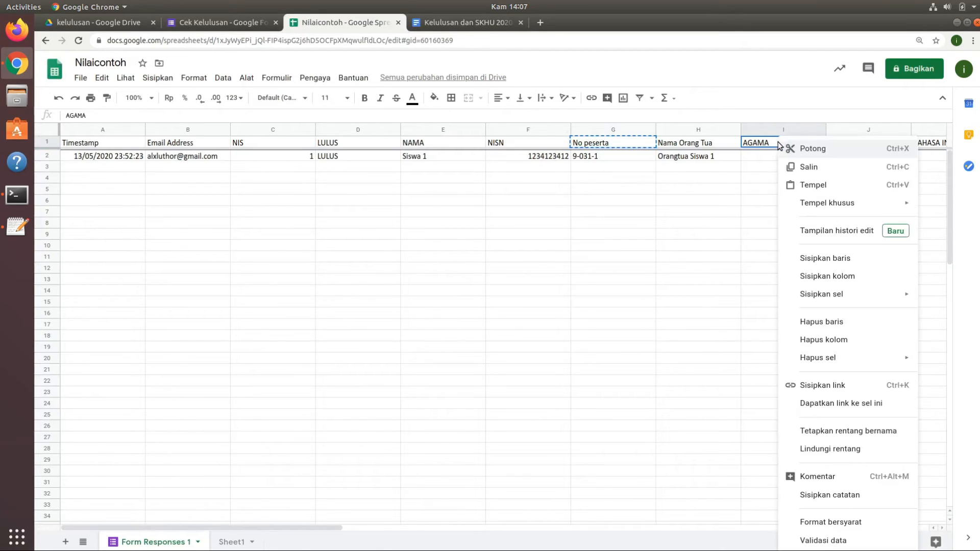
pyautogui.click(819, 167)
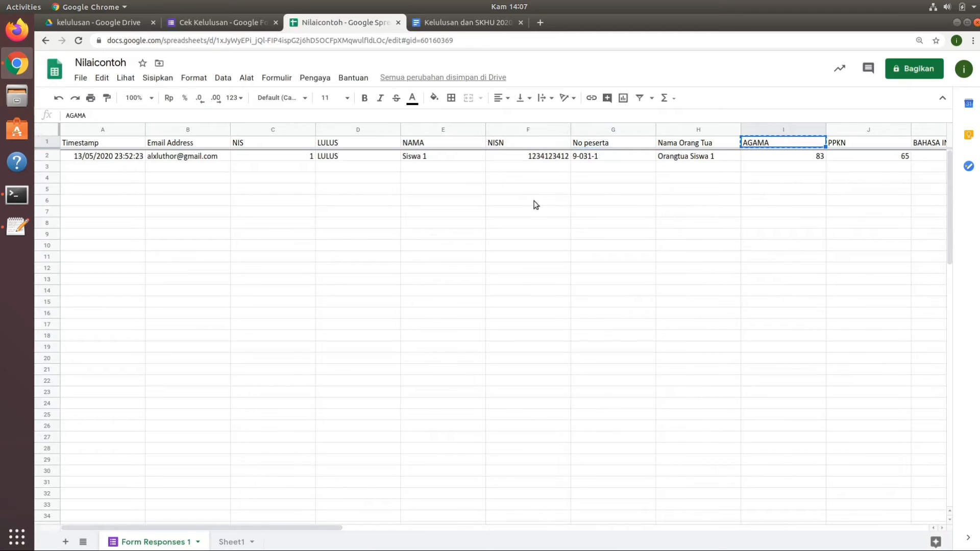
pyautogui.click(442, 25)
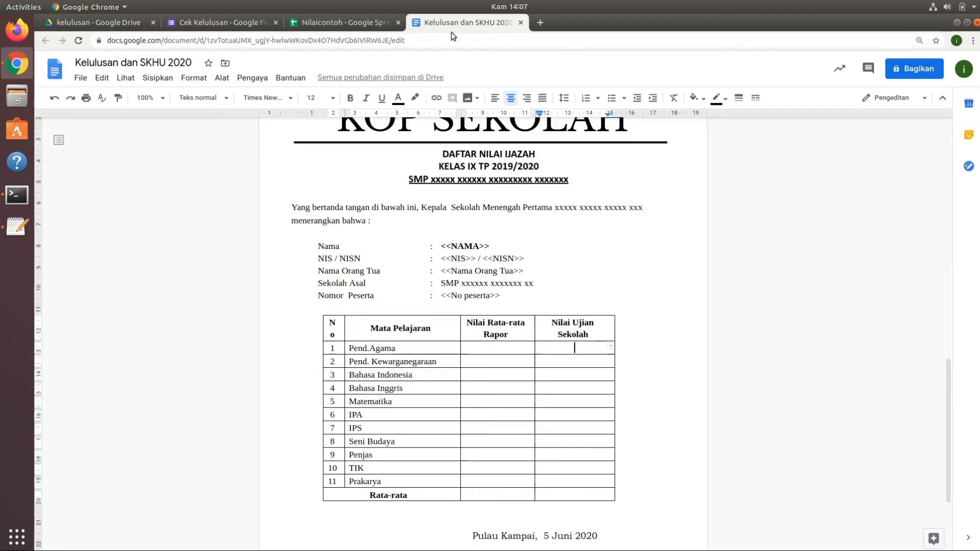
pyautogui.rightClick(582, 349)
pyautogui.click(696, 159)
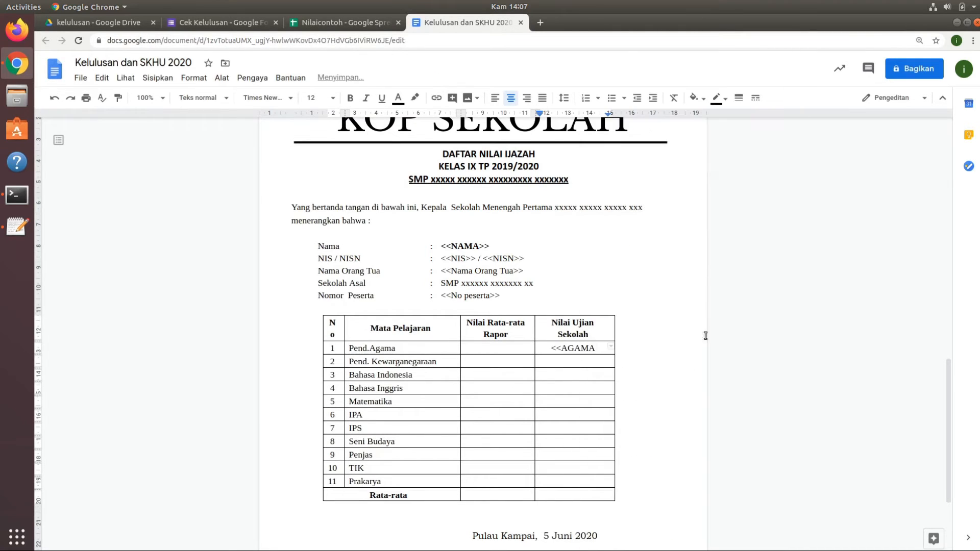
pyautogui.write('>>')
# Copy the PPKN header from Nilaicontoh into the Pend. Kewarganegaraan row's Nilai Ujian Sekolah cell as <<PPKN>>.
pyautogui.click(362, 22)
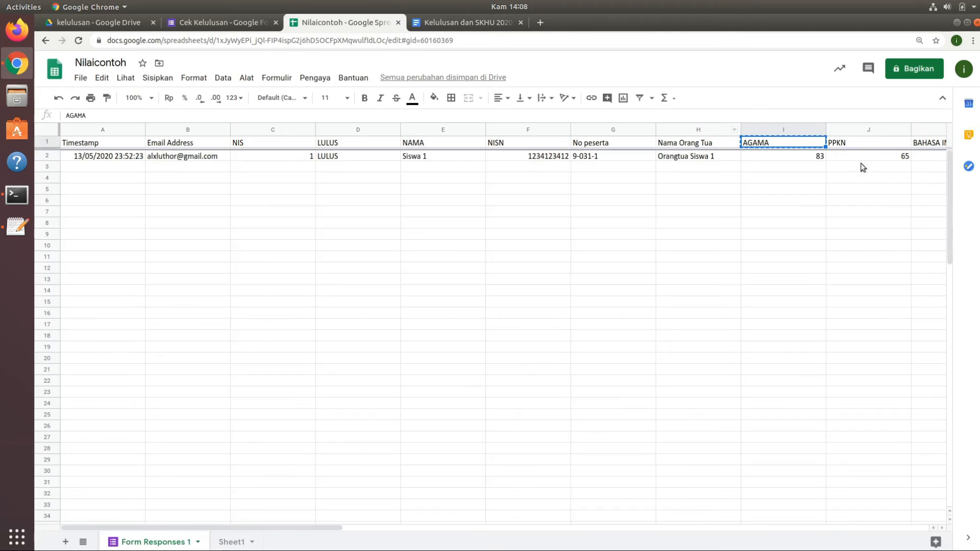
pyautogui.click(866, 144)
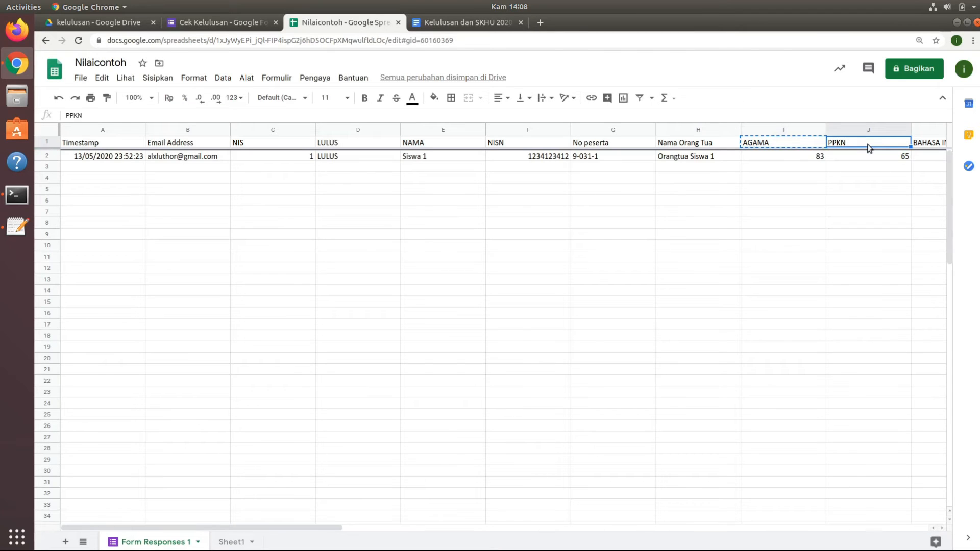
pyautogui.hotkey('ctrl', 'c')
pyautogui.click(458, 24)
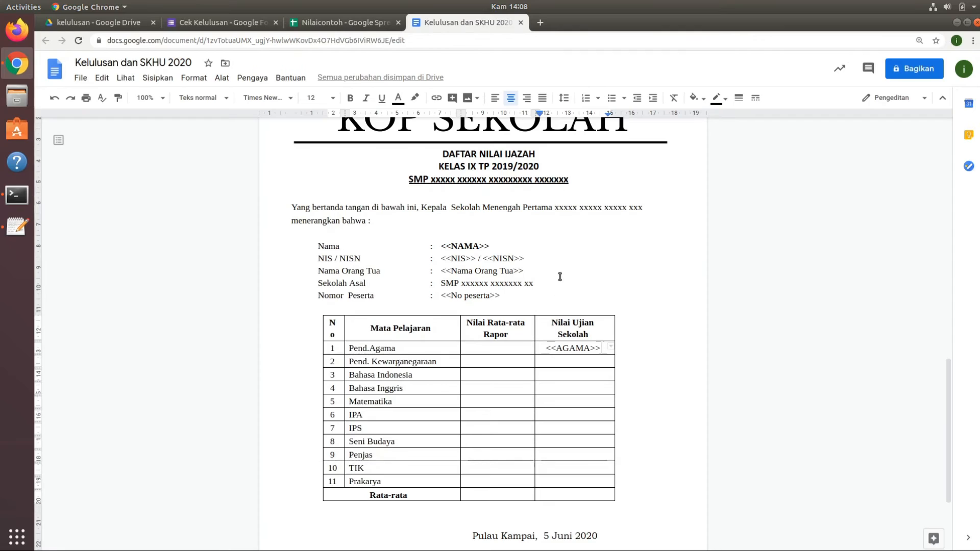
pyautogui.rightClick(574, 361)
pyautogui.click(638, 148)
# Copy the BAHASA INDONESIA header into the Bahasa Indonesia row's Nilai Ujian Sekolah cell as <<BAHASA INDONESIA>>.
pyautogui.click(355, 24)
pyautogui.press('Right')
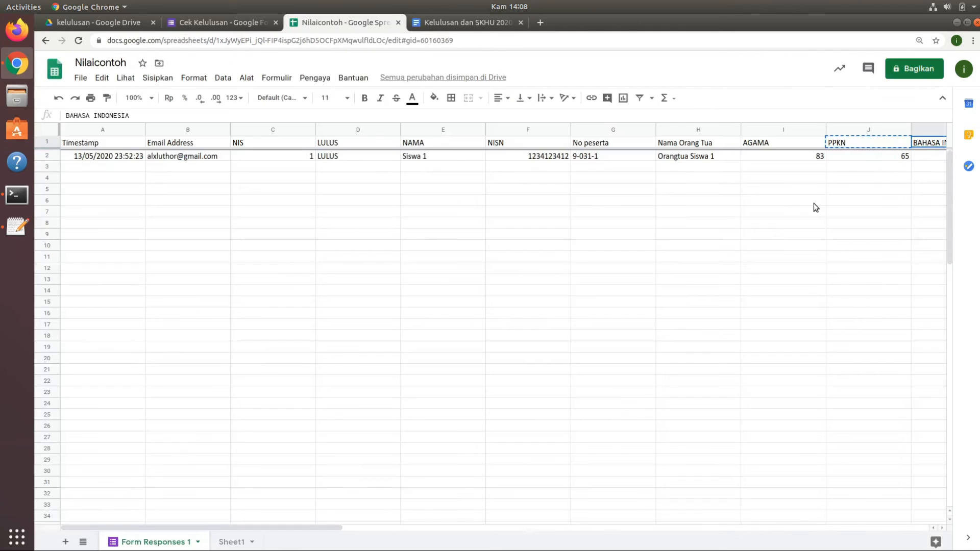
pyautogui.hotkey('ctrl', 'c')
pyautogui.click(469, 25)
pyautogui.write('<<')
pyautogui.rightClick(580, 375)
pyautogui.click(658, 150)
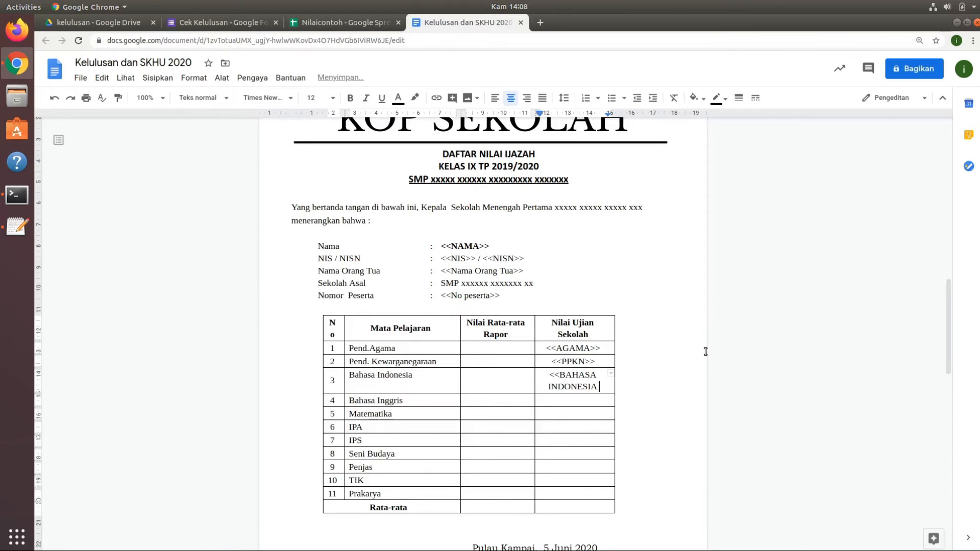
pyautogui.write('>>')
# Copy the BAHASA INGGRIS header into the Bahasa Inggris row's Nilai Ujian Sekolah cell as <<BAHASA INGGRIS>>.
pyautogui.click(360, 29)
pyautogui.moveTo(306, 528); pyautogui.dragTo(529, 528)
pyautogui.click(377, 144)
pyautogui.hotkey('ctrl', 'c')
pyautogui.click(458, 25)
pyautogui.write('<<')
pyautogui.rightClick(569, 402)
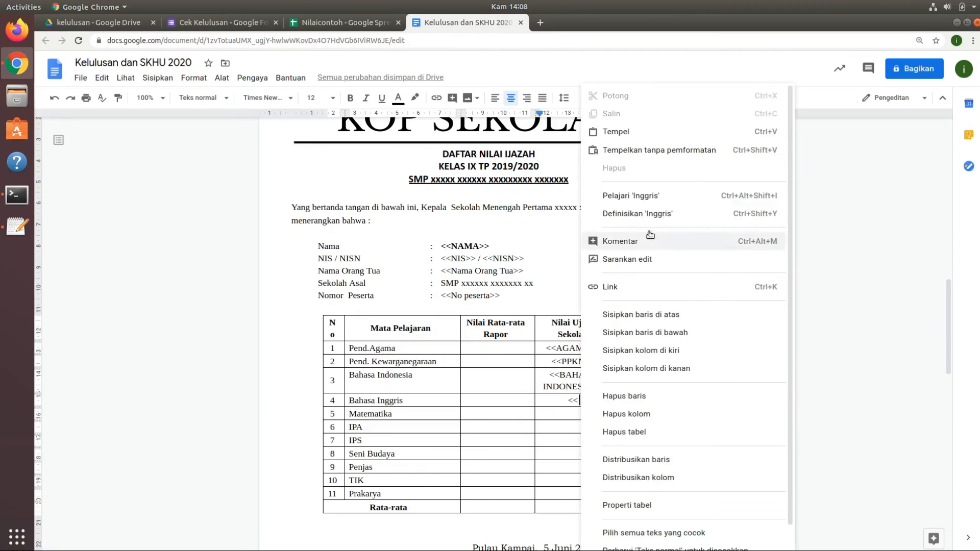
pyautogui.click(658, 131)
pyautogui.write('>>')
# Copy the MATEMATIKA header from Nilaicontoh into the Matematika row's Nilai Ujian Sekolah cell as <<MATEMATIKA>>.
pyautogui.click(347, 22)
pyautogui.moveTo(515, 528); pyautogui.dragTo(601, 528)
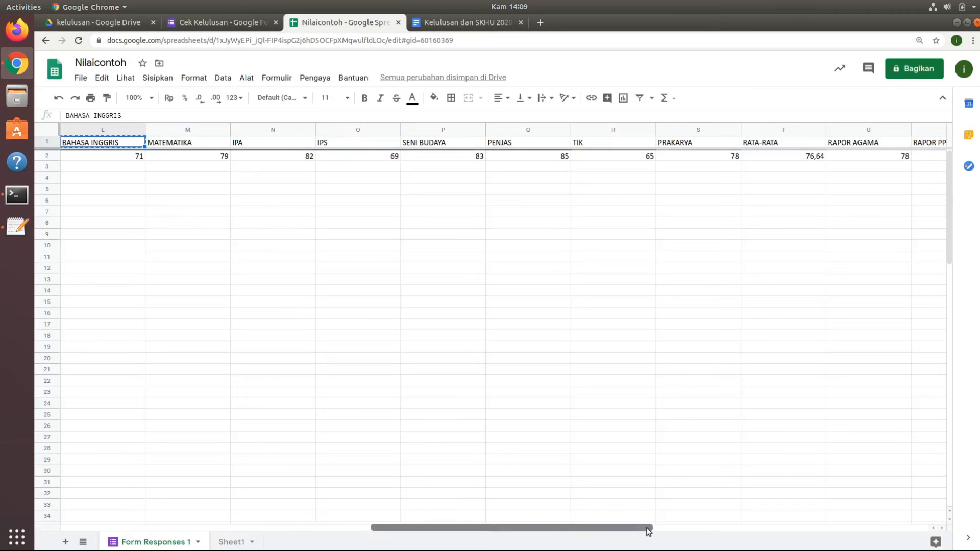
pyautogui.click(212, 142)
pyautogui.hotkey('ctrl', 'c')
pyautogui.click(458, 22)
pyautogui.click(574, 426)
pyautogui.write('<<')
pyautogui.rightClick(574, 430)
pyautogui.click(656, 131)
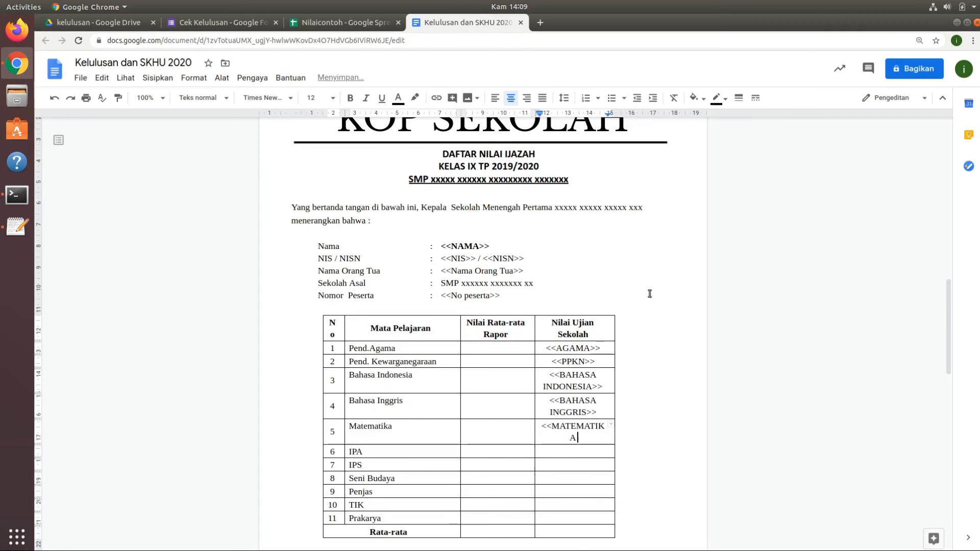
pyautogui.write('>>')
# Enter the placeholders <<IPA>> and <<IPS>> in the Nilai Ujian Sekolah cells of the IPA and IPS rows.
pyautogui.click(579, 449)
pyautogui.write('<<IPA>>')
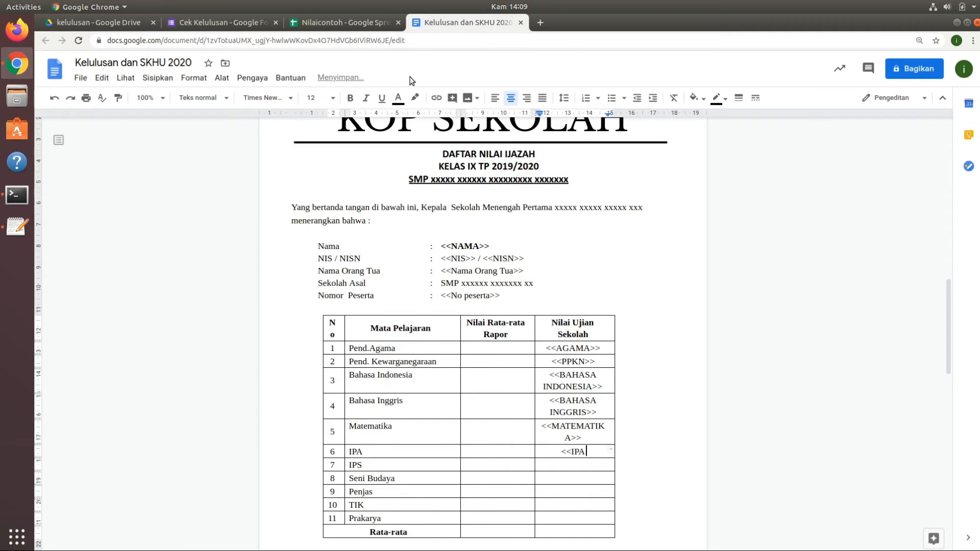
pyautogui.press('Down')
pyautogui.write('<<IPS>>')
# Copy the SENI BUDAYA header from Nilaicontoh into the Seni Budaya row's Nilai Ujian Sekolah cell as <<SENI BUDAYA>>.
pyautogui.press('Down')
pyautogui.click(362, 23)
pyautogui.press('Right')
pyautogui.press('Right')
pyautogui.press('Right')
pyautogui.hotkey('ctrl', 'c')
pyautogui.click(469, 23)
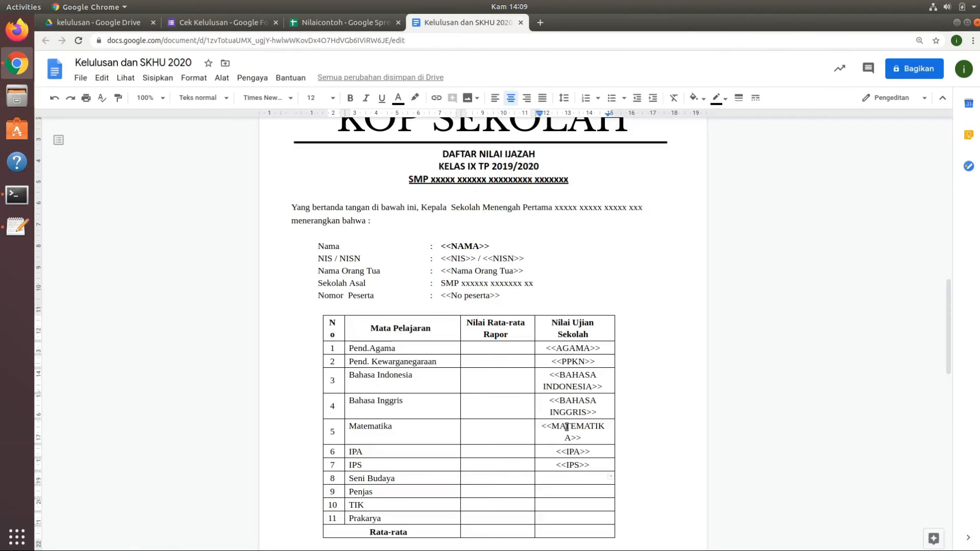
pyautogui.write('<<')
pyautogui.rightClick(592, 485)
pyautogui.click(656, 131)
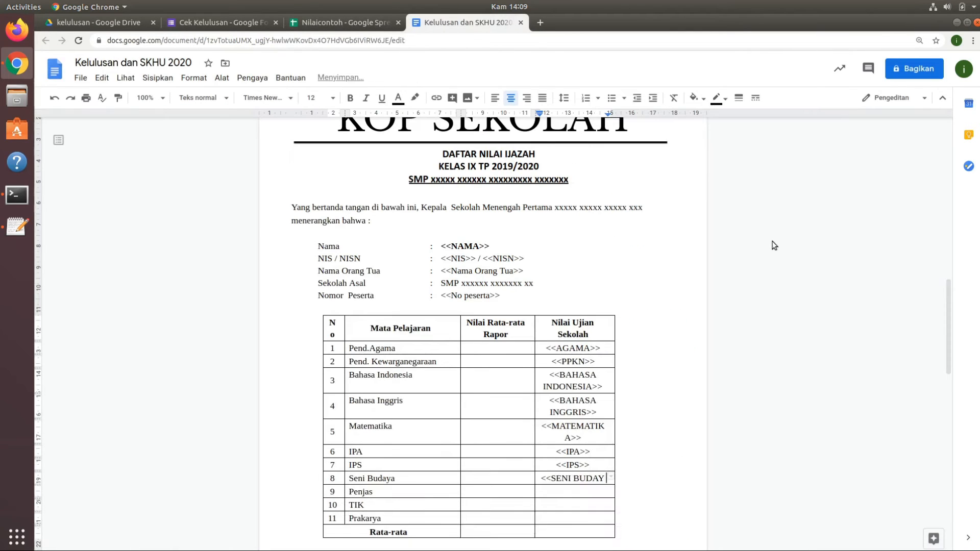
pyautogui.write('>>')
# Fill the Nilai Ujian Sekolah cells of Penjas, TIK and Prakarya with <<PENJAS>>, <<TIK>> and <<PRAKARYA>>.
pyautogui.click(347, 23)
pyautogui.click(468, 22)
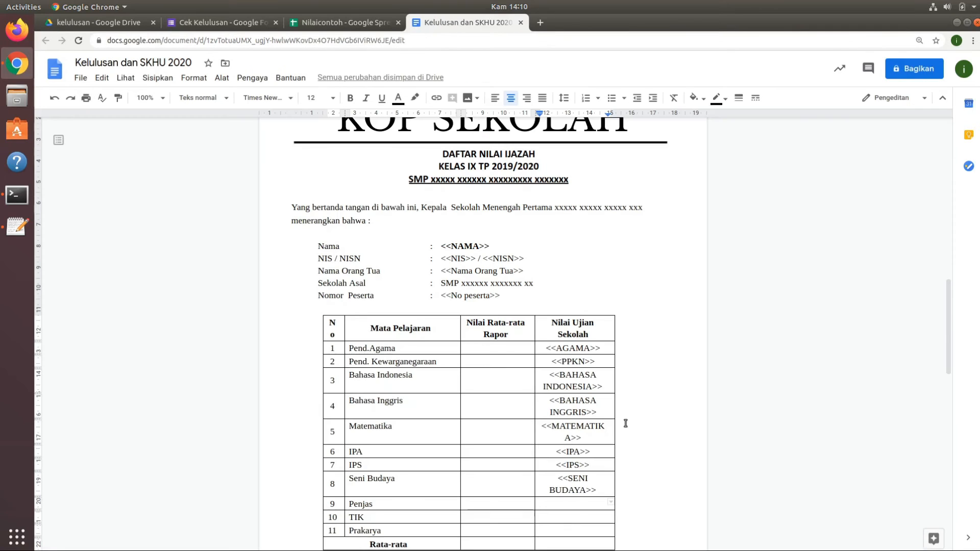
pyautogui.press('Down')
pyautogui.write('<<PENJAS>>')
pyautogui.press('Down')
pyautogui.write('<<TIK>>')
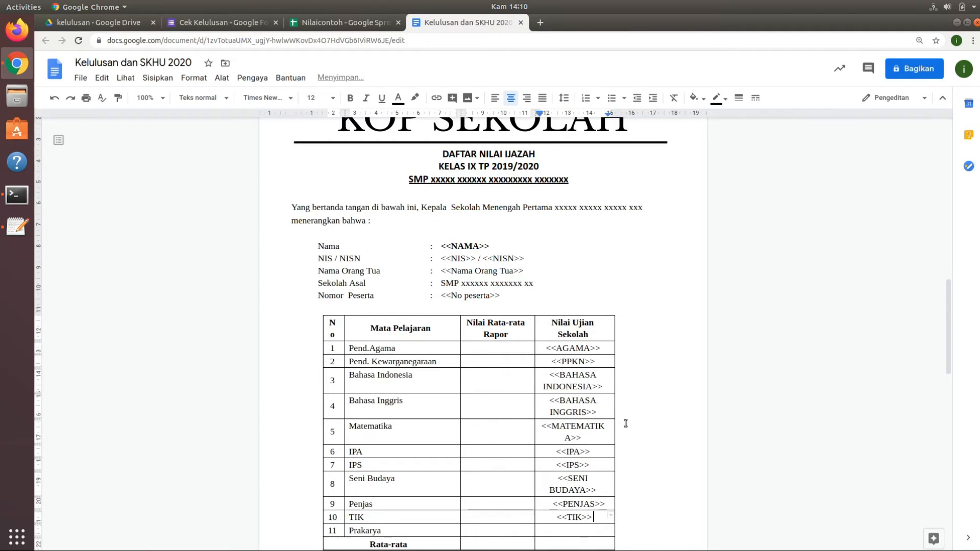
pyautogui.press('Down')
pyautogui.write('<<PRAKARYA>>')
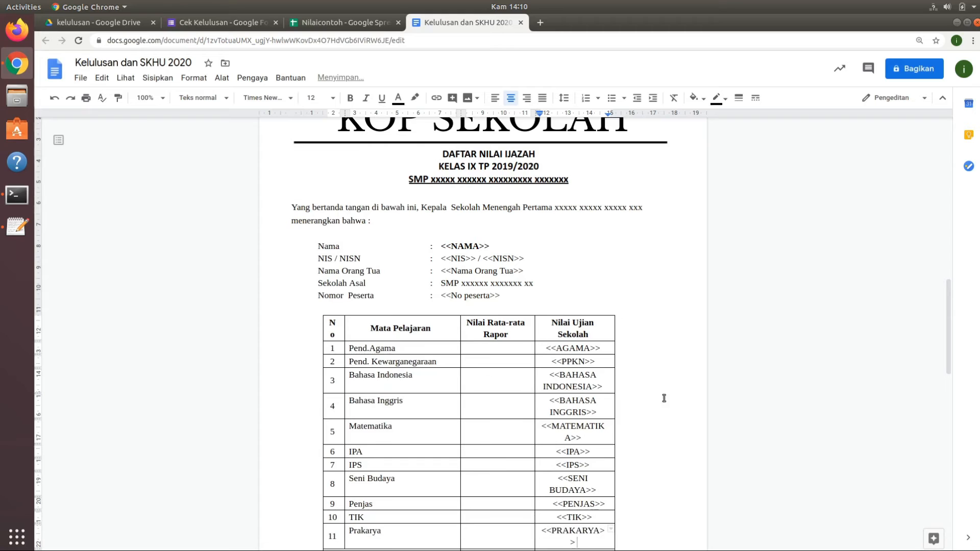
# Copy the first RATA-RATA header from Nilaicontoh into the Rata-rata row's Nilai Ujian Sekolah cell as <<RATA-RATA>>.
pyautogui.moveTo(949, 341); pyautogui.dragTo(957, 399)
pyautogui.click(593, 300)
pyautogui.click(366, 23)
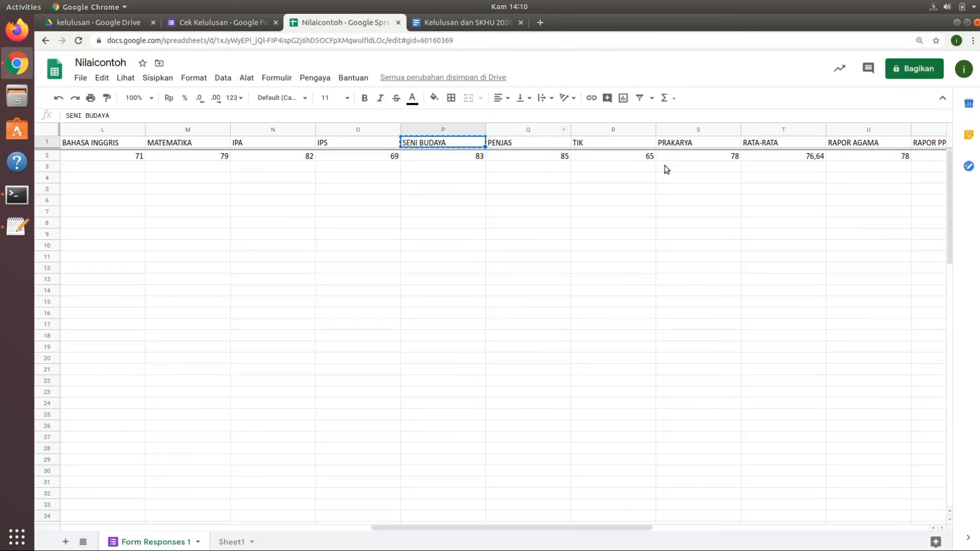
pyautogui.click(804, 147)
pyautogui.moveTo(644, 528); pyautogui.dragTo(620, 530)
pyautogui.click(467, 23)
pyautogui.click(578, 303)
pyautogui.write('<<')
pyautogui.rightClick(579, 304)
pyautogui.click(643, 67)
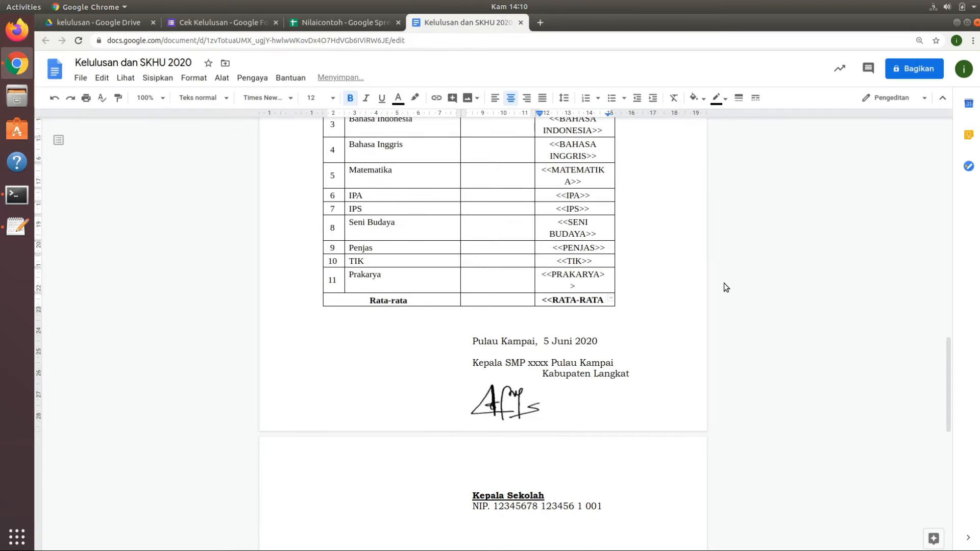
pyautogui.write('>>')
# Rename the header in cell AF1 of Nilaicontoh to RATA-RATA RAPOR.
pyautogui.hotkey('ctrl', 'pageup')
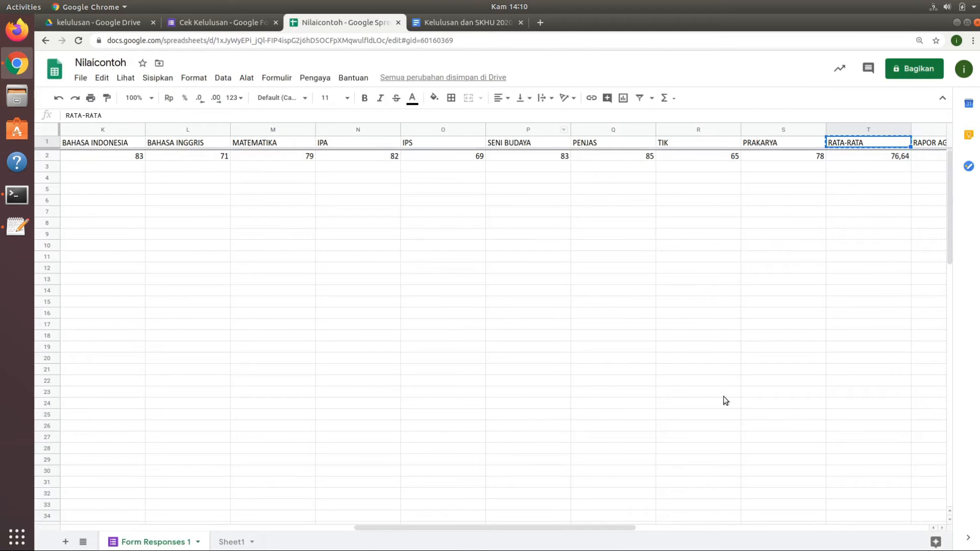
pyautogui.moveTo(610, 527); pyautogui.dragTo(949, 528)
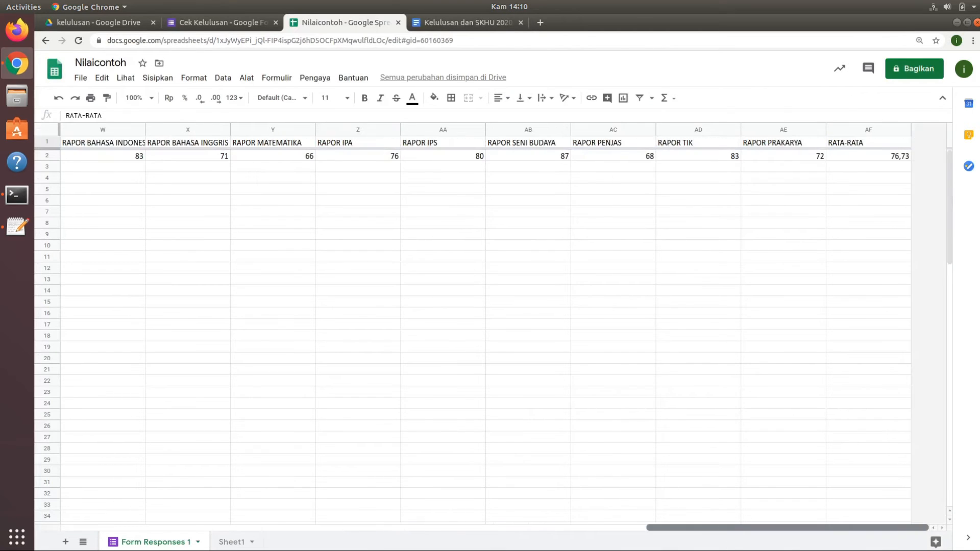
pyautogui.click(863, 146)
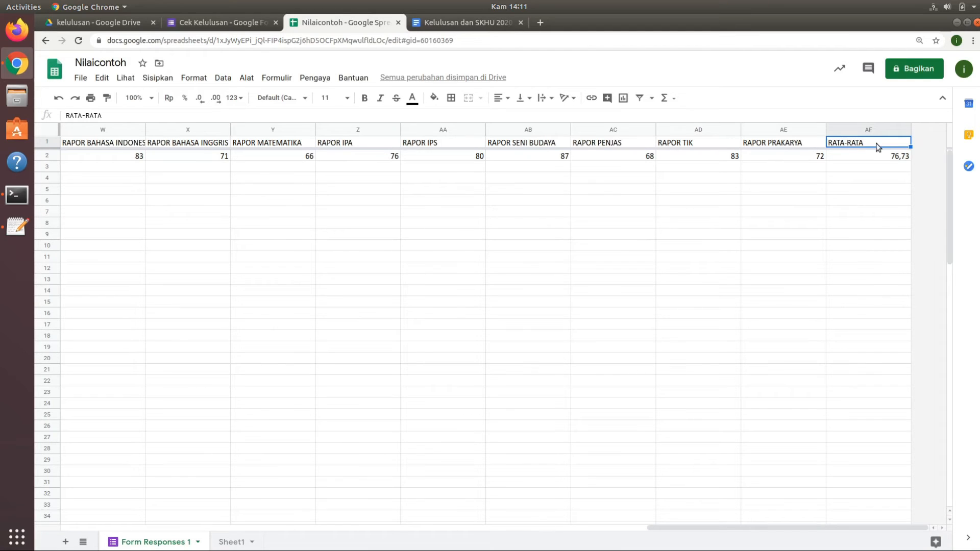
pyautogui.doubleClick(877, 145)
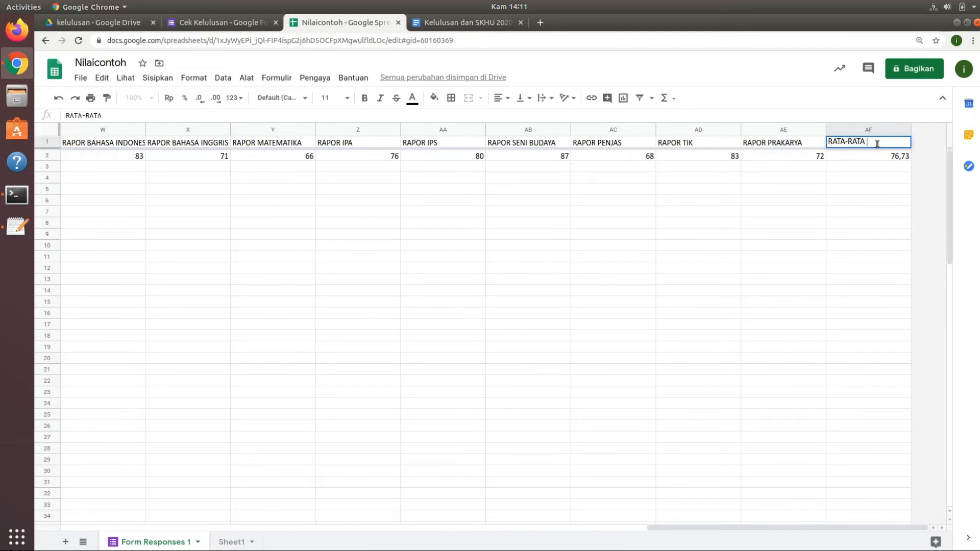
pyautogui.write('RAPOR')
pyautogui.press('Return')
# Copy the RAPOR AGAMA header into the Pend.Agama row's Nilai Rata-rata Rapor cell as <<RAPOR AGAMA>>.
pyautogui.moveTo(704, 527); pyautogui.dragTo(633, 528)
pyautogui.click(286, 145)
pyautogui.click(459, 23)
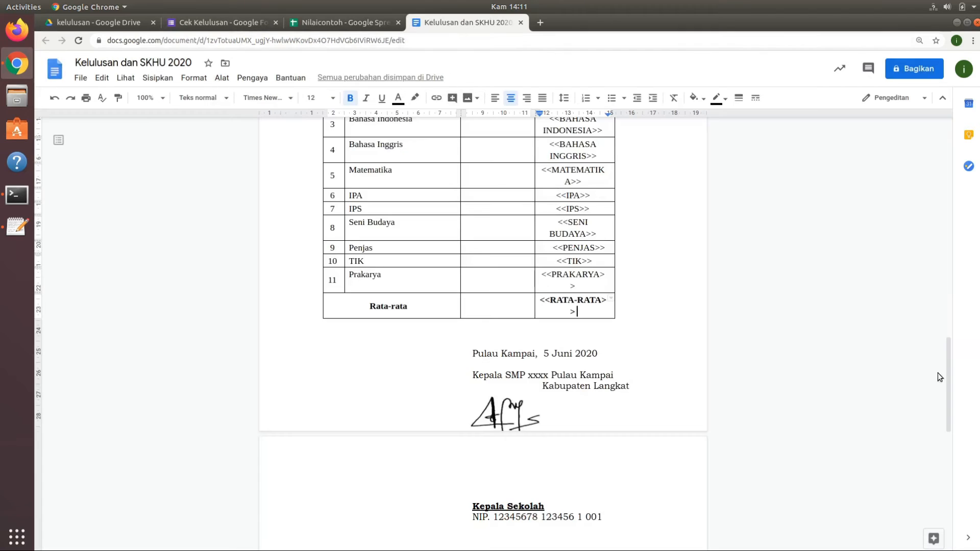
pyautogui.scroll(10, 602, 411)
pyautogui.click(496, 398)
pyautogui.write('<<')
pyautogui.rightClick(508, 398)
pyautogui.click(566, 151)
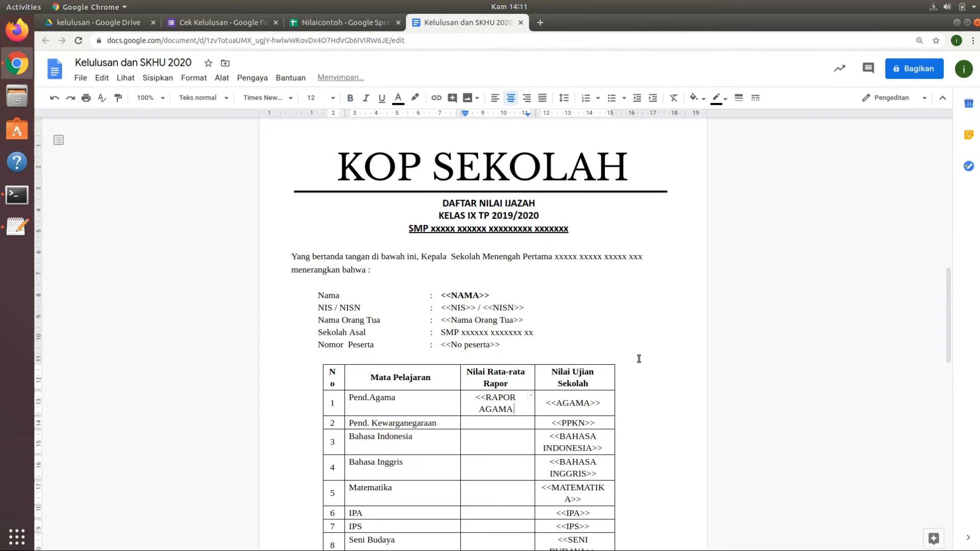
pyautogui.write('>>')
# Widen the grade table's Nilai Ujian Sekolah, Nilai Rata-rata Rapor and No columns slightly.
pyautogui.moveTo(615, 379); pyautogui.dragTo(629, 379)
pyautogui.moveTo(535, 379); pyautogui.dragTo(542, 379)
pyautogui.moveTo(345, 376); pyautogui.dragTo(348, 376)
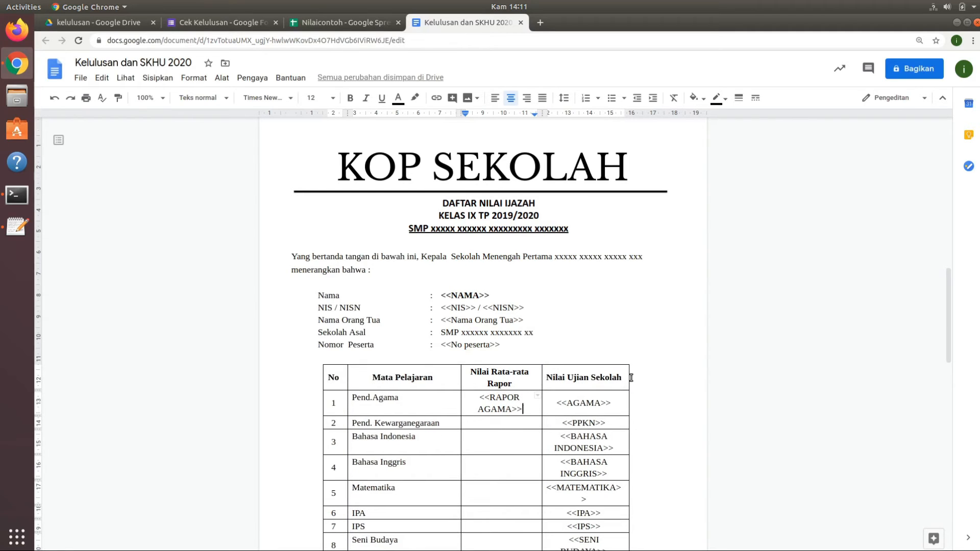
# Copy the RAPOR PPKN header into the Pend. Kewarganegaraan row's Nilai Rata-rata Rapor cell as <<RAPOR PPKN>>.
pyautogui.moveTo(948, 324); pyautogui.dragTo(942, 358)
pyautogui.click(349, 21)
pyautogui.click(357, 142)
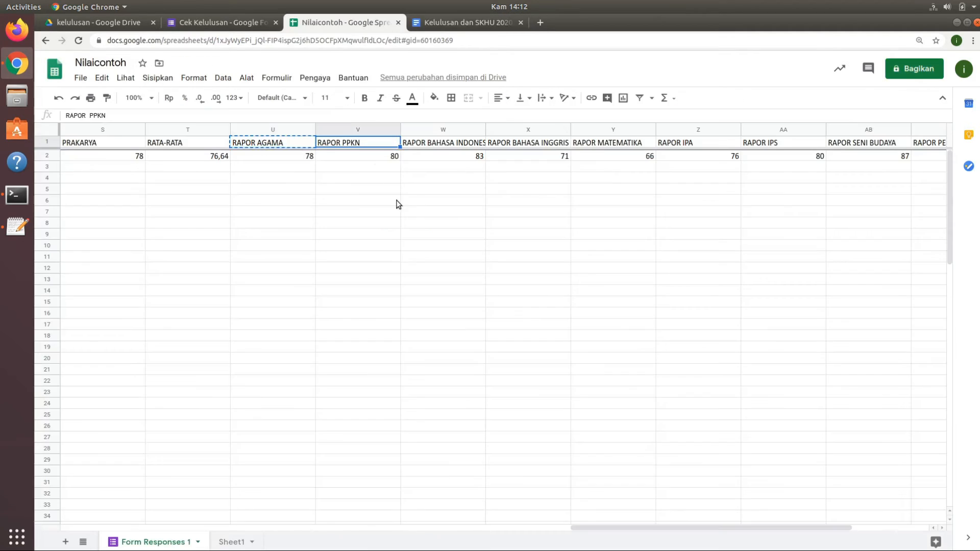
pyautogui.hotkey('ctrl', 'c')
pyautogui.click(461, 23)
pyautogui.click(500, 272)
pyautogui.write('<<')
pyautogui.rightClick(510, 269)
pyautogui.click(561, 143)
pyautogui.write('>>')
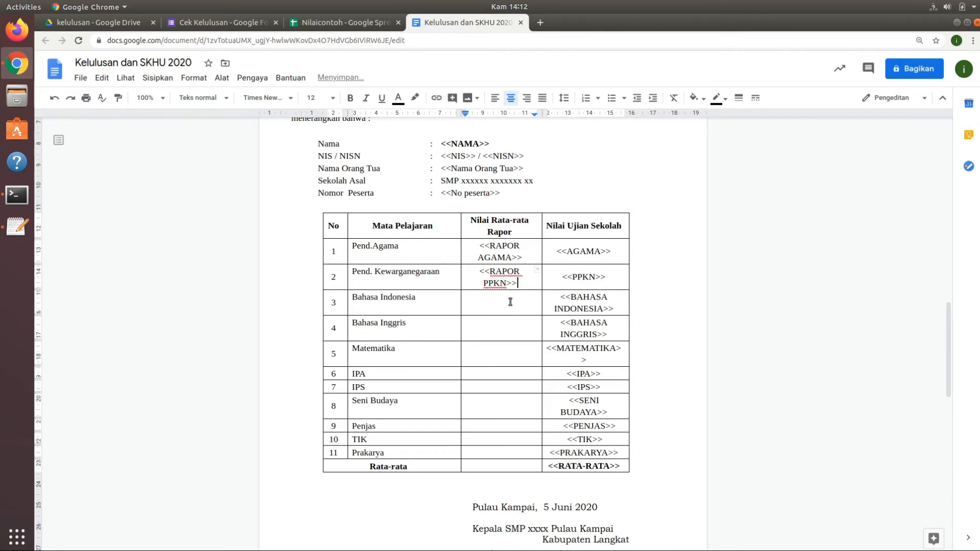
# Copy the RAPOR BAHASA INDONESIA header, preceded by <<, into the Bahasa Indonesia row's Nilai Rata-rata Rapor cell.
pyautogui.click(349, 21)
pyautogui.click(443, 142)
pyautogui.hotkey('ctrl', 'c')
pyautogui.click(462, 23)
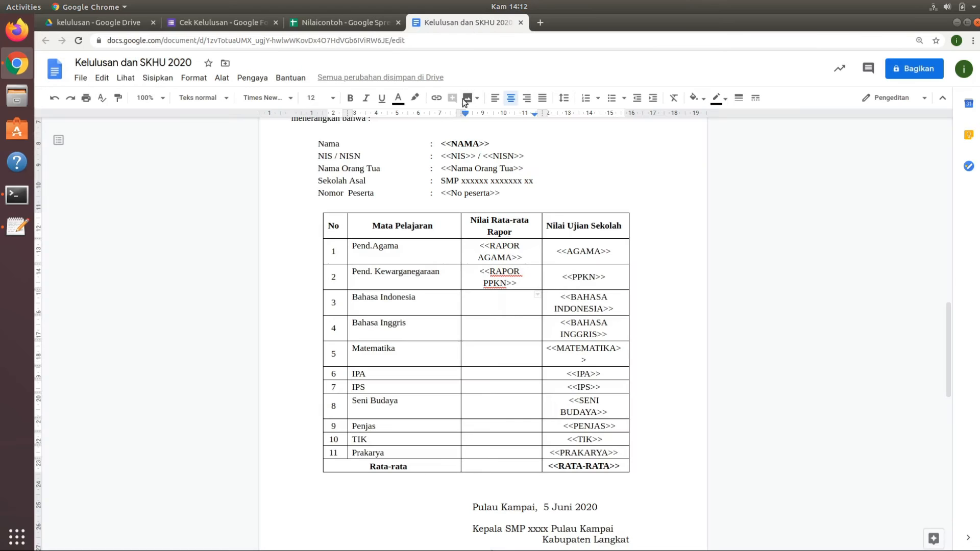
pyautogui.click(501, 299)
pyautogui.write('<<')
pyautogui.rightClick(507, 300)
pyautogui.click(566, 144)
# Copy the RAPOR BAHASA INGGRIS header into the Bahasa Inggris row's Nilai Rata-rata Rapor cell as <<RAPOR BAHASA INGGRIS>>.
pyautogui.click(503, 335)
pyautogui.click(357, 23)
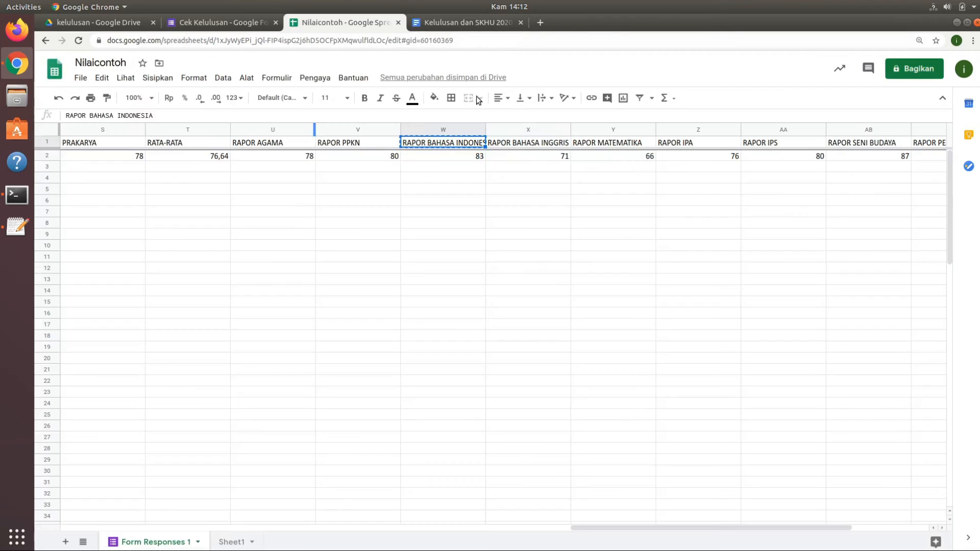
pyautogui.click(525, 144)
pyautogui.hotkey('ctrl', 'c')
pyautogui.click(449, 23)
pyautogui.write('<<')
pyautogui.rightClick(514, 337)
pyautogui.click(593, 150)
pyautogui.write('>>')
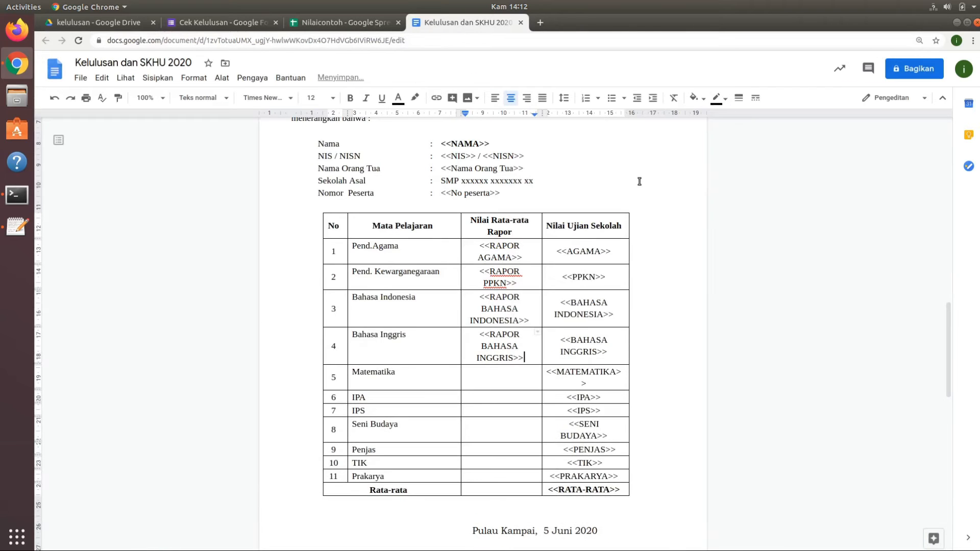
# Copy the RAPOR MATEMATIKA header into the Matematika row's Nilai Rata-rata Rapor cell as <<RAPOR MATEMATIKA>>.
pyautogui.click(505, 371)
pyautogui.click(352, 23)
pyautogui.click(605, 143)
pyautogui.hotkey('ctrl', 'c')
pyautogui.click(449, 23)
pyautogui.write('<<')
pyautogui.rightClick(524, 359)
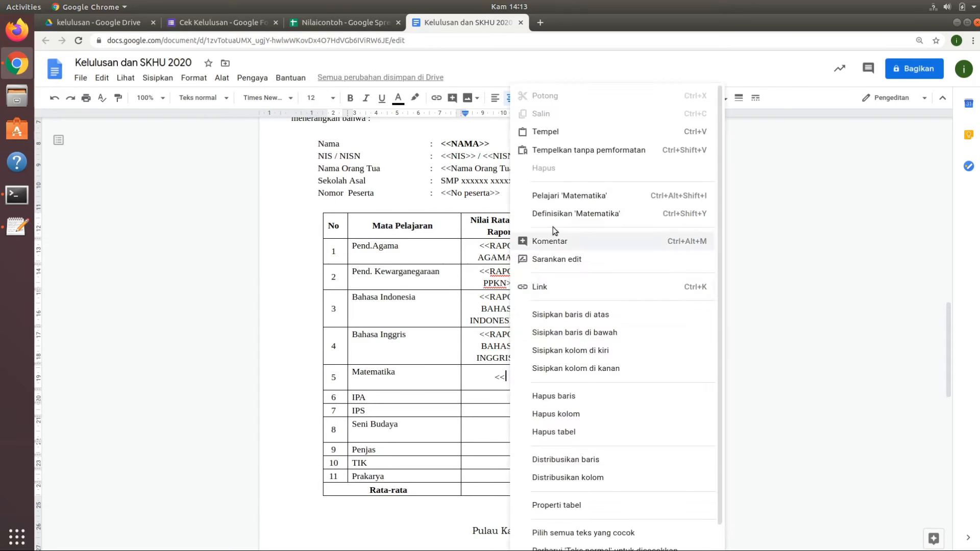
pyautogui.click(547, 68)
pyautogui.write('>>')
# Copy the RAPOR IPA header into the IPA row's Nilai Rata-rata Rapor cell as <<RAPOR IPA>>.
pyautogui.click(501, 407)
pyautogui.write('<')
pyautogui.click(347, 23)
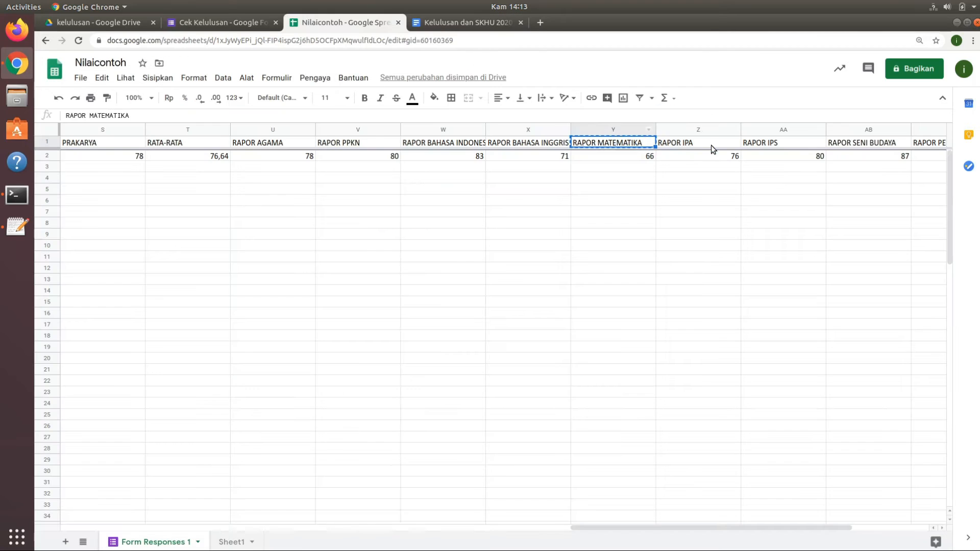
pyautogui.click(712, 145)
pyautogui.hotkey('ctrl', 'c')
pyautogui.click(459, 23)
pyautogui.write('<')
pyautogui.hotkey('ctrl', 'v')
pyautogui.write('>>')
# Fill the IPS and Seni Budaya rows' Nilai Rata-rata Rapor cells with <<RAPOR IPS>> and <<RAPOR SENI BUDAYA>>.
pyautogui.click(512, 425)
pyautogui.write('<<RAPOR IPS>>')
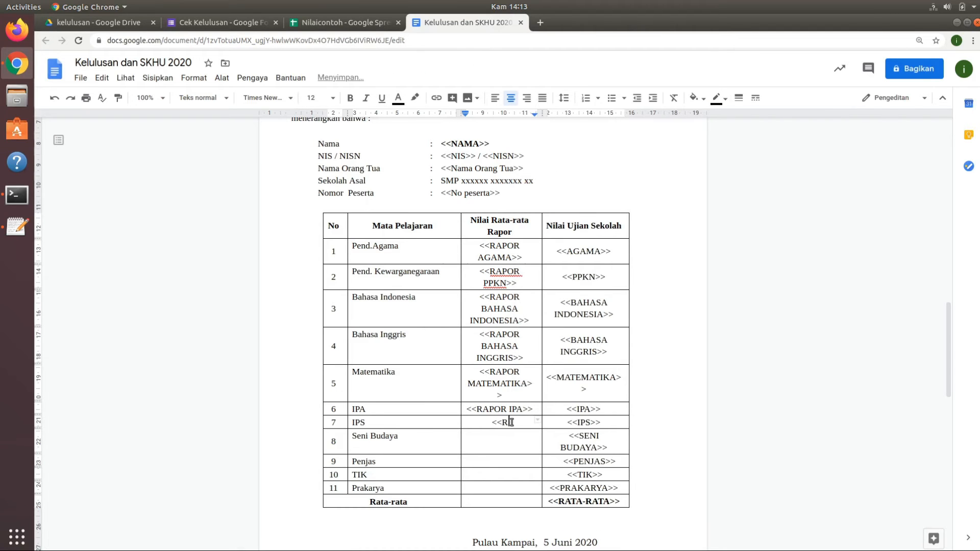
pyautogui.click(504, 441)
pyautogui.write('<<RAPOR SENI BUDAYA>>')
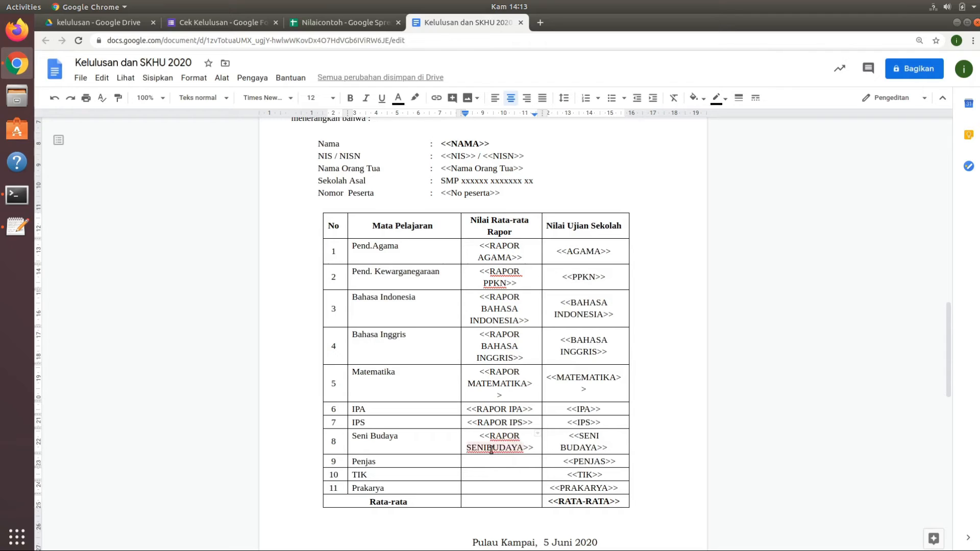
pyautogui.click(491, 449)
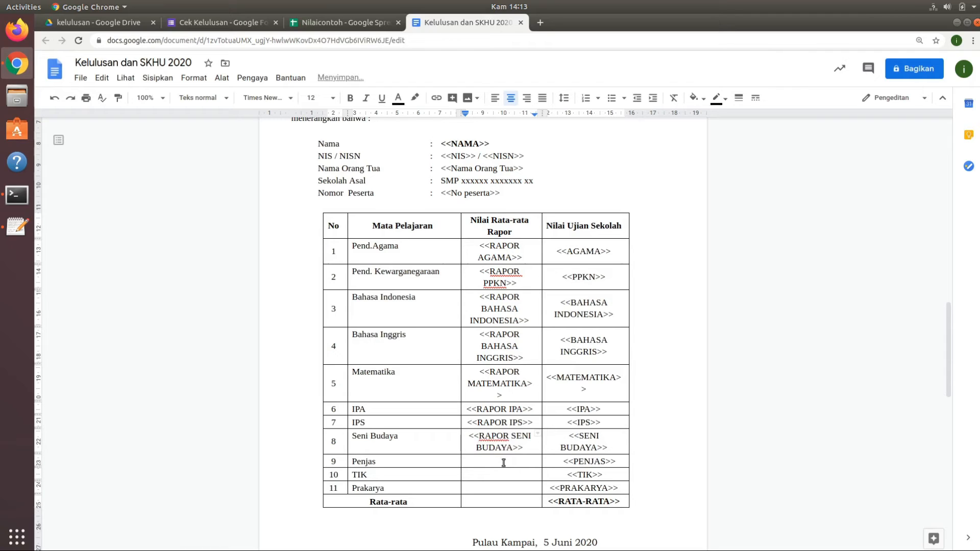
# Enter <<RAPOR PENJAS>>, <<RAPOR TIK>> and <<RAPOR PRAKARYA>> in the Nilai Rata-rata Rapor cells of the Penjas, TIK and Prakarya rows.
pyautogui.click(503, 462)
pyautogui.write('<<RAPOR PENJAS>>')
pyautogui.click(499, 487)
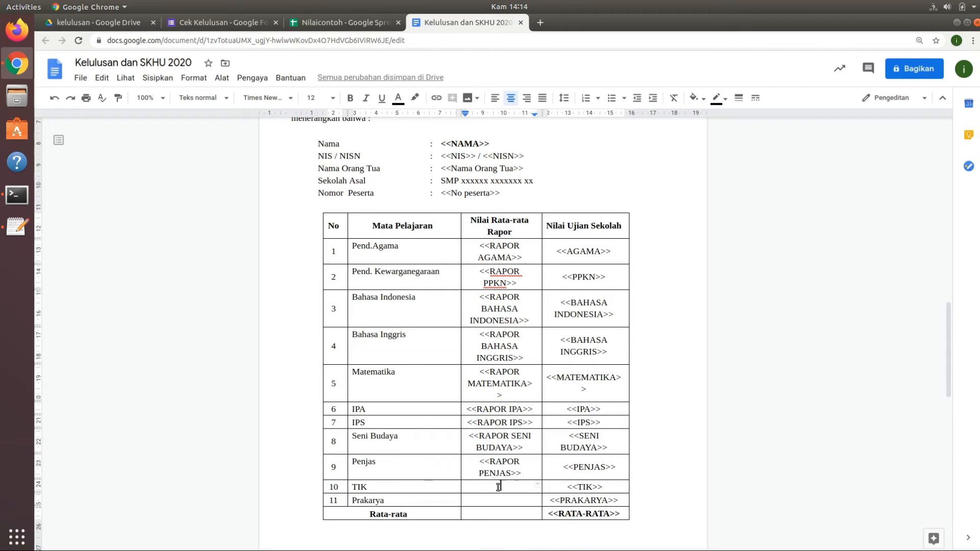
pyautogui.write('<<RAPOR TIK>>')
pyautogui.click(504, 499)
pyautogui.write('<<RAPOR PRAKARYA>>')
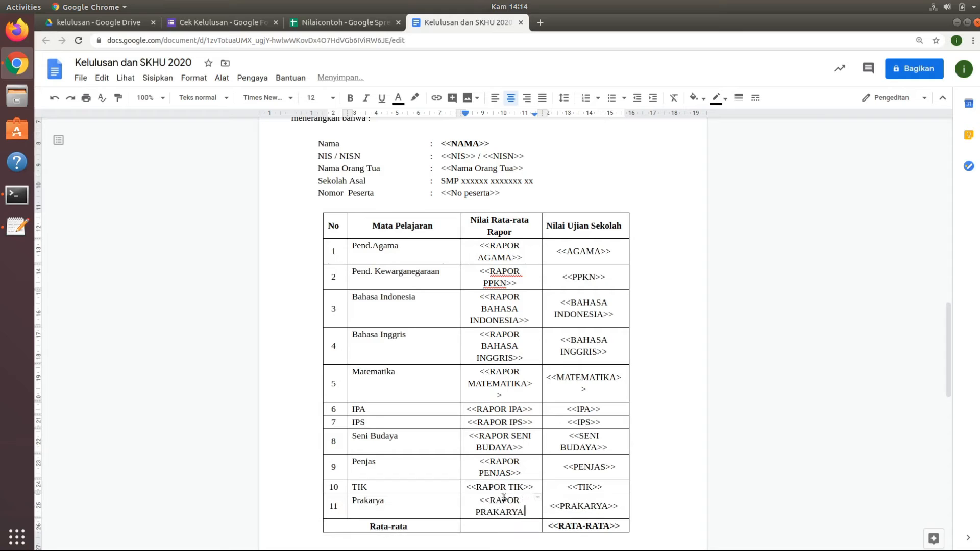
# Copy the RATA-RATA RAPOR header into the Rata-rata row's Nilai Rata-rata Rapor cell as <<RATA-RATA RAPOR>>.
pyautogui.click(501, 525)
pyautogui.click(337, 23)
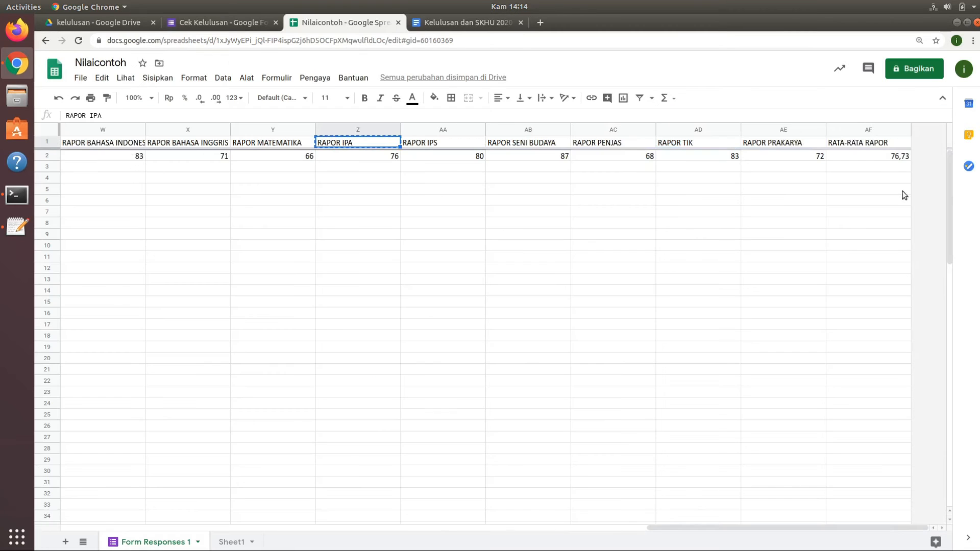
pyautogui.click(878, 143)
pyautogui.hotkey('ctrl', 'c')
pyautogui.click(483, 22)
pyautogui.write('<<')
pyautogui.rightClick(517, 527)
pyautogui.click(627, 123)
pyautogui.write('>>')
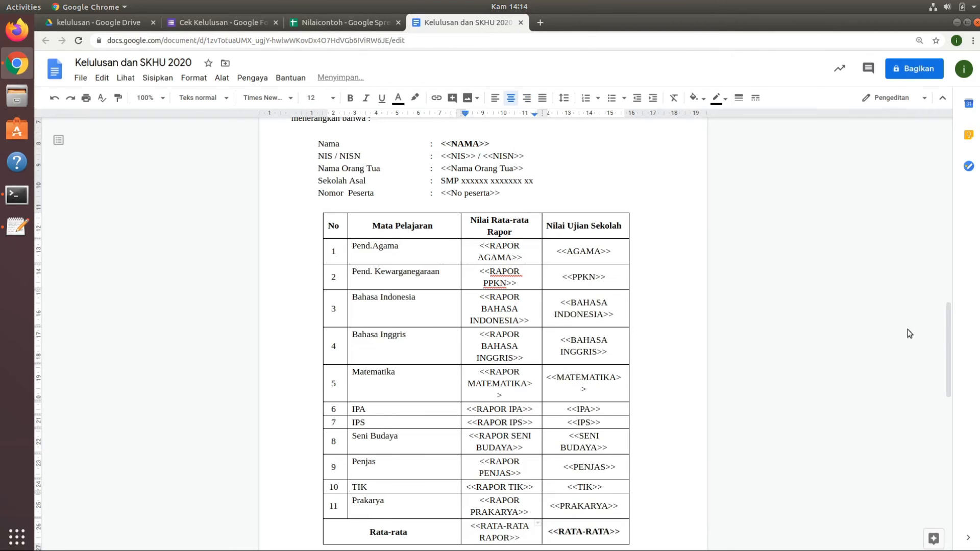
# Crop the empty space above and below the signature in the signature image beneath the grade table.
pyautogui.moveTo(948, 333); pyautogui.dragTo(954, 415)
pyautogui.click(509, 321)
pyautogui.doubleClick(509, 321)
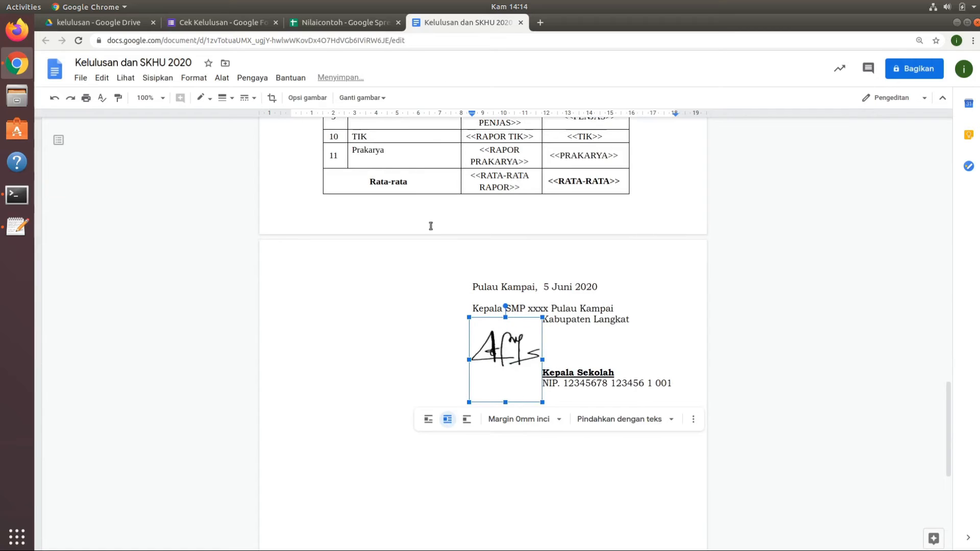
pyautogui.click(602, 372)
pyautogui.click(509, 352)
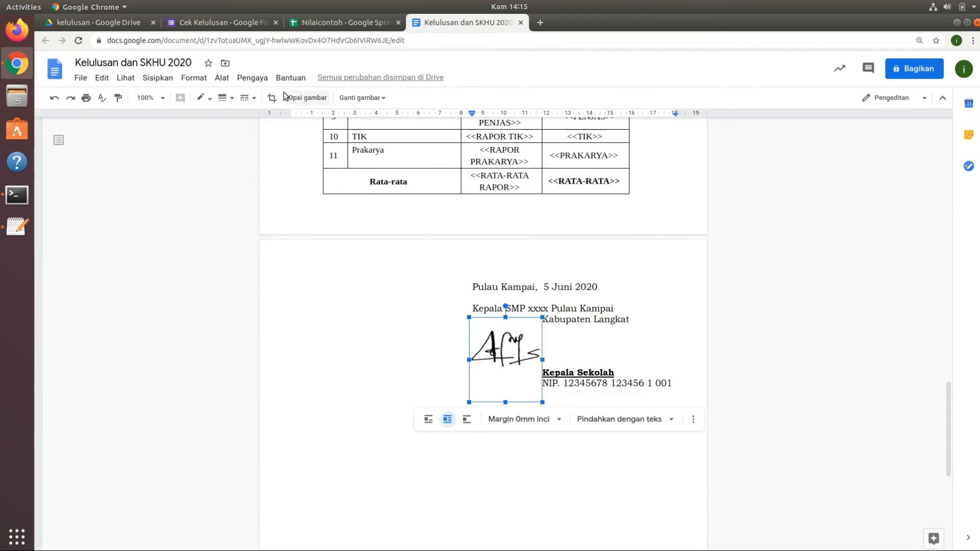
pyautogui.click(272, 97)
pyautogui.moveTo(506, 401); pyautogui.dragTo(513, 377)
pyautogui.moveTo(507, 321); pyautogui.dragTo(508, 332)
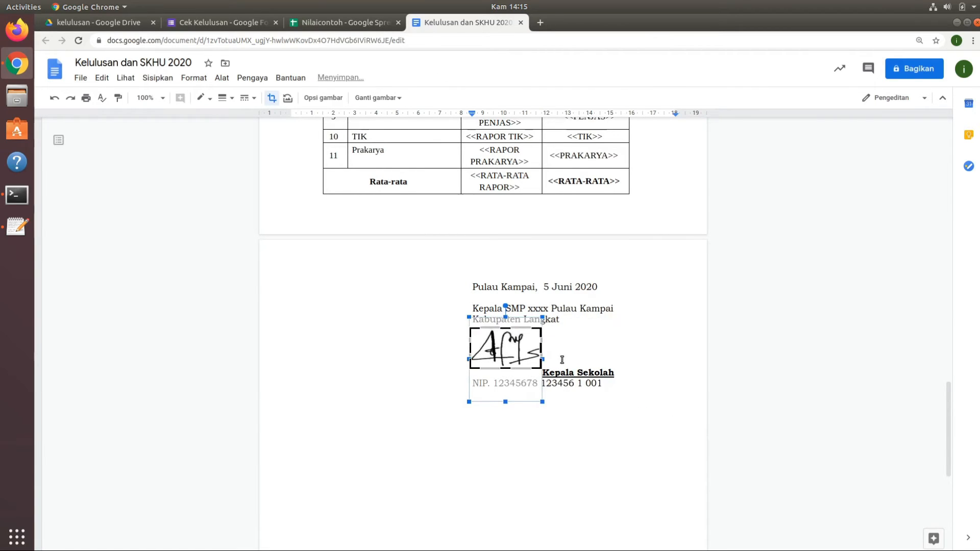
pyautogui.click(896, 381)
pyautogui.scroll(15, 781, 199)
# Launch the Autocrat add-on in the Nilaicontoh spreadsheet and create a new merge job named KELULUSAN.
pyautogui.click(320, 22)
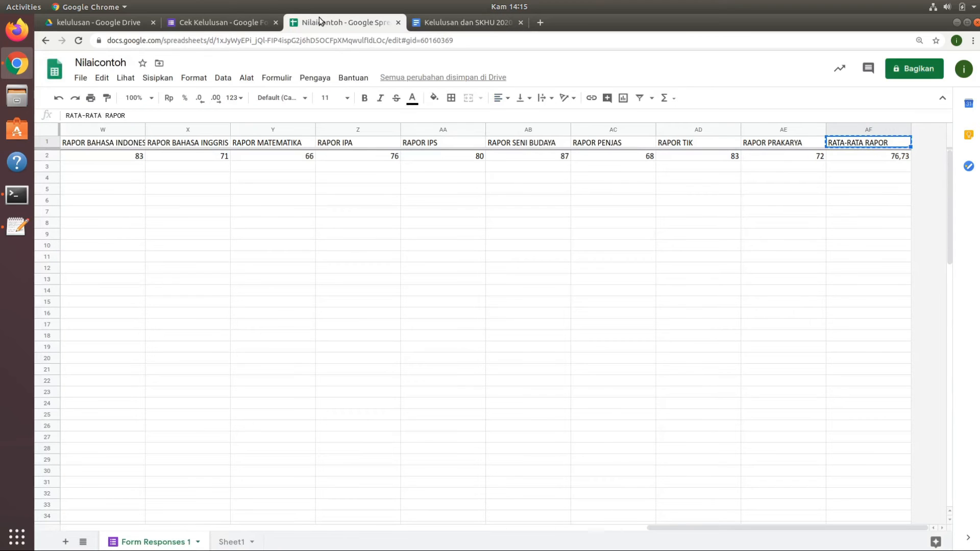
pyautogui.click(314, 79)
pyautogui.moveTo(348, 132)
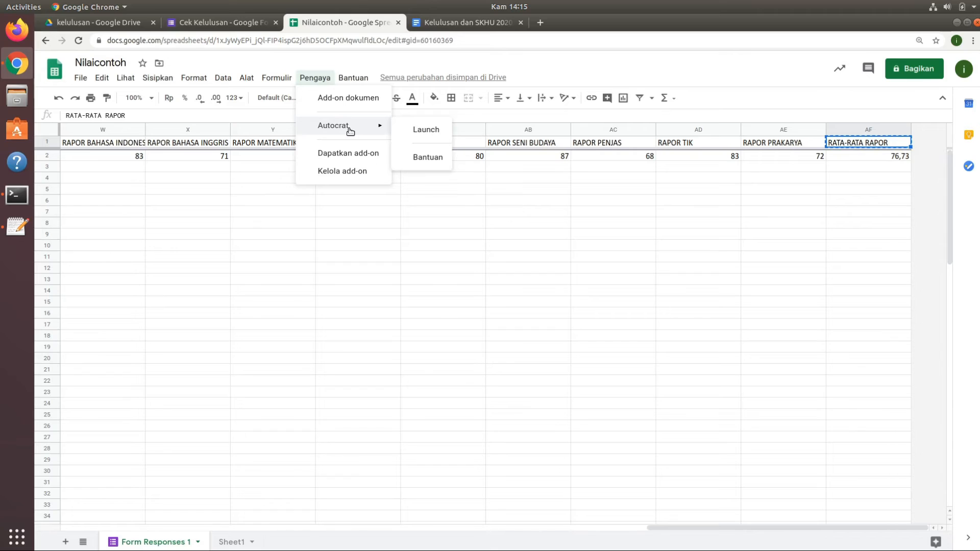
pyautogui.click(432, 132)
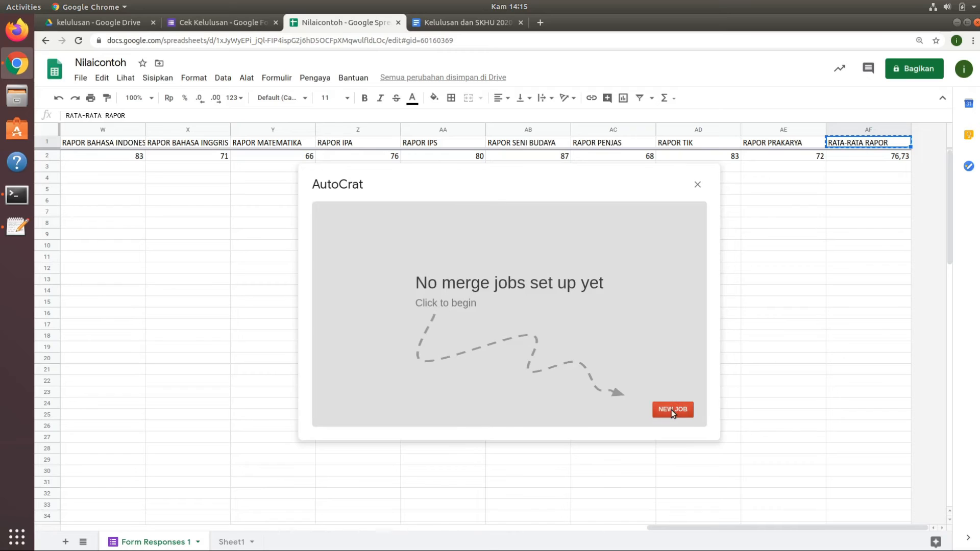
pyautogui.click(672, 411)
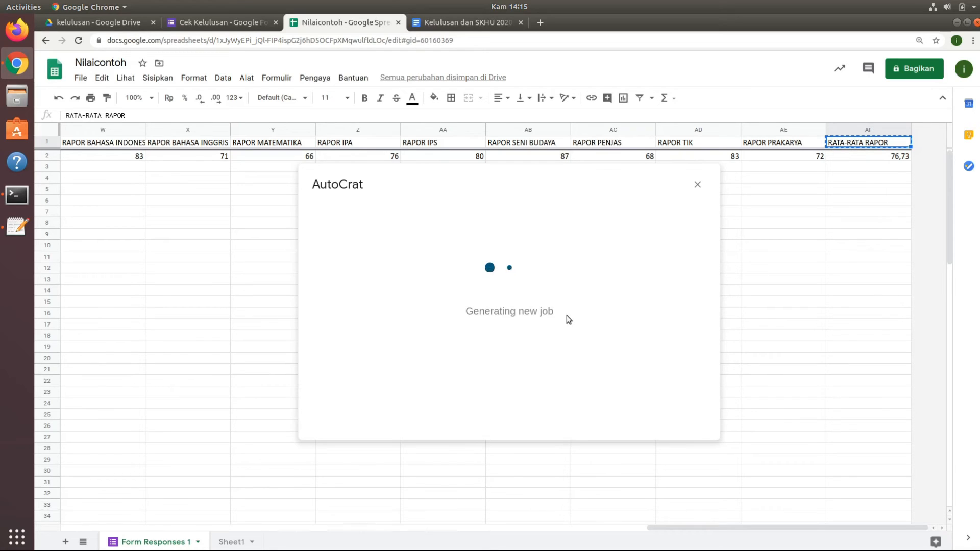
pyautogui.click(577, 258)
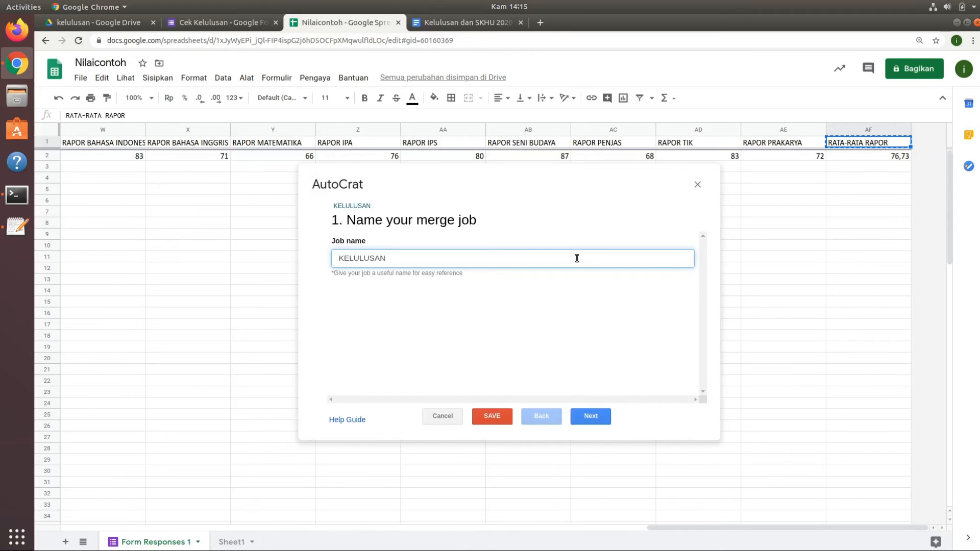
pyautogui.click(592, 416)
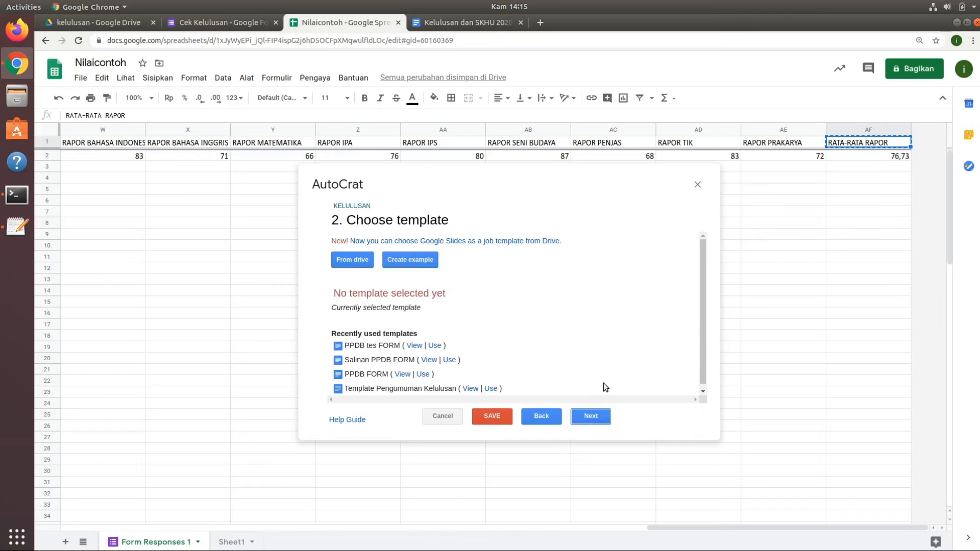
# Choose the Kelulusan dan SKHU 2020 document from Drive as the merge job's template.
pyautogui.click(357, 259)
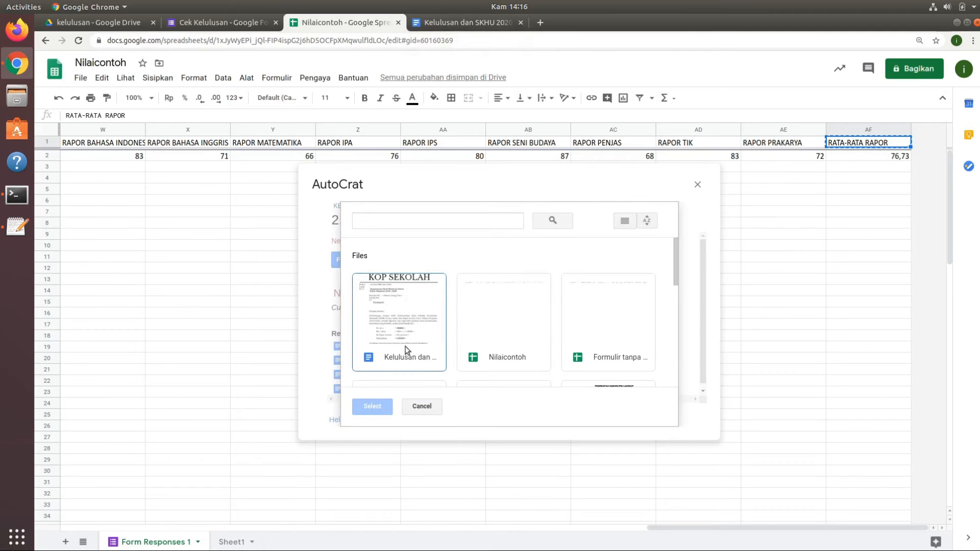
pyautogui.click(404, 339)
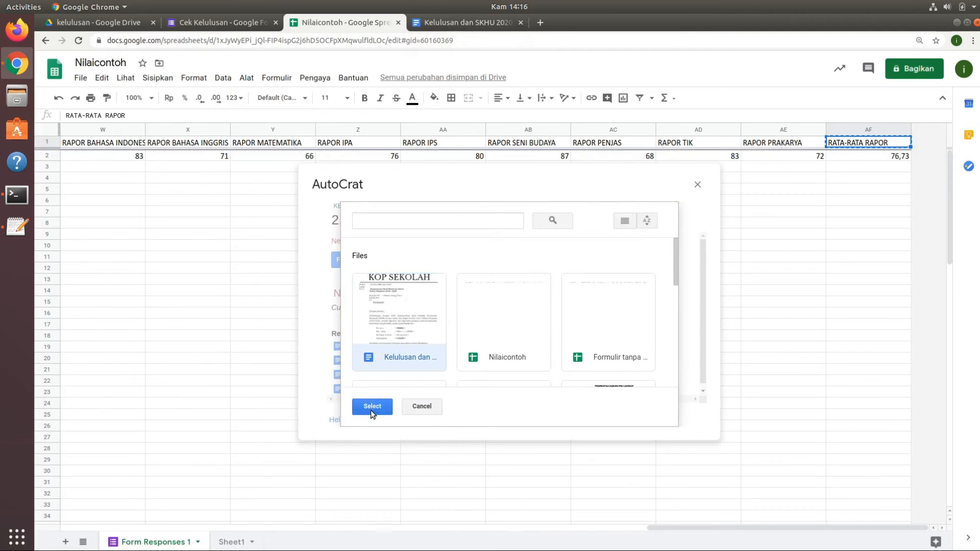
pyautogui.click(374, 407)
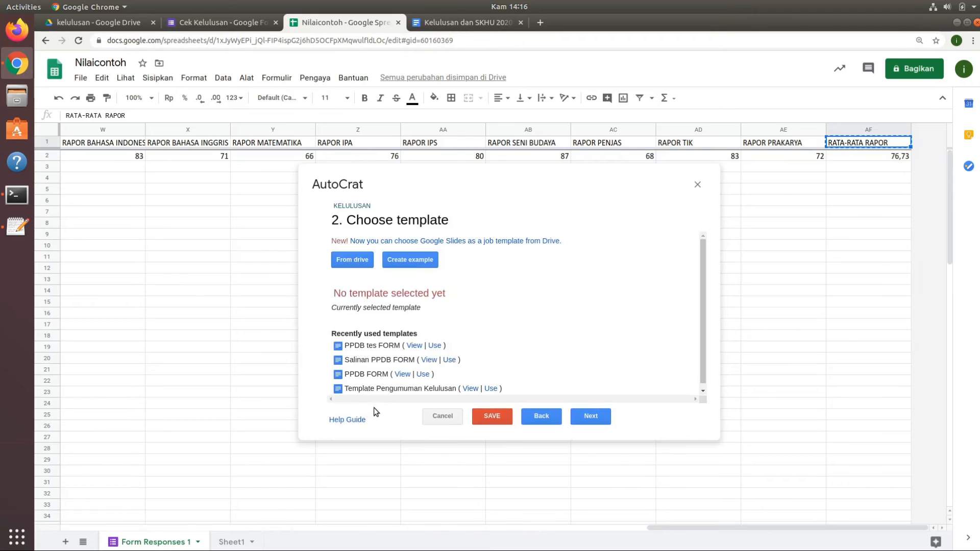
pyautogui.click(592, 417)
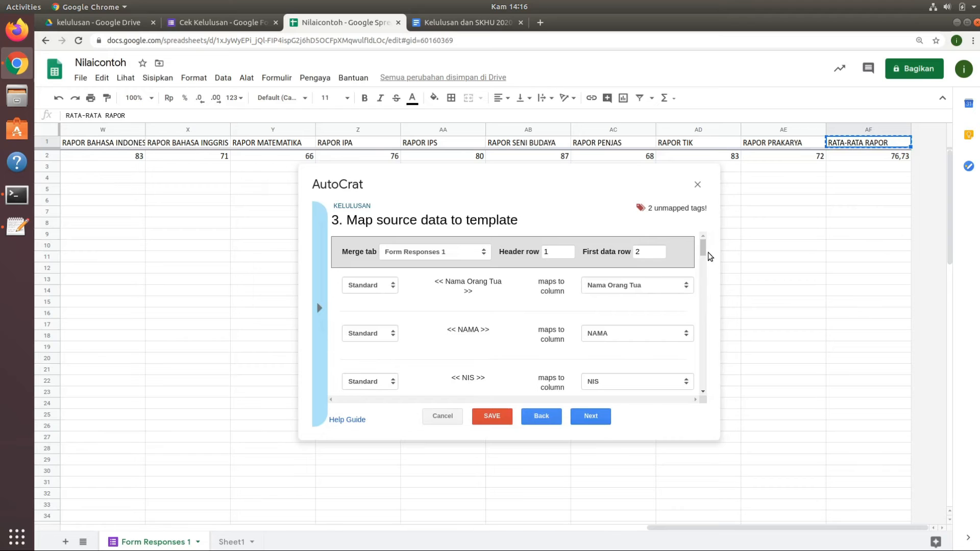
# Map the unmapped <<RAPOR IPA>> and <<IPA>> template tags to the RAPOR IPA and IPA columns, and proceed to the file settings.
pyautogui.moveTo(704, 247); pyautogui.dragTo(703, 323)
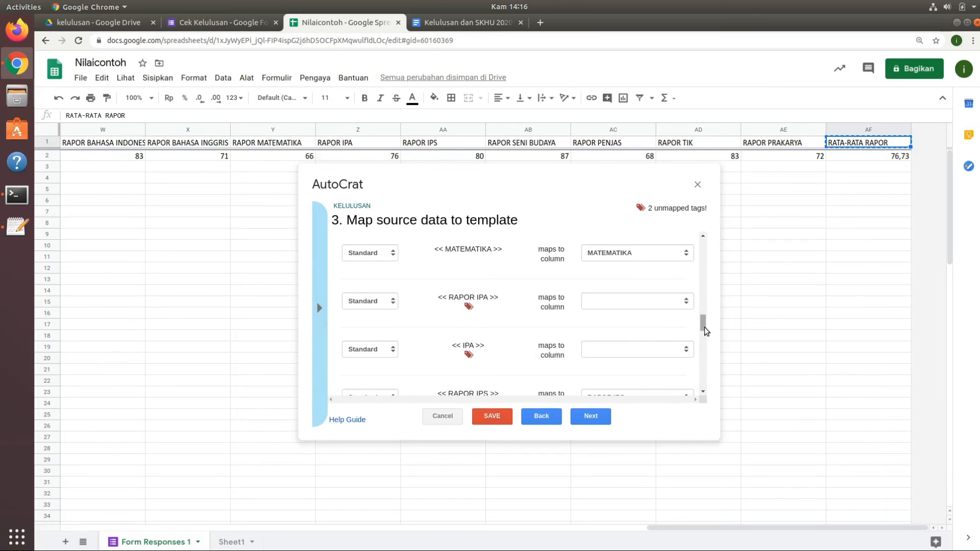
pyautogui.moveTo(704, 328); pyautogui.dragTo(691, 372)
pyautogui.click(685, 297)
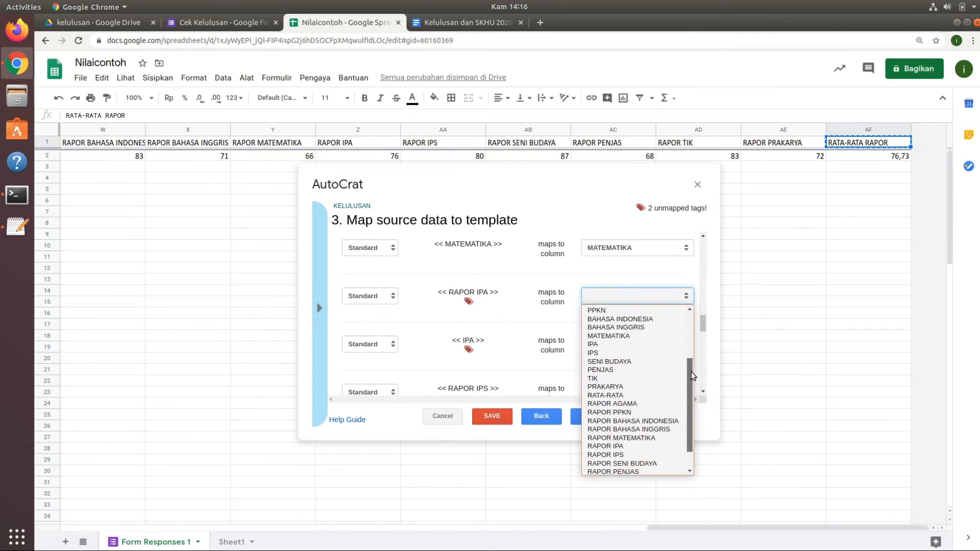
pyautogui.click(630, 446)
pyautogui.click(657, 345)
pyautogui.click(630, 475)
pyautogui.moveTo(703, 325); pyautogui.dragTo(648, 391)
pyautogui.click(594, 416)
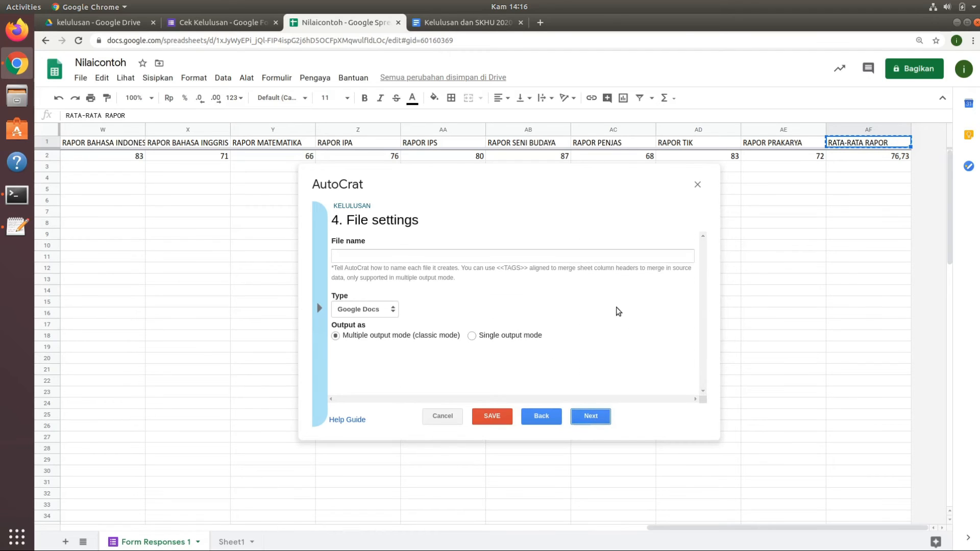
# Start the merged file's name with the <<NAMA>> tag followed by an underscore.
pyautogui.click(601, 257)
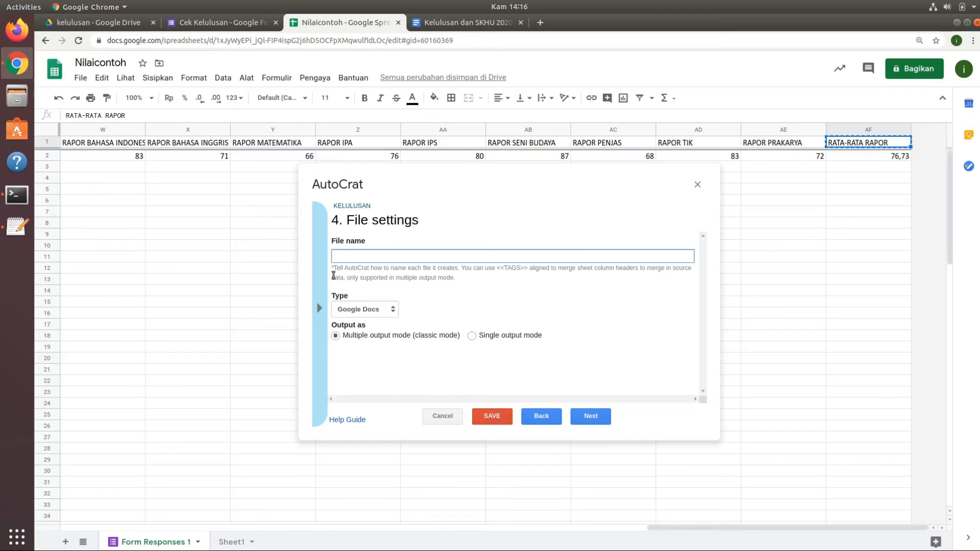
pyautogui.click(319, 306)
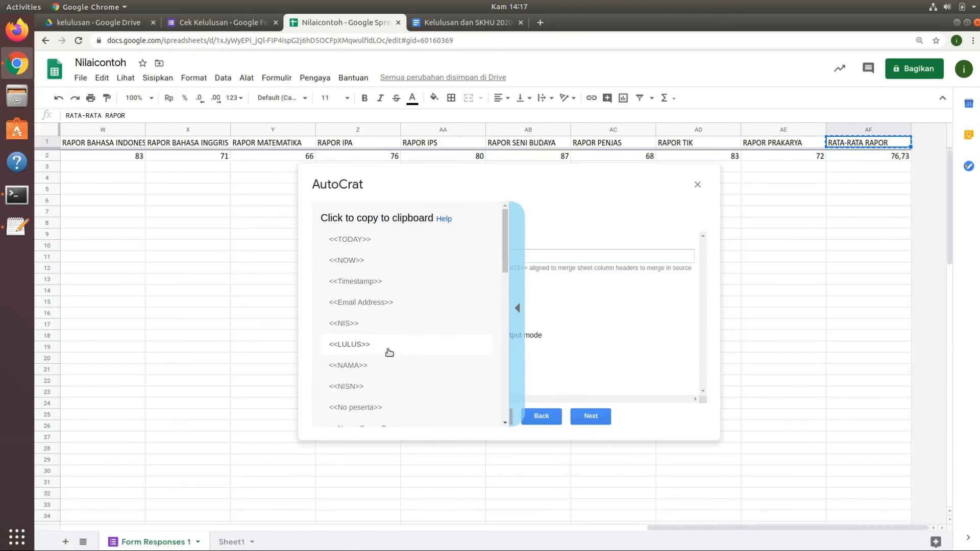
pyautogui.click(376, 366)
pyautogui.click(437, 258)
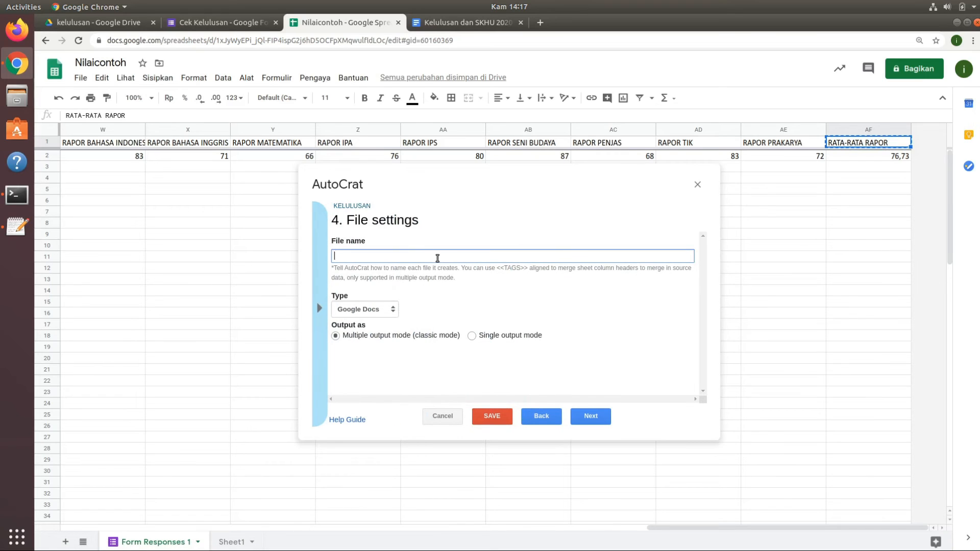
pyautogui.rightClick(438, 259)
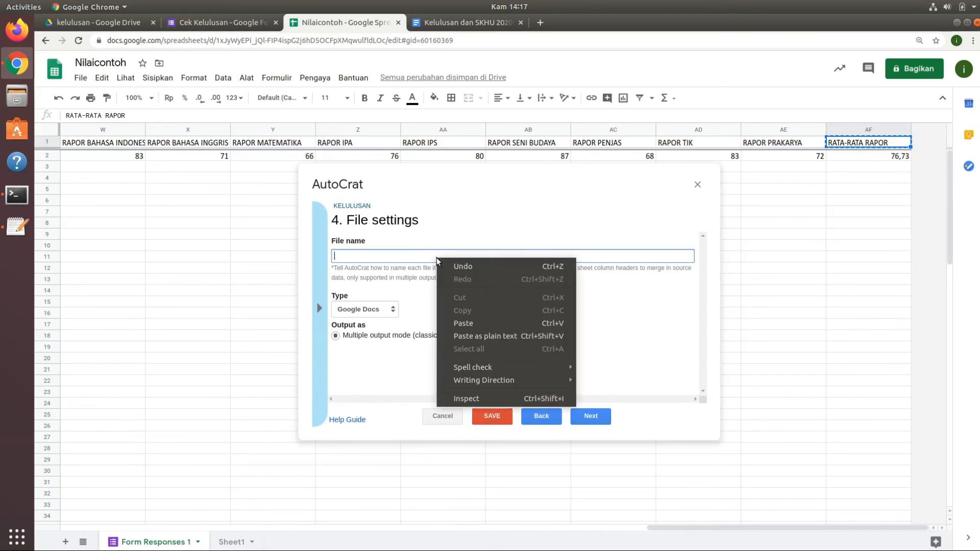
pyautogui.click(474, 336)
pyautogui.write('_')
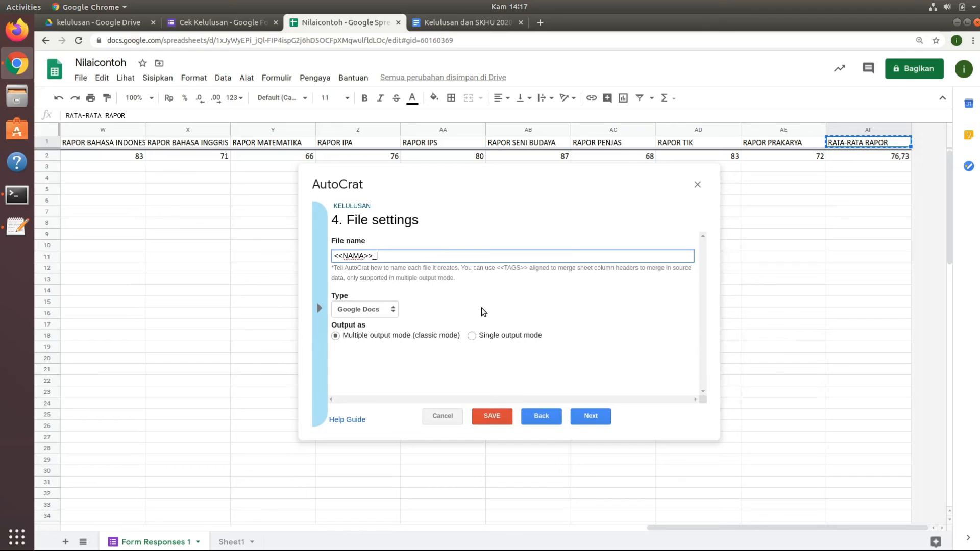
# Append the <<NIS>> tag after the underscore in the merged file's name.
pyautogui.click(319, 308)
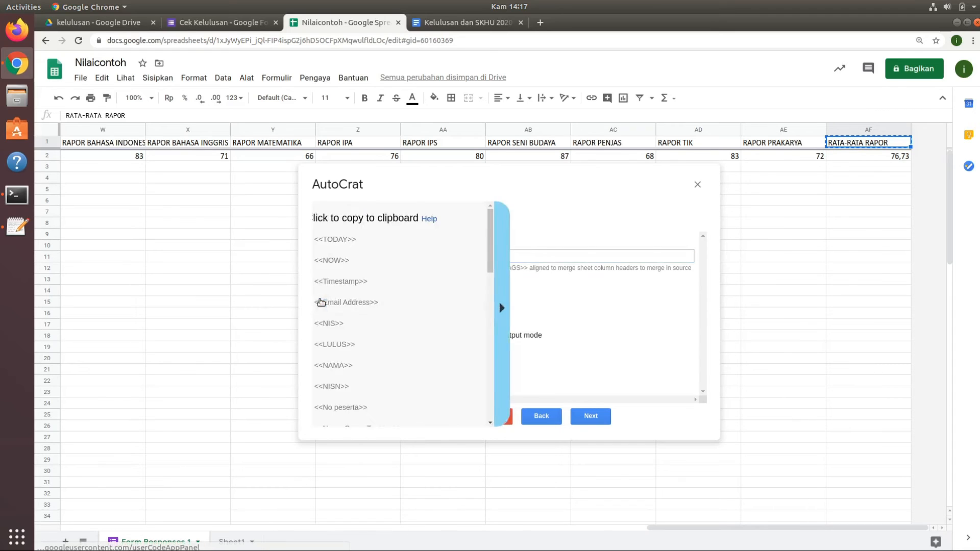
pyautogui.click(368, 324)
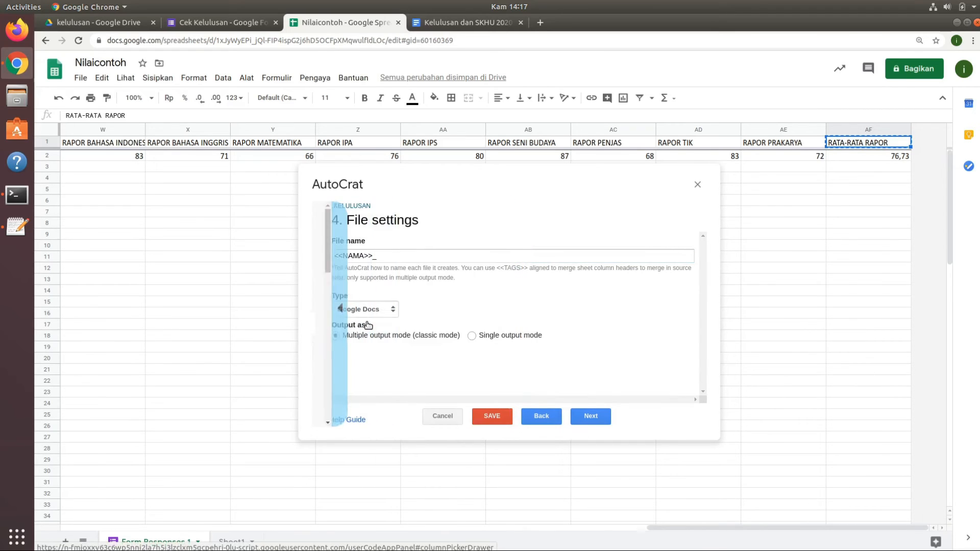
pyautogui.click(407, 256)
pyautogui.rightClick(407, 257)
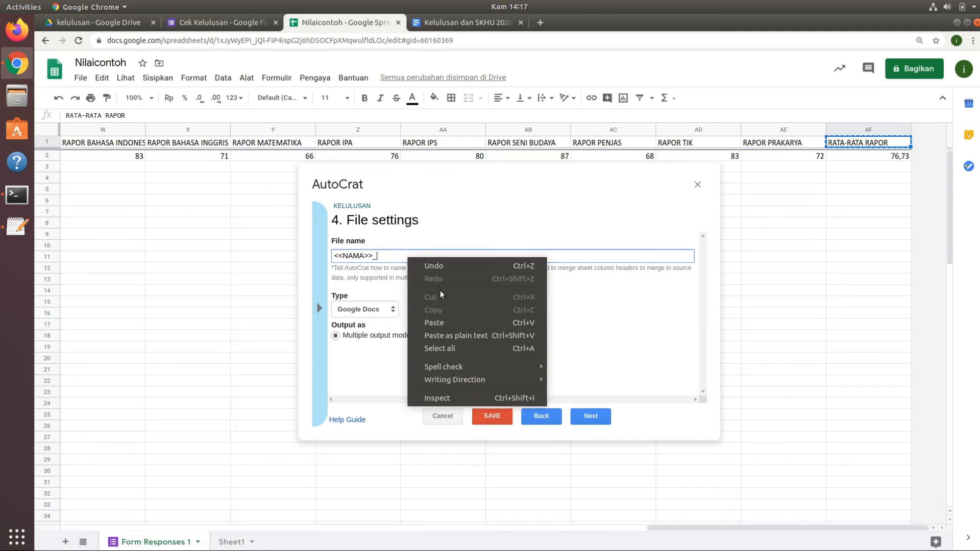
pyautogui.click(452, 334)
# Set the merged file's type to PDF and proceed to the destination folder settings.
pyautogui.click(381, 314)
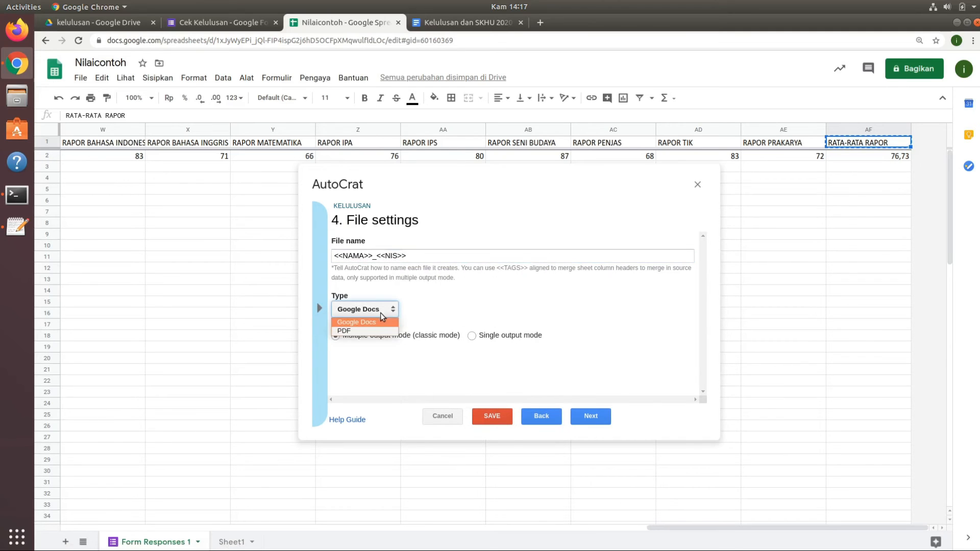
pyautogui.click(360, 332)
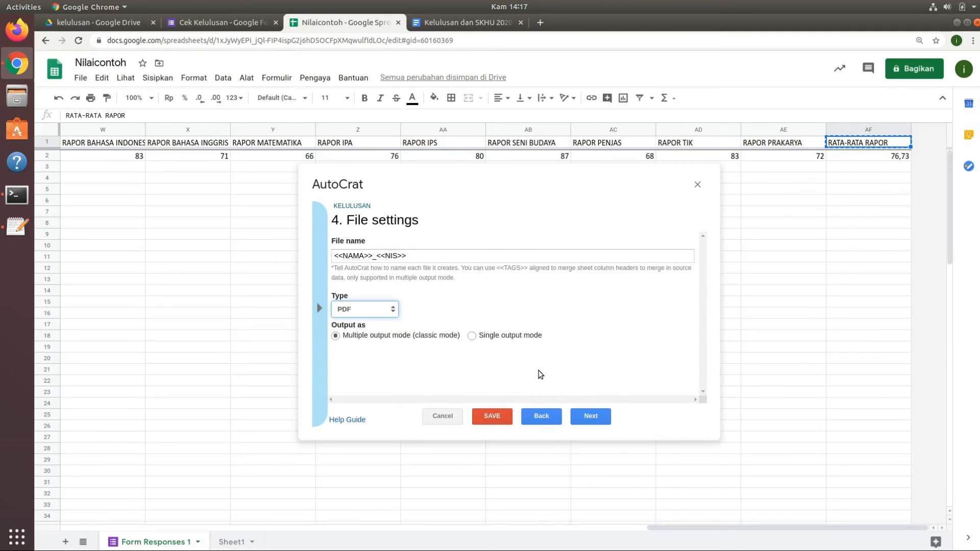
pyautogui.click(588, 419)
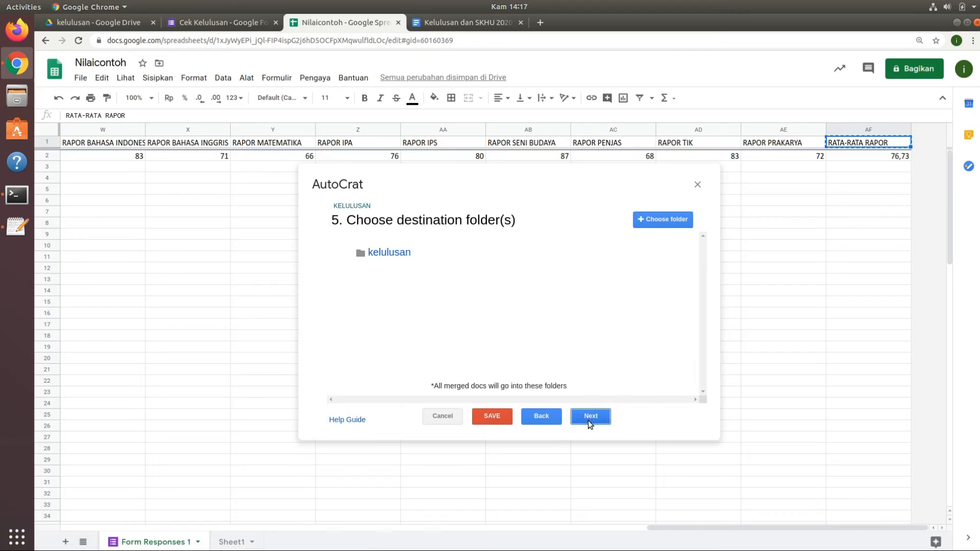
# Create a new folder named PENGUMUMAN KELULUSAN inside the kelulusan folder in Google Drive.
pyautogui.click(672, 218)
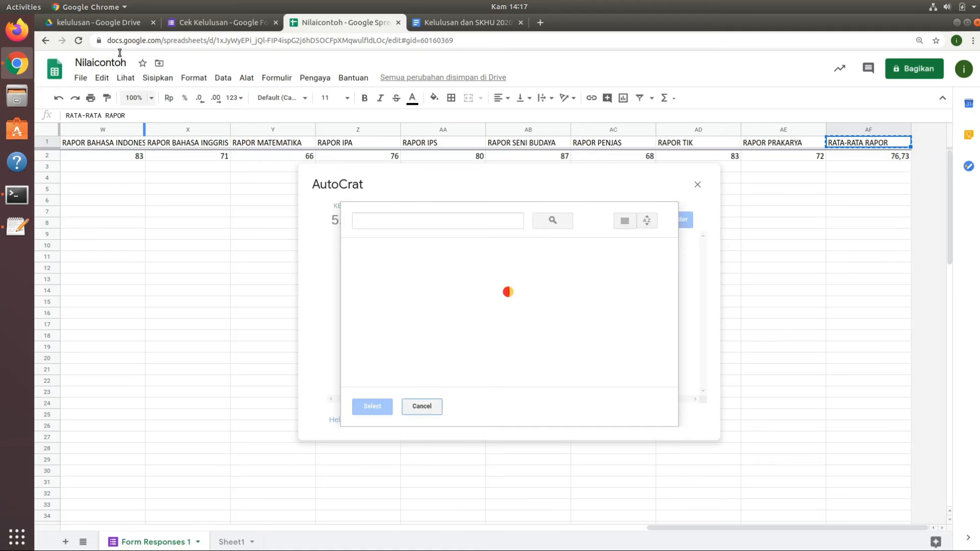
pyautogui.click(111, 22)
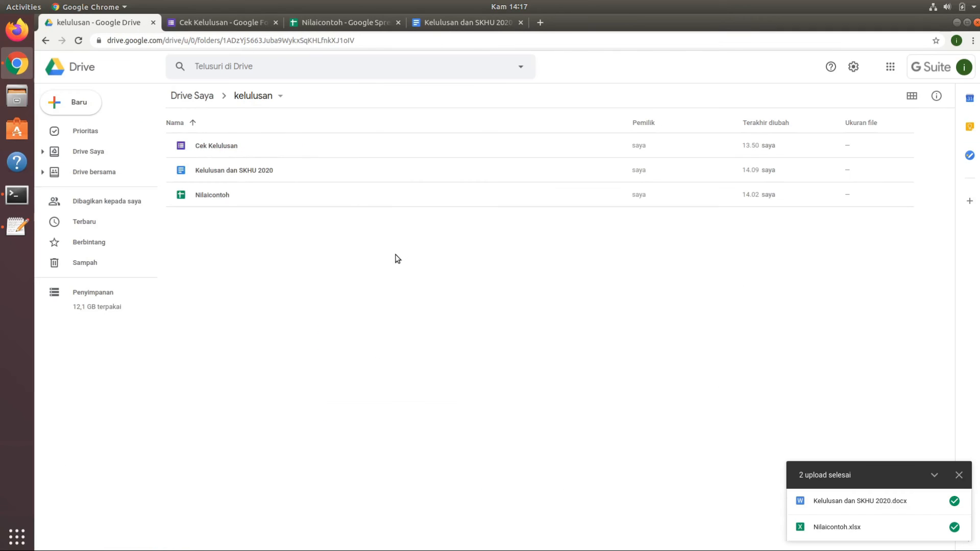
pyautogui.rightClick(359, 258)
pyautogui.click(402, 281)
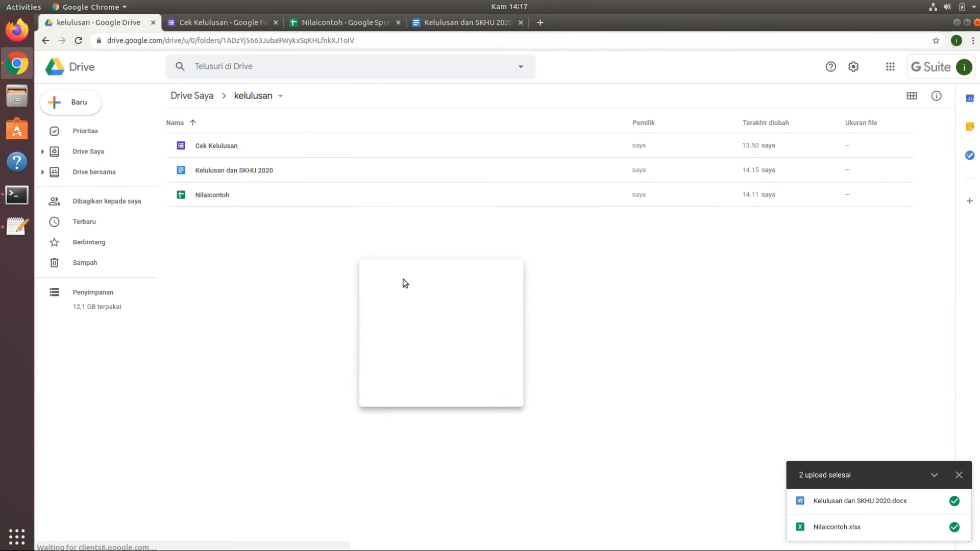
pyautogui.write('PENGUMUMAN KELULUSAN')
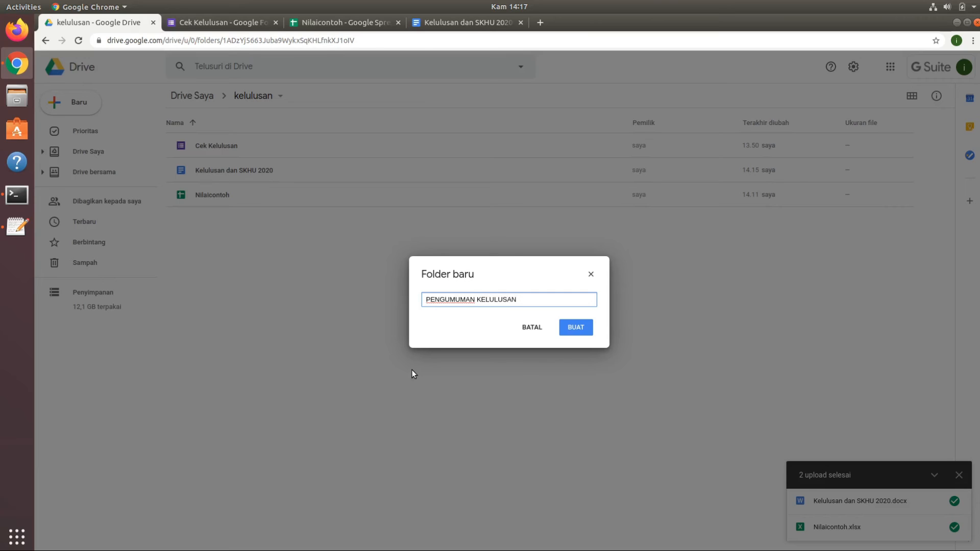
pyautogui.click(577, 329)
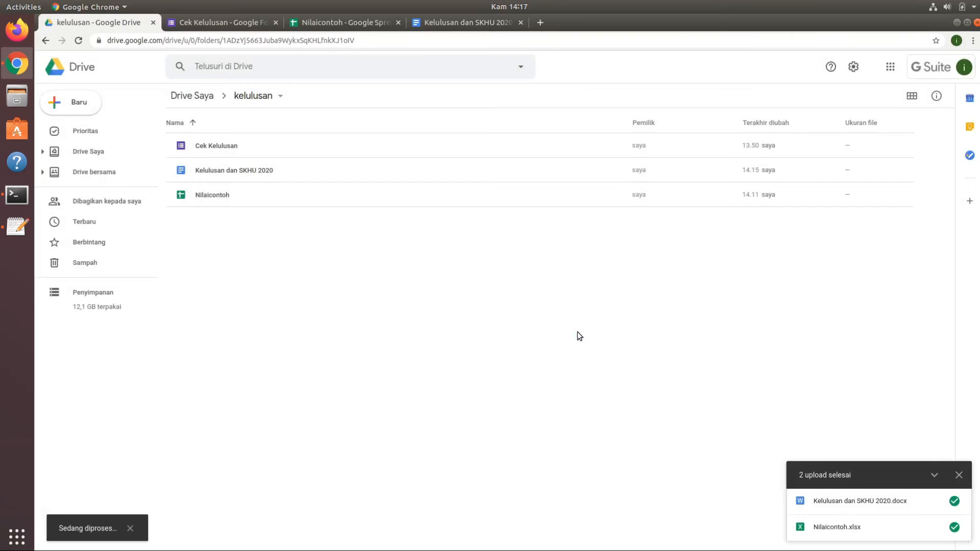
# Return to the Nilaicontoh spreadsheet and add the PENGUMUMAN KELULUSAN folder as a destination for the merge job.
pyautogui.click(351, 22)
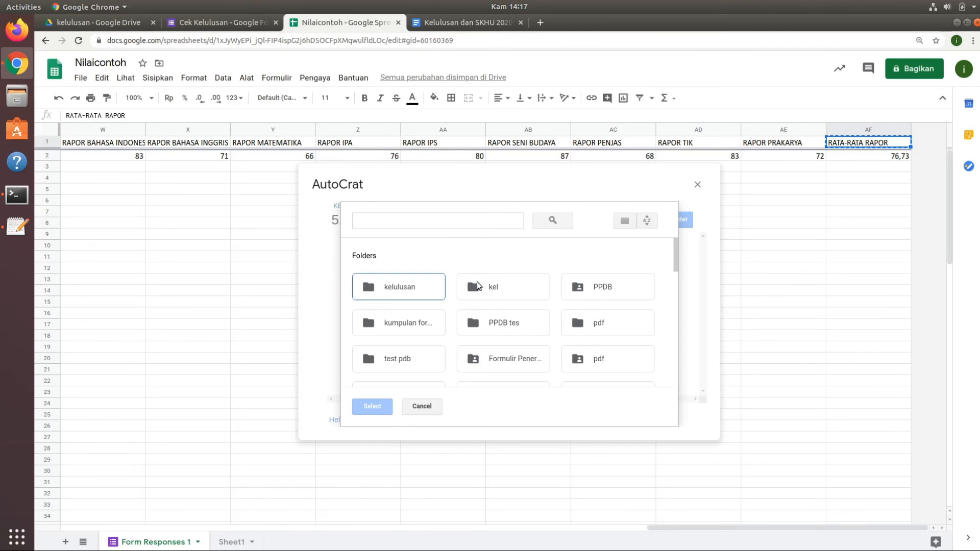
pyautogui.click(419, 409)
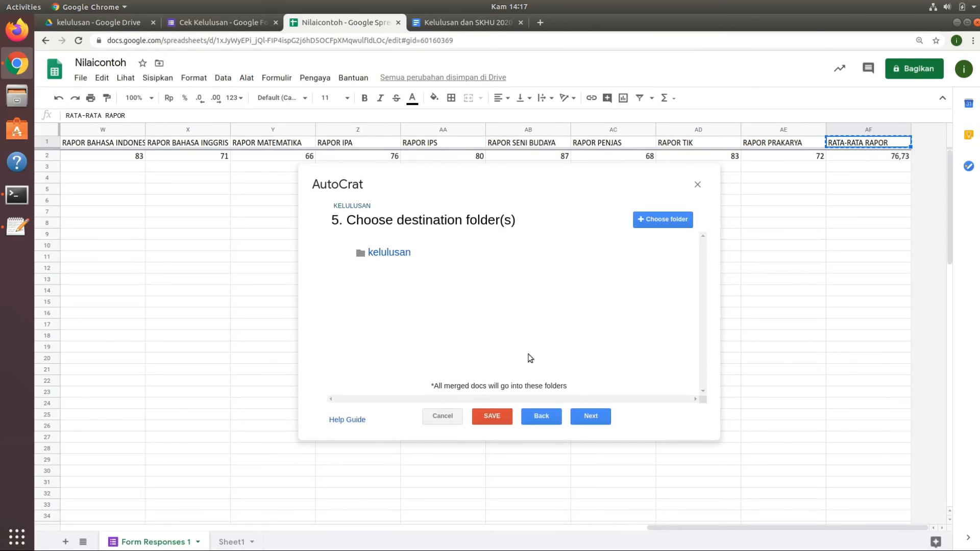
pyautogui.click(660, 224)
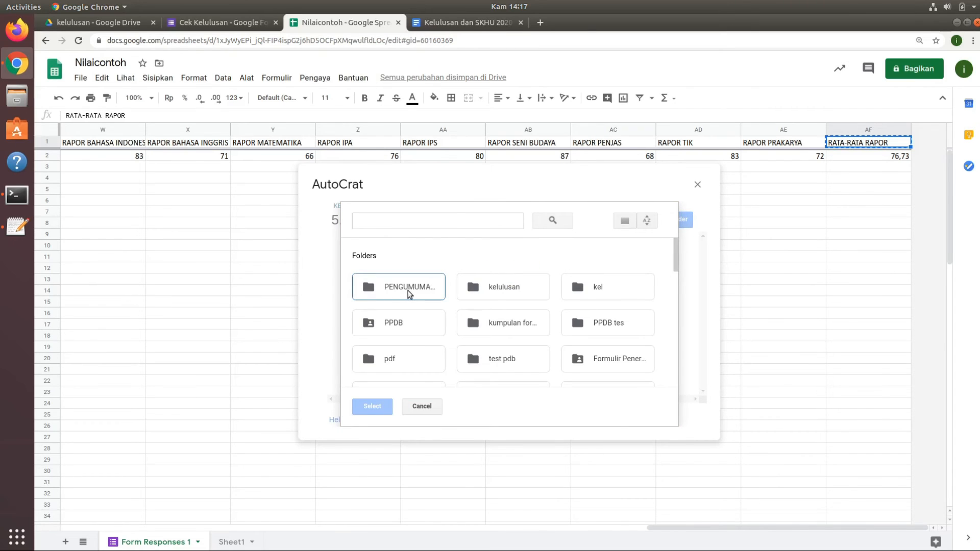
pyautogui.click(411, 294)
pyautogui.click(372, 406)
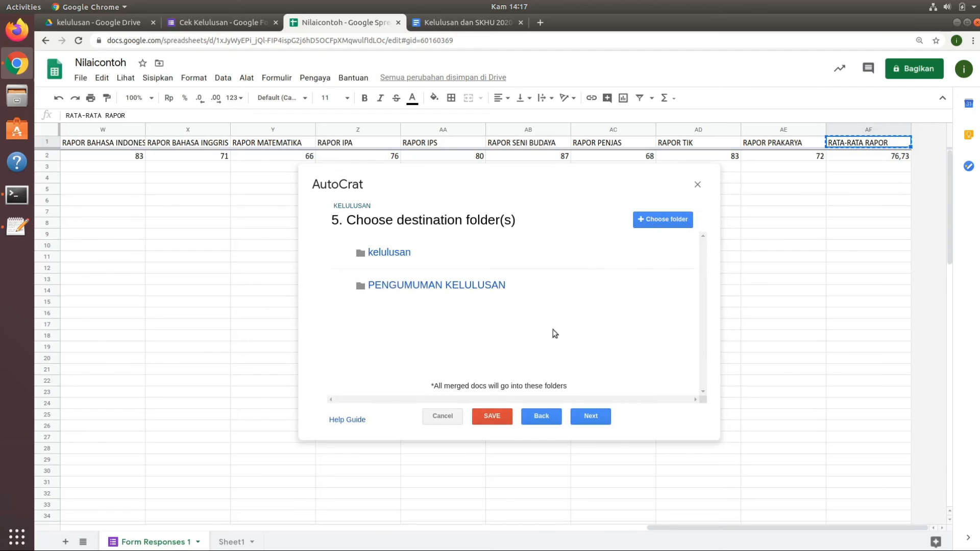
# Remove the kelulusan folder from the destinations and proceed to the share and email settings without adding a merge condition.
pyautogui.click(648, 253)
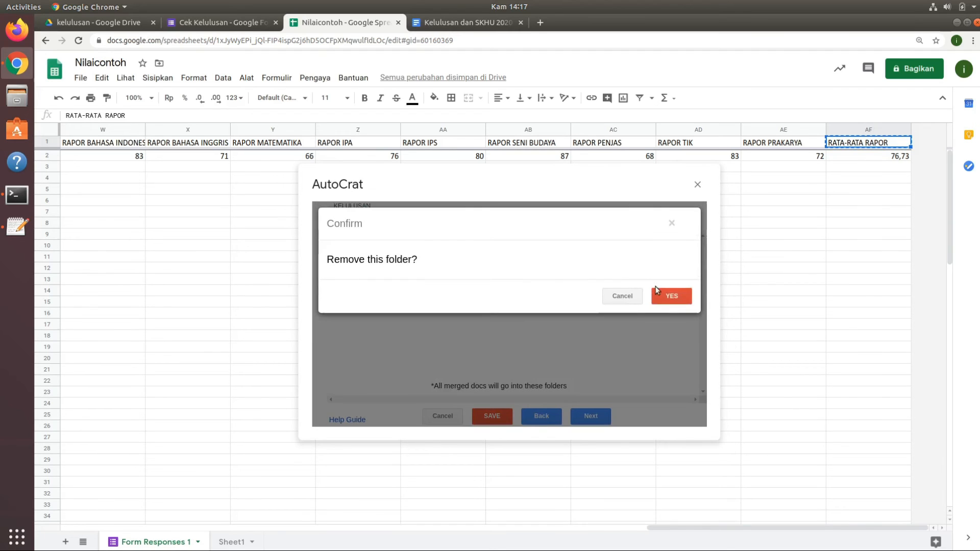
pyautogui.click(673, 295)
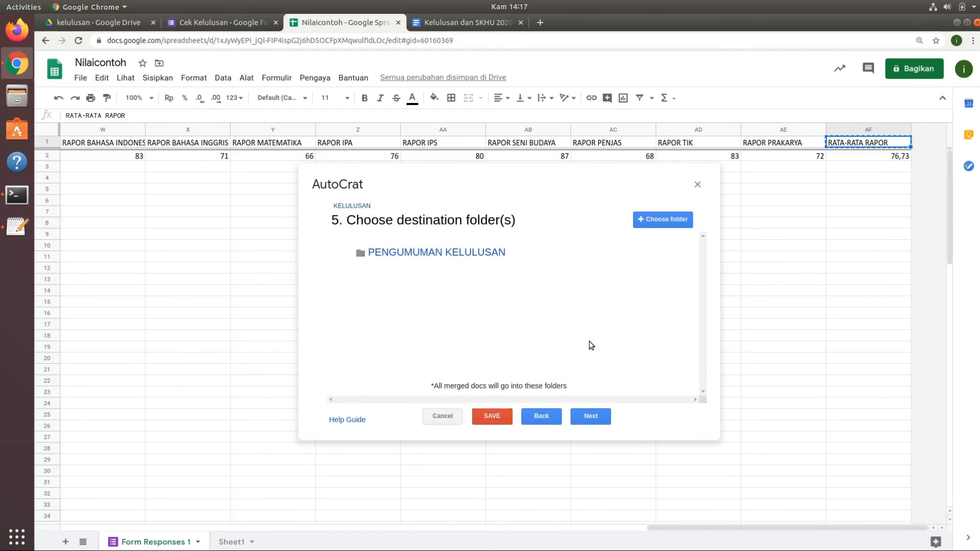
pyautogui.click(594, 417)
pyautogui.click(590, 418)
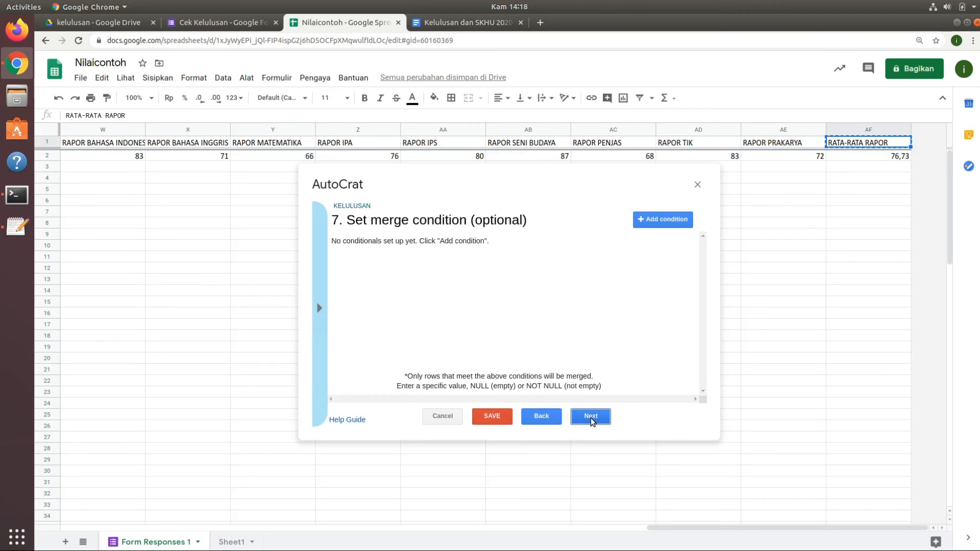
pyautogui.click(590, 417)
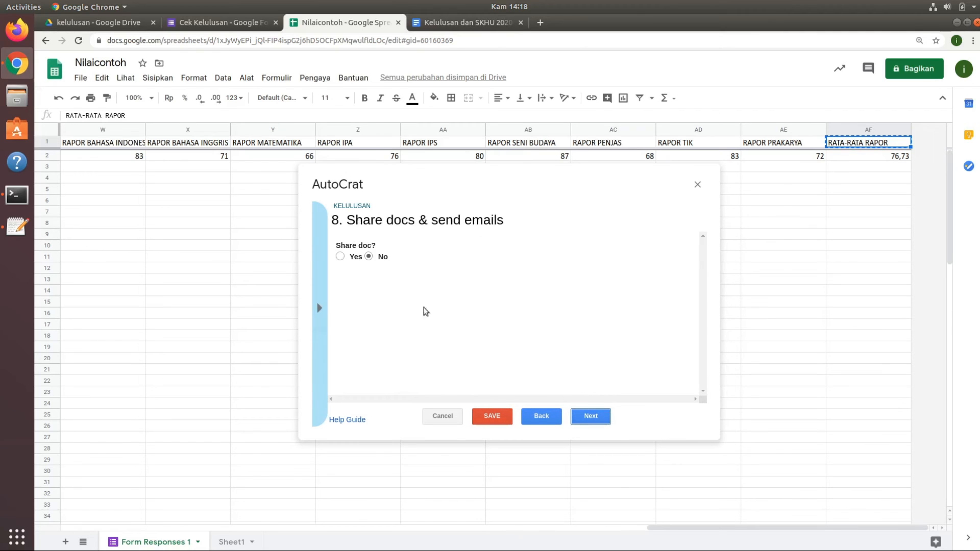
# Enable document sharing for the merge job and sending from the generic no-reply address.
pyautogui.click(341, 257)
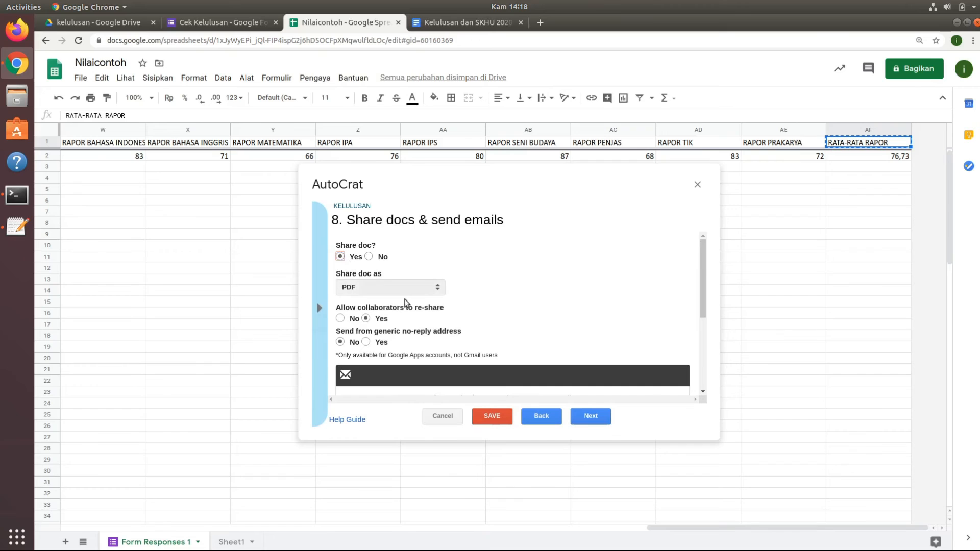
pyautogui.scroll(-3, 704, 294)
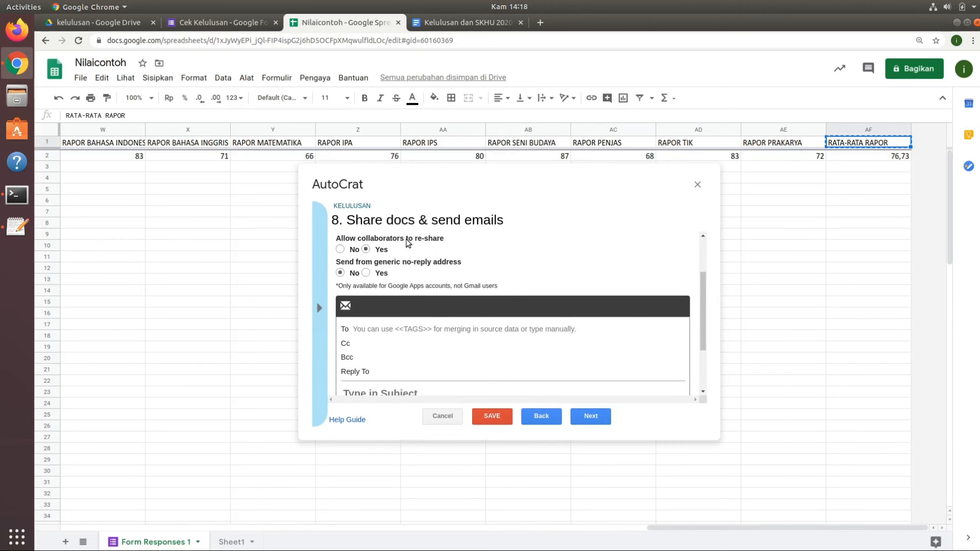
pyautogui.click(366, 274)
# Set the email's To recipient to the <<Email Address>> tag.
pyautogui.click(406, 334)
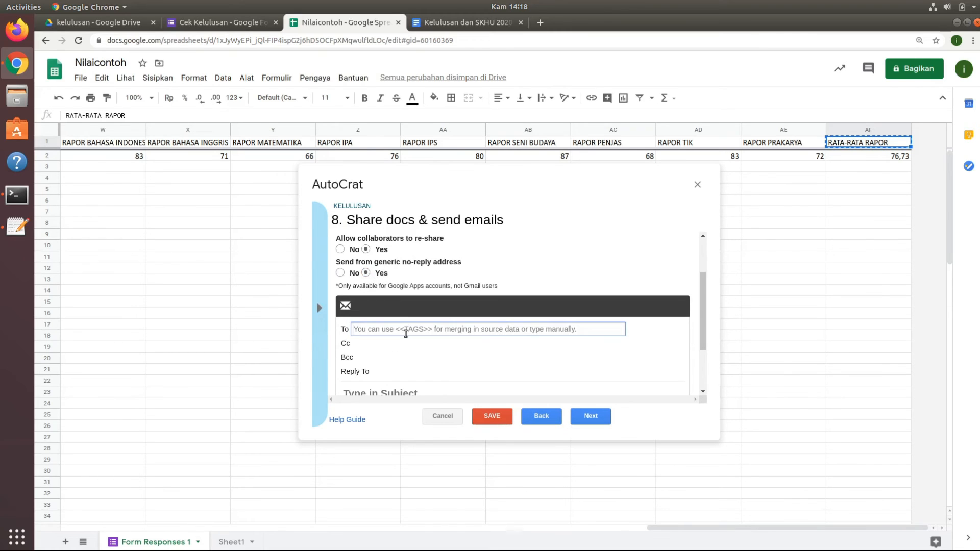
pyautogui.click(319, 304)
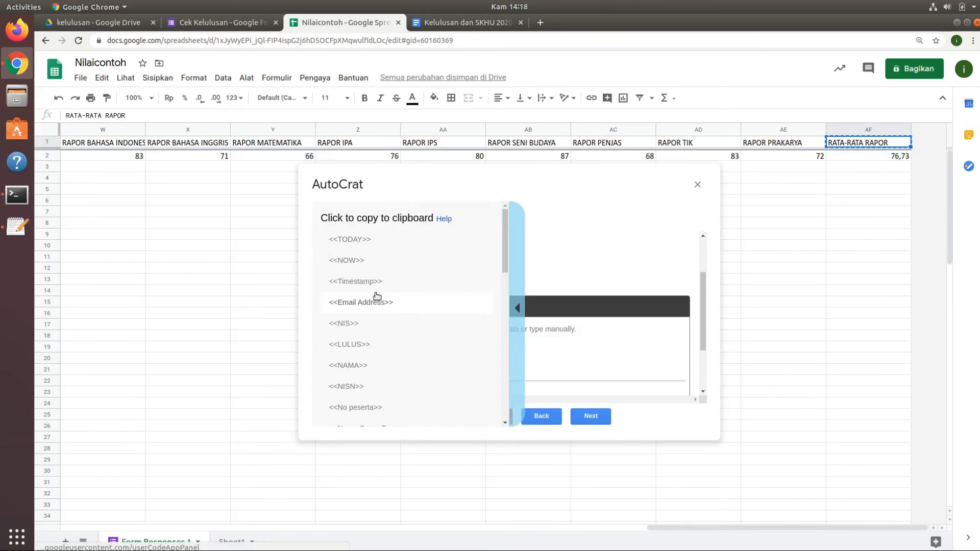
pyautogui.click(362, 305)
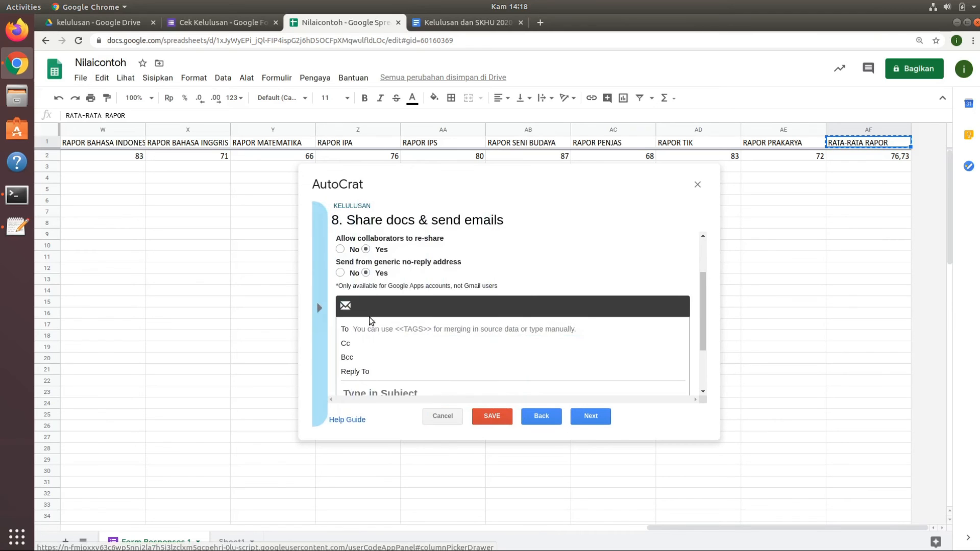
pyautogui.click(395, 327)
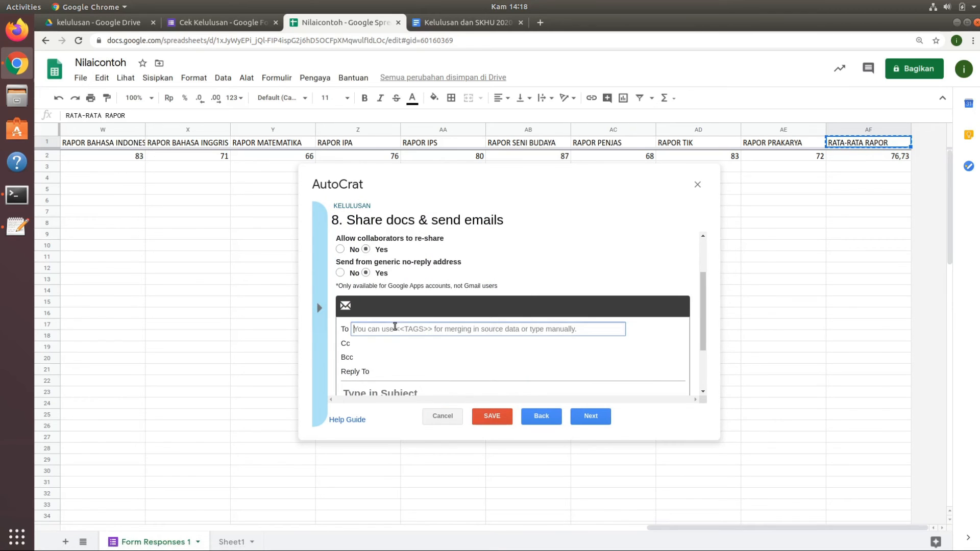
pyautogui.rightClick(394, 328)
pyautogui.click(437, 404)
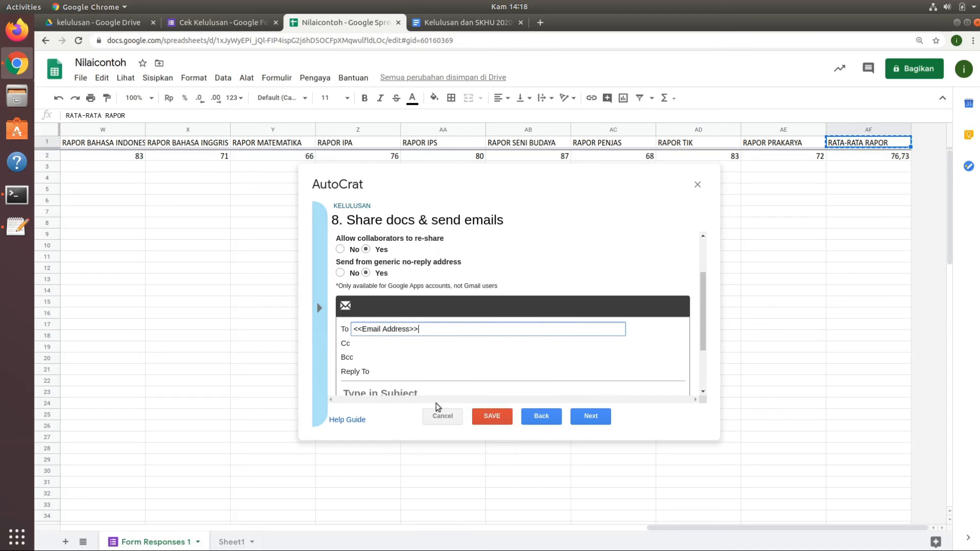
# Enter "Pengumuman Kelulusan dan SKHU" as the email's subject.
pyautogui.scroll(-3, 703, 315)
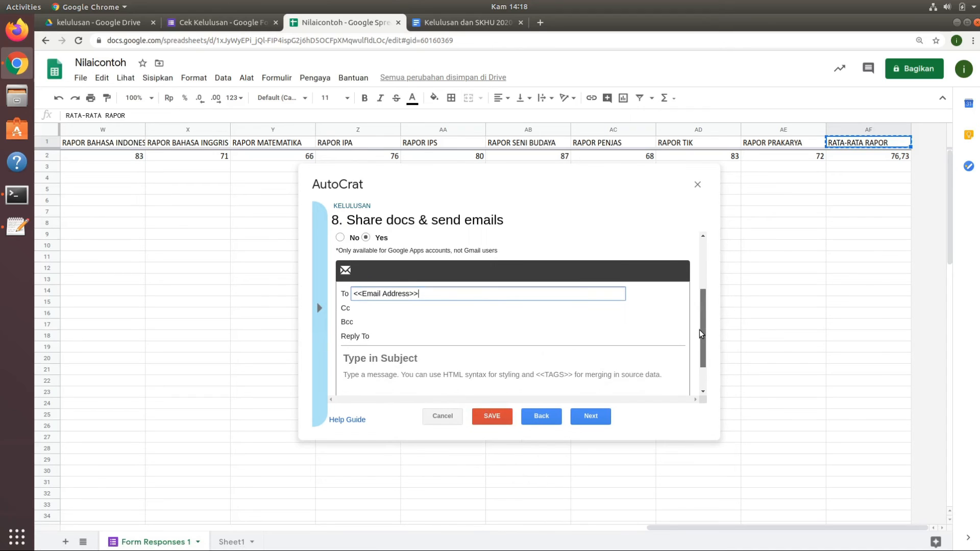
pyautogui.click(408, 319)
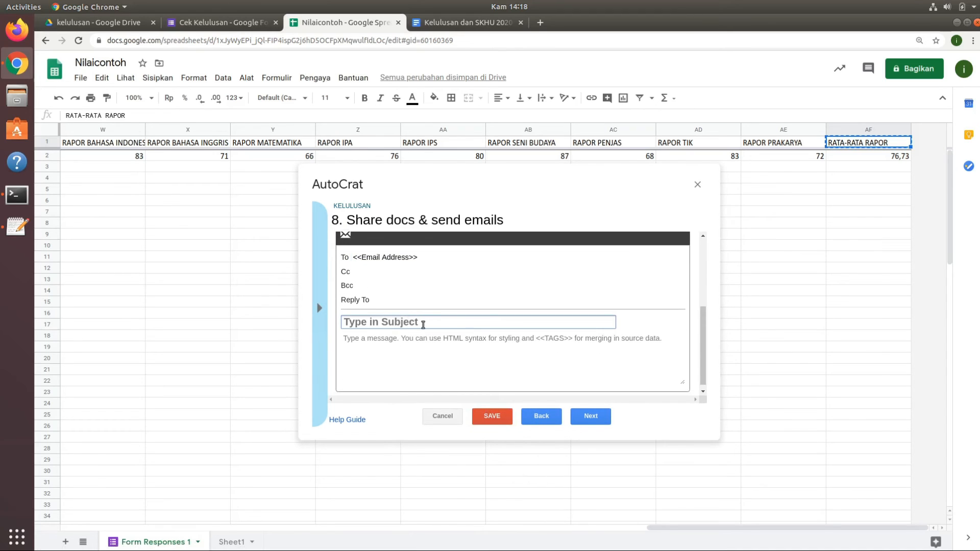
pyautogui.write('p')
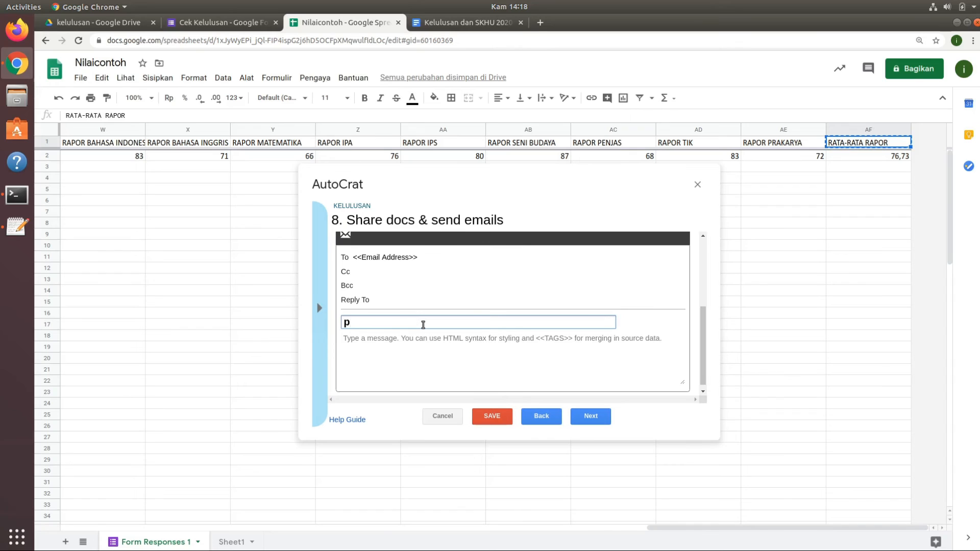
pyautogui.press('BackSpace')
pyautogui.write('Pengumuman Ke')
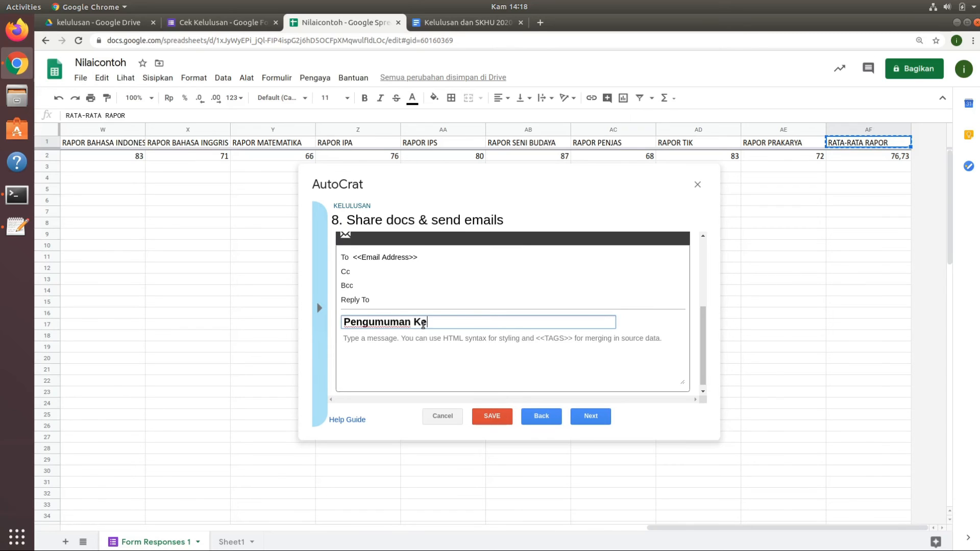
pyautogui.write('lulusan dan SKHU')
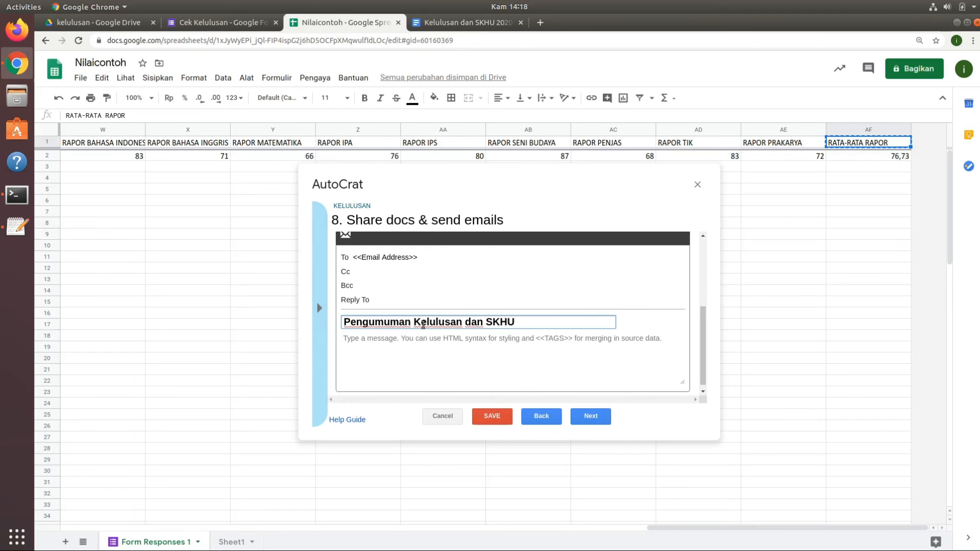
# Write the email message "silahkan download file pengumuman kelulusan dan SKHU dibawah ini" and proceed to the job triggers.
pyautogui.click(428, 341)
pyautogui.write('silahkan')
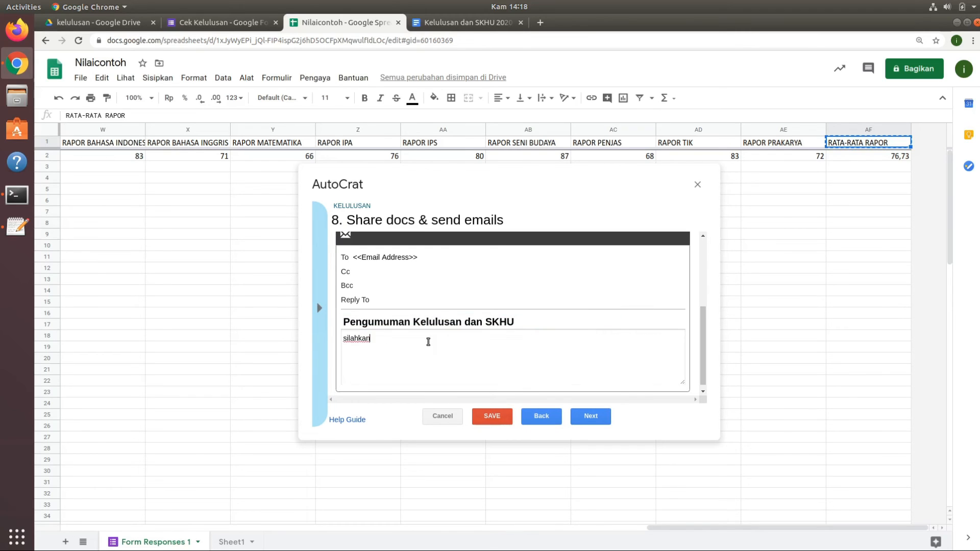
pyautogui.write(' download file pengumuman kelulusan dan SKdibawah ini')
pyautogui.click(417, 339)
pyautogui.write('pengumuman kelulusan dan SK')
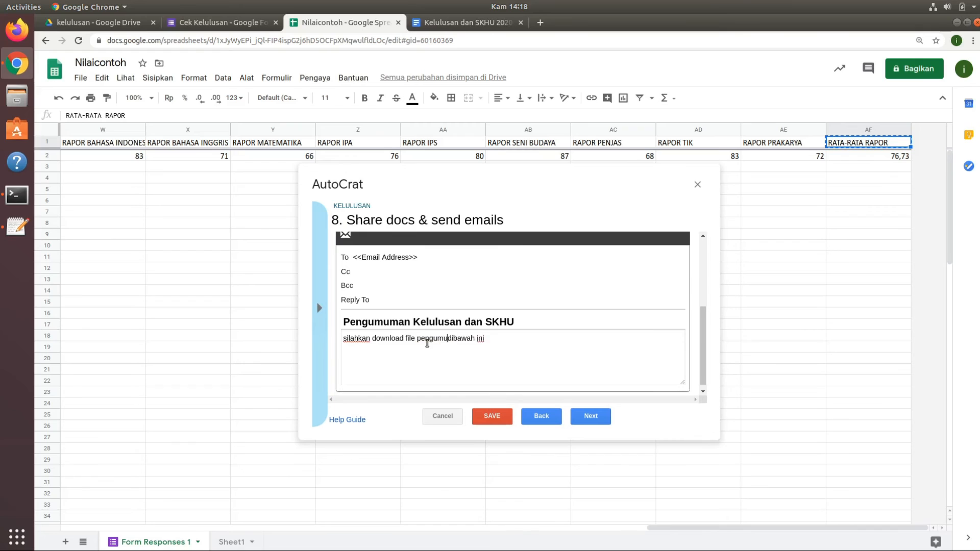
pyautogui.write('HU')
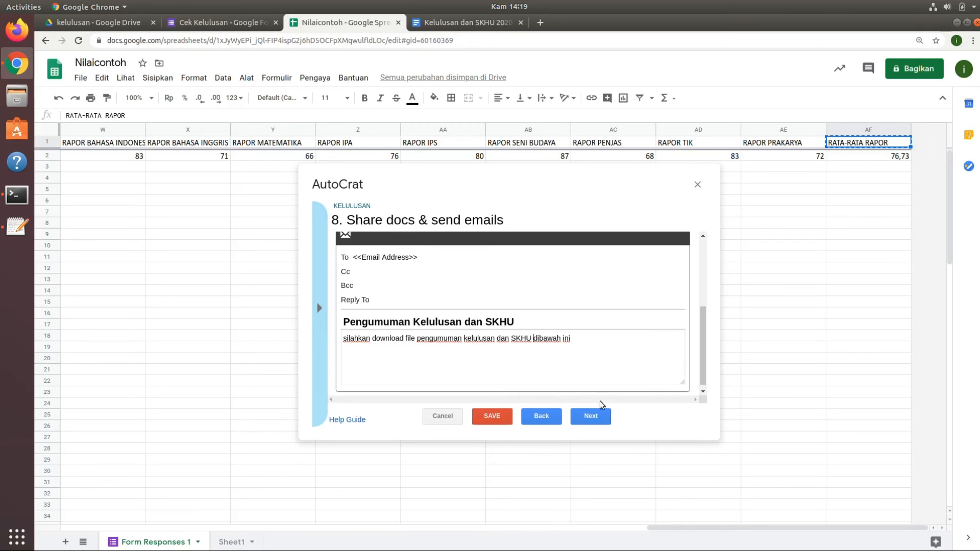
pyautogui.click(593, 415)
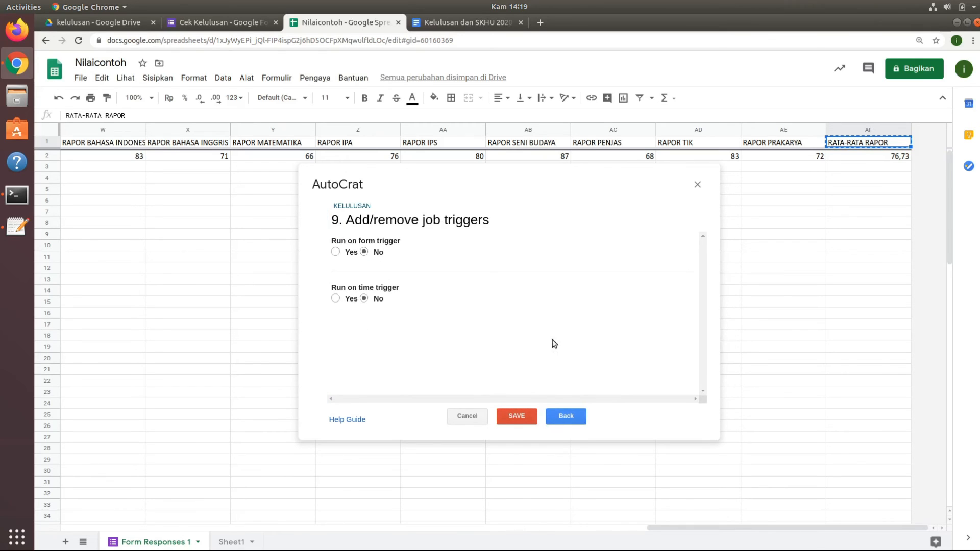
# Enable the run-on-form trigger for the KELULUSAN job, confirm the project triggers and save the job.
pyautogui.click(336, 252)
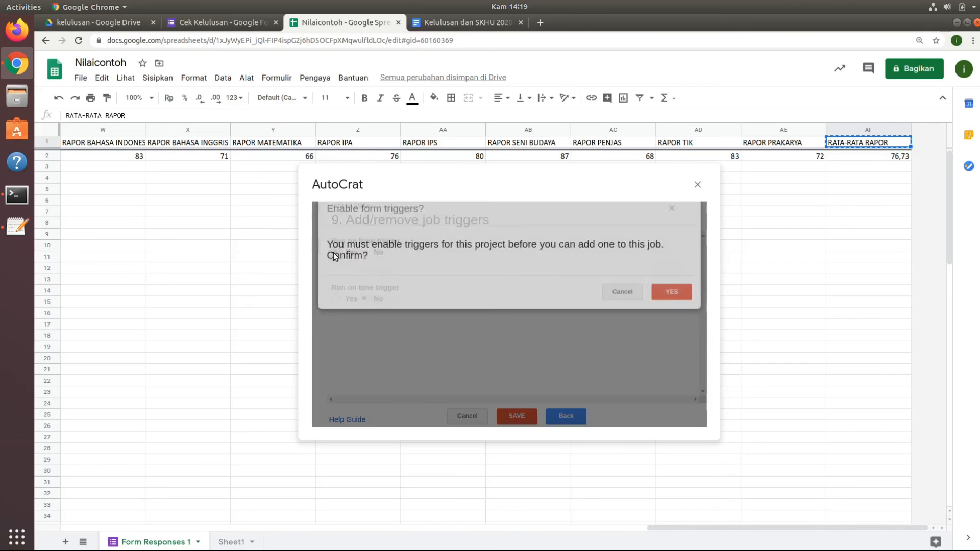
pyautogui.click(670, 307)
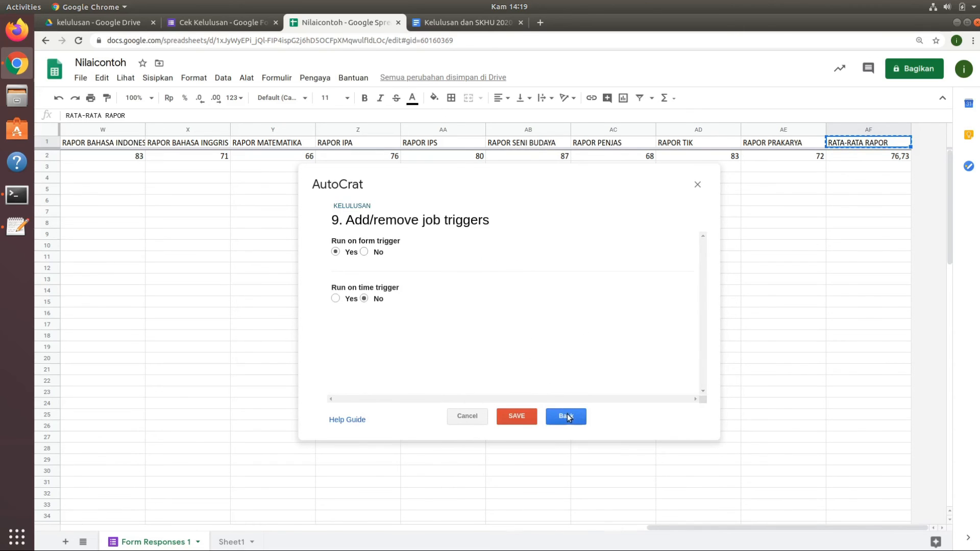
pyautogui.click(533, 419)
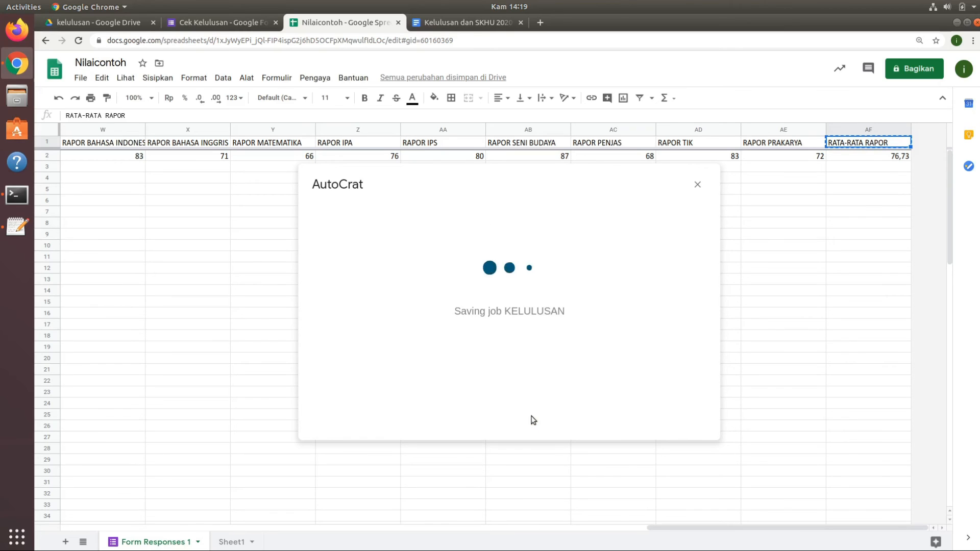
# Check the pengumumankelulusan outline in Text Editor for the steps of the procedure, and return to the spreadsheet.
pyautogui.click(95, 155)
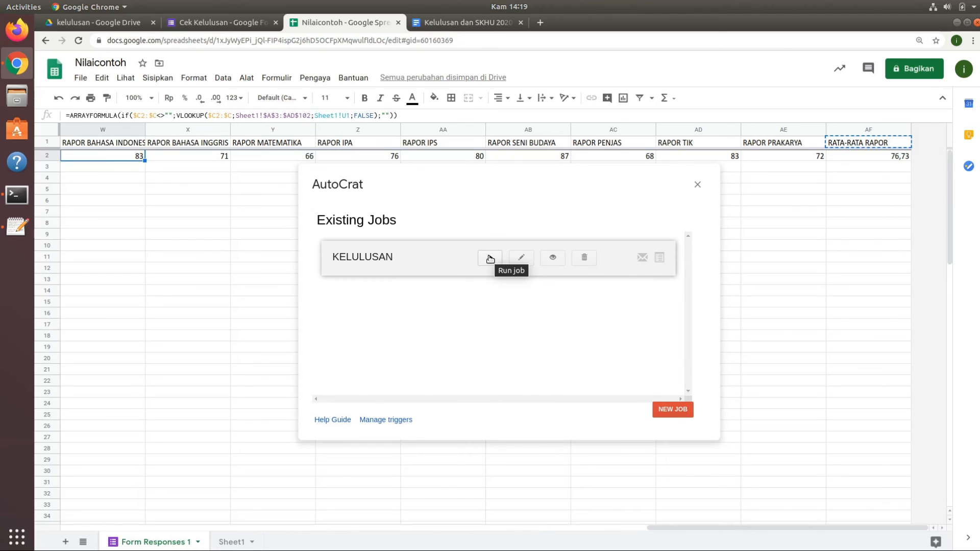
pyautogui.click(17, 226)
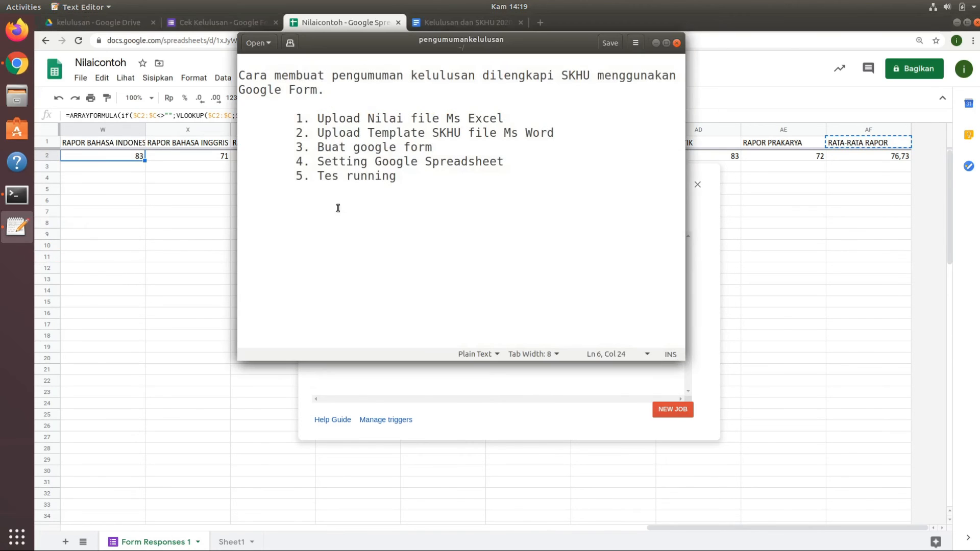
pyautogui.click(656, 43)
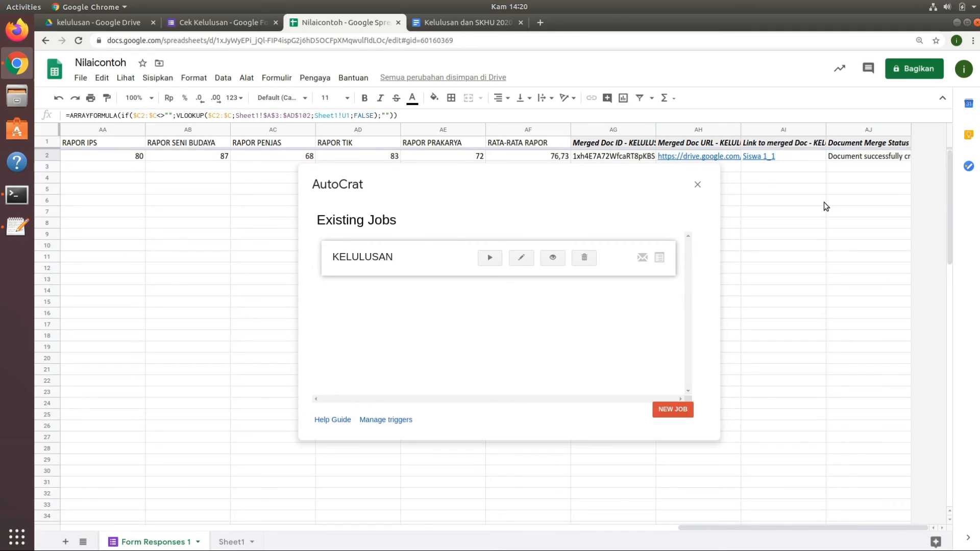
# Leave AutoCrat and open the generated Siswa 1_1.pdf from the PENGUMUMAN KELULUSAN folder in Drive.
pyautogui.click(699, 183)
pyautogui.click(111, 24)
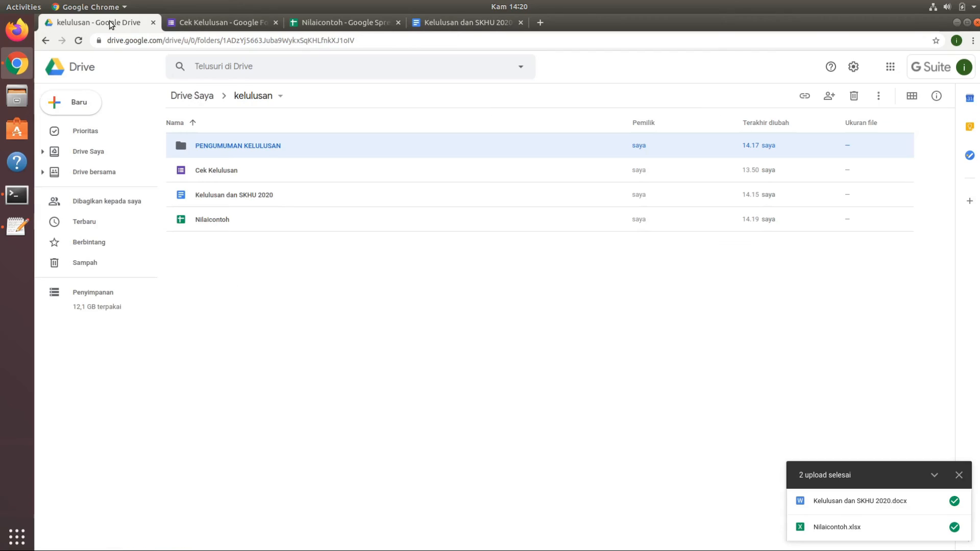
pyautogui.doubleClick(260, 148)
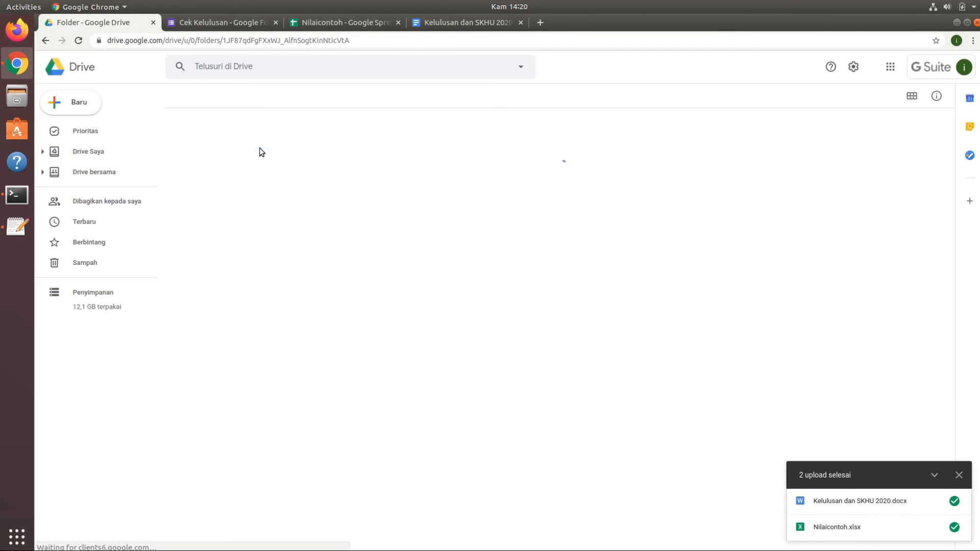
pyautogui.doubleClick(250, 145)
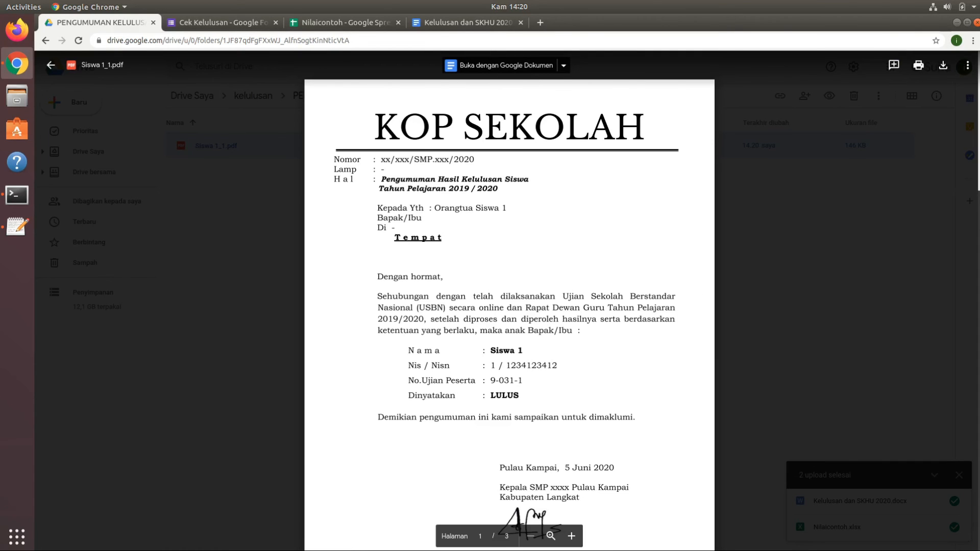
# Examine the merged announcement letter and grade table across the pages of Siswa 1_1.pdf.
pyautogui.scroll(-15, 593, 242)
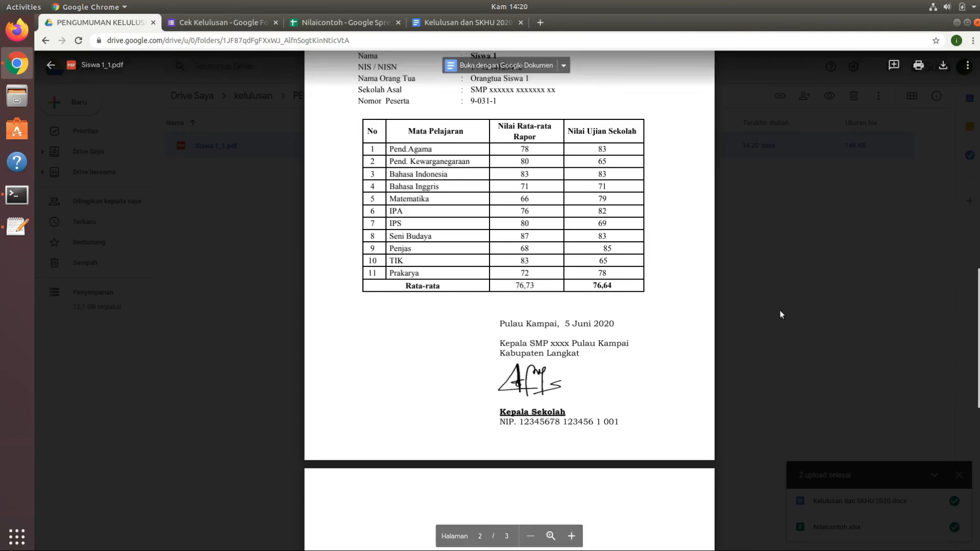
pyautogui.scroll(-5, 960, 312)
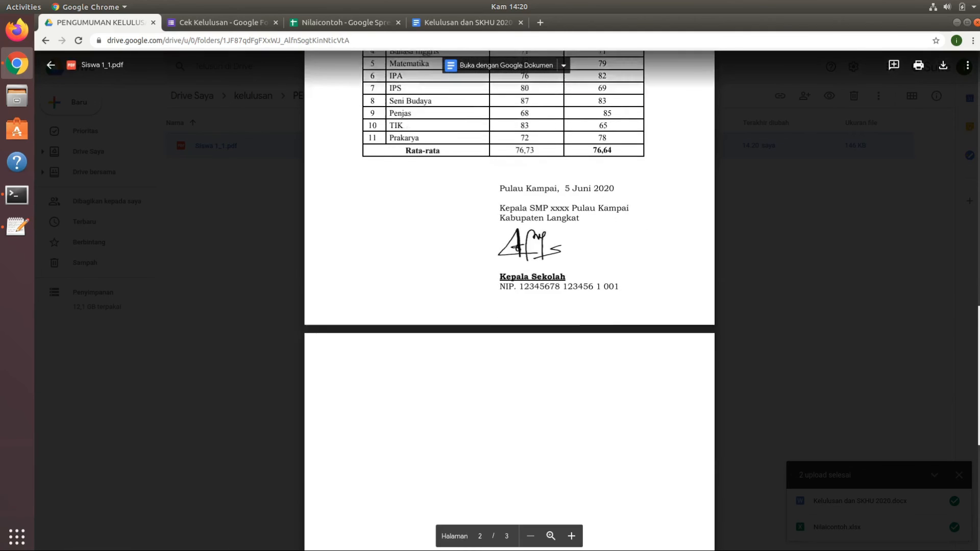
pyautogui.scroll(6, 959, 311)
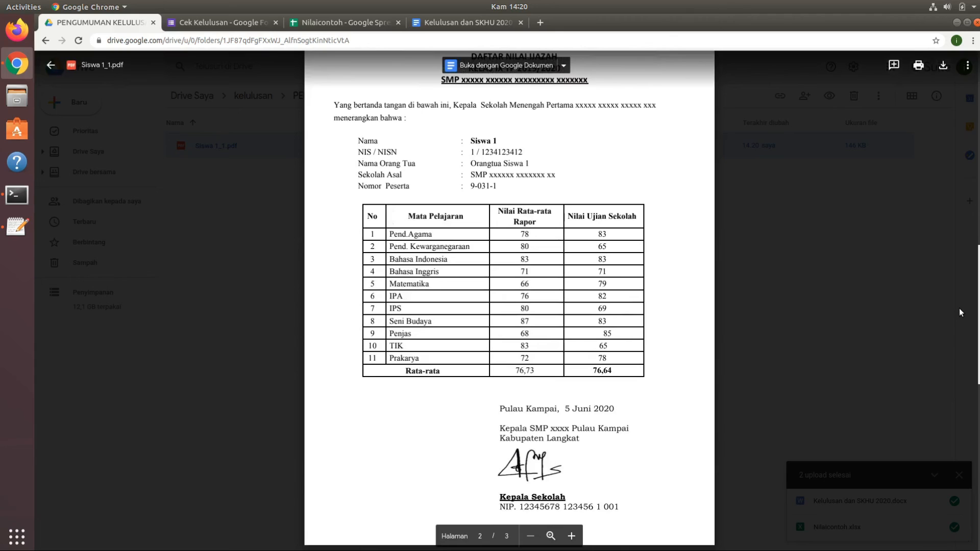
pyautogui.scroll(9, 957, 253)
pyautogui.scroll(5, 972, 92)
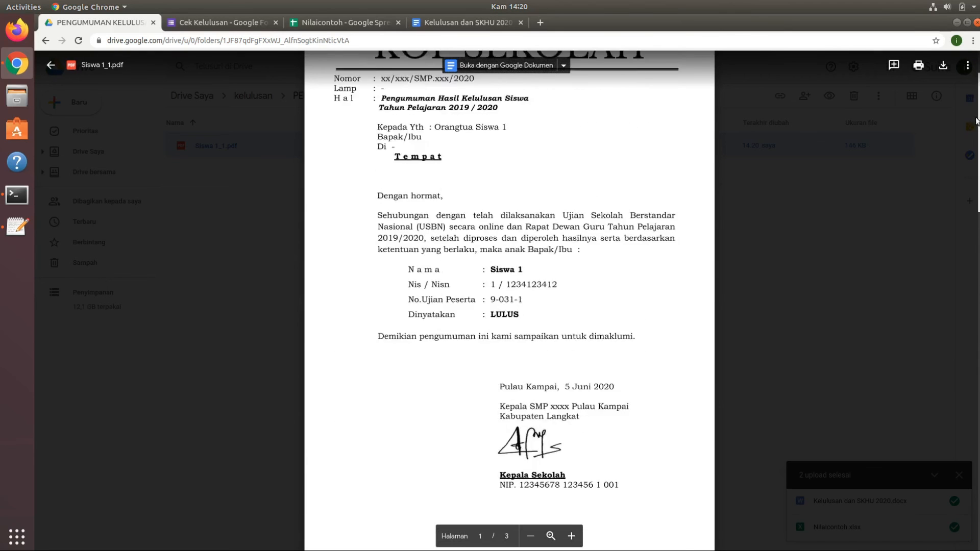
pyautogui.scroll(-3, 977, 95)
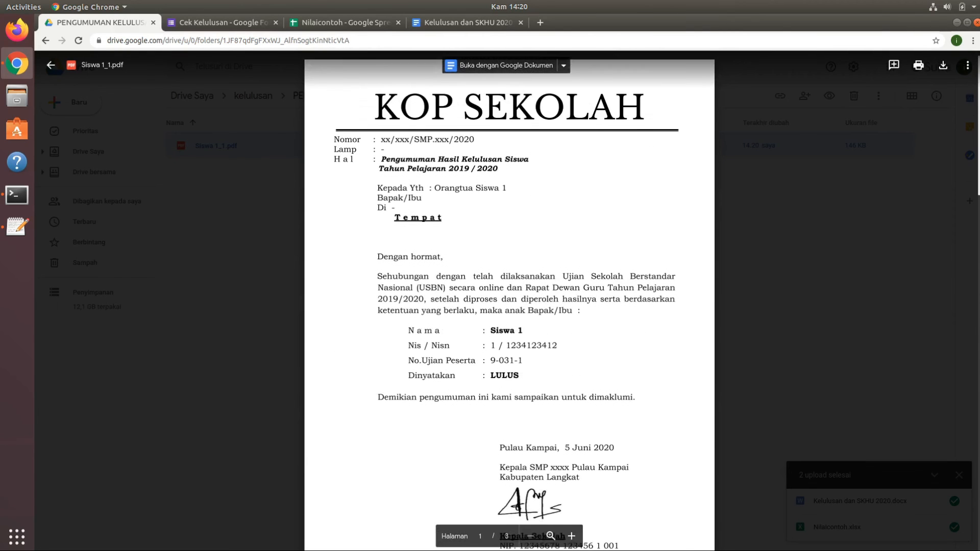
pyautogui.scroll(-8, 509, 307)
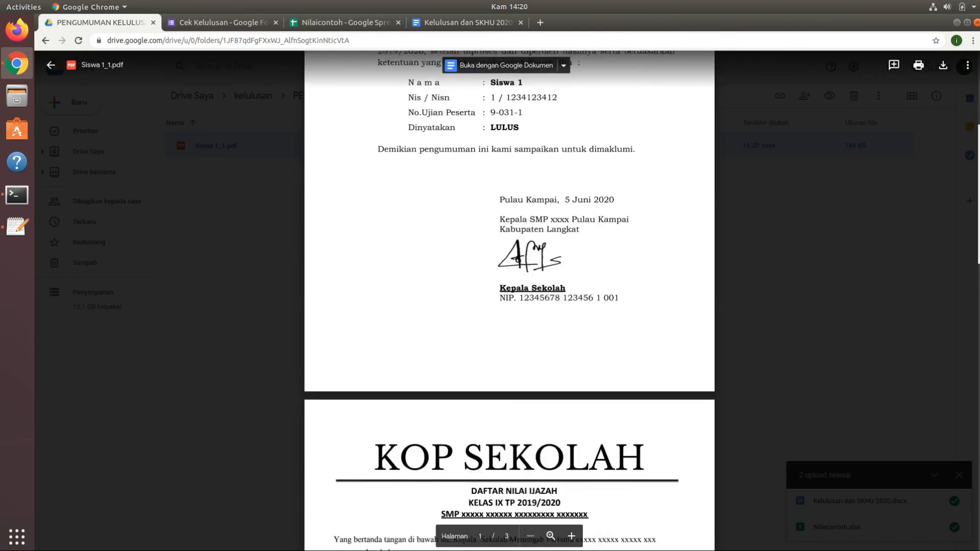
pyautogui.scroll(-5, 813, 289)
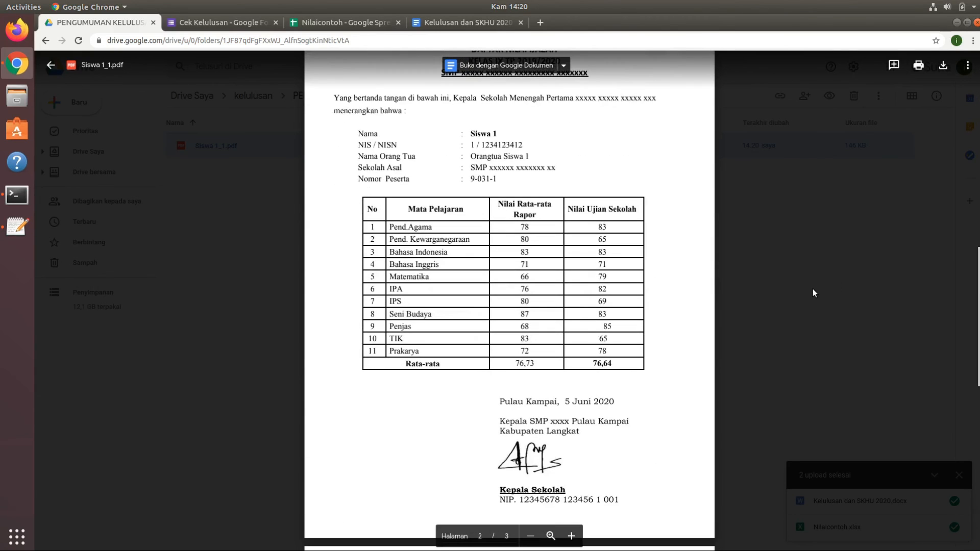
pyautogui.click(813, 288)
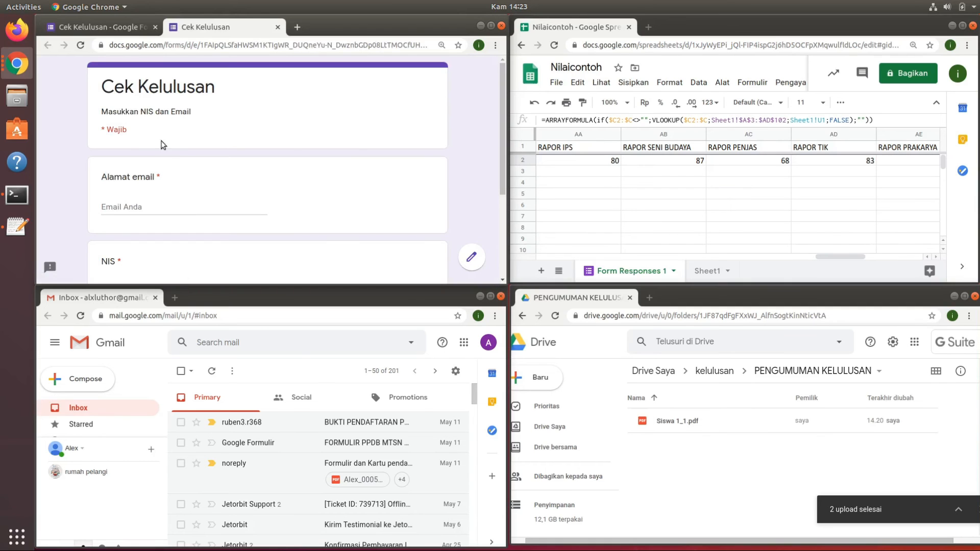
# Review the required email address and NIS questions in the Cek Kelulusan form.
pyautogui.click(130, 208)
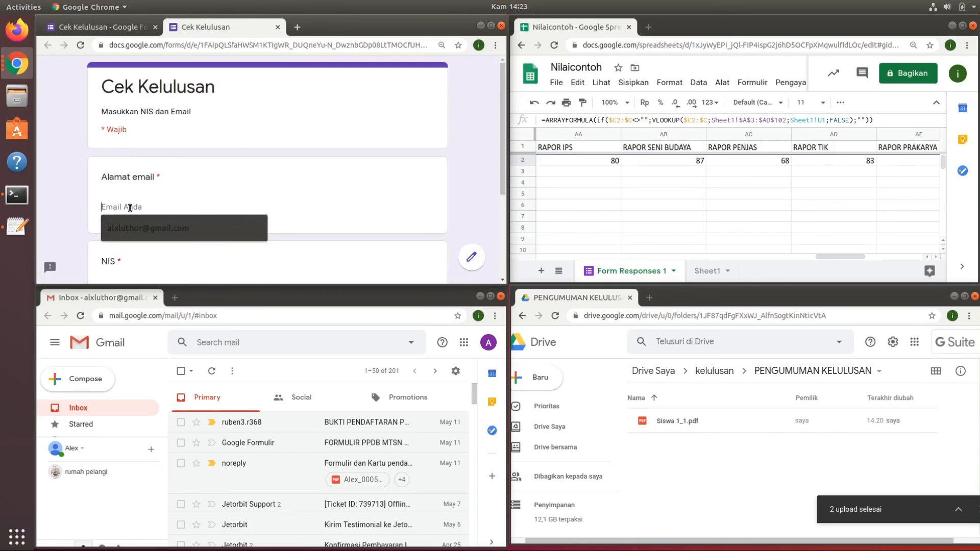
pyautogui.moveTo(501, 141); pyautogui.dragTo(485, 182)
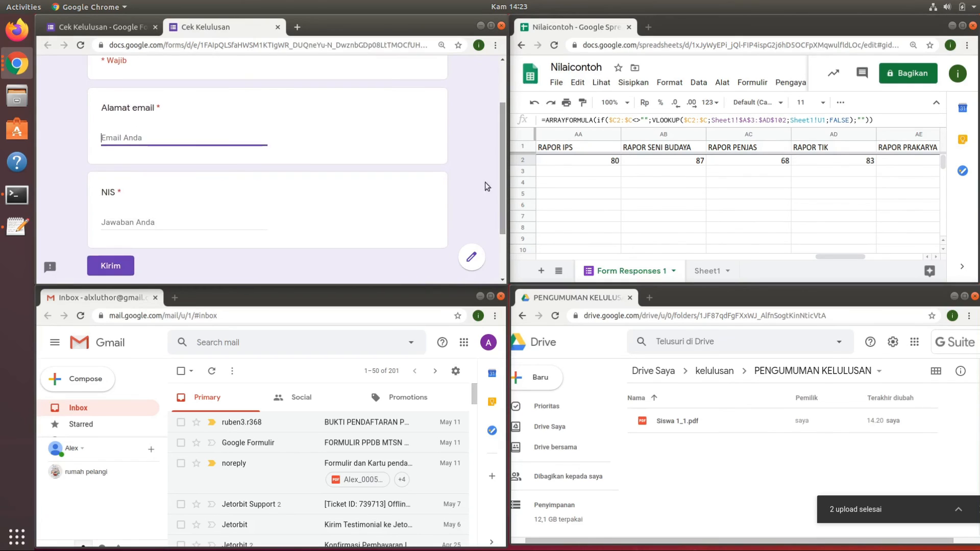
pyautogui.click(235, 227)
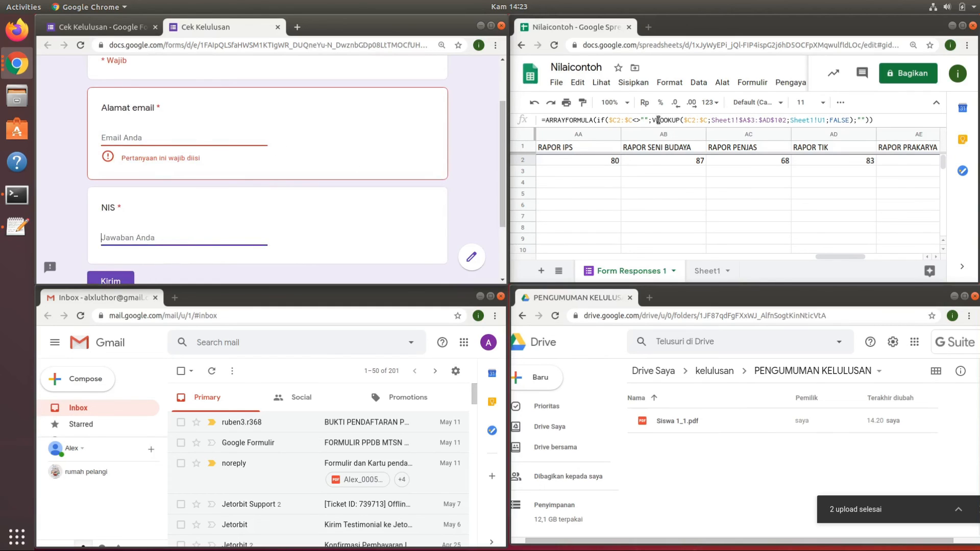
# Review the first columns of Form Responses 1 and the student data in Sheet1 of Nilaicontoh.
pyautogui.click(644, 165)
pyautogui.moveTo(818, 260); pyautogui.dragTo(562, 255)
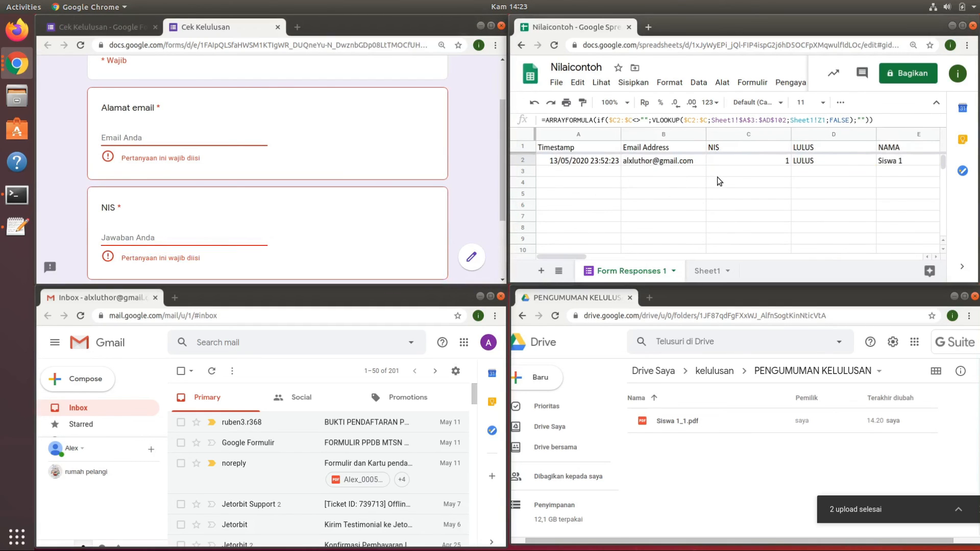
pyautogui.click(704, 267)
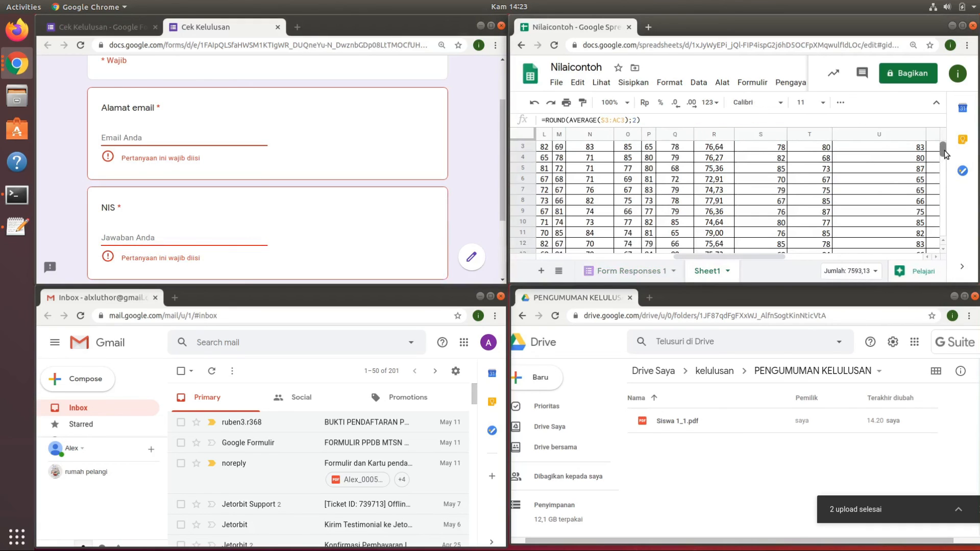
pyautogui.scroll(2, 942, 149)
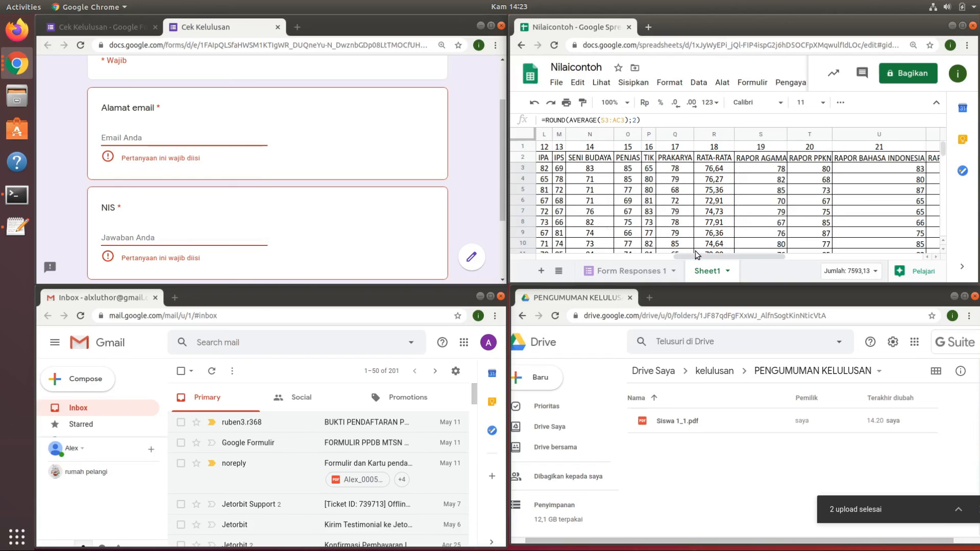
pyautogui.moveTo(697, 255); pyautogui.dragTo(554, 265)
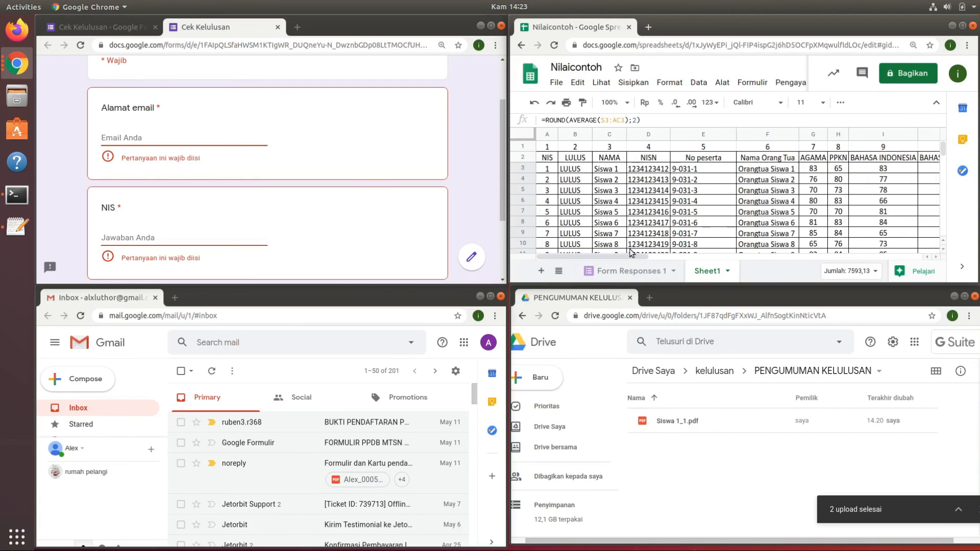
pyautogui.click(625, 271)
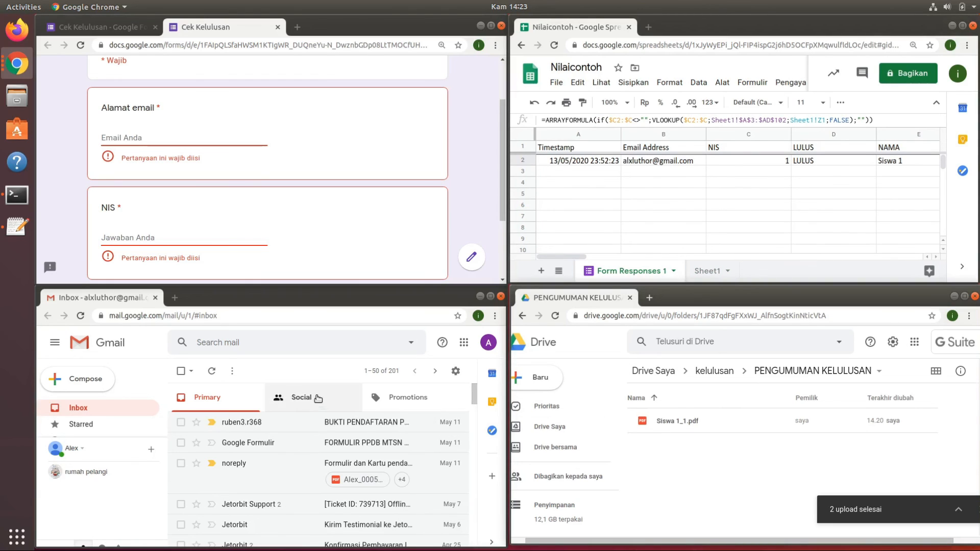
# Check which accounts are signed in for the Gmail inbox and for the browser showing the form.
pyautogui.click(323, 296)
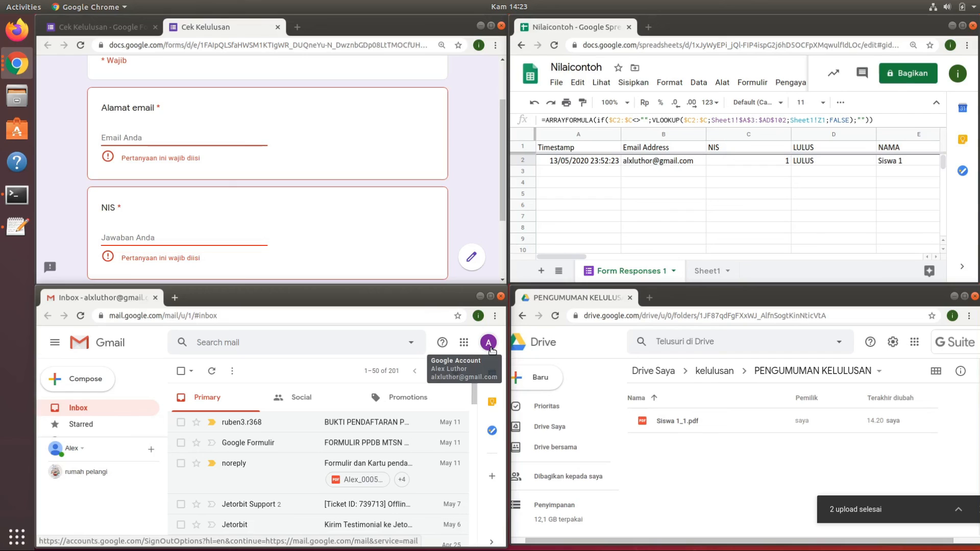
pyautogui.click(489, 344)
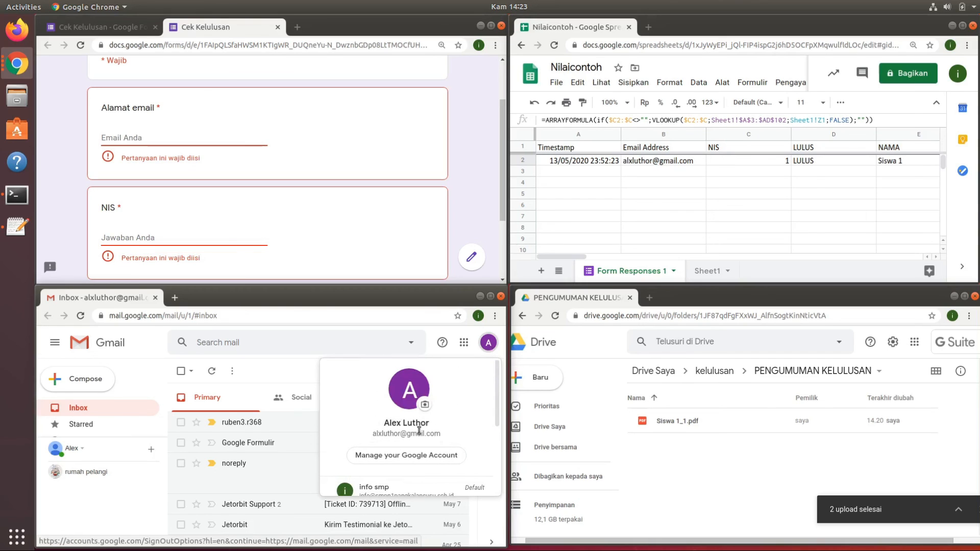
pyautogui.click(490, 344)
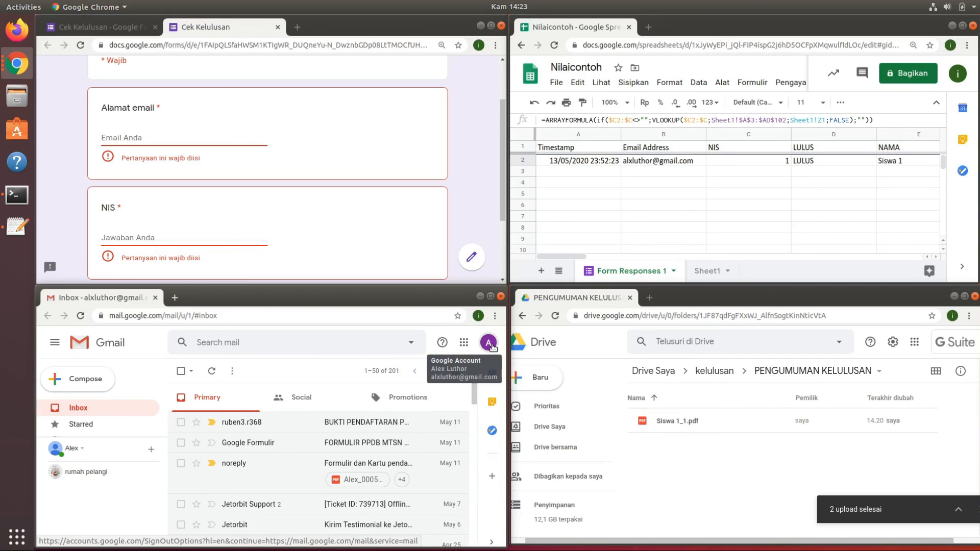
pyautogui.click(466, 117)
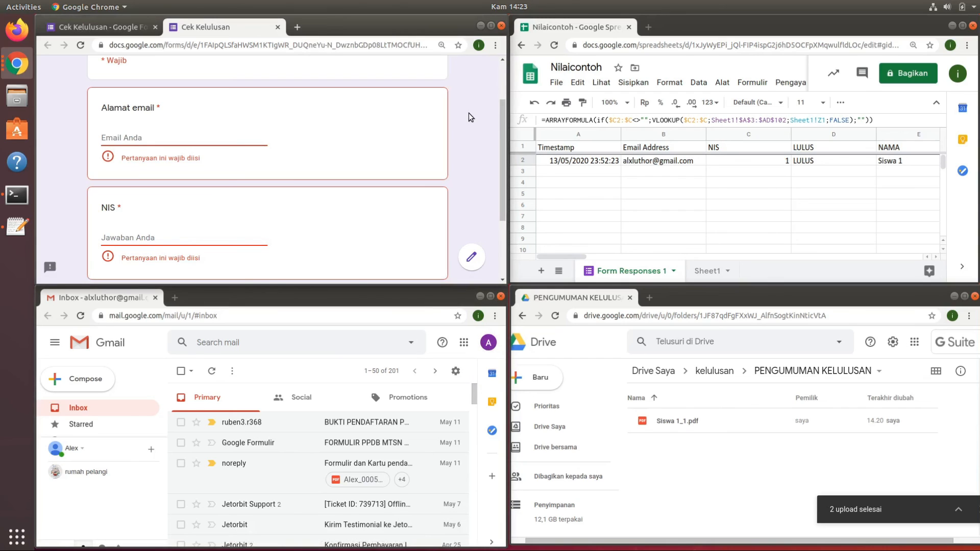
pyautogui.click(479, 46)
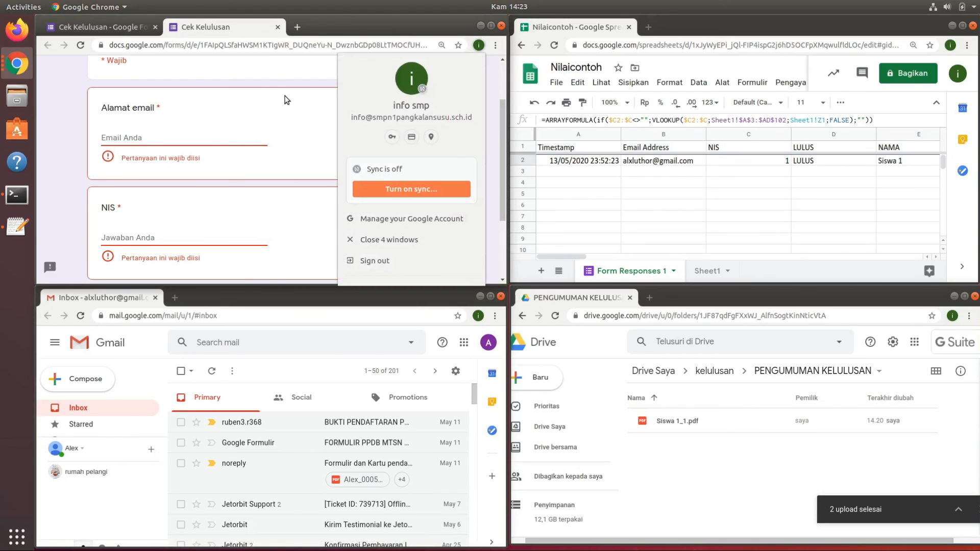
pyautogui.click(276, 67)
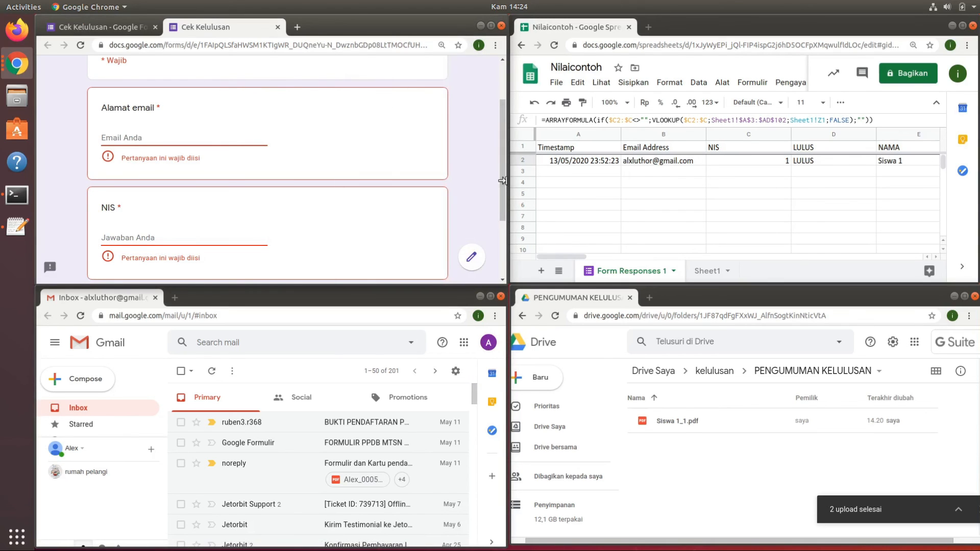
# Fill in the Alamat email field of the Cek Kelulusan form with the suggested test email address.
pyautogui.moveTo(502, 178); pyautogui.dragTo(504, 158)
pyautogui.click(248, 184)
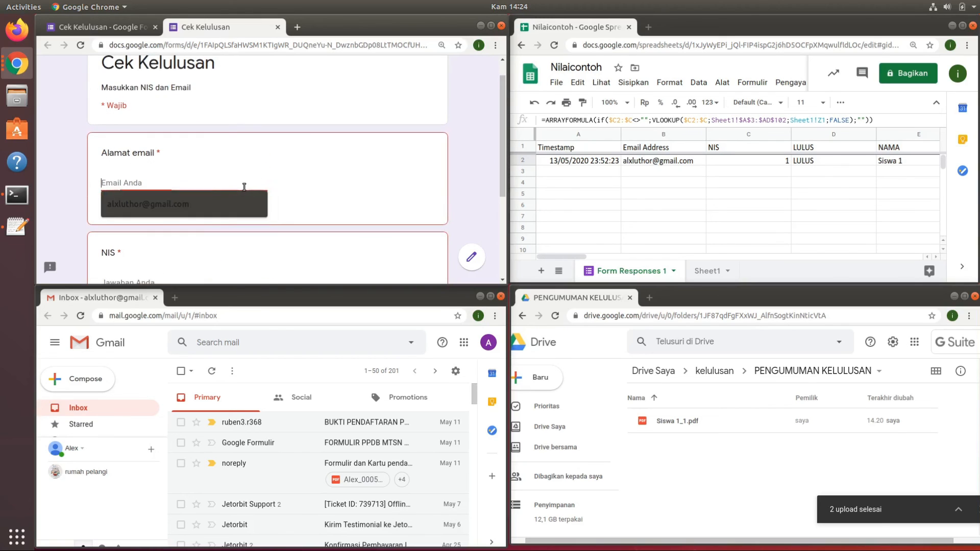
pyautogui.click(207, 207)
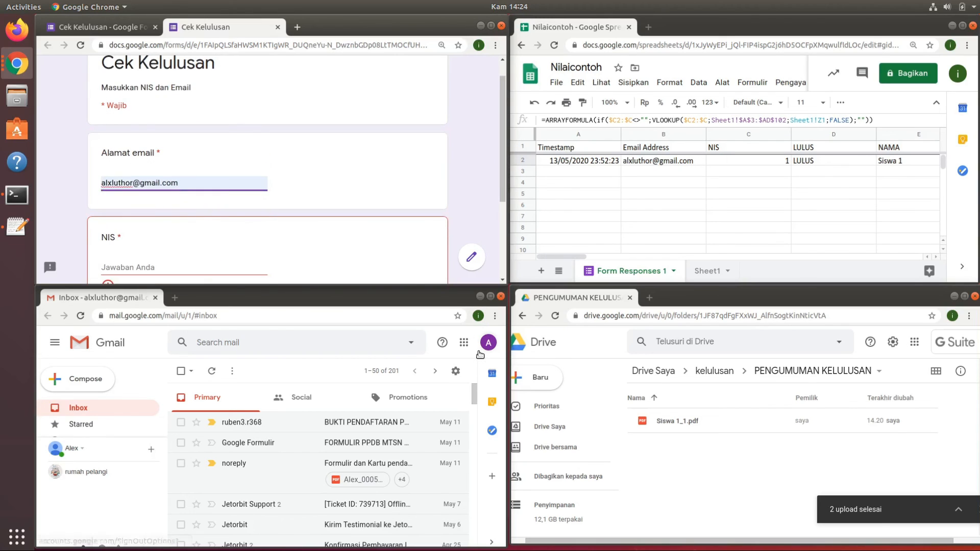
# Enter the NIS of Siswa 87 in the Cek Kelulusan form and submit the response.
pyautogui.moveTo(502, 159); pyautogui.dragTo(499, 190)
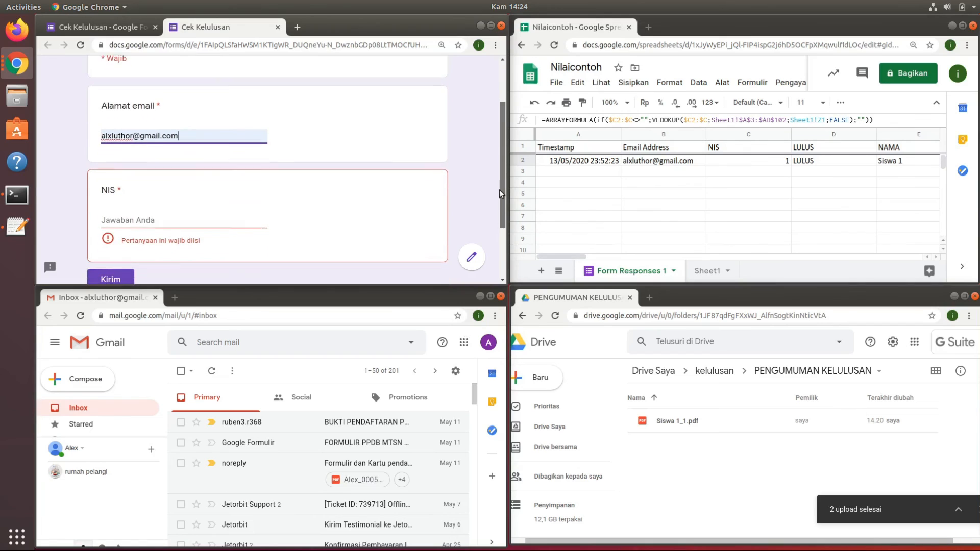
pyautogui.click(236, 198)
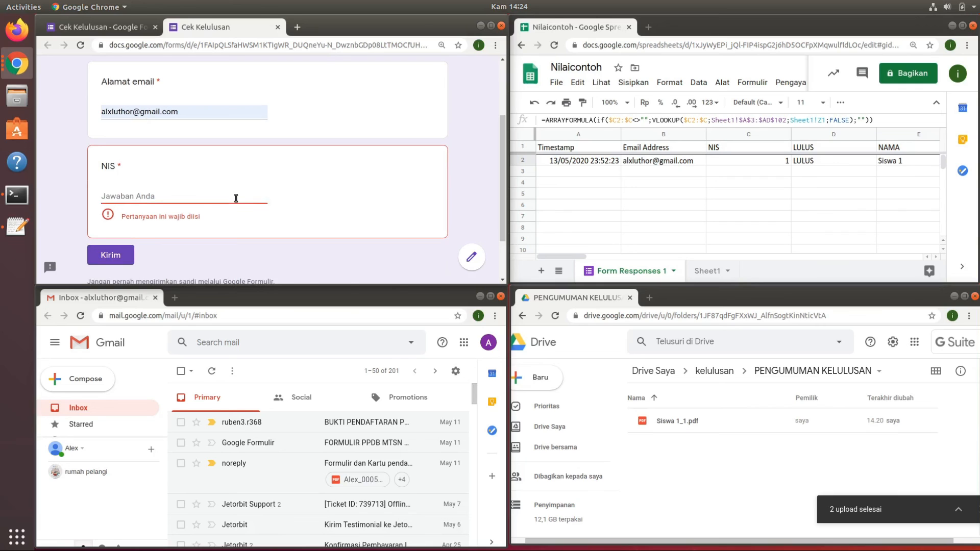
pyautogui.write('87')
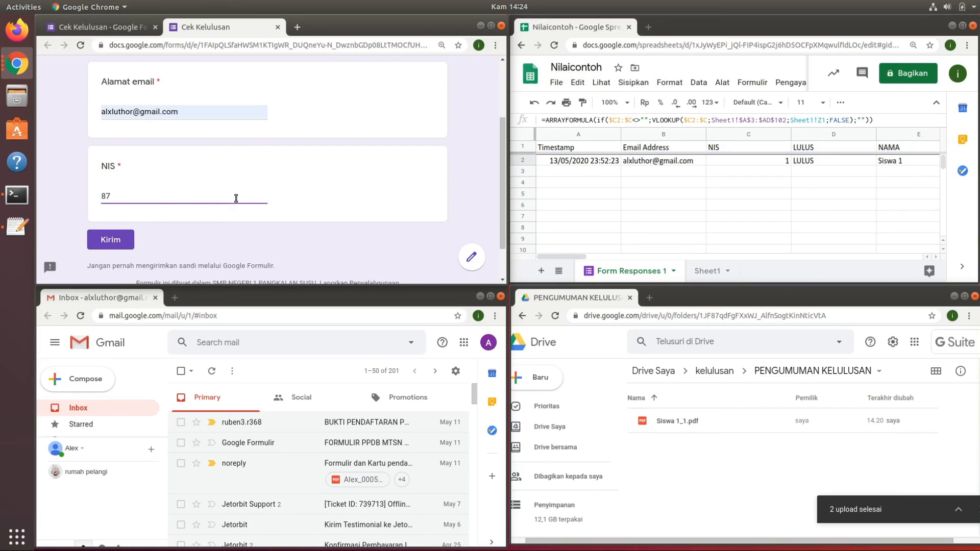
pyautogui.click(111, 244)
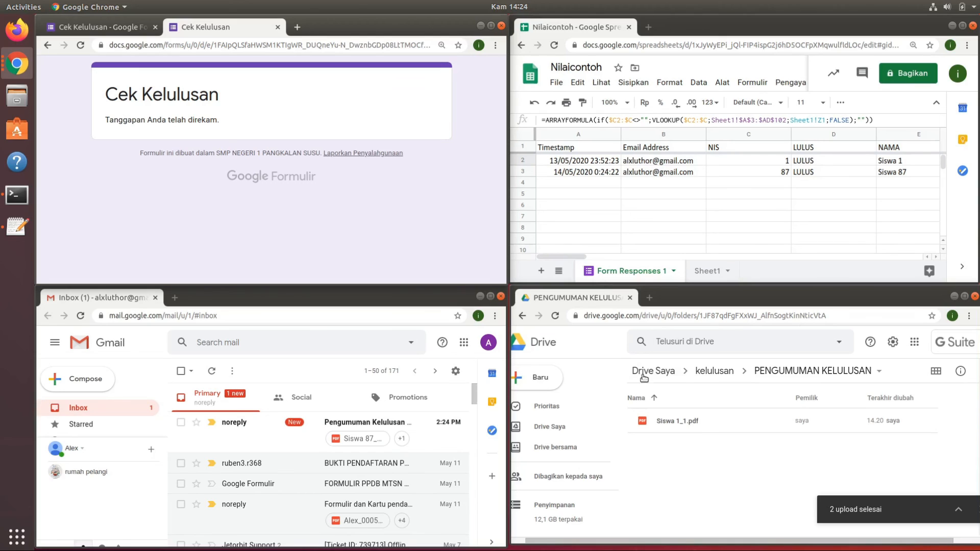
# Locate Siswa 87_87.pdf in the PENGUMUMAN KELULUSAN Drive folder and open the new Pengumuman Kelulusan email in an enlarged Gmail window.
pyautogui.click(699, 421)
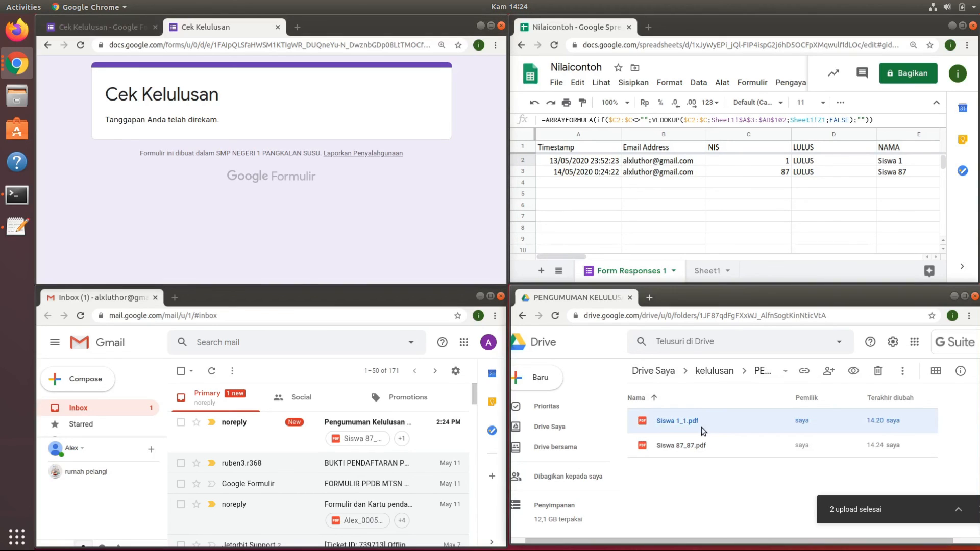
pyautogui.click(706, 453)
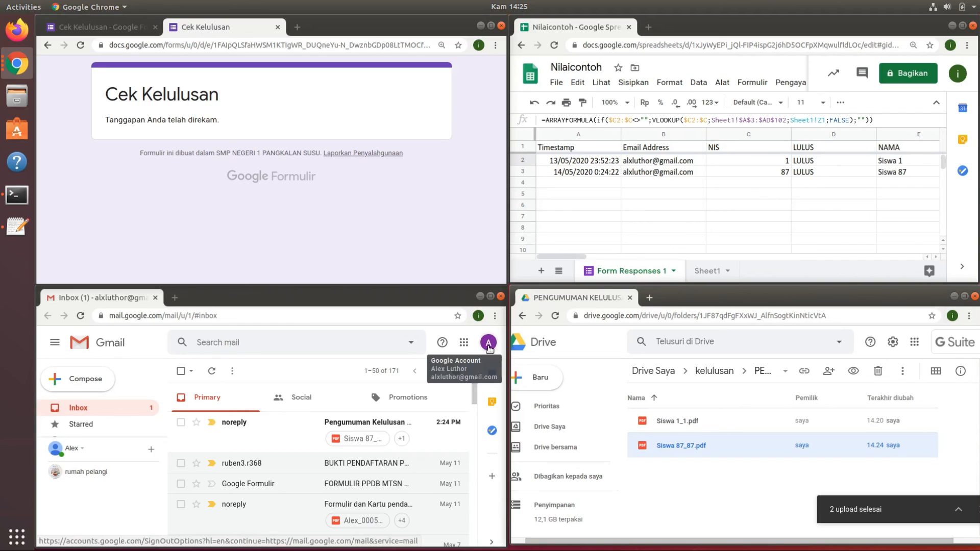
pyautogui.click(304, 438)
pyautogui.scroll(-3, 474, 443)
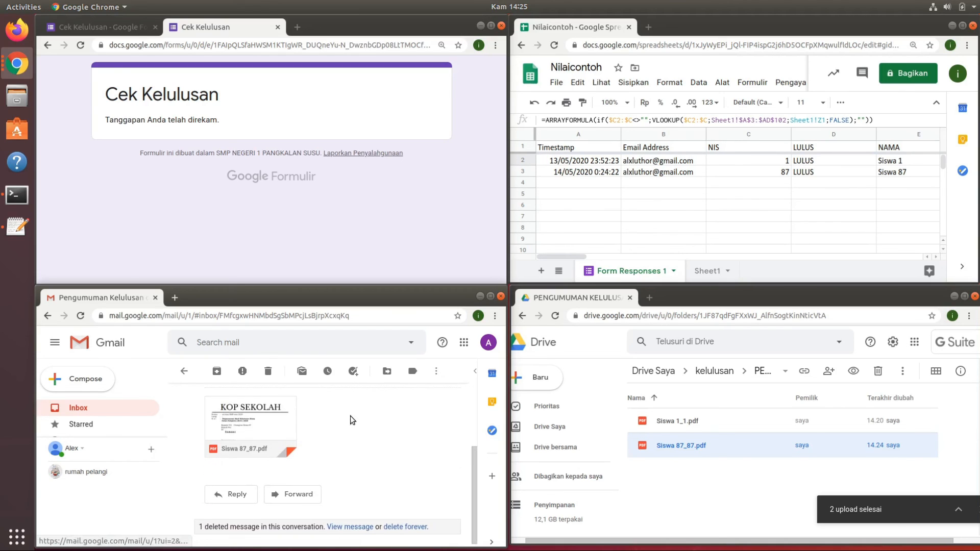
pyautogui.click(490, 297)
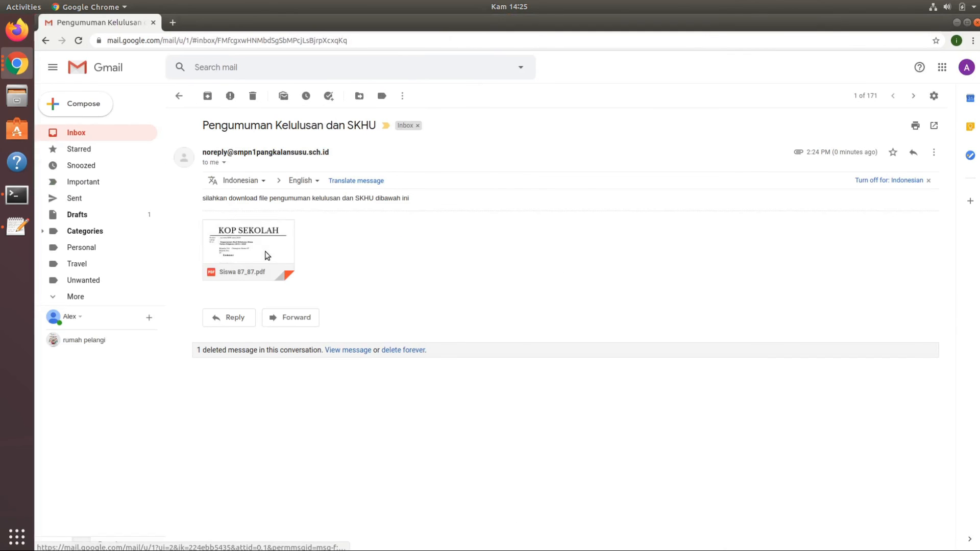
# Review the announcement letter and grade list in the emailed Siswa 87_87.pdf, then close the preview and restore the four-window layout.
pyautogui.click(265, 251)
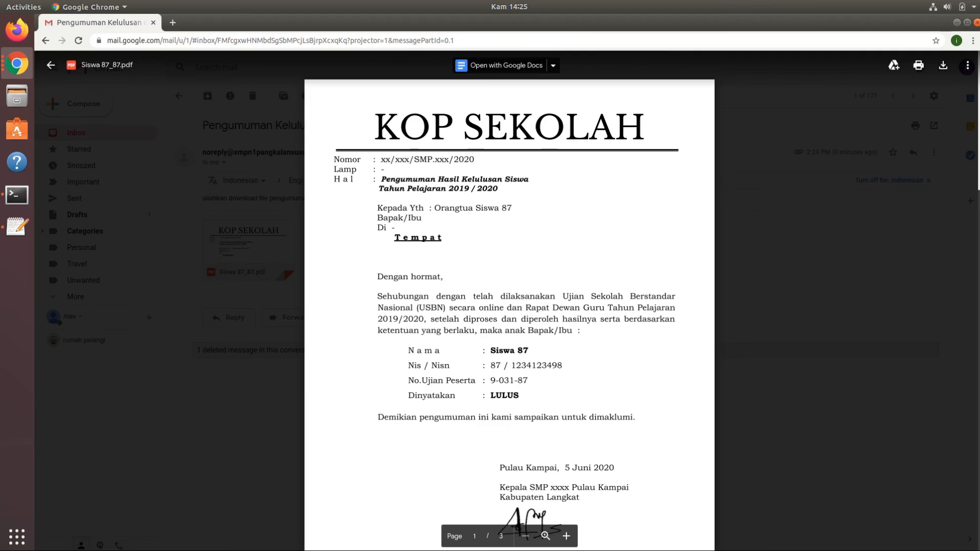
pyautogui.scroll(-1, 511, 256)
pyautogui.moveTo(433, 176); pyautogui.dragTo(511, 179)
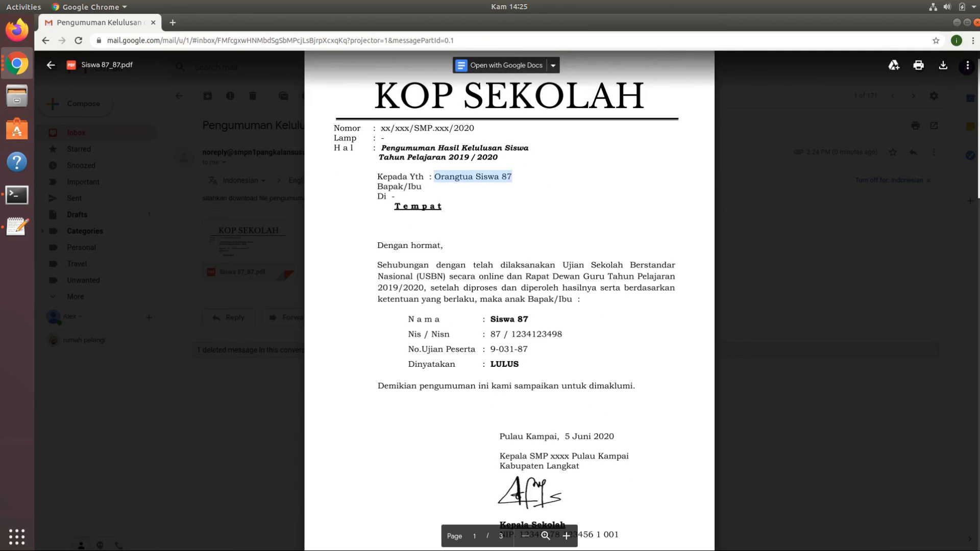
pyautogui.scroll(-10, 510, 301)
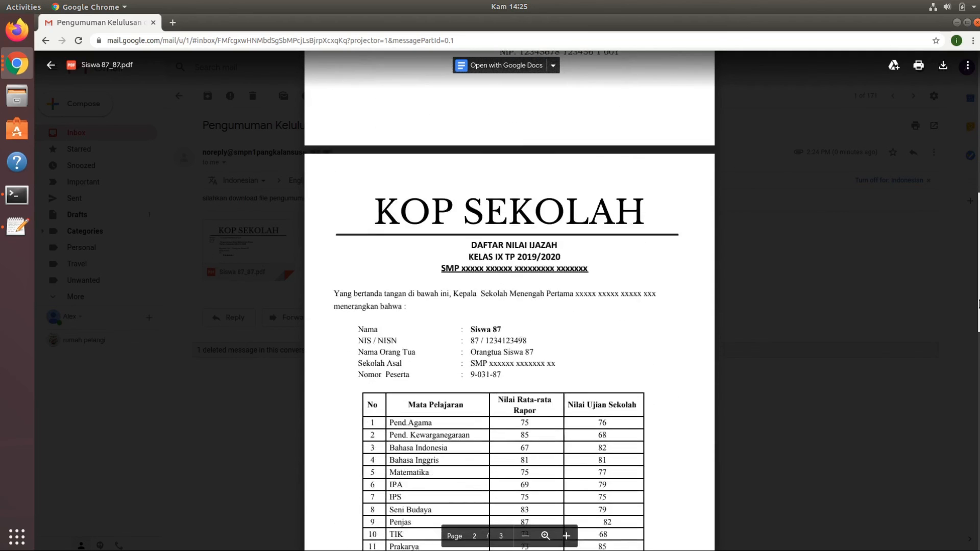
pyautogui.scroll(-4, 516, 304)
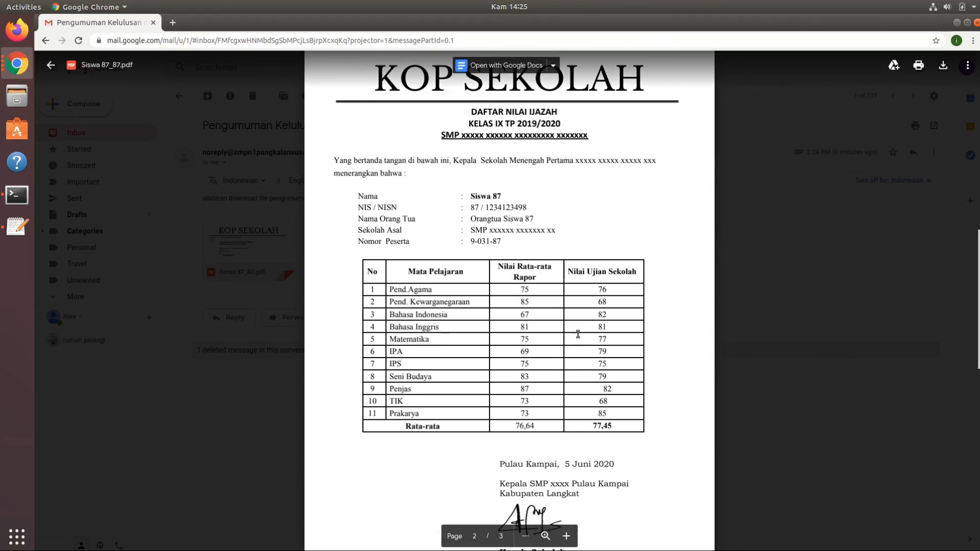
pyautogui.moveTo(979, 301); pyautogui.dragTo(978, 256)
pyautogui.click(775, 243)
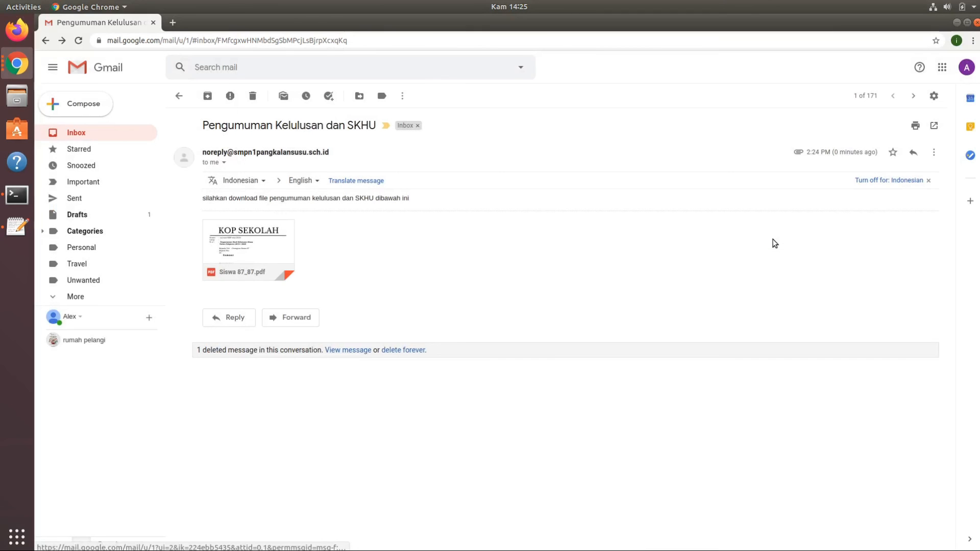
pyautogui.click(967, 22)
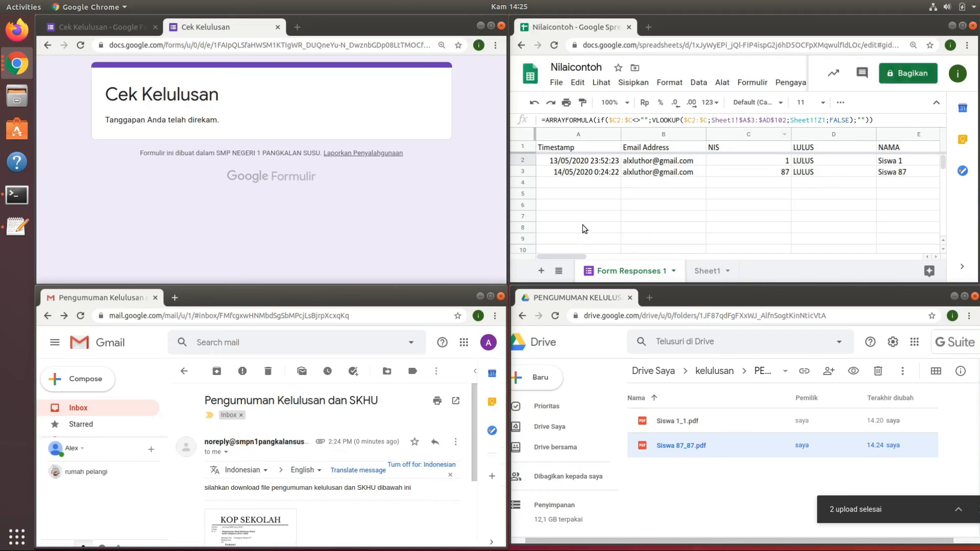